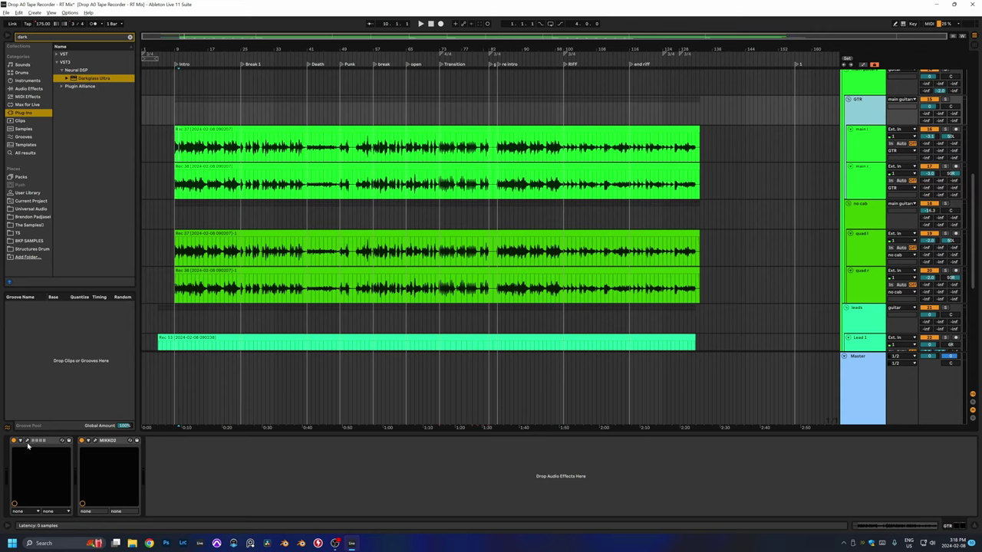
Step: Inspect the amp simulators on the GTR group and the main l track, including the STL Tonality Will Putney pedals
{"action": "left_click", "coordinate": [27, 442]}
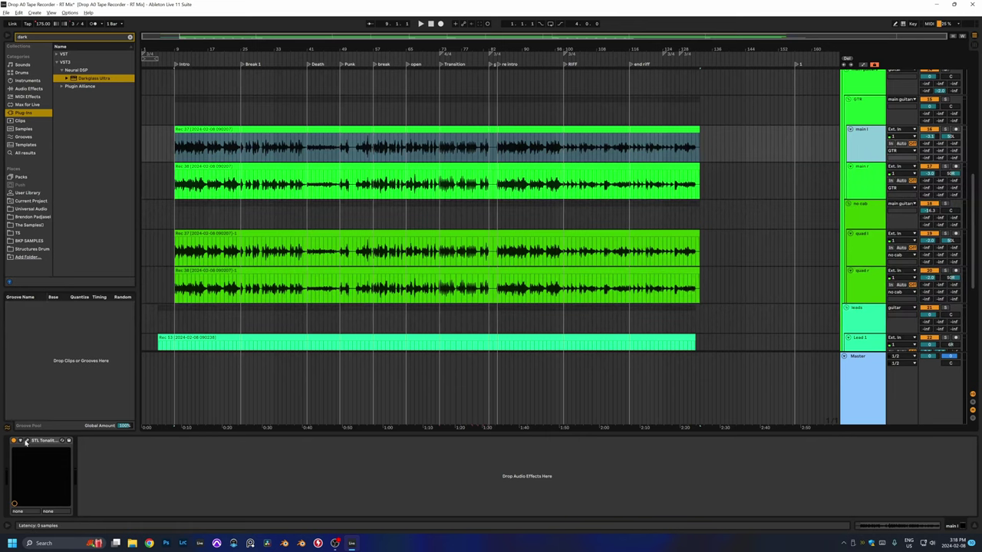
{"action": "left_click", "coordinate": [215, 144]}
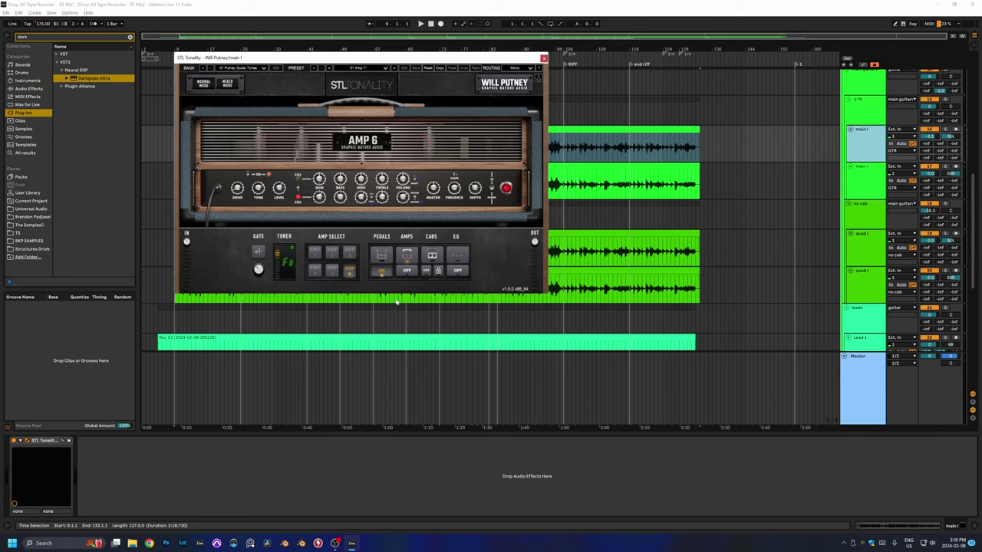
{"action": "left_click", "coordinate": [380, 256]}
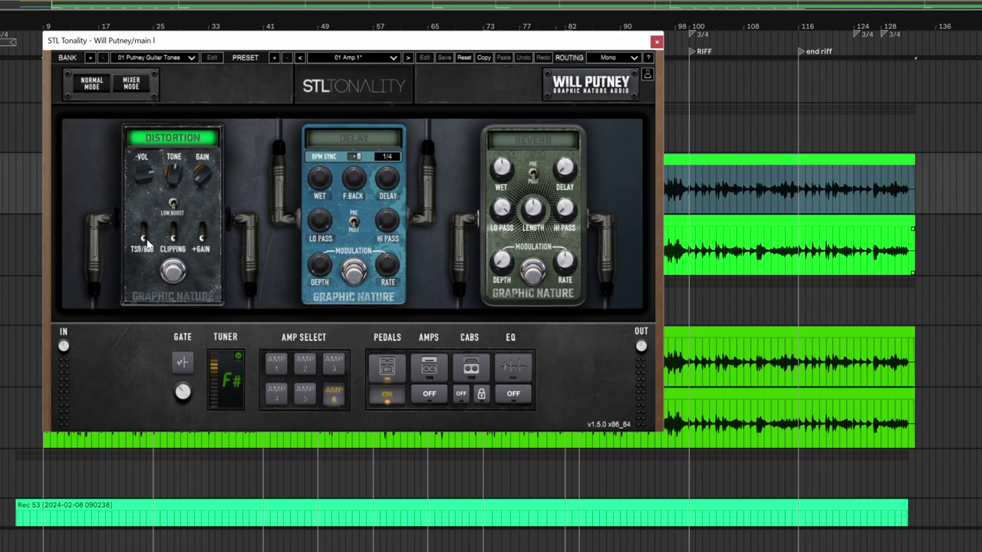
{"action": "key", "text": "Down"}
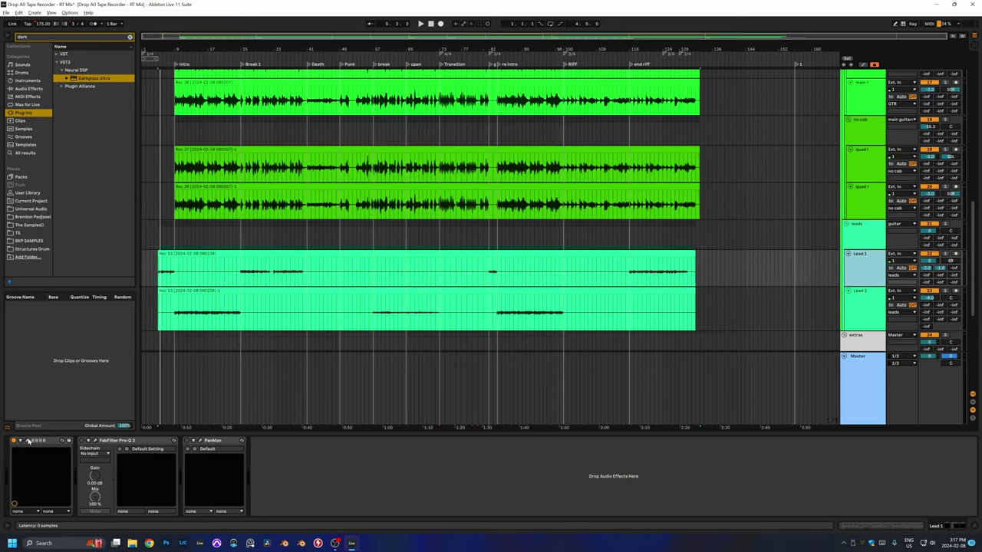
Step: Inspect the amp simulators on the Lead 1 and Lead 2 tracks, including Lead 2's stomp boxes
{"action": "left_click", "coordinate": [28, 442]}
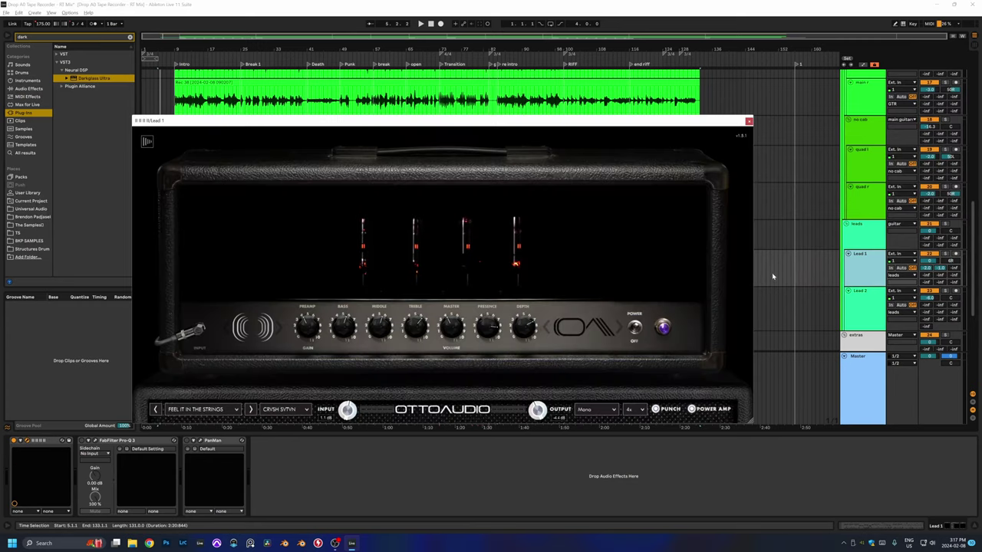
{"action": "left_click", "coordinate": [860, 295]}
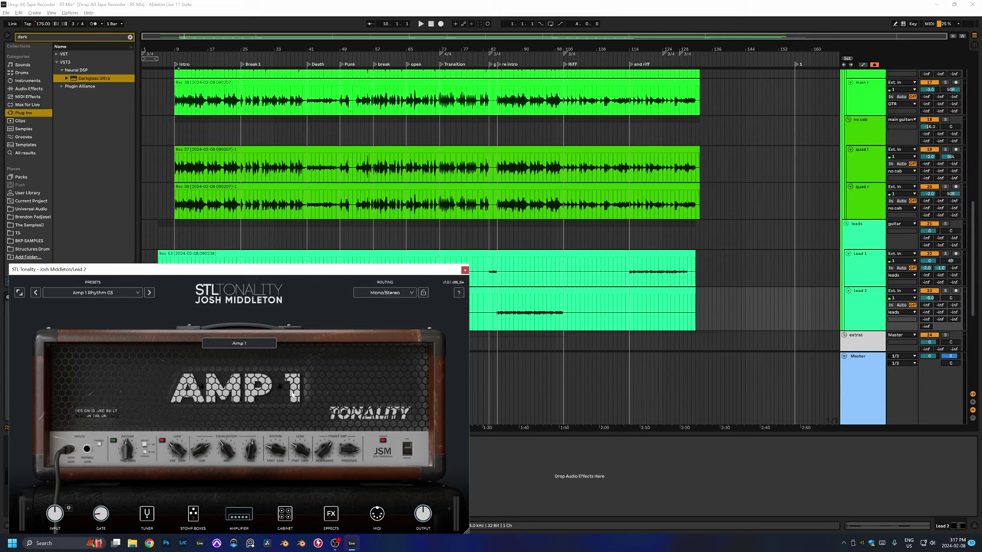
{"action": "left_click", "coordinate": [194, 514]}
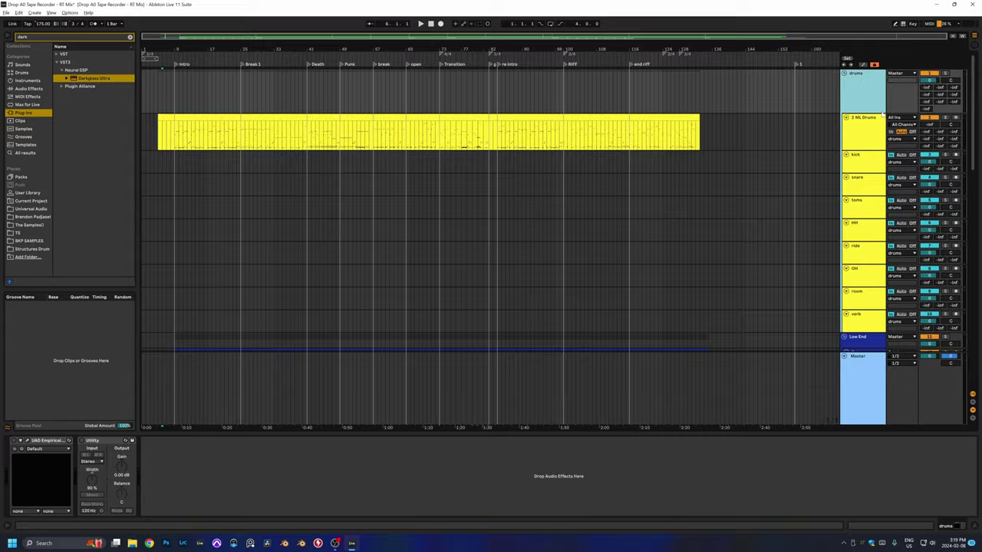
Step: Inspect the effect chain on the kick track
{"action": "left_click", "coordinate": [860, 157]}
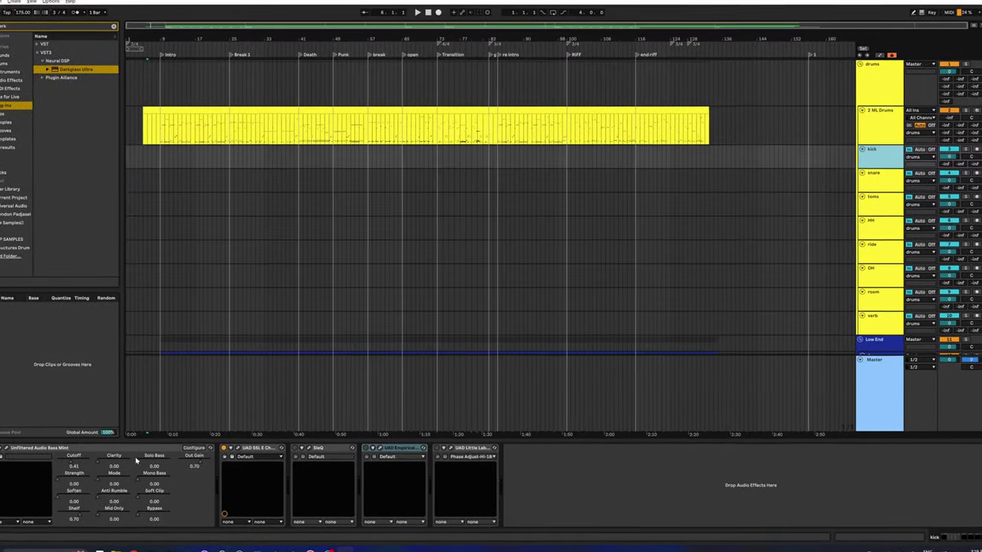
{"action": "left_click", "coordinate": [232, 448]}
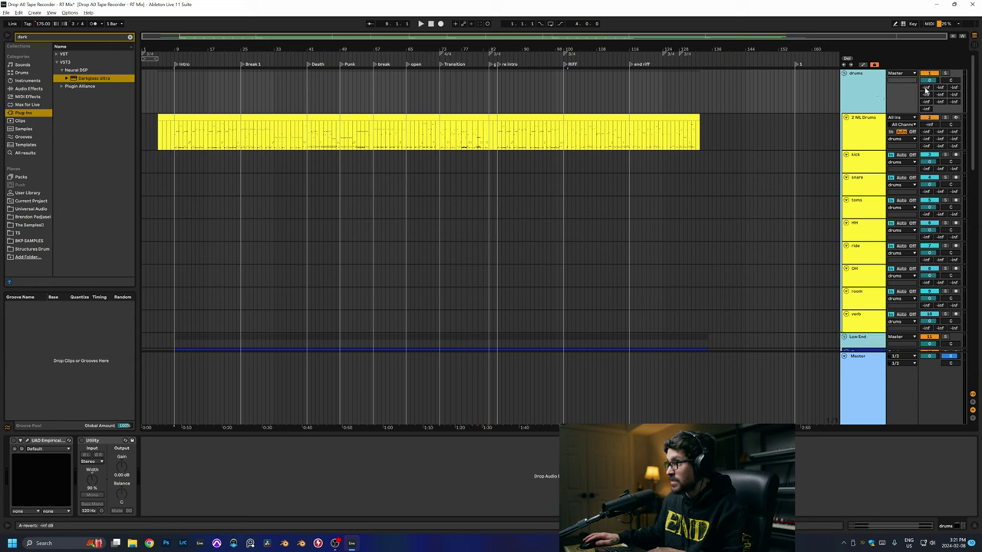
Step: Lower the group tracks, including drums and Low End, to -5.0 dB and play the soloed drums from bar 9
{"action": "left_click", "coordinate": [929, 83]}
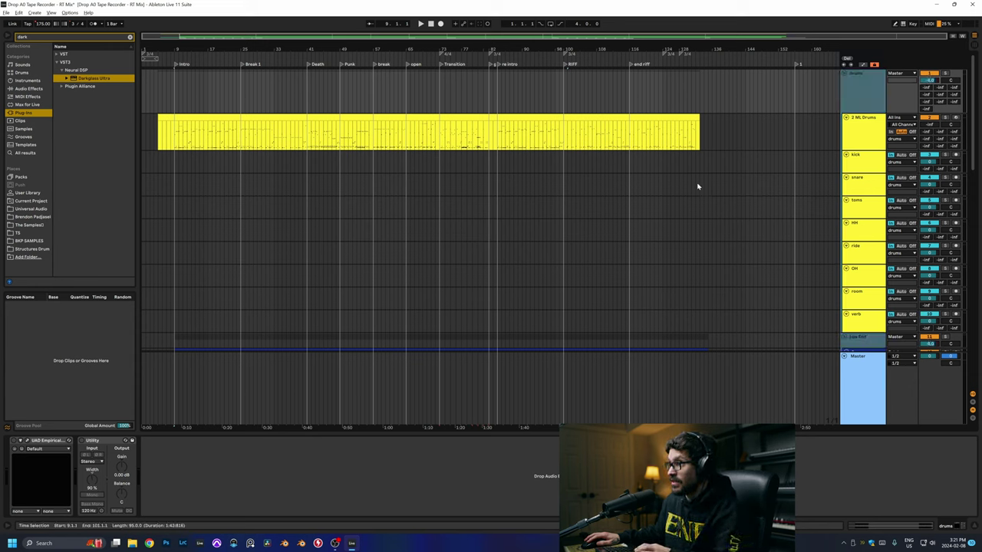
{"action": "left_click", "coordinate": [818, 104]}
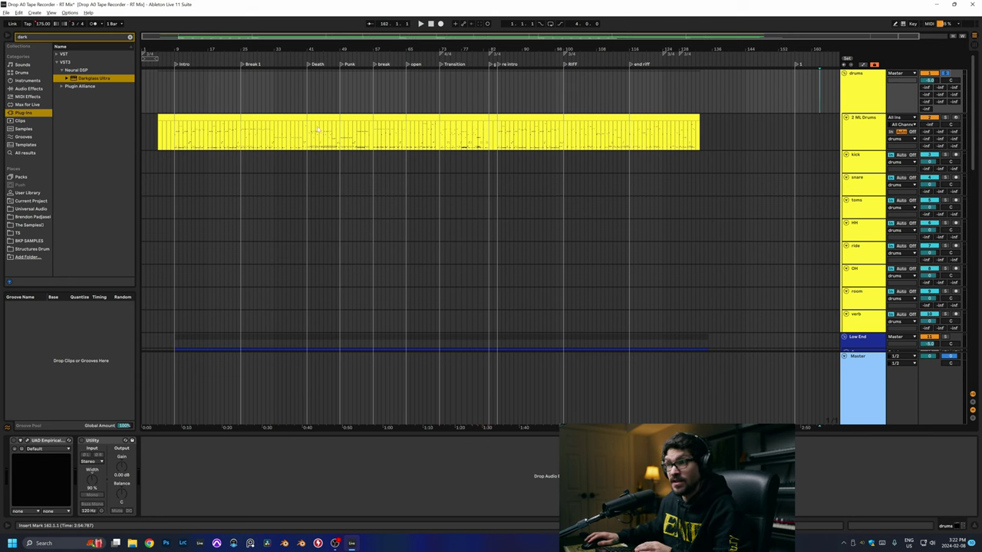
{"action": "left_click", "coordinate": [175, 158]}
{"action": "key", "text": "space"}
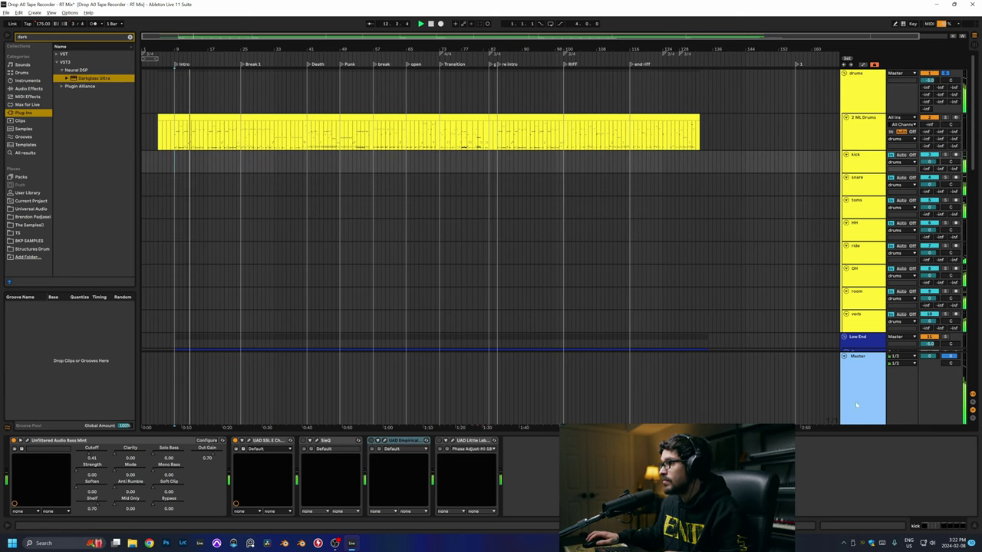
Step: Unfold the Low End group and lower the room track to -5.0 dB and the verb track to -8.0 dB
{"action": "left_click", "coordinate": [844, 336]}
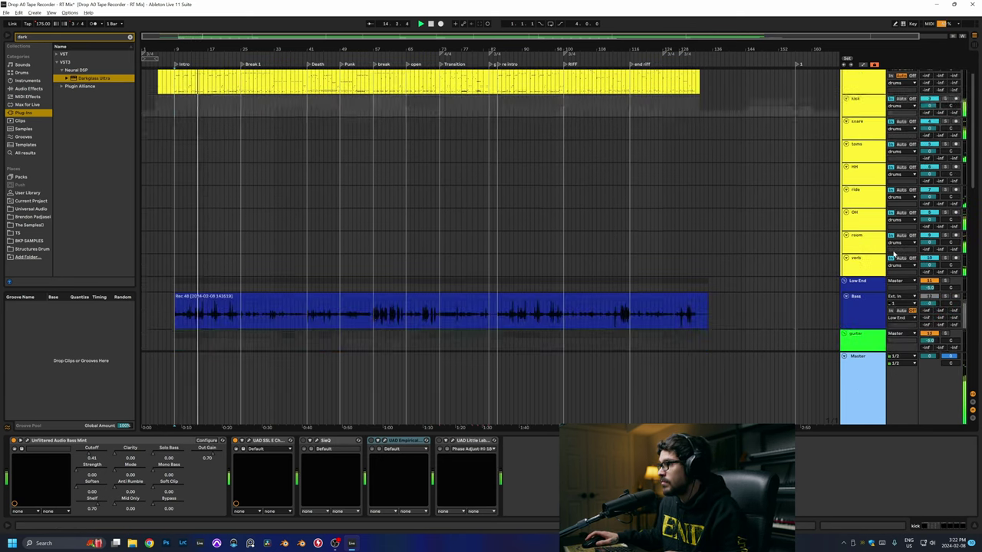
{"action": "left_click", "coordinate": [874, 261]}
{"action": "left_click", "coordinate": [877, 260]}
{"action": "left_click", "coordinate": [935, 268]}
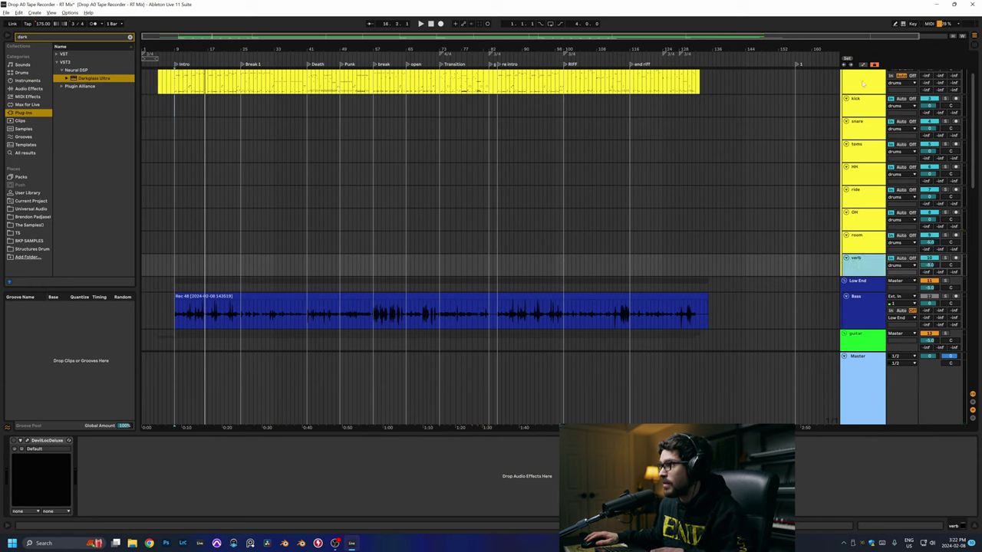
Step: Lower the volume of all drum tracks from kick to verb together by 3 dB
{"action": "left_click", "coordinate": [865, 107], "text": "shift"}
{"action": "left_click", "coordinate": [928, 106]}
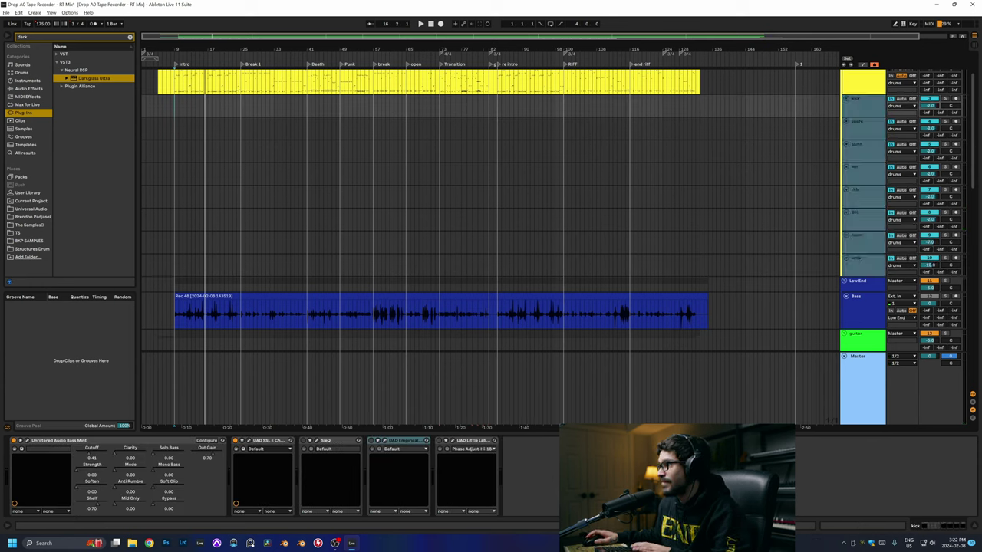
Step: Enable the Pro-L 2 limiter on the Master track and set its gain to about +3.7 dB during playback
{"action": "scroll", "coordinate": [810, 145], "scroll_direction": "up", "scroll_amount": 2}
{"action": "left_click", "coordinate": [212, 379]}
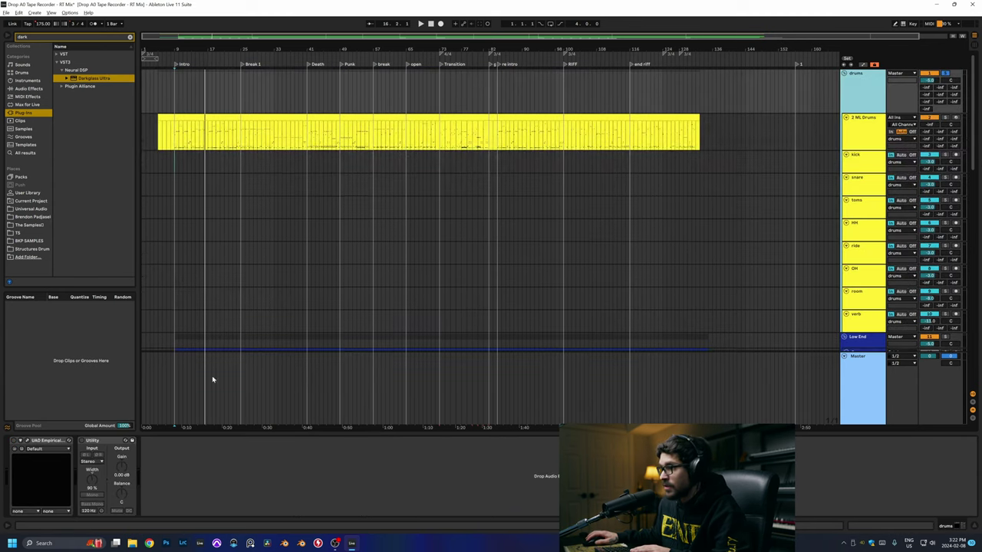
{"action": "left_click", "coordinate": [836, 385]}
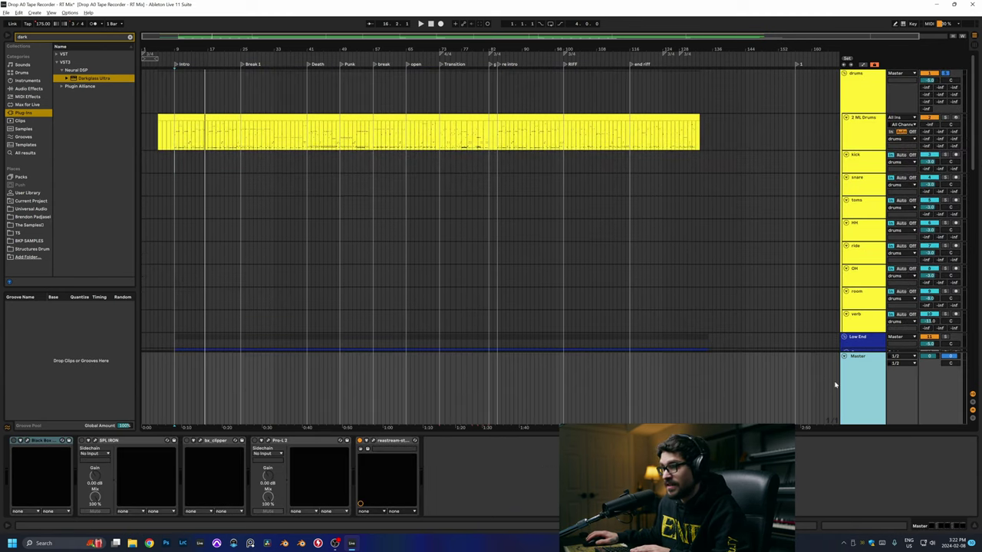
{"action": "left_click", "coordinate": [268, 441]}
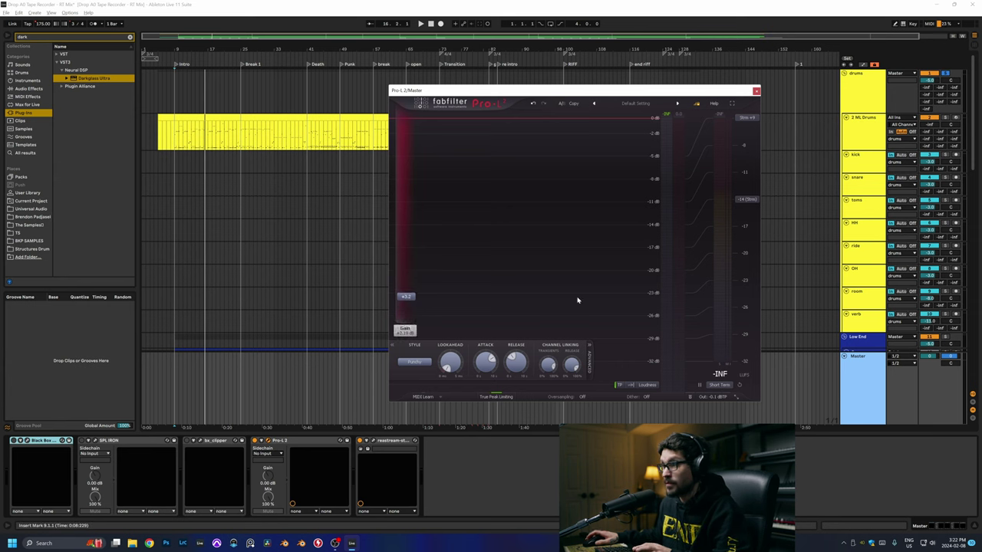
{"action": "key", "text": "space"}
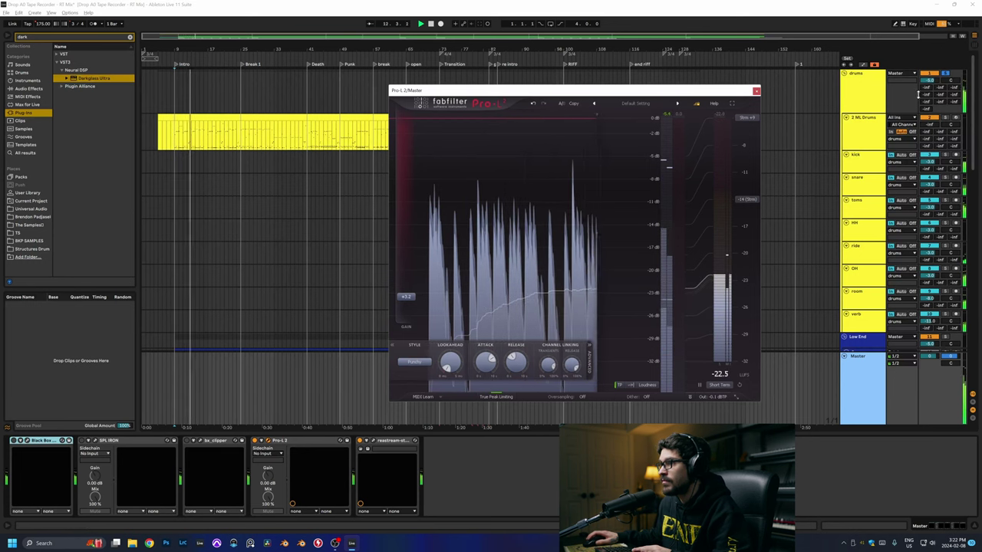
{"action": "mouse_move", "coordinate": [407, 304]}
{"action": "left_mouse_down"}
{"action": "mouse_move", "coordinate": [405, 261]}
{"action": "mouse_move", "coordinate": [407, 291]}
{"action": "left_mouse_up"}
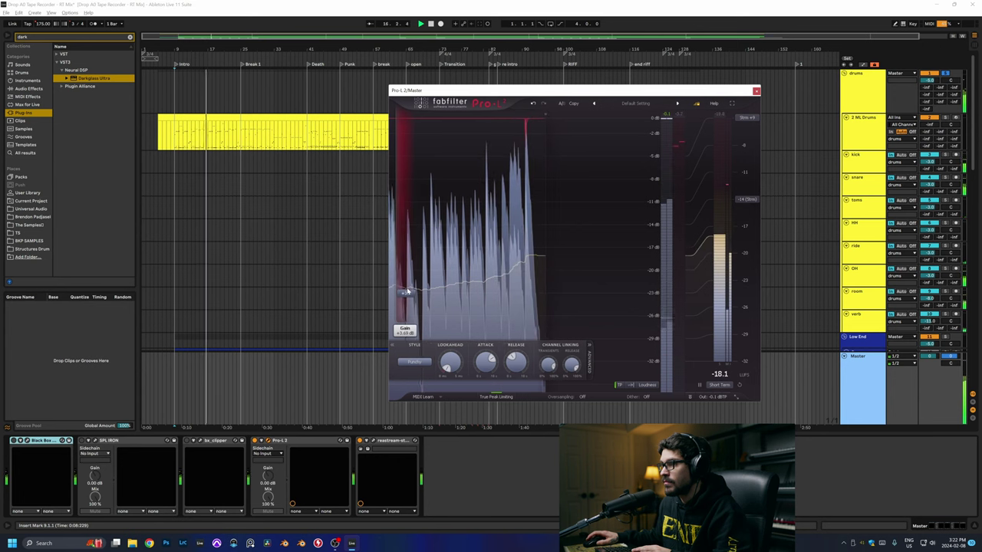
Step: Raise the drums group volume during playback and close the limiter window
{"action": "left_click", "coordinate": [931, 79]}
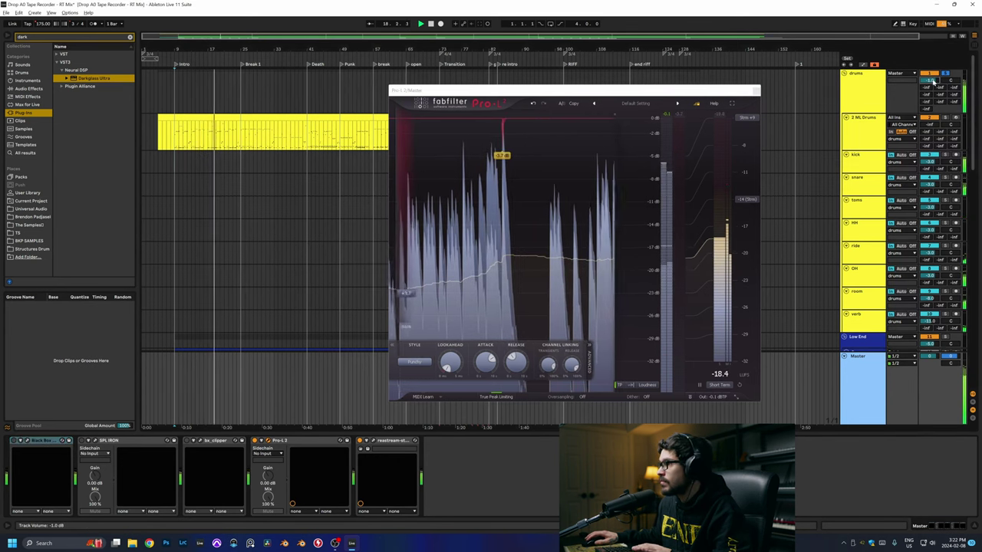
{"action": "left_click", "coordinate": [755, 91]}
Step: On the kick track, open the SSL E channel strip and Bass-Mint, and set Bass-Mint's strength to 33.6% and cutoff to 91.1 Hz
{"action": "left_click", "coordinate": [872, 159]}
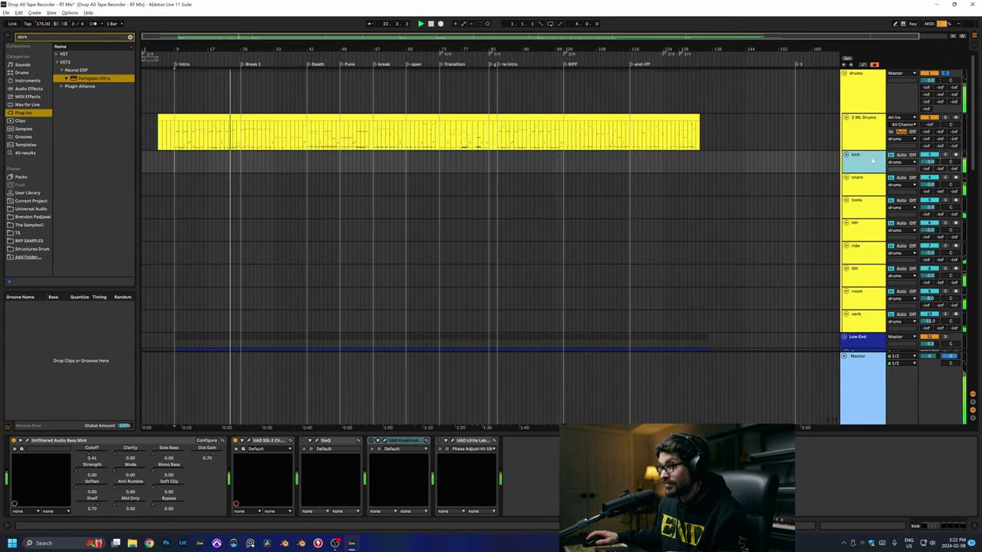
{"action": "left_click", "coordinate": [251, 441]}
{"action": "key", "text": "space"}
{"action": "left_click", "coordinate": [31, 441]}
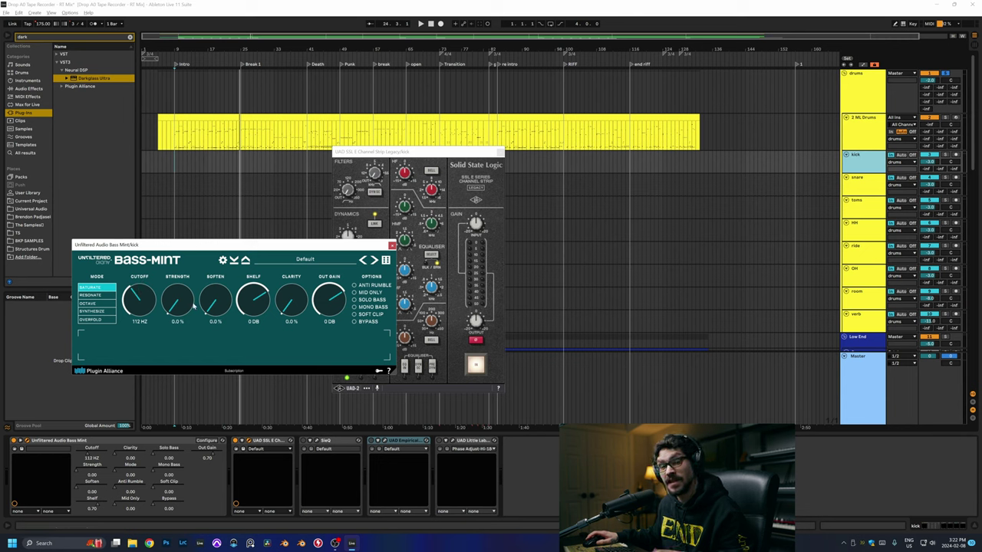
{"action": "key", "text": "space"}
{"action": "left_click_drag", "start_coordinate": [176, 304], "coordinate": [177, 285]}
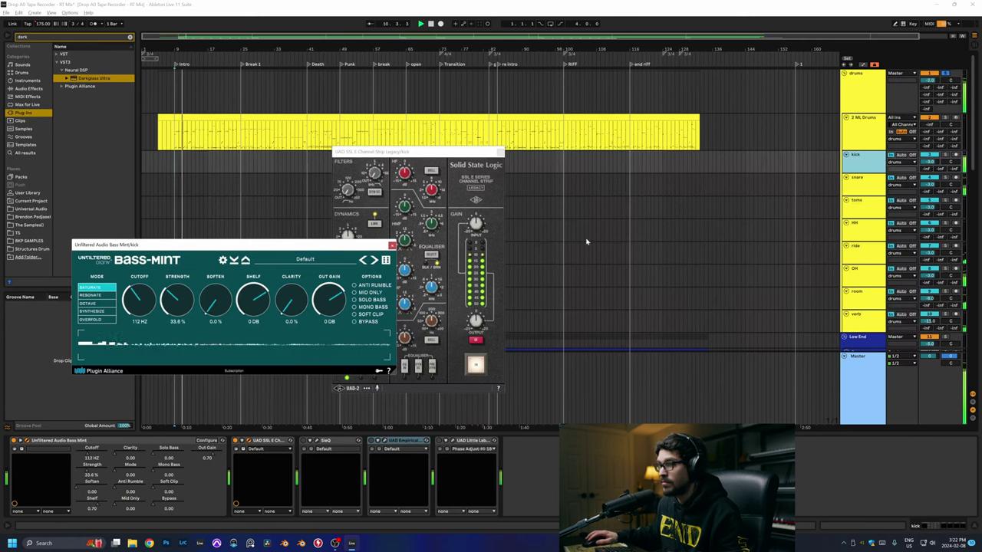
{"action": "mouse_move", "coordinate": [139, 301]}
{"action": "left_mouse_down"}
{"action": "mouse_move", "coordinate": [130, 328]}
{"action": "mouse_move", "coordinate": [136, 313]}
{"action": "left_mouse_up"}
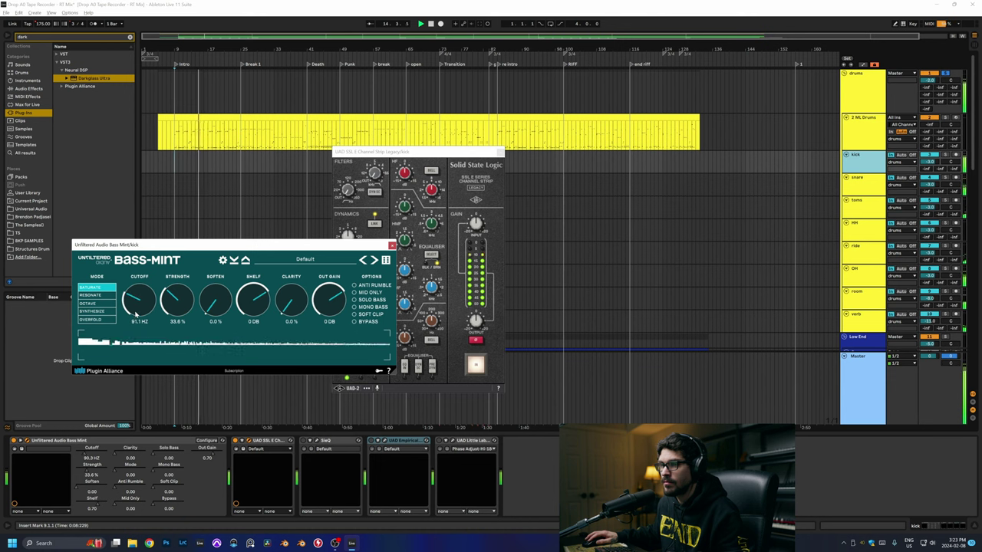
Step: Shape the kick's high-mid and low bands with the SSL E channel strip's equaliser during playback
{"action": "left_click", "coordinate": [411, 357]}
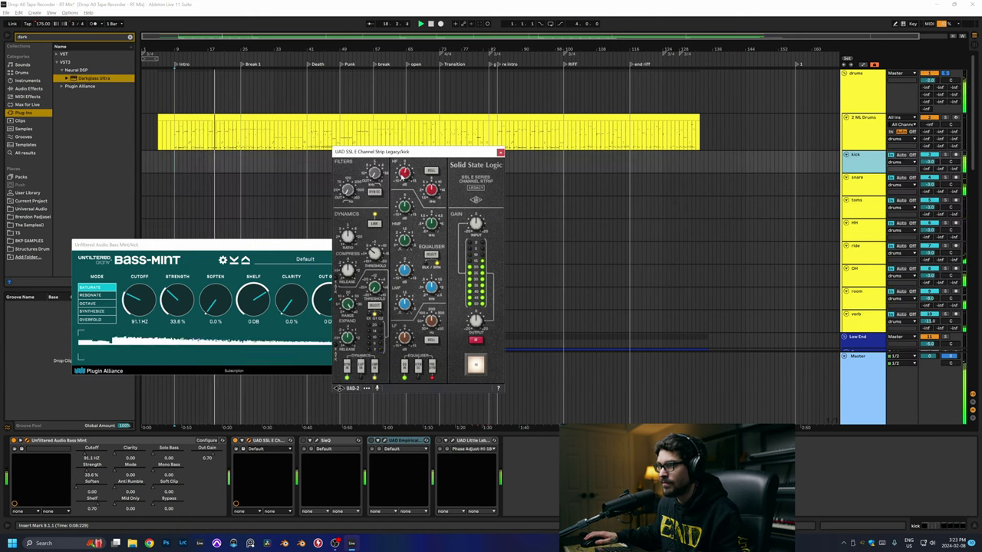
{"action": "left_click", "coordinate": [890, 340]}
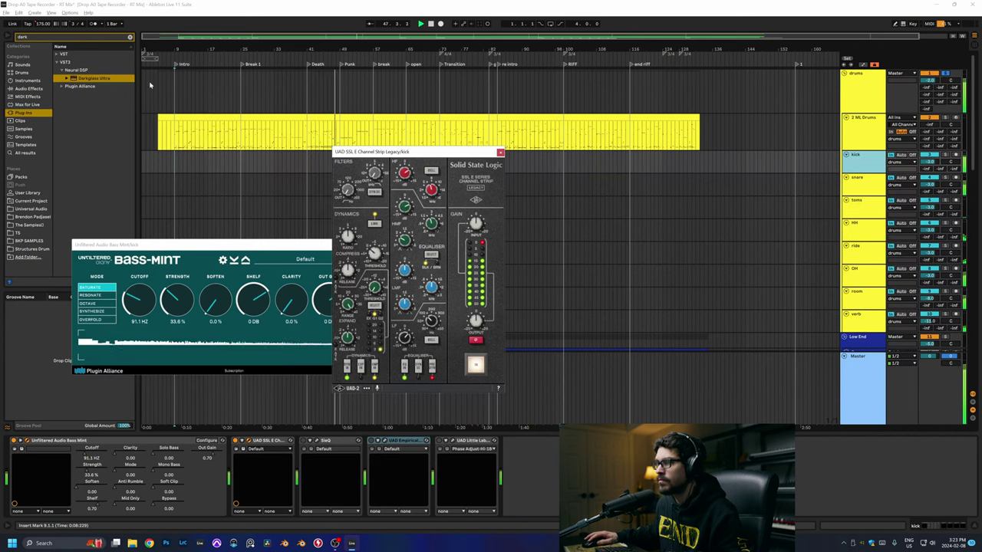
Step: Loop the intro from bar 9 to bar 25, play it, and return to the kick track
{"action": "left_click_drag", "start_coordinate": [176, 137], "coordinate": [239, 135]}
{"action": "key", "text": "ctrl+l"}
{"action": "key", "text": "space"}
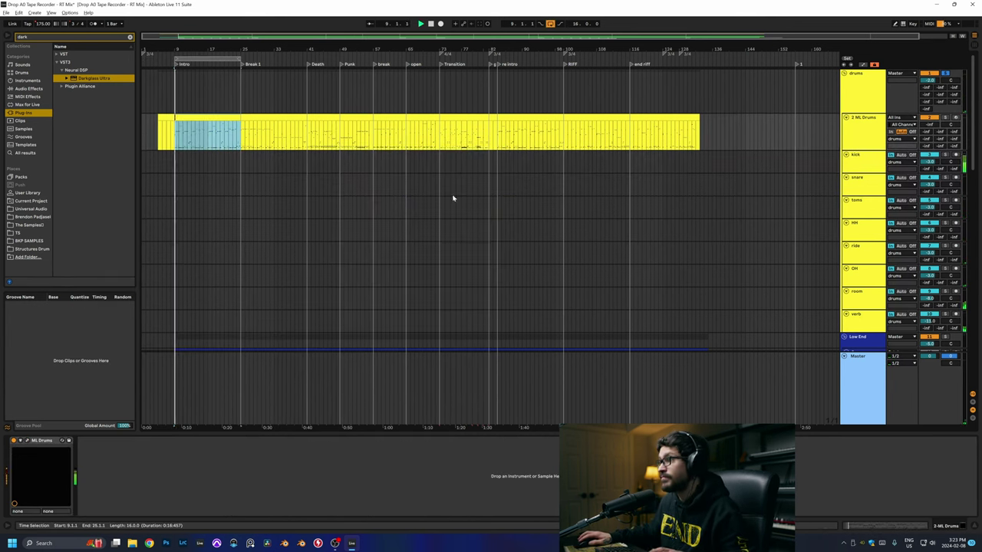
{"action": "left_click", "coordinate": [830, 170]}
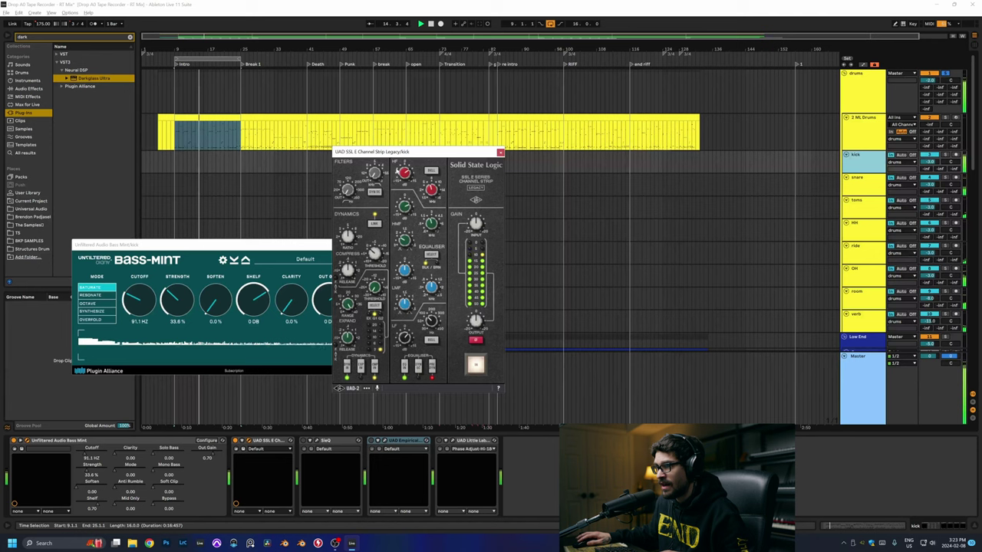
Step: Enable the Distressor on the kick with a 4:1 ratio and the high-pass and mid-emphasis detector, and audition it
{"action": "left_click", "coordinate": [381, 441]}
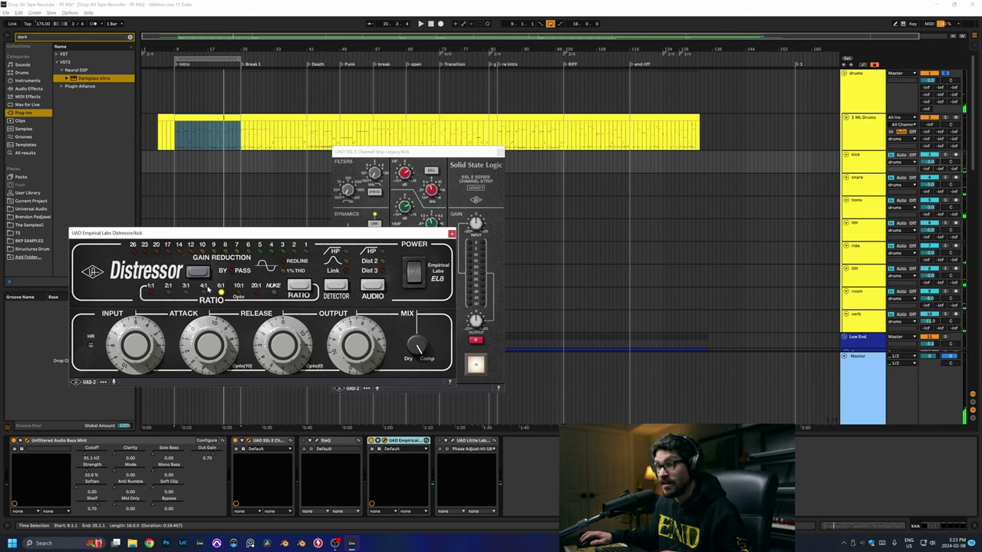
{"action": "key", "text": "space"}
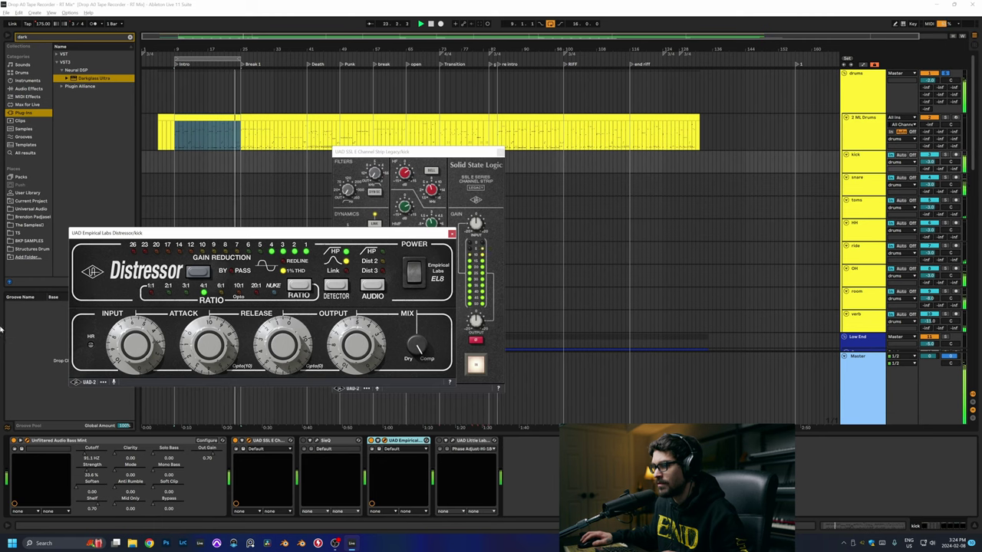
{"action": "key", "text": "space"}
Step: Enable the Distressor on the snare track and turn on its high-pass and mid-emphasis detector during playback
{"action": "left_click", "coordinate": [860, 184]}
{"action": "key", "text": "space"}
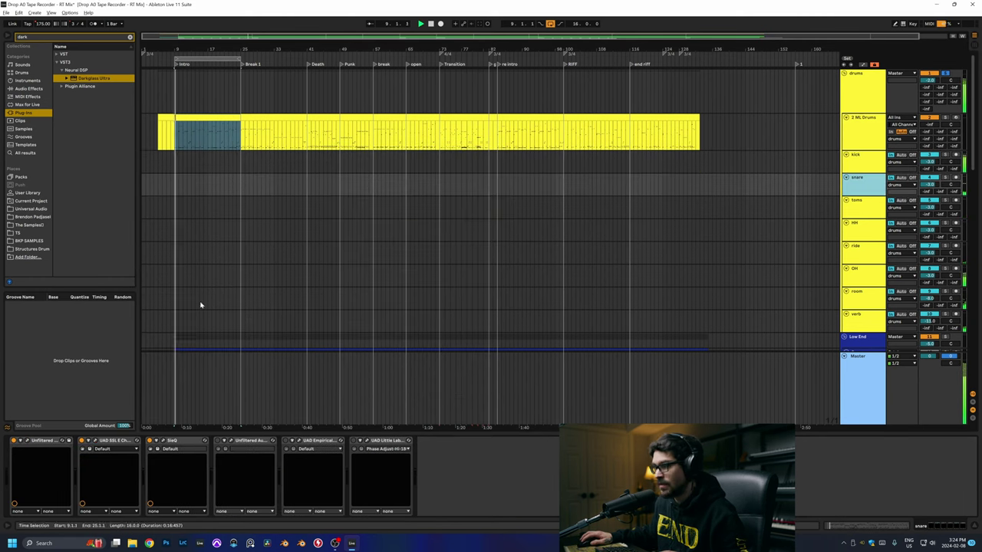
{"action": "left_click", "coordinate": [287, 442]}
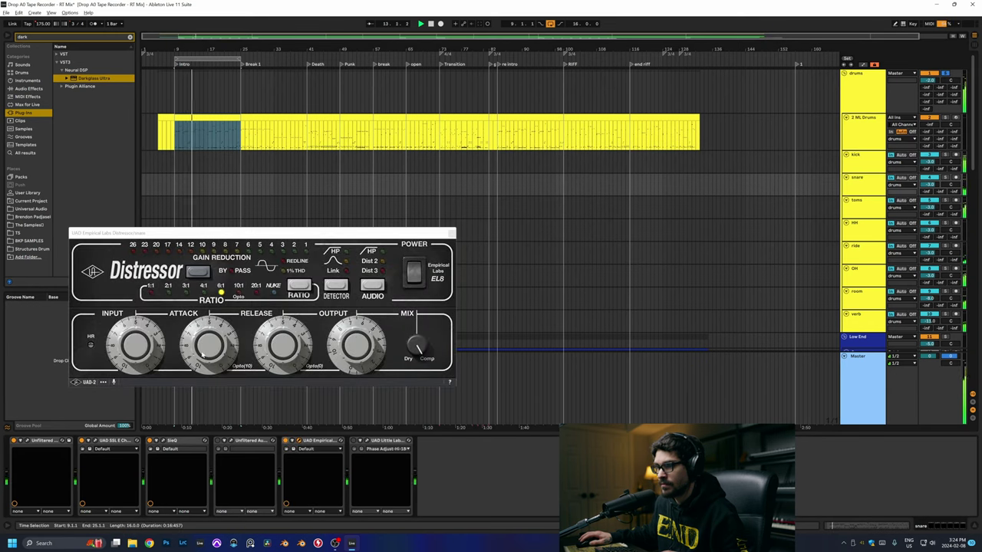
{"action": "left_click", "coordinate": [335, 292]}
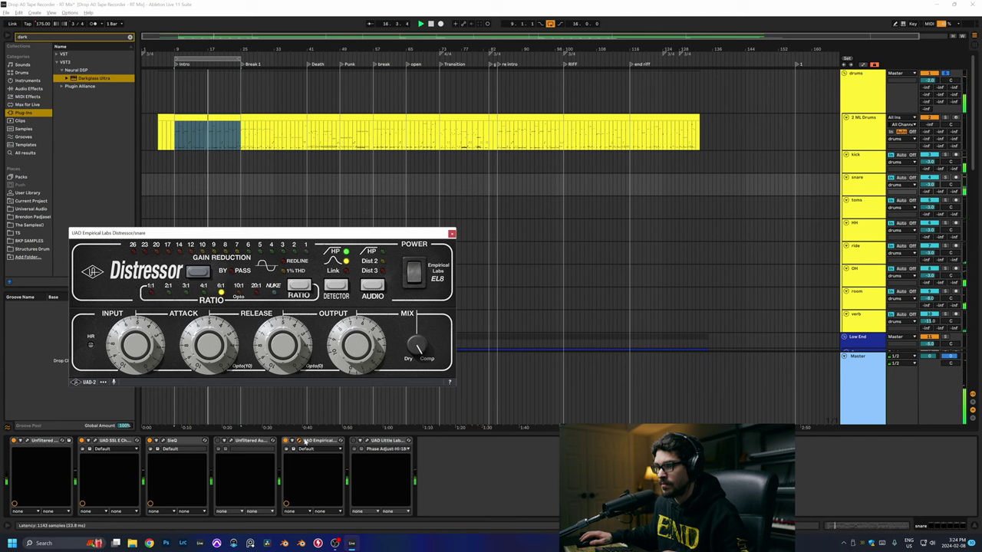
Step: Open the snare's SSL E channel strip, switch the equaliser to its black-knob mode and boost the high frequencies during playback
{"action": "left_click", "coordinate": [88, 442]}
{"action": "left_click", "coordinate": [87, 442]}
{"action": "left_click", "coordinate": [87, 442]}
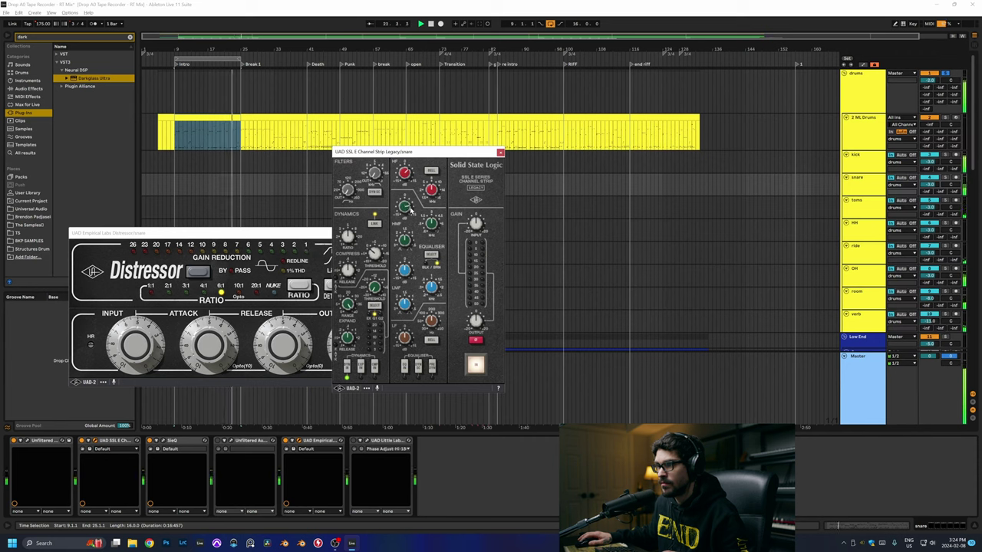
{"action": "key", "text": "space"}
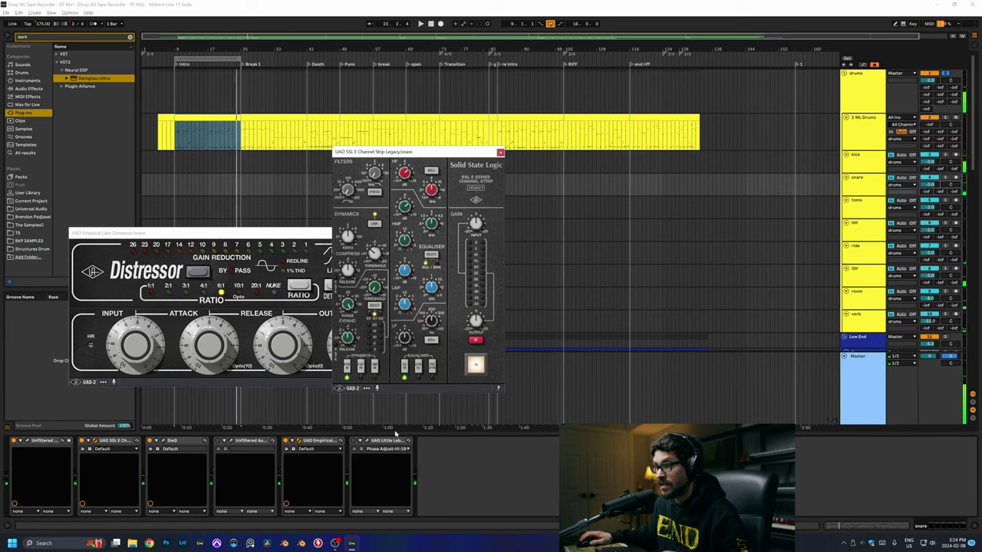
{"action": "key", "text": "space"}
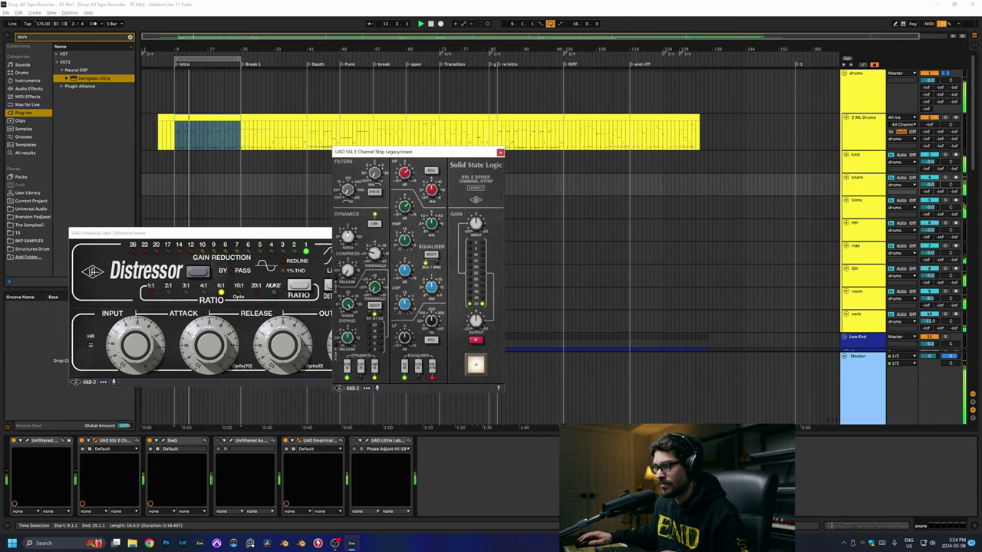
{"action": "left_click", "coordinate": [52, 469]}
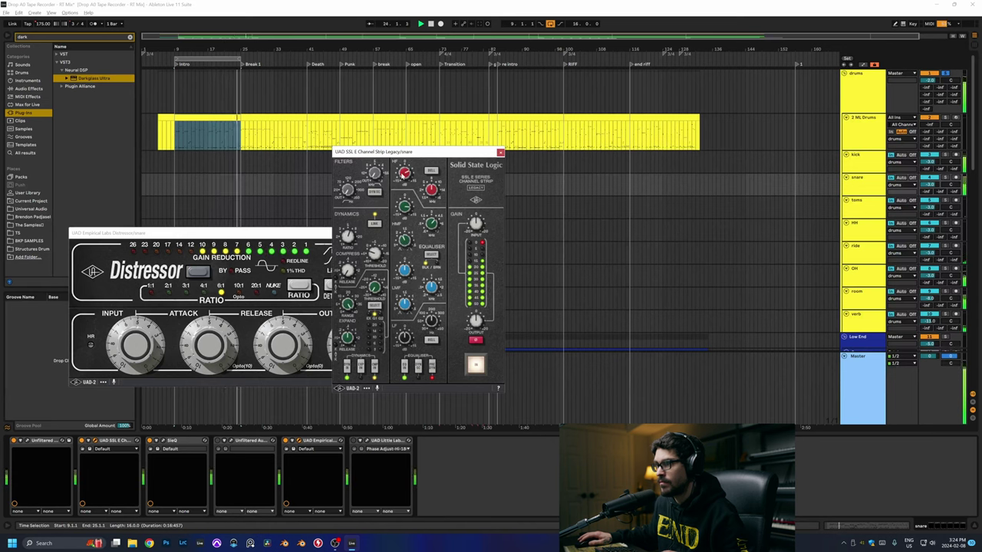
Step: Open Bass-Mint on the snare in Resonate mode and set the cutoff to 148 Hz with a strength of about 32%
{"action": "left_click", "coordinate": [28, 443]}
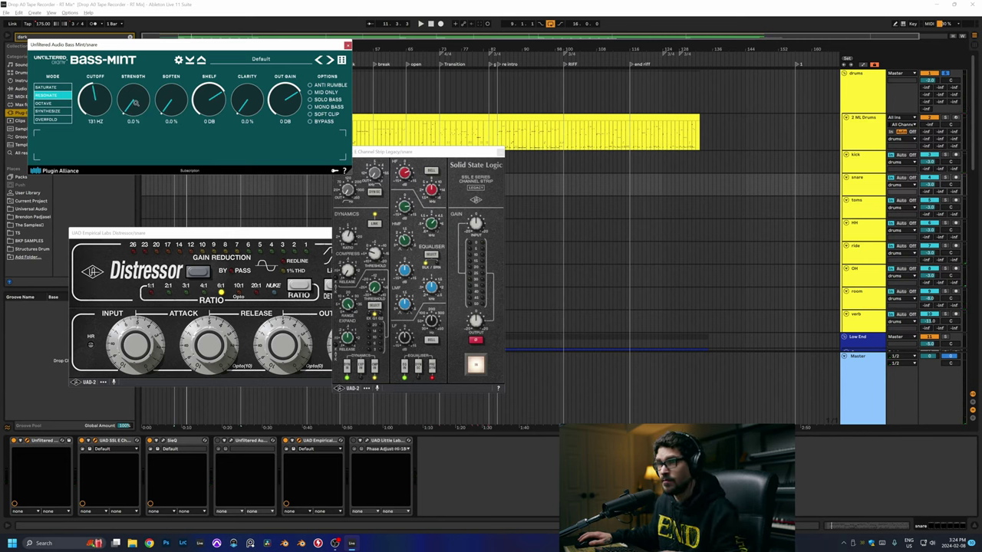
{"action": "left_click_drag", "start_coordinate": [138, 102], "coordinate": [140, 89]}
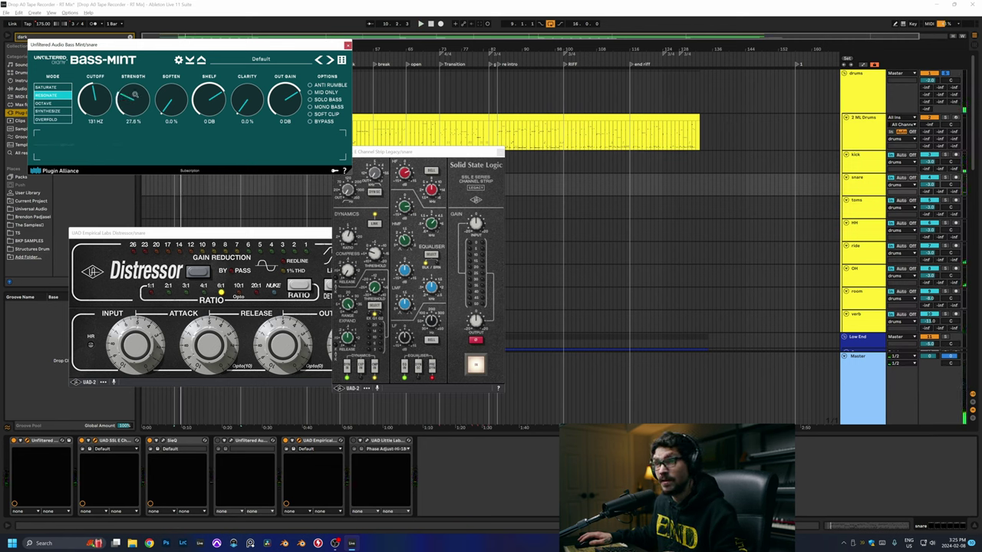
{"action": "left_click_drag", "start_coordinate": [95, 106], "coordinate": [97, 104]}
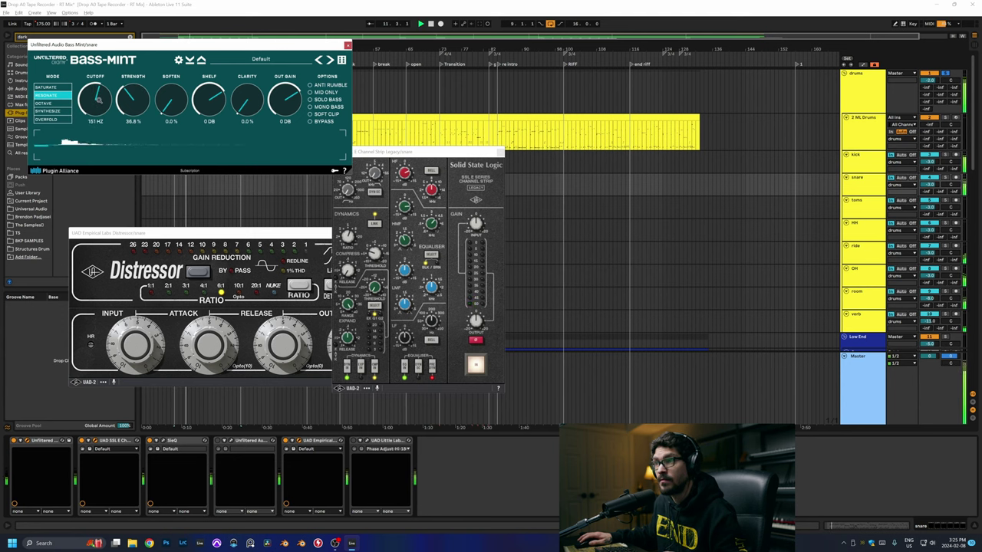
{"action": "left_click_drag", "start_coordinate": [98, 90], "coordinate": [97, 108]}
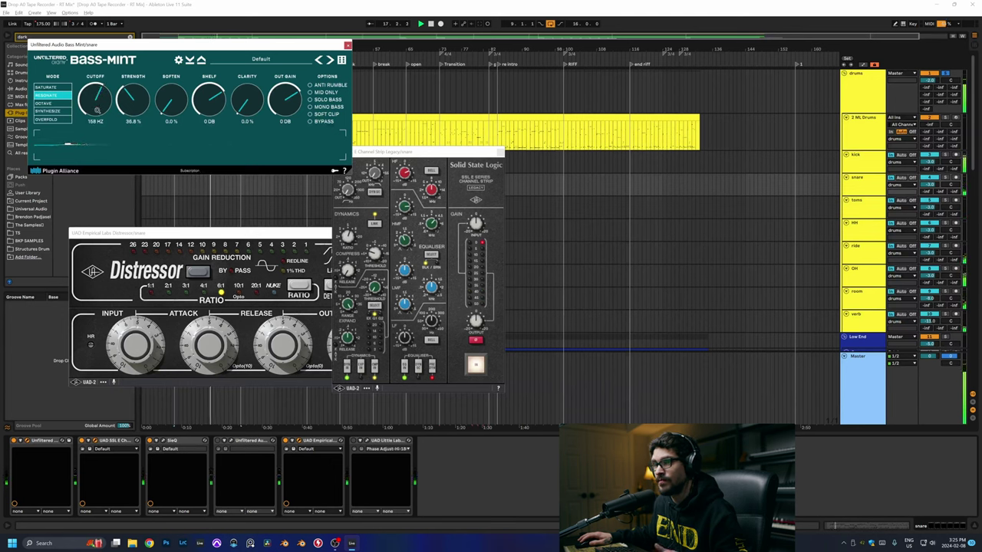
{"action": "left_click_drag", "start_coordinate": [97, 113], "coordinate": [96, 115]}
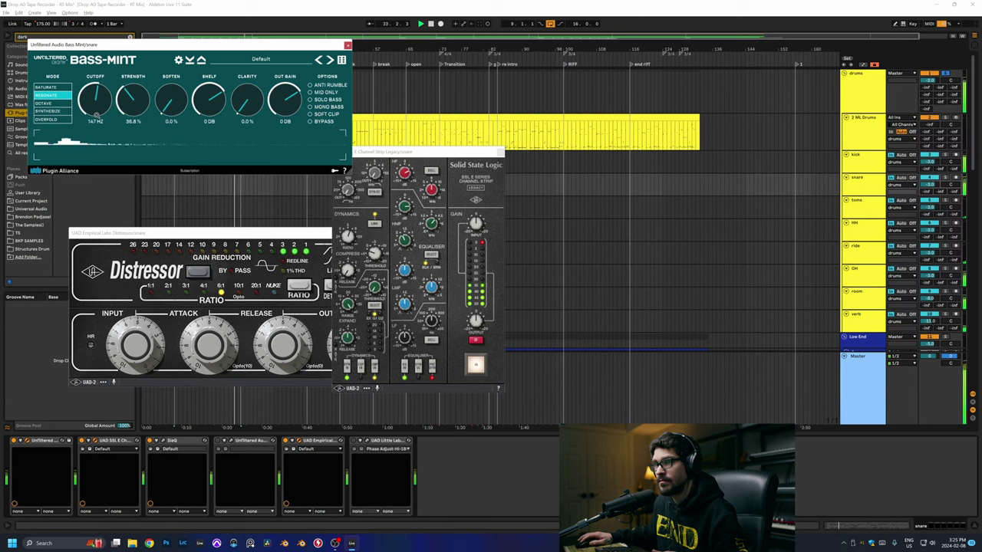
{"action": "left_click_drag", "start_coordinate": [97, 113], "coordinate": [98, 113]}
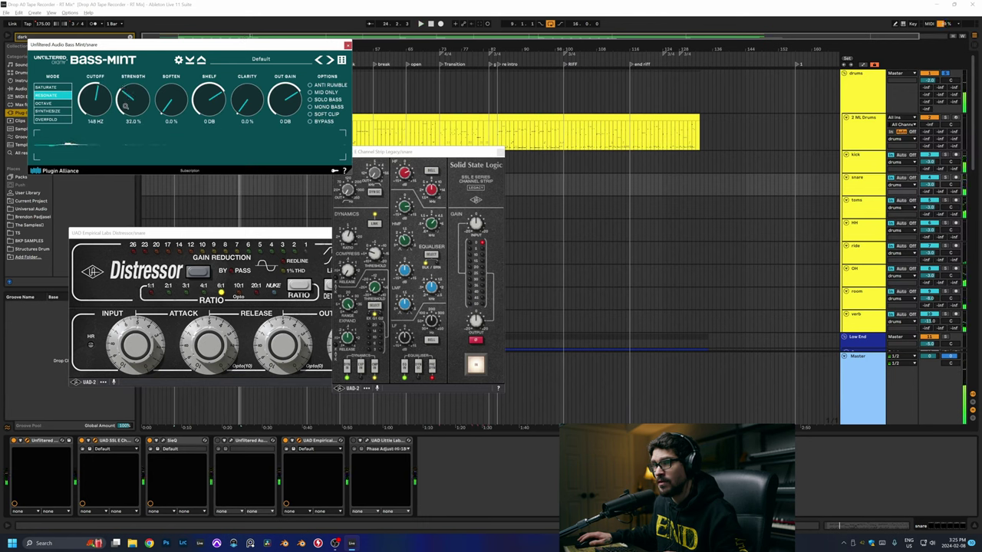
Step: Set Bass-Mint's strength to 27.2% and clarity to 1.6% on the snare, and enable Anti Rumble and Soft Clip
{"action": "key", "text": "space"}
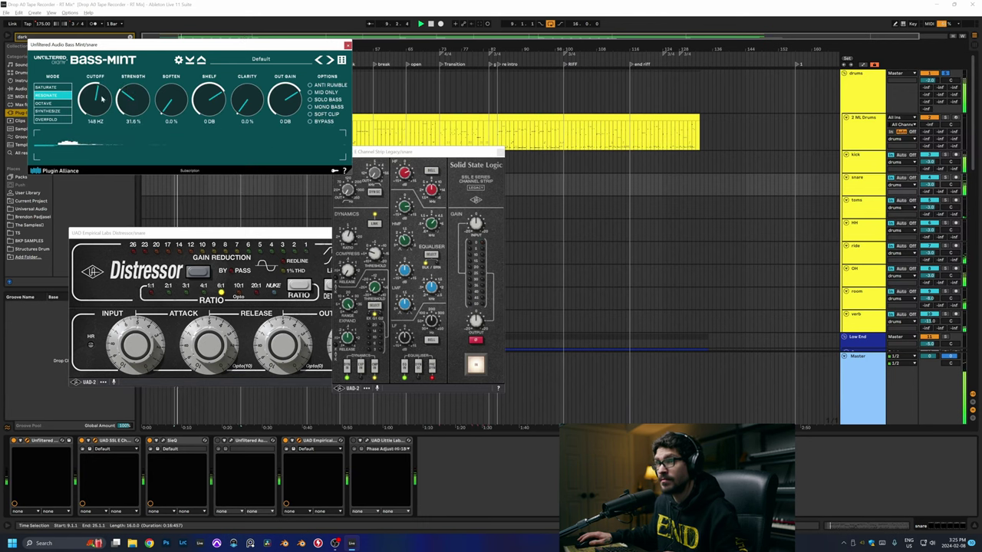
{"action": "left_click_drag", "start_coordinate": [148, 112], "coordinate": [149, 111]}
{"action": "left_click_drag", "start_coordinate": [251, 105], "coordinate": [253, 102]}
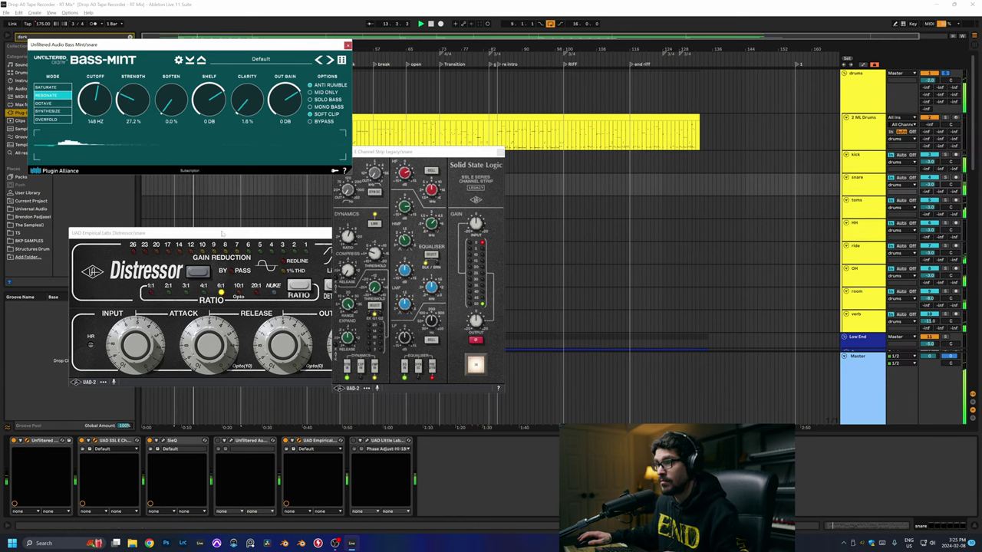
{"action": "left_click", "coordinate": [326, 115]}
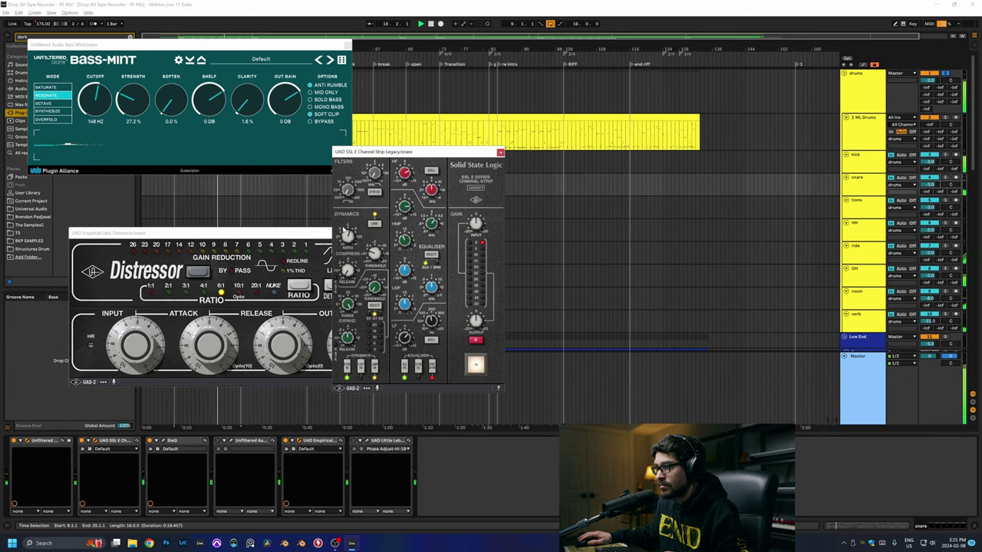
Step: Adjust the high-pass filter on the snare's SSL E channel strip and set its Distressor to a 4:1 ratio
{"action": "left_click", "coordinate": [132, 343]}
{"action": "left_click", "coordinate": [397, 217]}
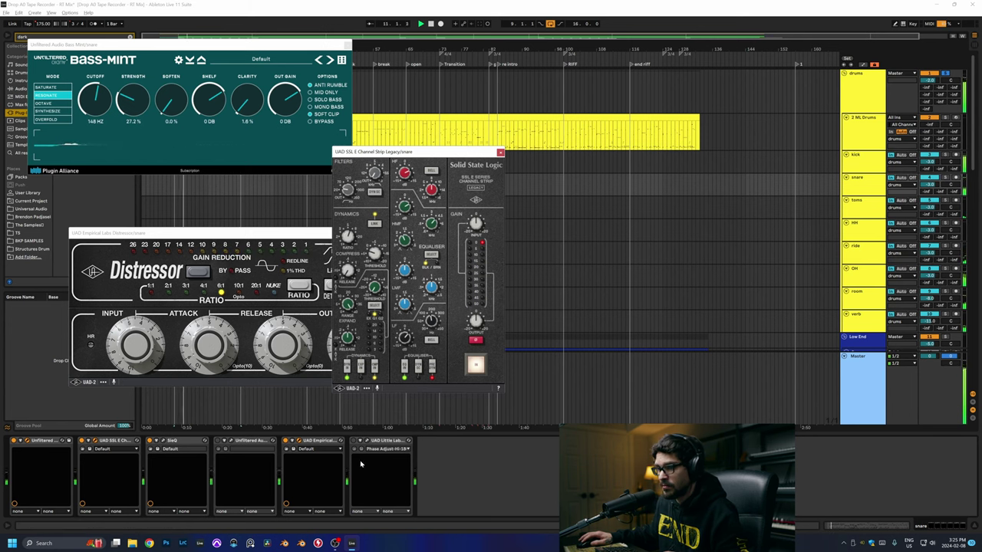
{"action": "left_click", "coordinate": [271, 237]}
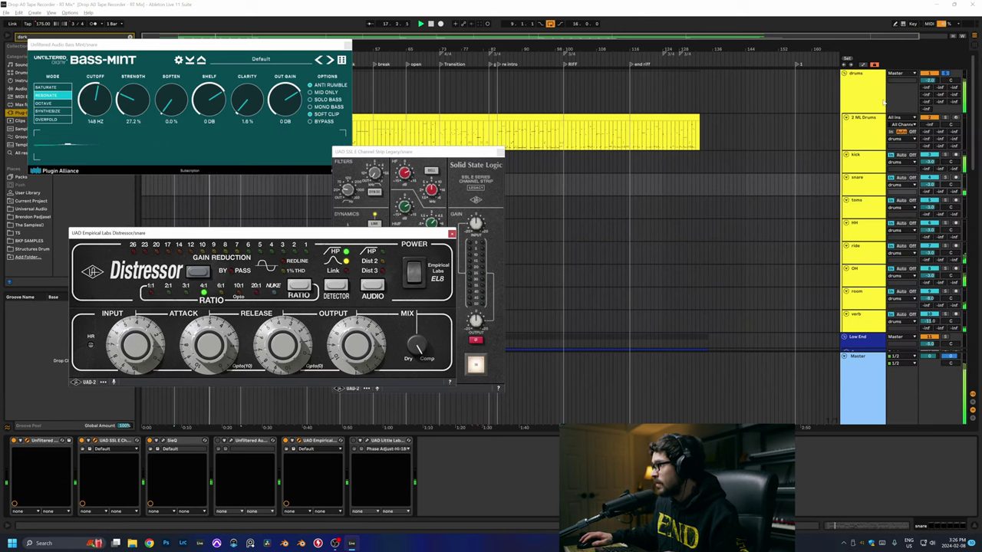
Step: Open the SSL E channel strip on the OH track, and enable and open the 1176LN compressor there
{"action": "left_click", "coordinate": [867, 205]}
{"action": "left_click", "coordinate": [864, 276]}
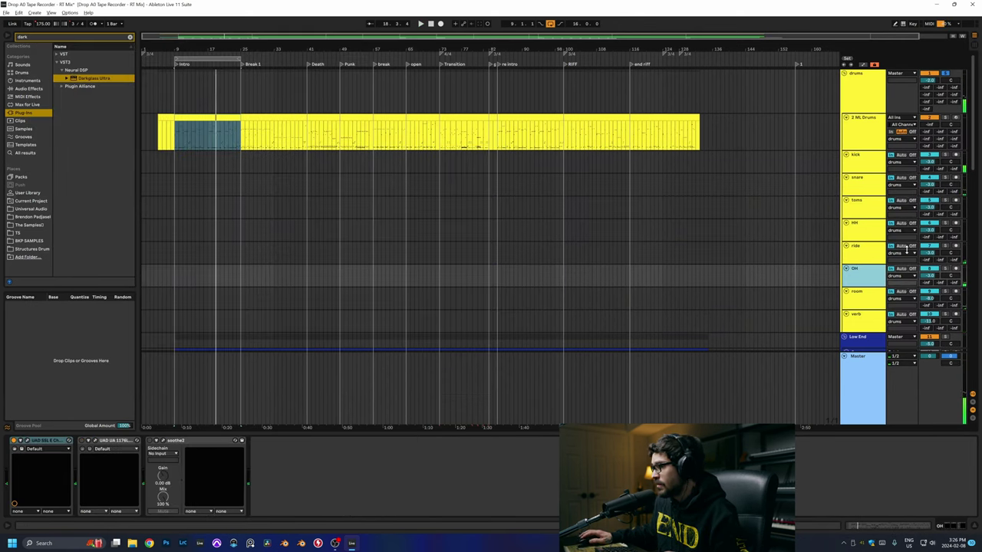
{"action": "left_click", "coordinate": [28, 442]}
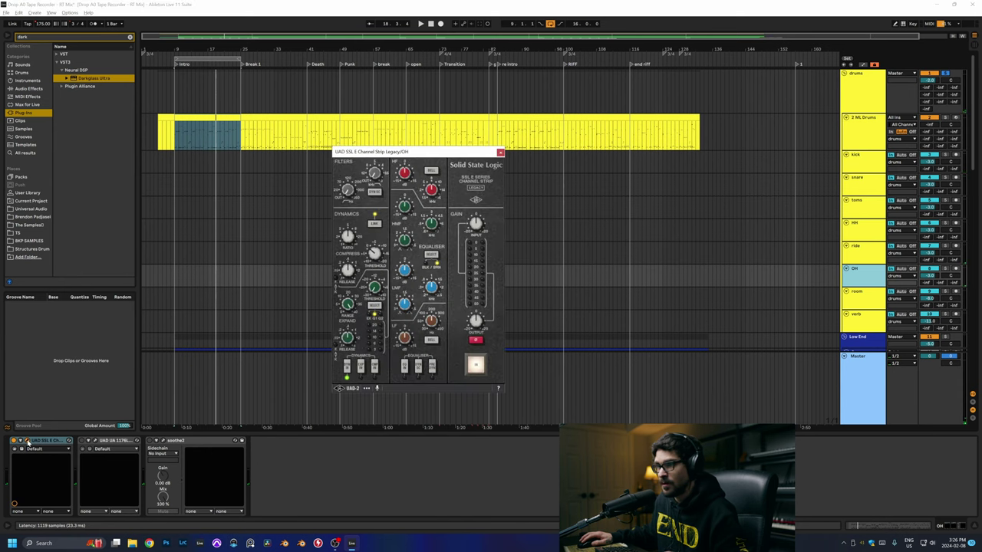
{"action": "left_click", "coordinate": [83, 444]}
{"action": "left_click", "coordinate": [95, 441]}
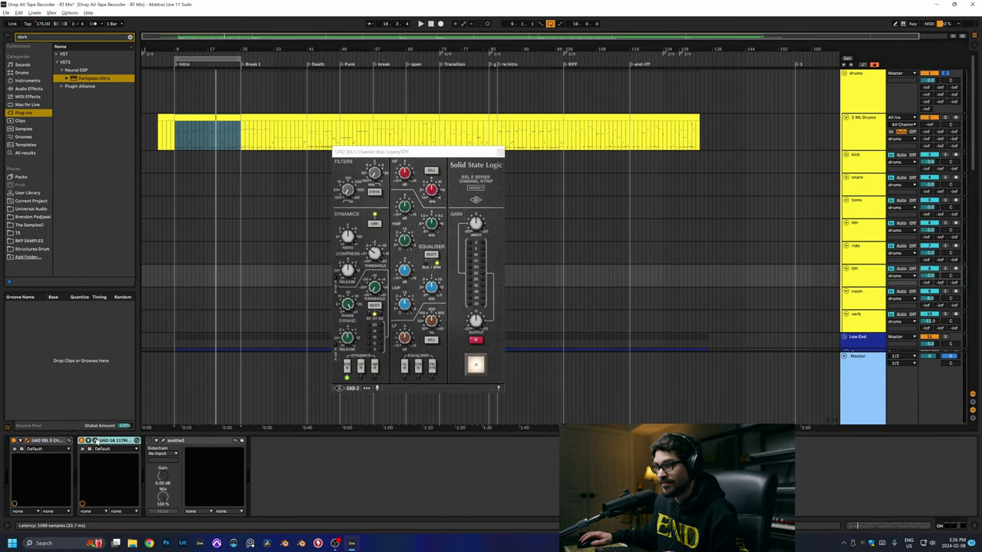
Step: Play the soloed overheads and compare them with the 1176LN compressor bypassed and engaged
{"action": "key", "text": "space"}
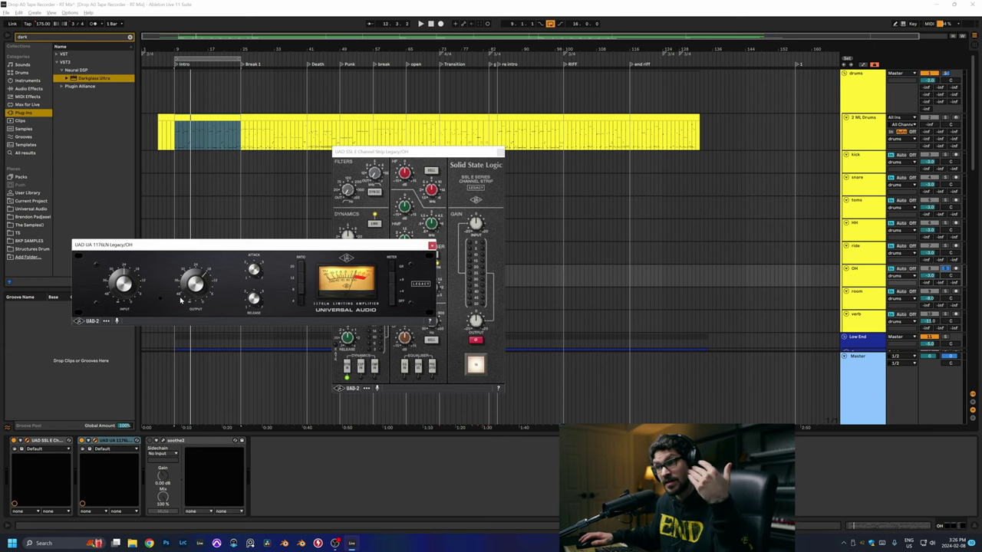
{"action": "key", "text": "space"}
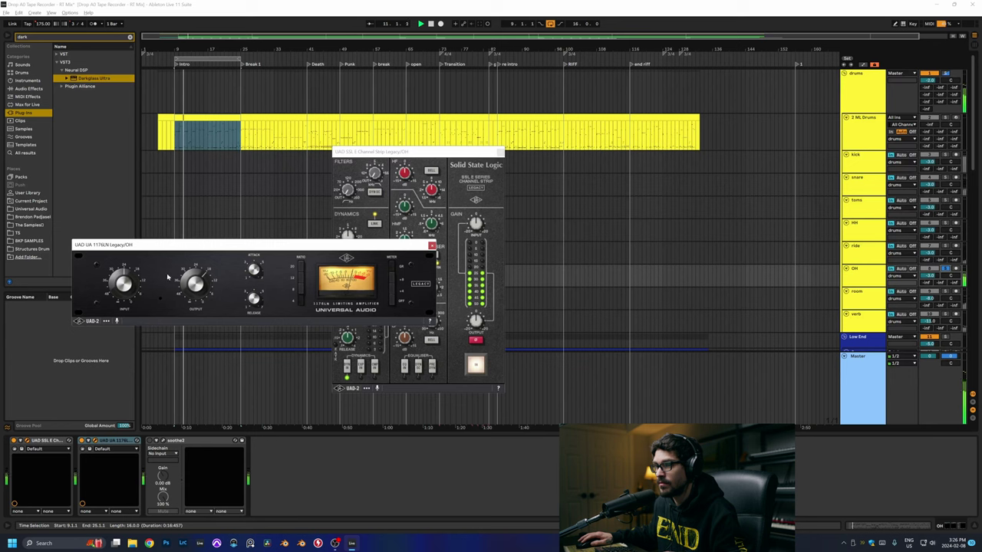
{"action": "left_click", "coordinate": [82, 444]}
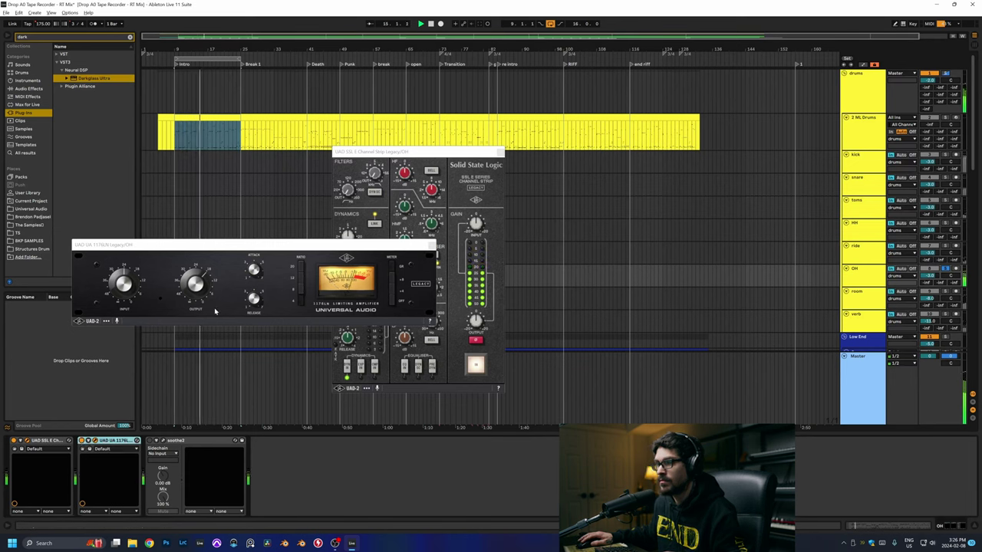
{"action": "left_click", "coordinate": [123, 286]}
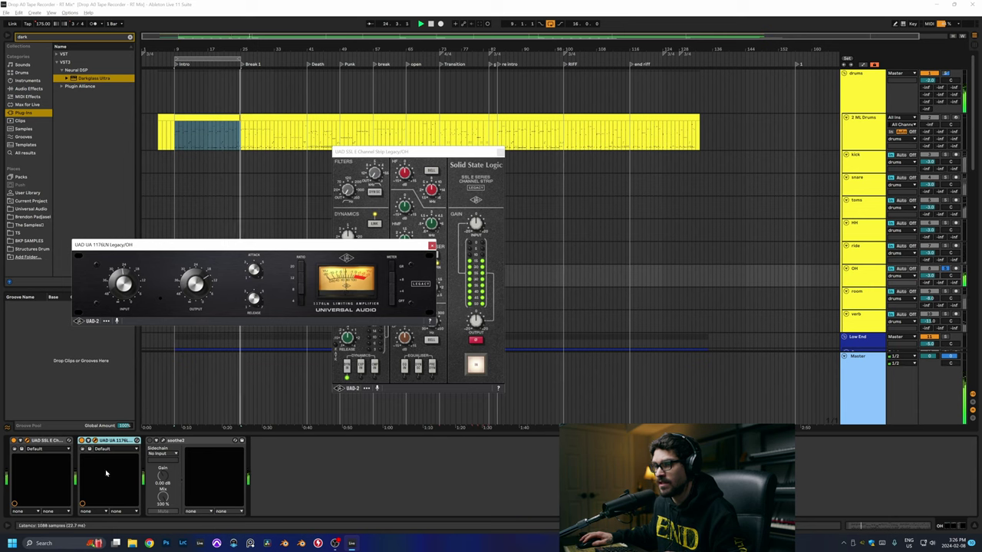
Step: Boost the highs and adjust the compression on the overheads' SSL E channel strip, and take the OH track out of solo
{"action": "left_click", "coordinate": [409, 174]}
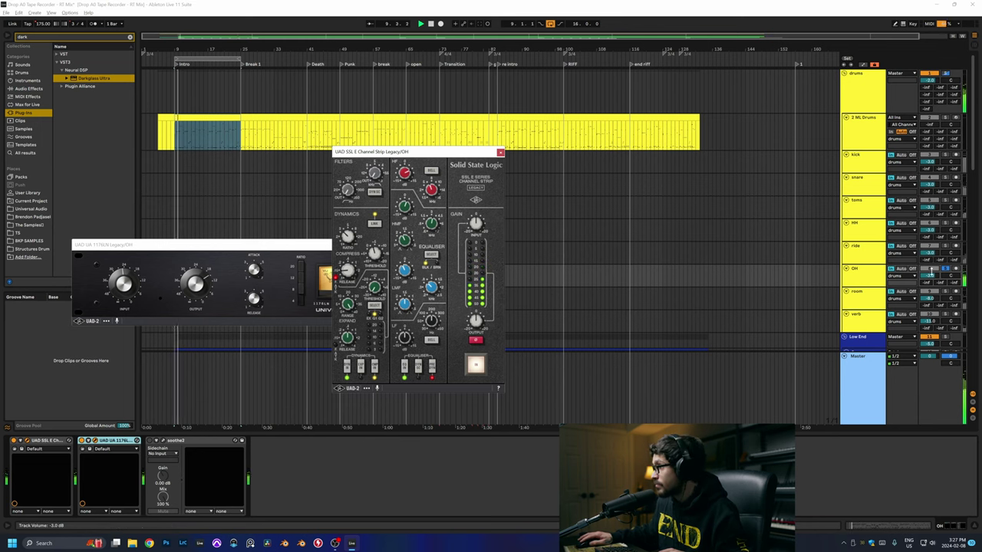
{"action": "left_click", "coordinate": [839, 199]}
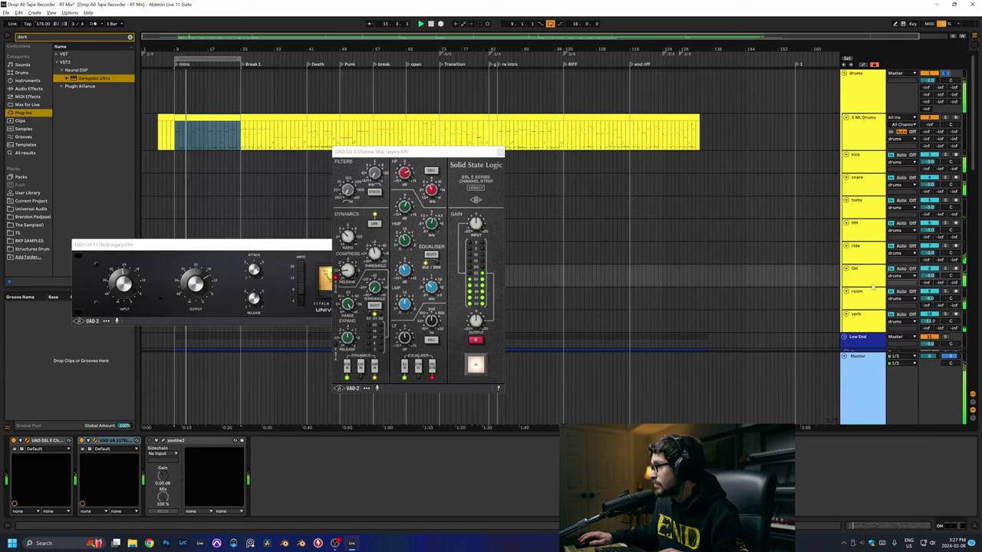
Step: Open the SSL E channel strip on the toms and loop the tom fill from 12.2.1 to 13.1.1 in the ML Drums clip
{"action": "left_click", "coordinate": [839, 199]}
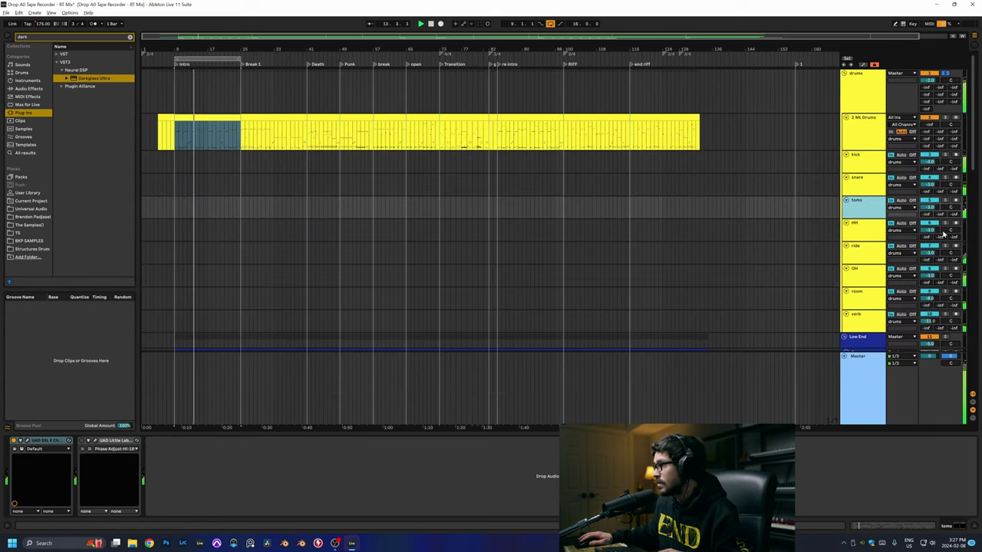
{"action": "key", "text": "ctrl+alt+p"}
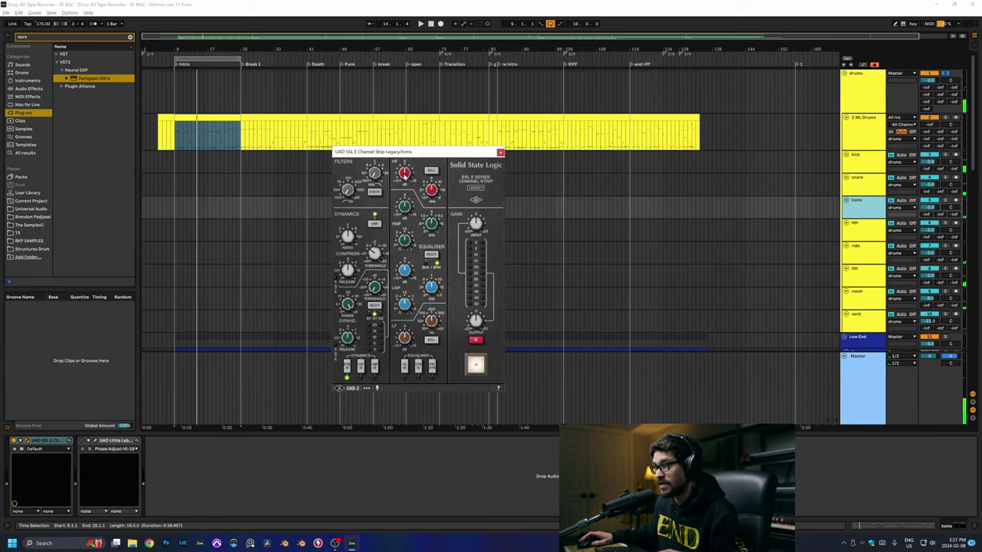
{"action": "left_click", "coordinate": [178, 162]}
{"action": "scroll", "coordinate": [184, 163], "scroll_direction": "up", "scroll_amount": 3}
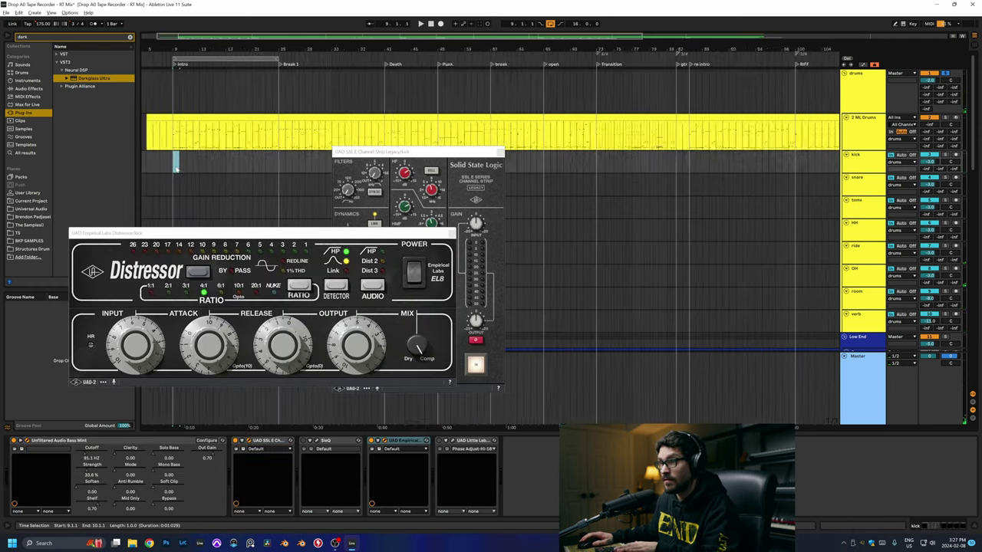
{"action": "left_click_drag", "start_coordinate": [256, 134], "coordinate": [267, 132]}
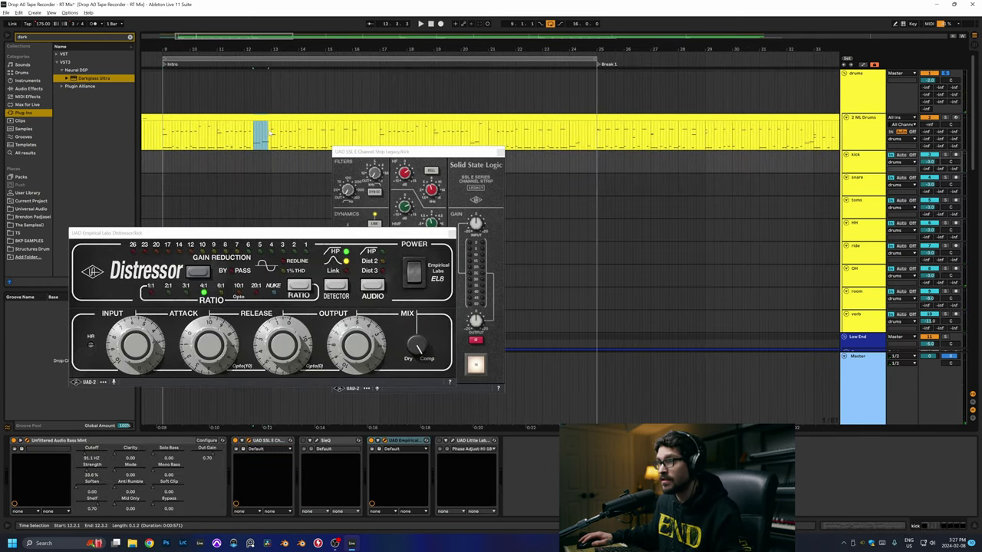
{"action": "key", "text": "space"}
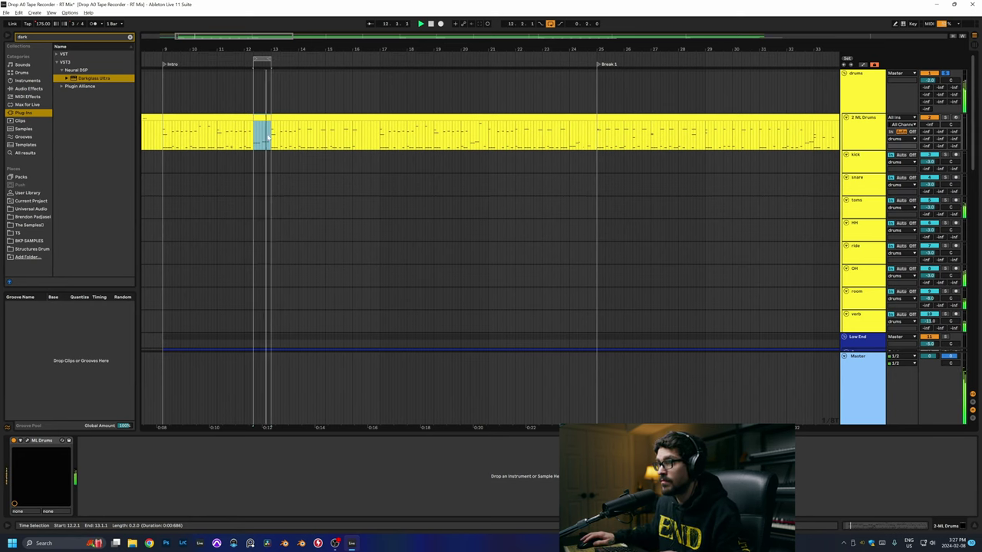
Step: Shape the toms' high, high-mid and low-mid bands and high-pass filter on the SSL E strip, and toggle the drums group's solo
{"action": "left_click", "coordinate": [248, 214]}
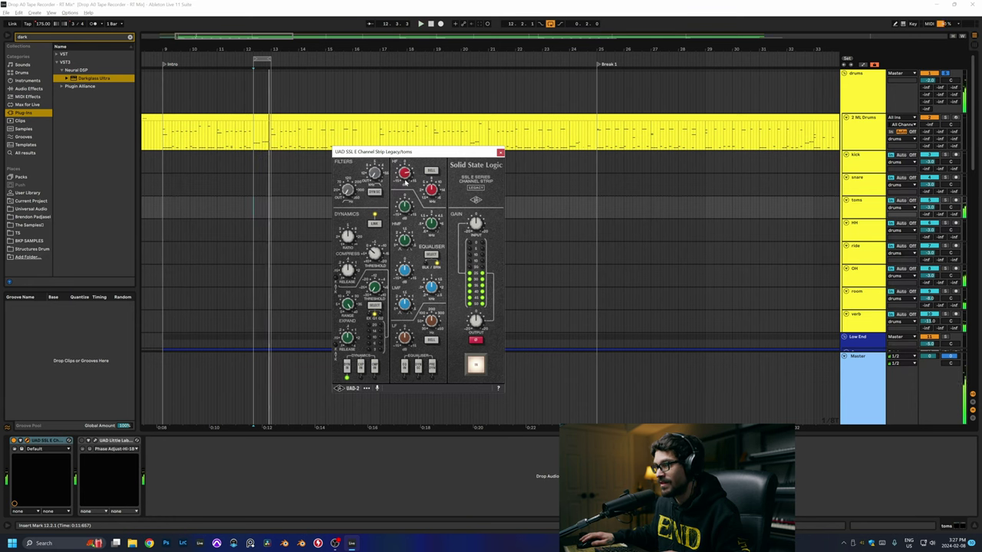
{"action": "left_click", "coordinate": [374, 367]}
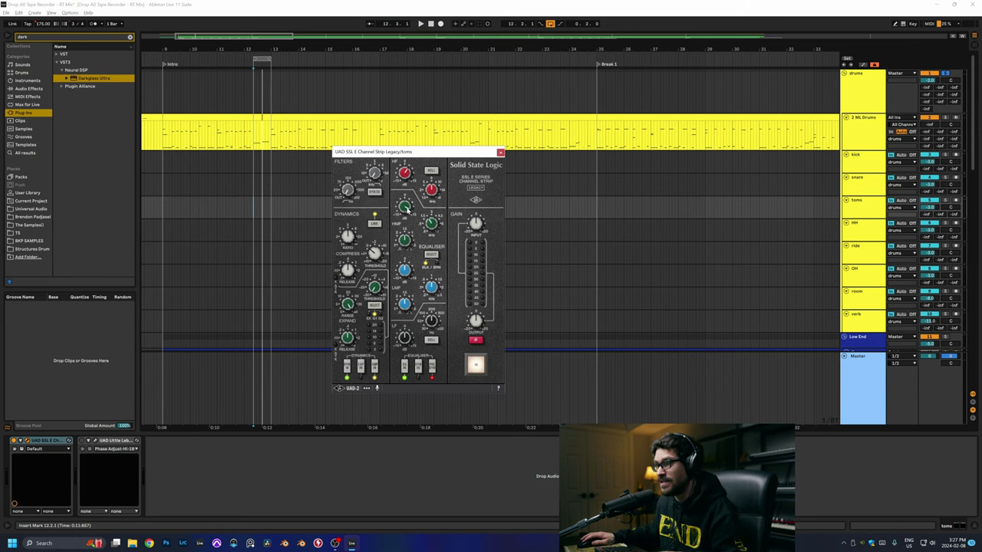
{"action": "key", "text": "space"}
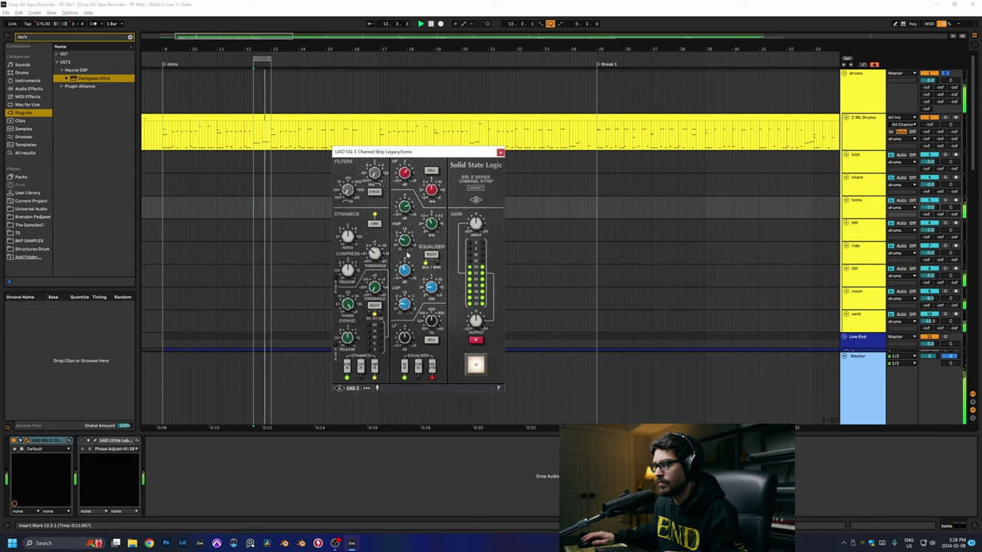
{"action": "key", "text": "space"}
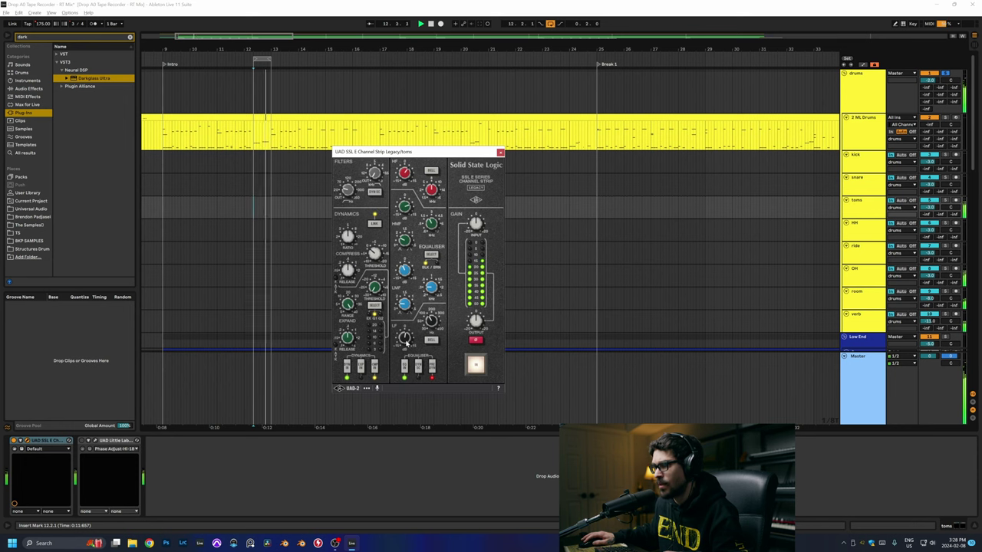
{"action": "key", "text": "space"}
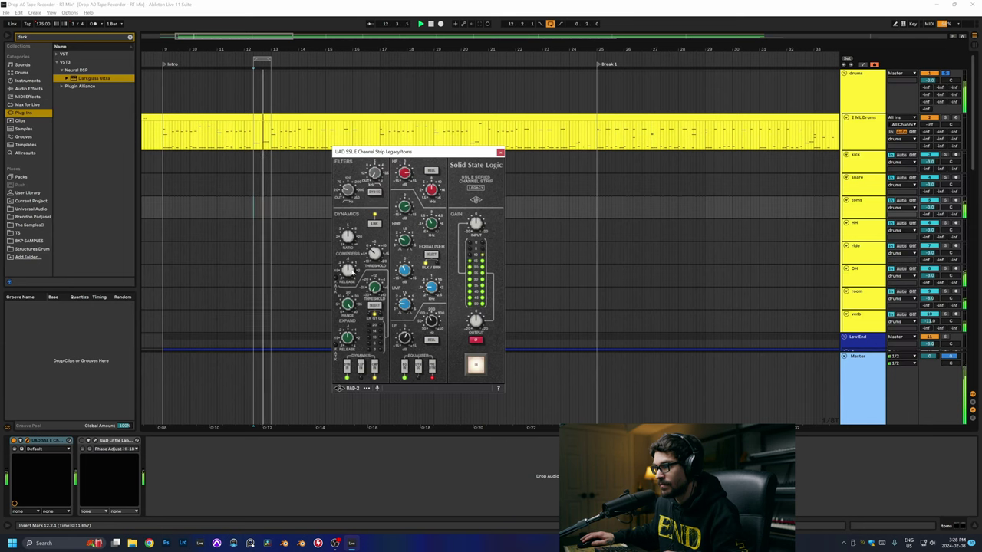
{"action": "left_click", "coordinate": [945, 74]}
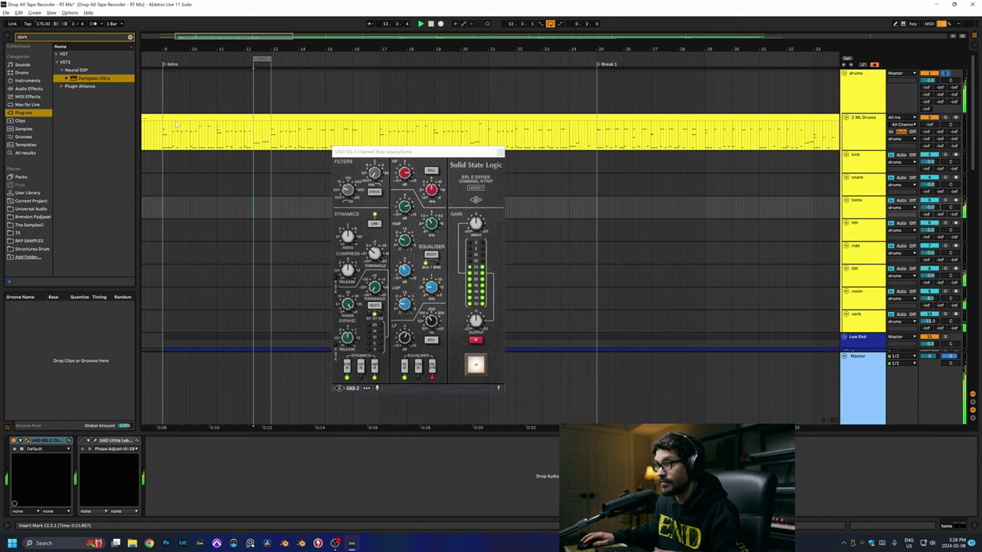
Step: Loop the drums section between the Intro and Break 1 markers, from 9.1.1 to 25.1.1, and play it
{"action": "left_click", "coordinate": [163, 86]}
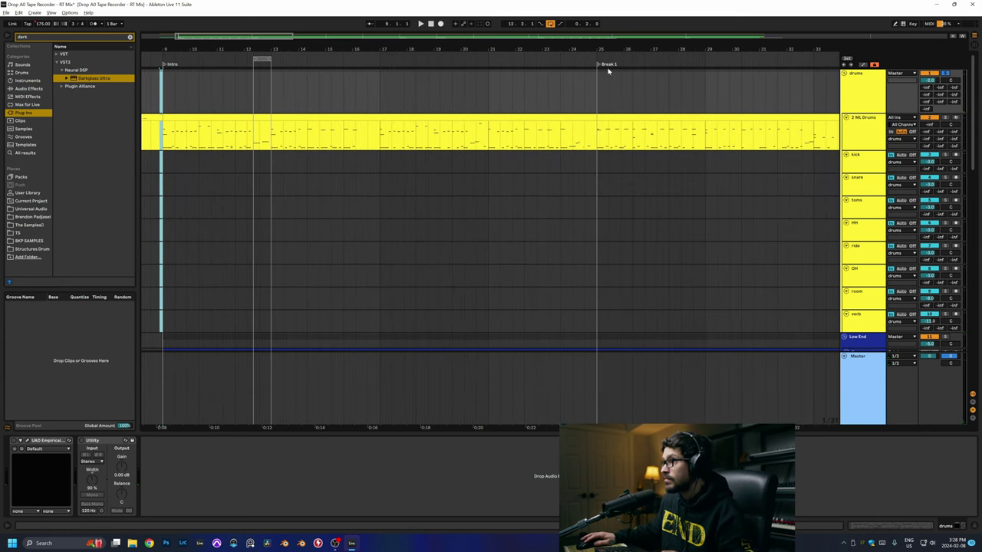
{"action": "left_click", "coordinate": [599, 90]}
{"action": "left_click", "coordinate": [160, 89], "text": "shift"}
{"action": "key", "text": "space"}
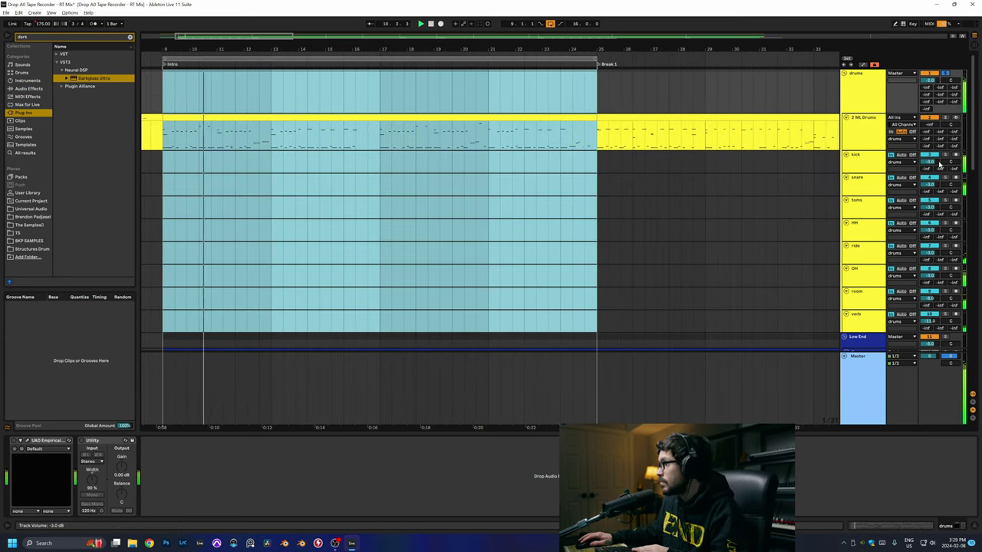
Step: Turn on SieQ on the kick track and adjust its EQ during playback, and close the kick's overlapping plug-in windows
{"action": "left_click", "coordinate": [893, 161]}
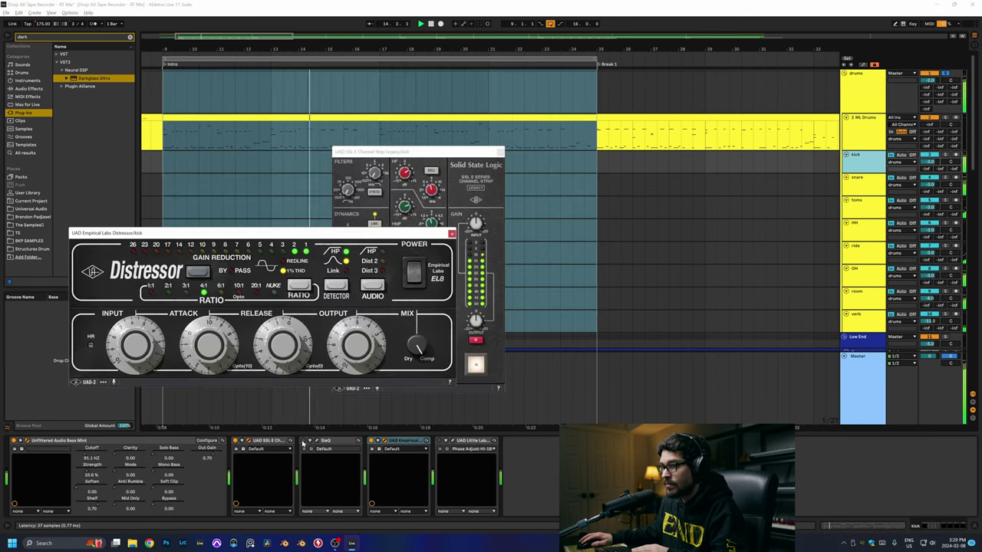
{"action": "left_click", "coordinate": [310, 441]}
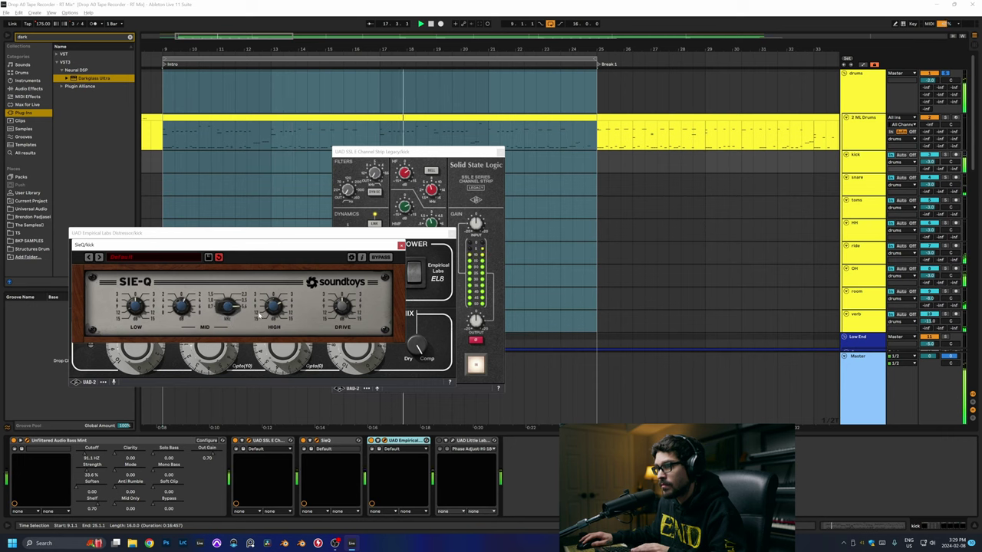
{"action": "left_click", "coordinate": [400, 246]}
{"action": "left_click", "coordinate": [451, 234]}
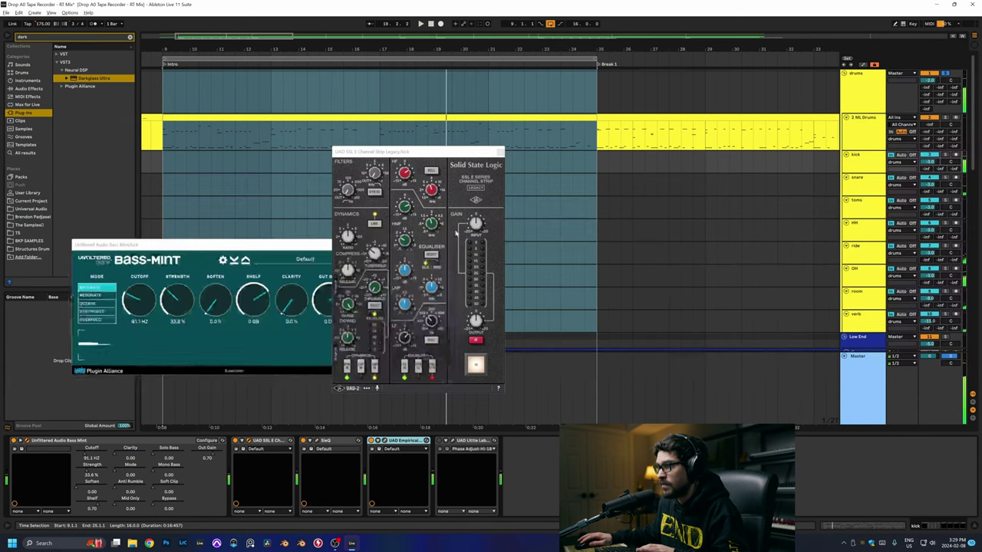
{"action": "left_click", "coordinate": [500, 152]}
Step: Solo the room track, switch its SSL E strip to the black equaliser type and shape the EQ during playback
{"action": "left_click", "coordinate": [863, 270]}
{"action": "left_click", "coordinate": [868, 302]}
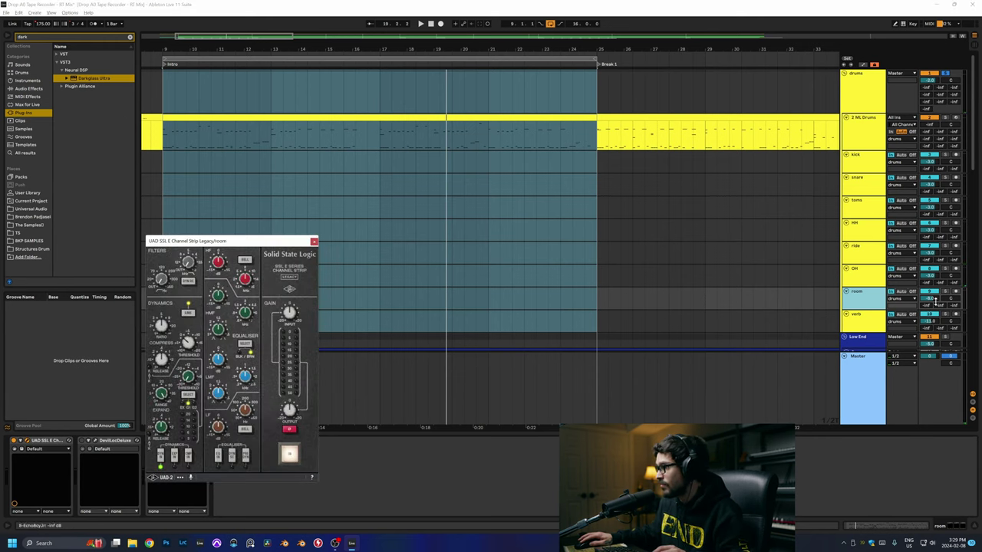
{"action": "key", "text": "space"}
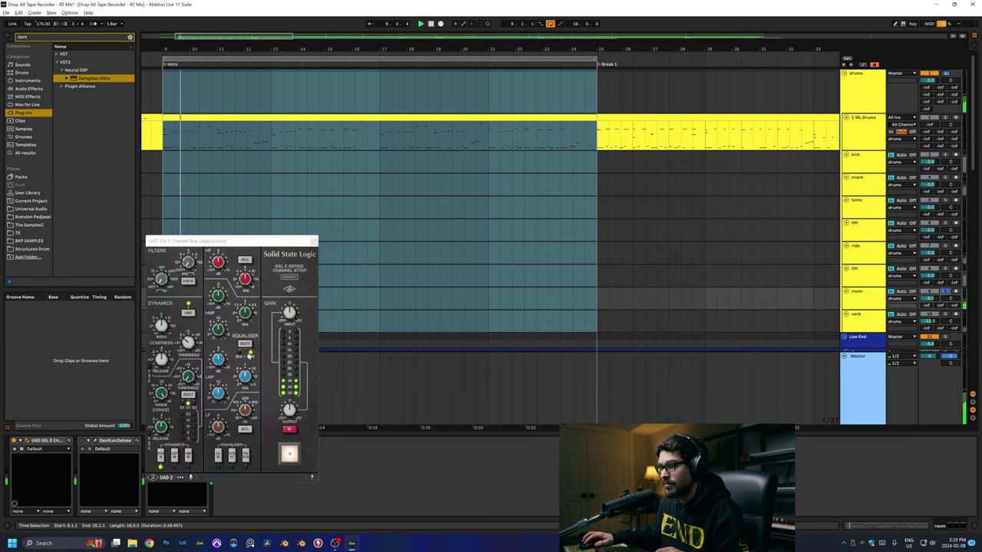
{"action": "left_click", "coordinate": [235, 353]}
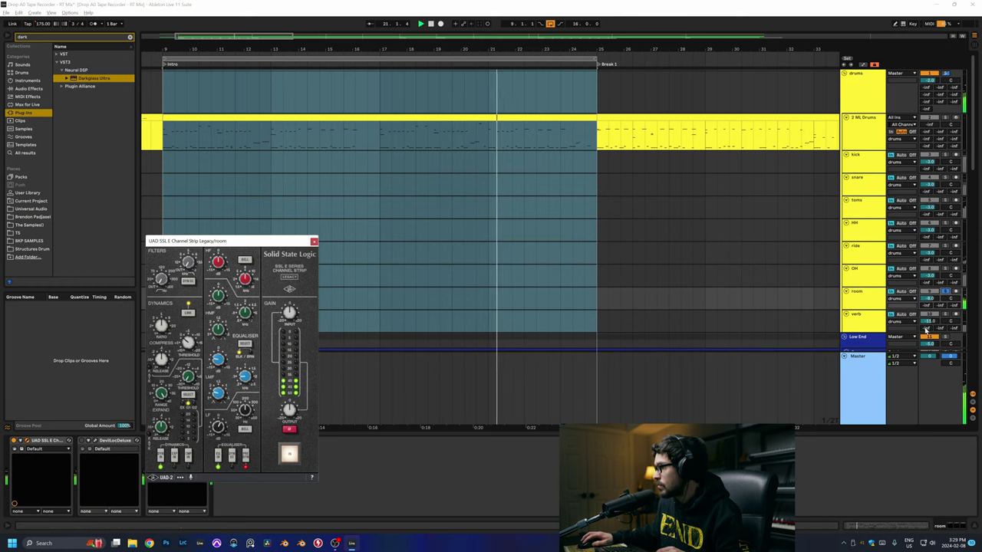
{"action": "key", "text": "space"}
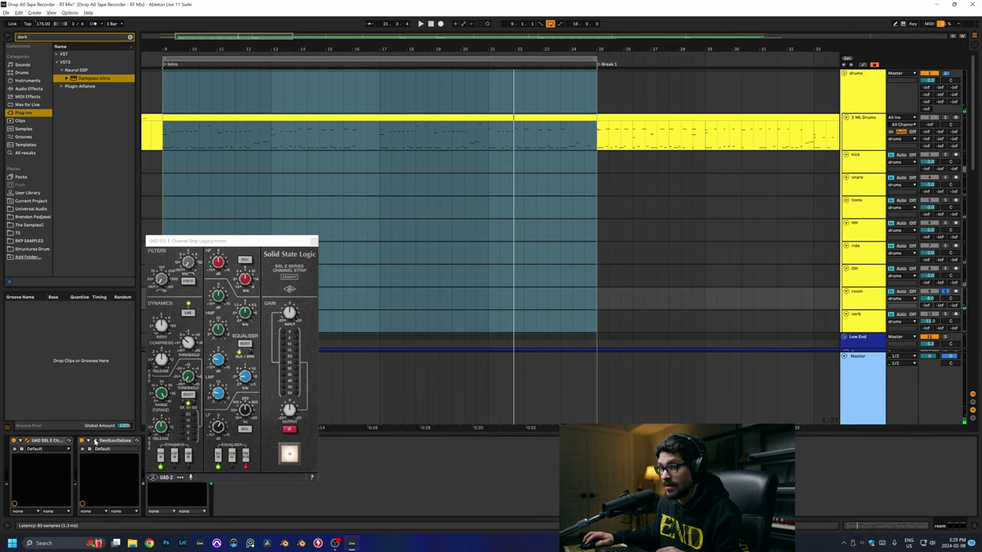
Step: Turn on Devil-Loc Deluxe on the room track, dial it in against the full drums, and close the room's plug-in windows
{"action": "left_click", "coordinate": [95, 443]}
{"action": "key", "text": "space"}
{"action": "left_click", "coordinate": [181, 312]}
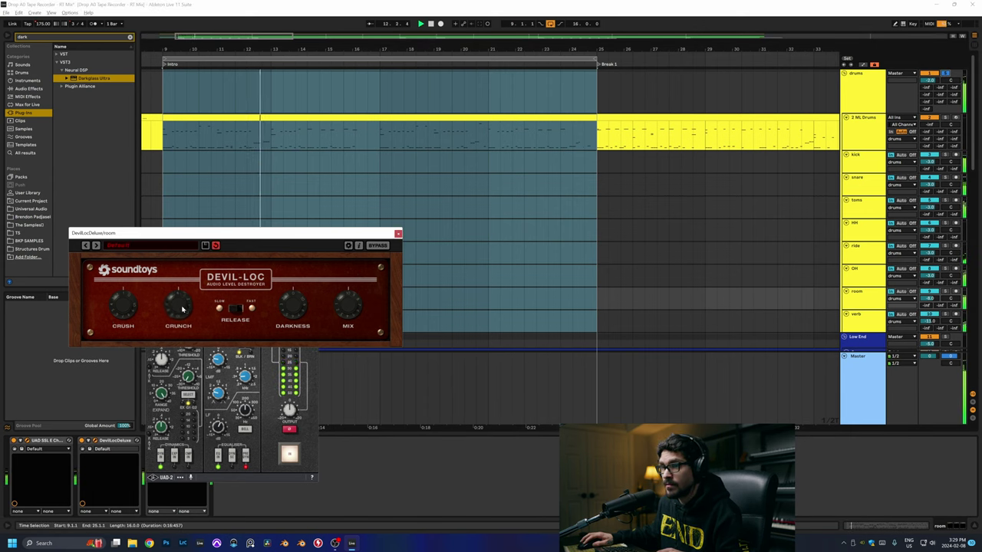
{"action": "key", "text": "space"}
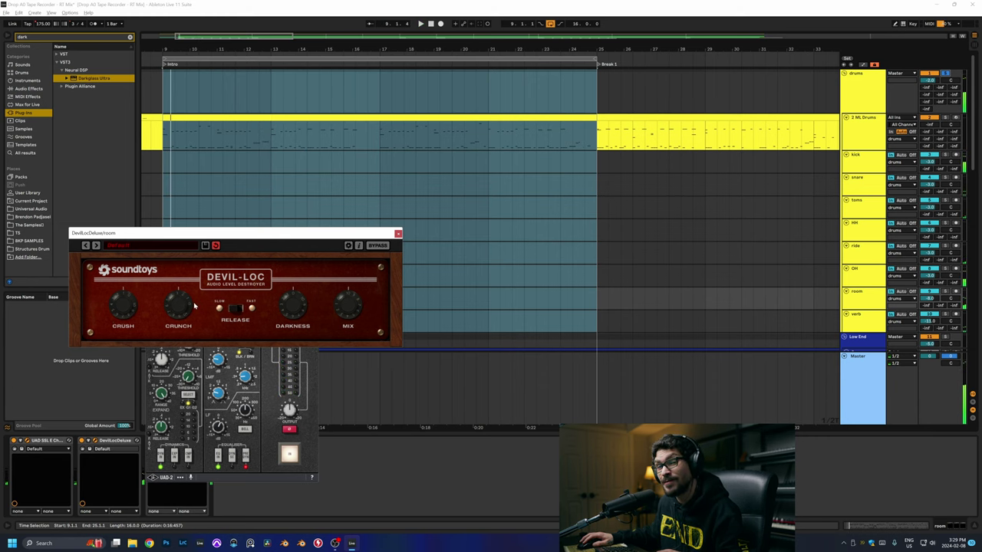
{"action": "key", "text": "space"}
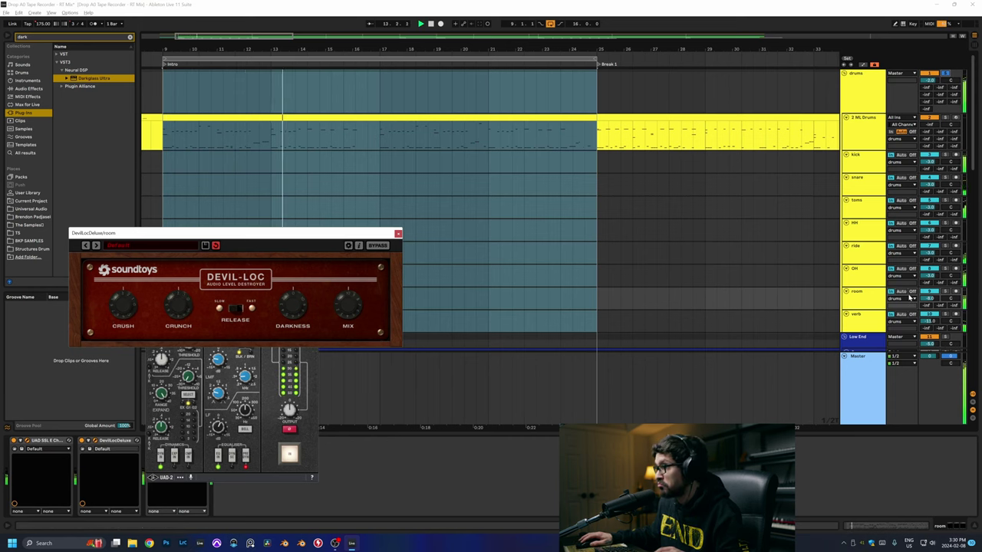
{"action": "left_click", "coordinate": [398, 233]}
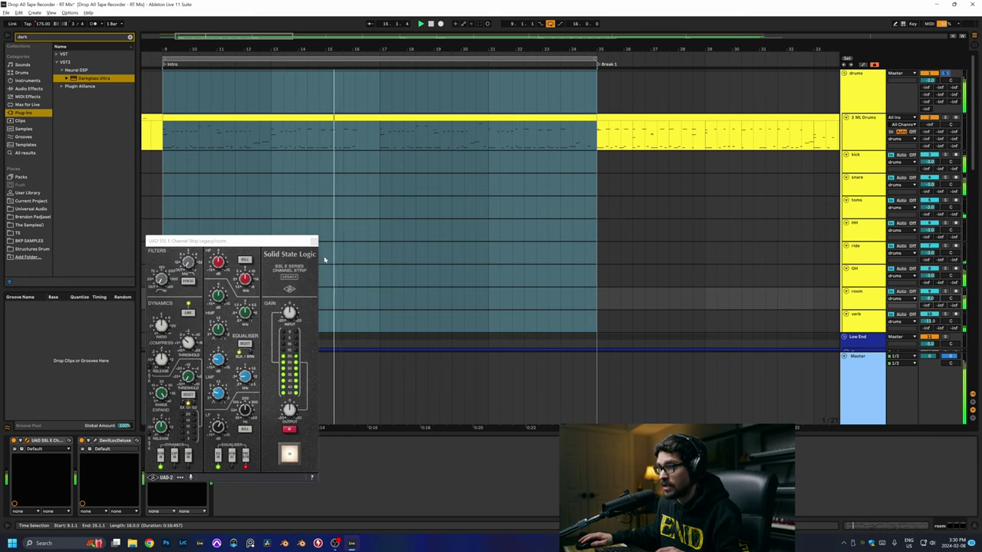
{"action": "left_click", "coordinate": [314, 238]}
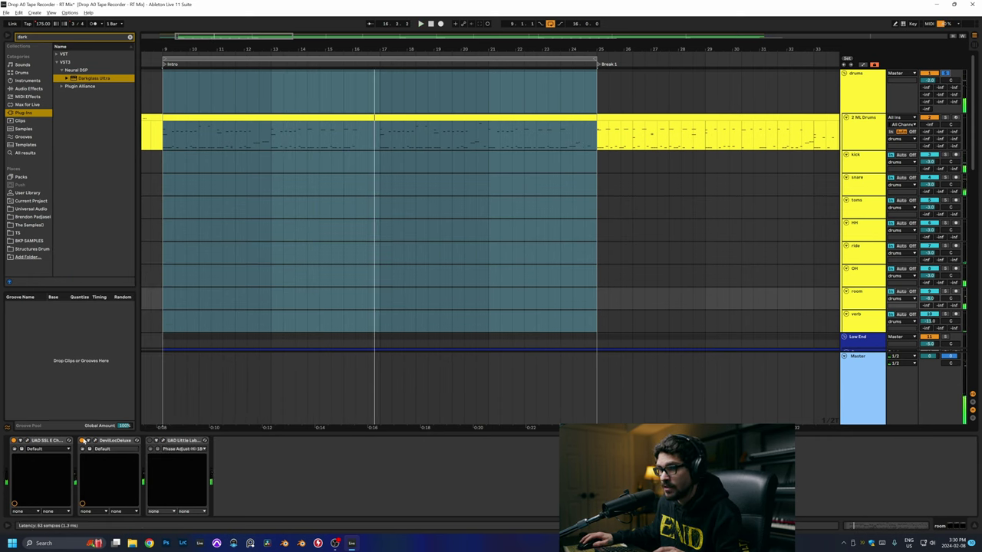
Step: Clear the browser search and add the Dynamics Compressor audio effect at the end of the room track's chain
{"action": "left_click", "coordinate": [129, 38]}
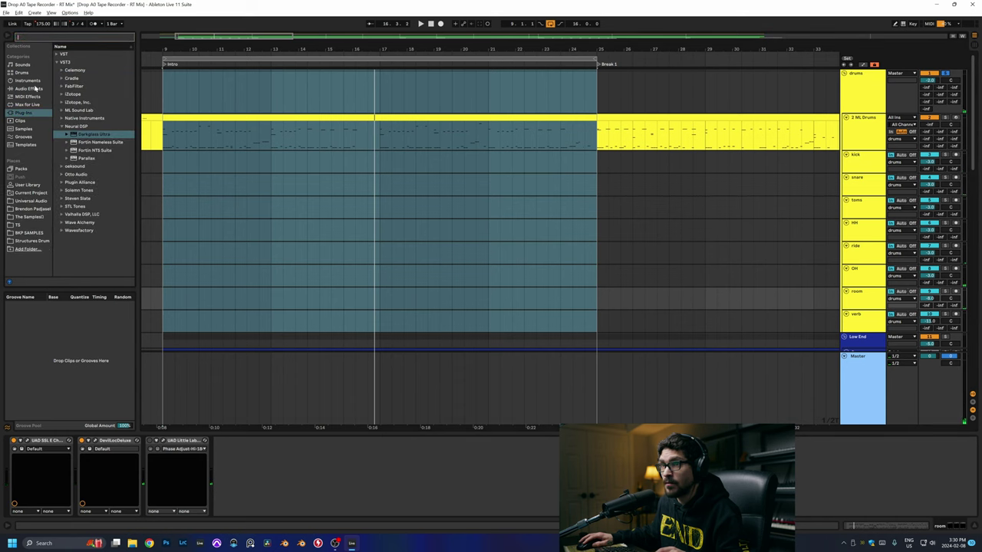
{"action": "left_click", "coordinate": [30, 88]}
{"action": "left_click", "coordinate": [76, 62]}
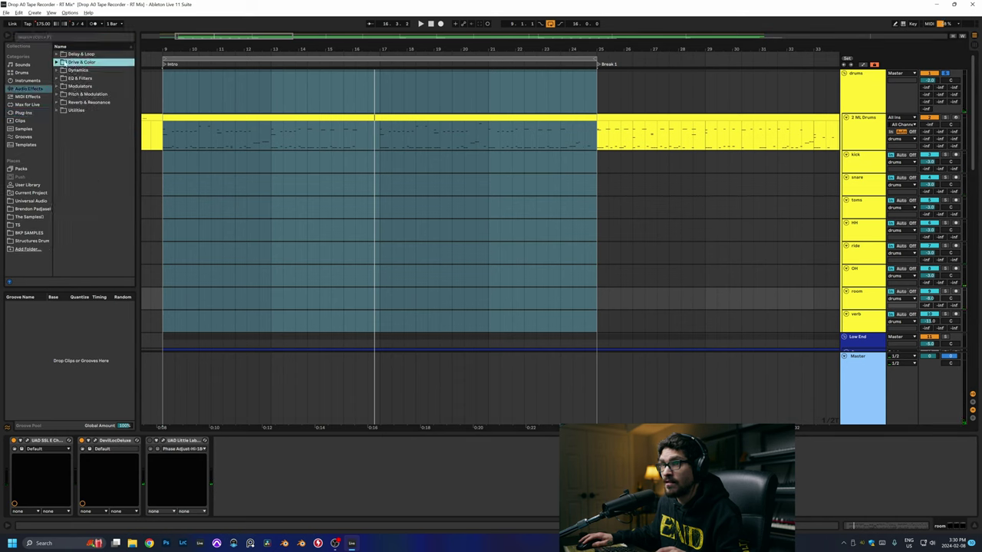
{"action": "left_click", "coordinate": [57, 62]}
{"action": "left_click", "coordinate": [57, 62]}
{"action": "left_click", "coordinate": [77, 70]}
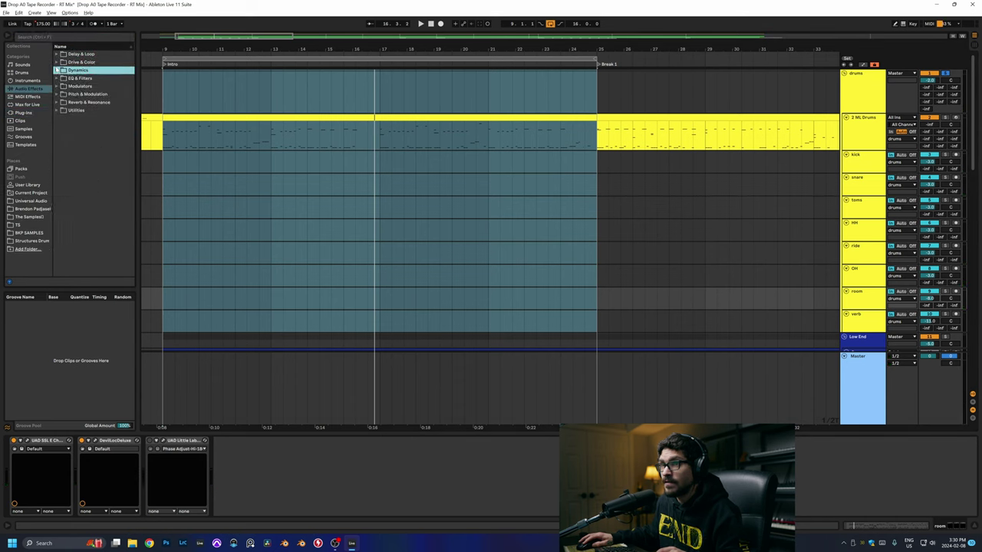
{"action": "left_click", "coordinate": [57, 70]}
{"action": "double_click", "coordinate": [85, 79]}
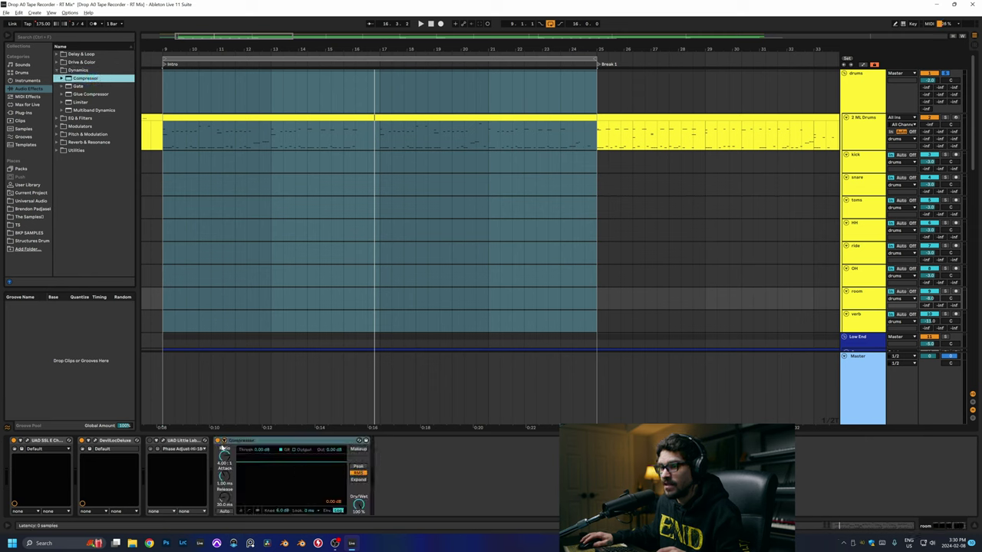
Step: Sidechain the room Compressor to the snare, with a -17.4 dB threshold and 0.01 ms attack, and listen to the ducking
{"action": "left_click", "coordinate": [222, 444]}
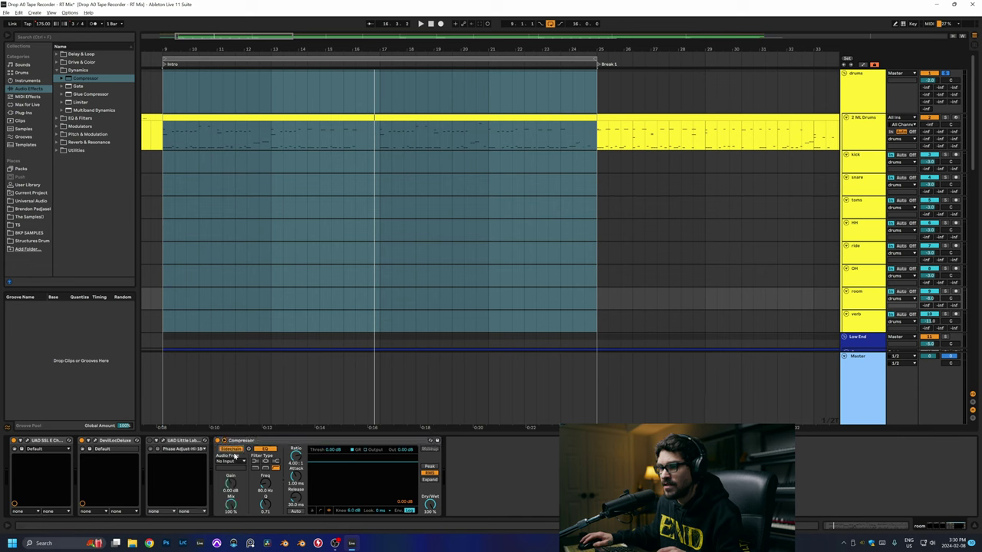
{"action": "left_click", "coordinate": [235, 460]}
{"action": "left_click", "coordinate": [248, 214]}
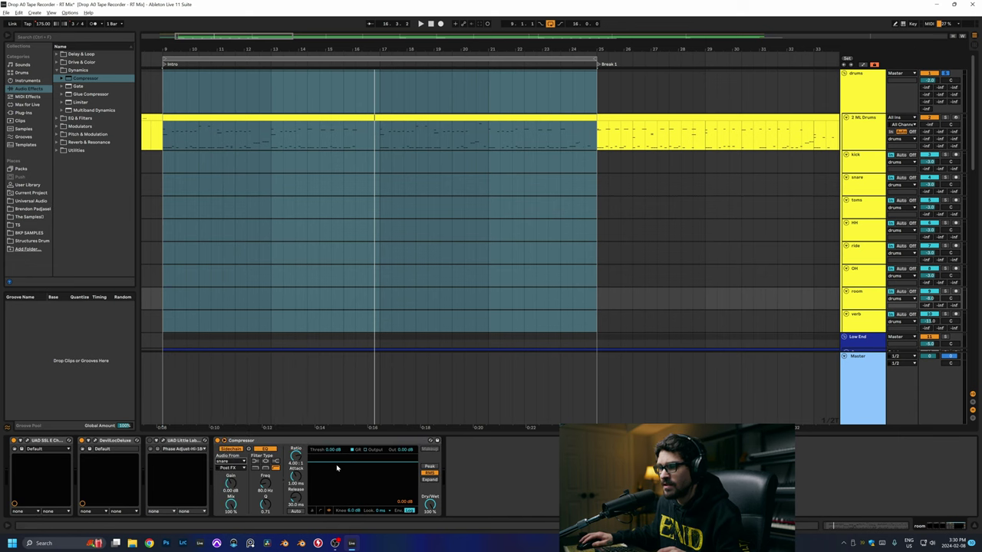
{"action": "key", "text": "space"}
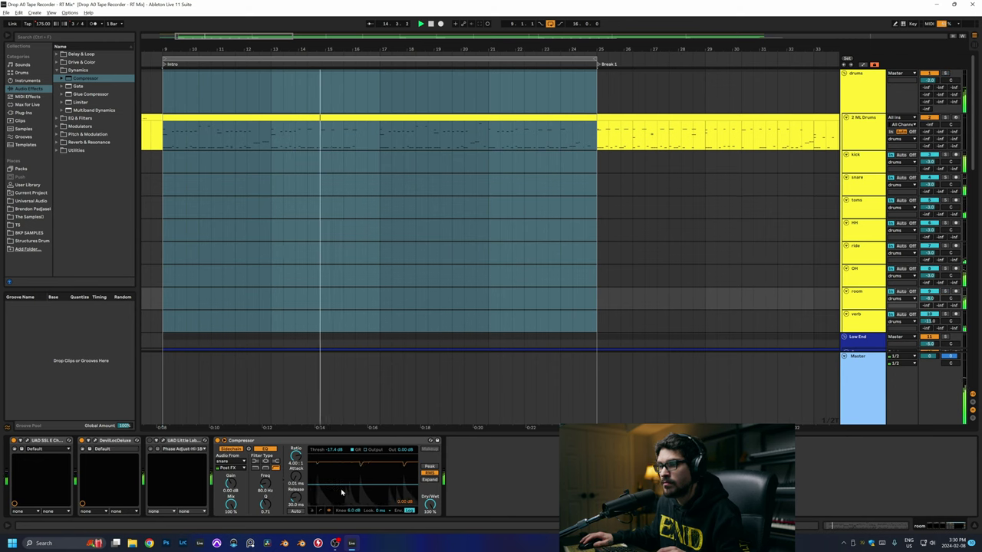
{"action": "key", "text": "space"}
{"action": "key", "text": "space"}
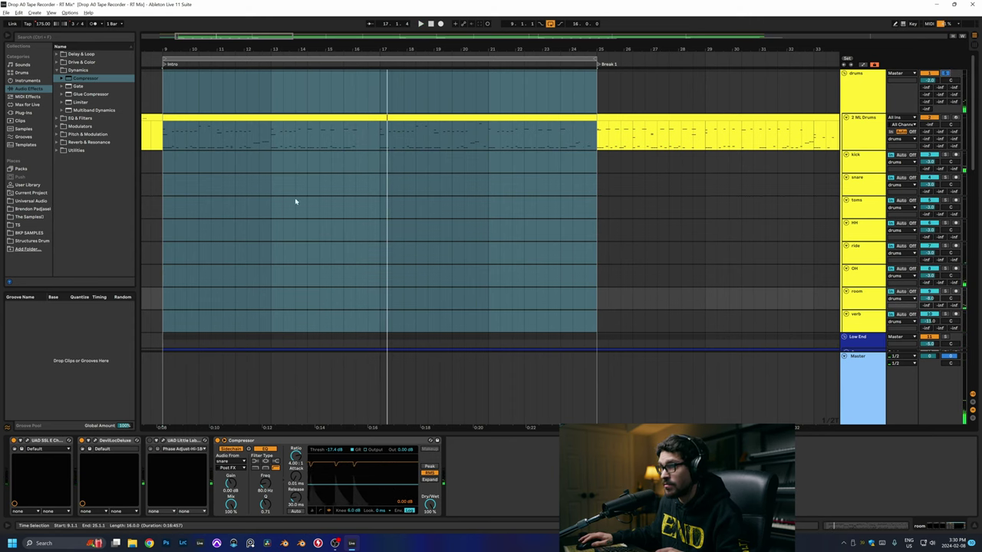
Step: Loop the tom fill from 12.1.2 to 13.1.1, turn on Devil-Loc Deluxe on the verb track and adjust it in solo
{"action": "left_click_drag", "start_coordinate": [248, 162], "coordinate": [270, 161]}
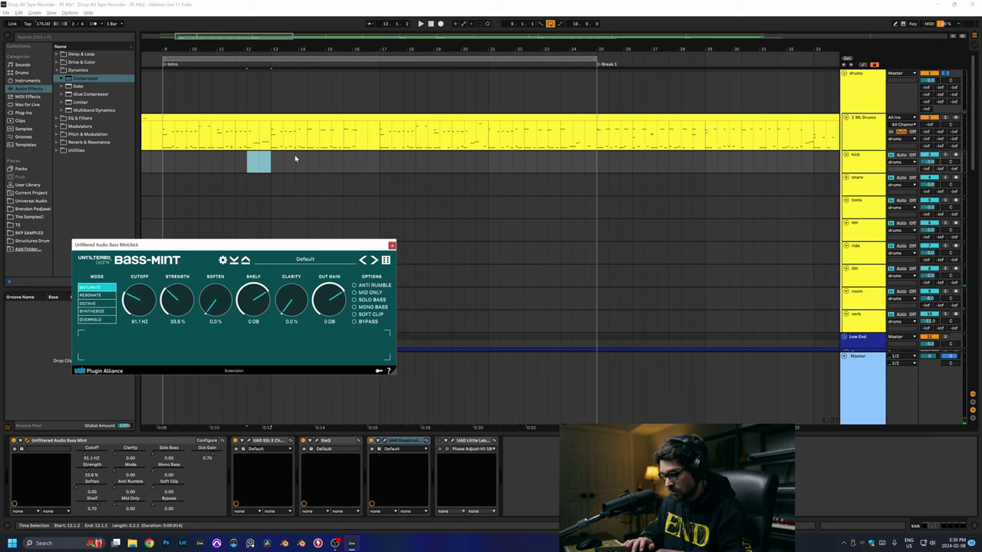
{"action": "left_click", "coordinate": [931, 315]}
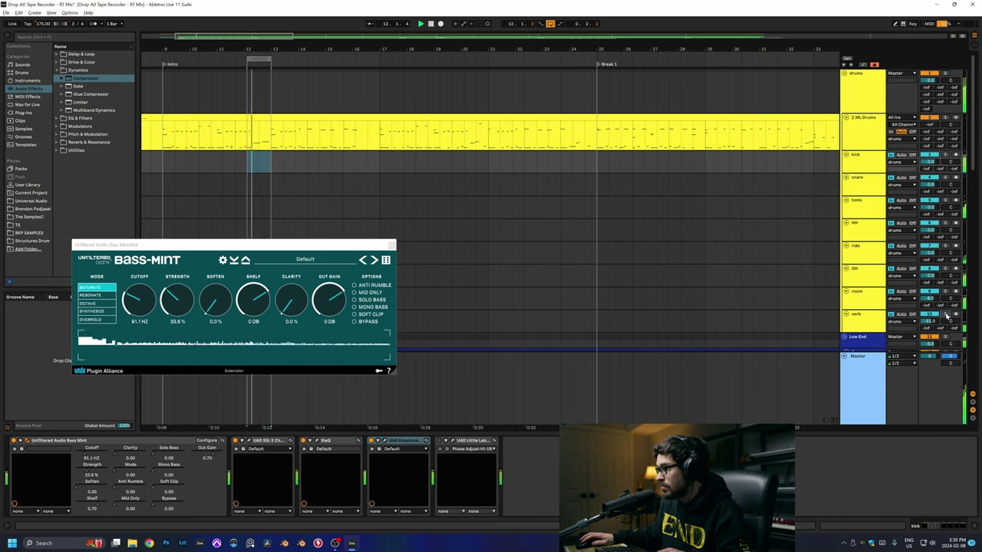
{"action": "left_click", "coordinate": [869, 326]}
{"action": "left_click", "coordinate": [946, 77]}
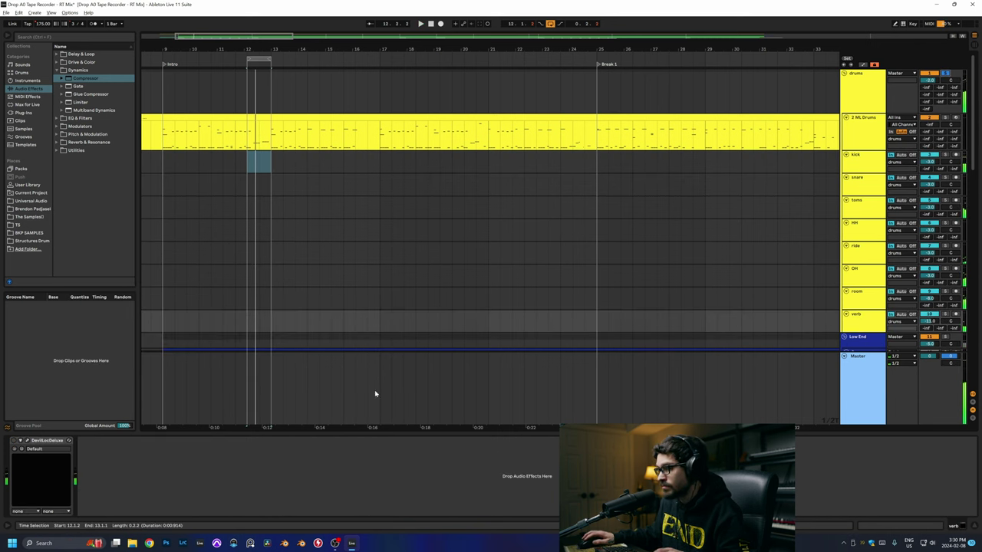
{"action": "left_click", "coordinate": [847, 329]}
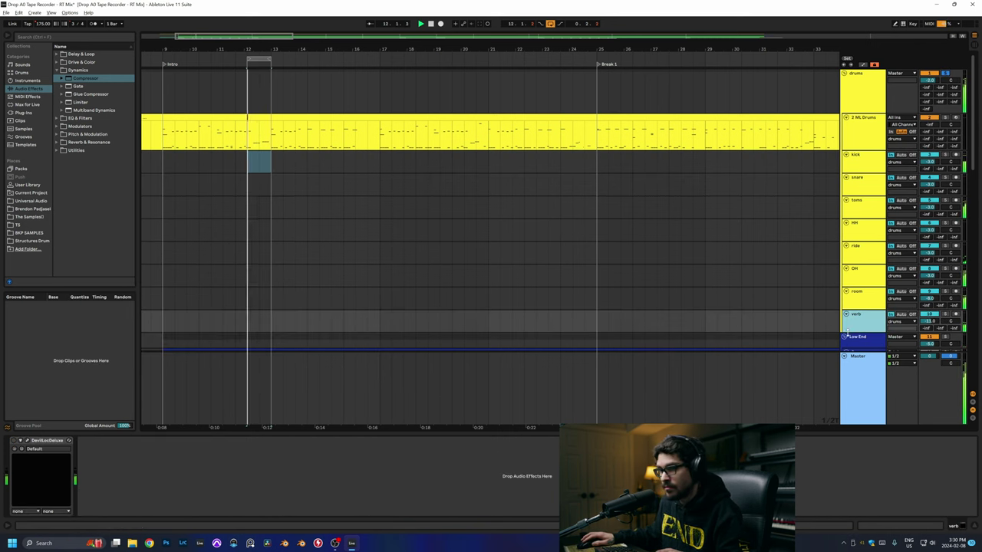
{"action": "left_click", "coordinate": [27, 440]}
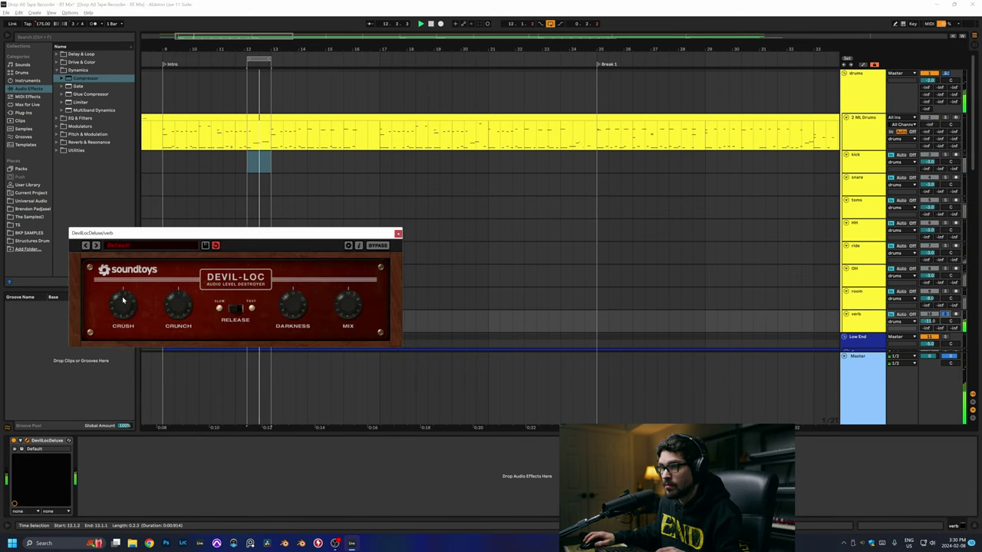
{"action": "left_click", "coordinate": [398, 233]}
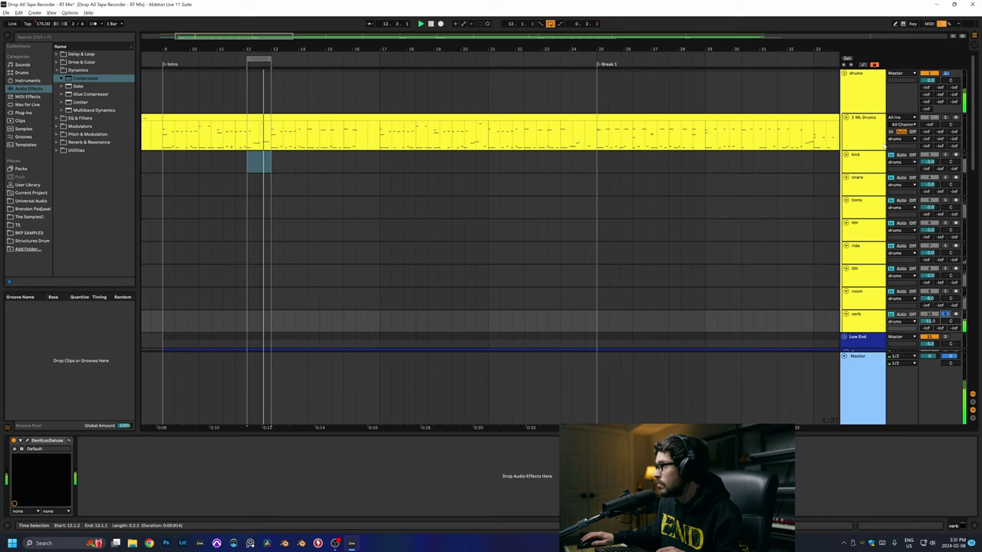
Step: Restore the loop from the Intro to Break 1 markers and play the whole drums group in solo
{"action": "key", "text": "space"}
{"action": "left_click", "coordinate": [400, 93]}
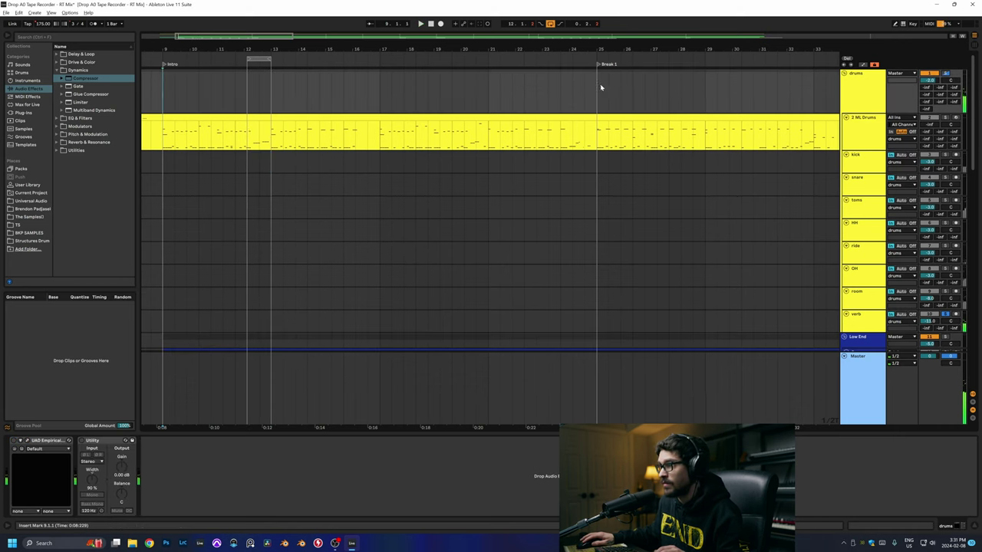
{"action": "left_click", "coordinate": [601, 77], "text": "shift"}
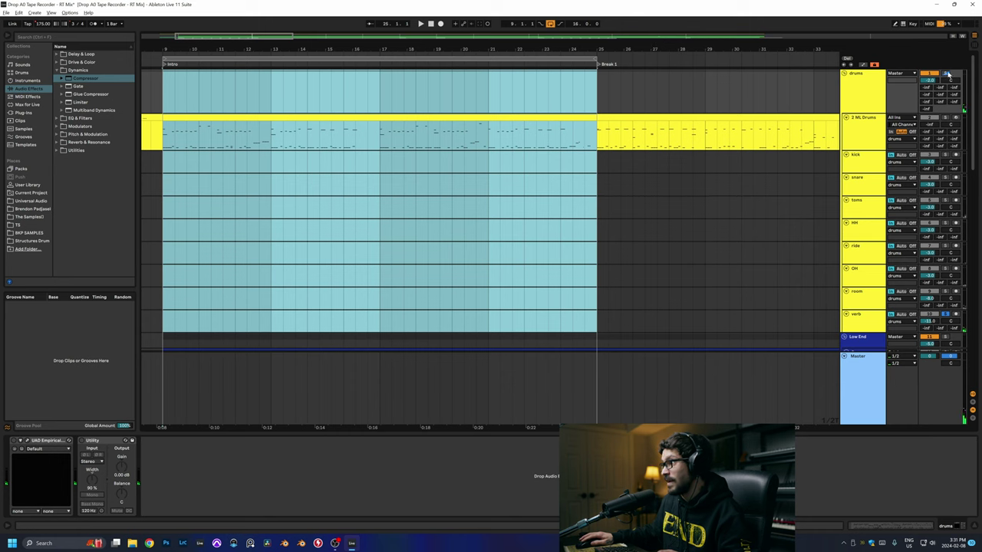
{"action": "left_click", "coordinate": [948, 74]}
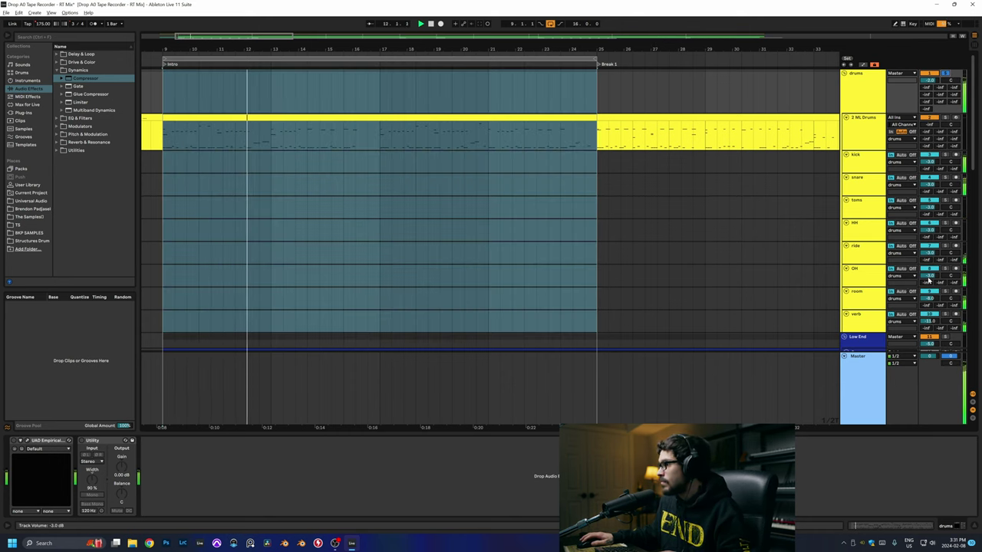
Step: Turn on Radiator after SieQ on the ride track and adjust it during playback, and select the HH track
{"action": "left_click", "coordinate": [863, 253]}
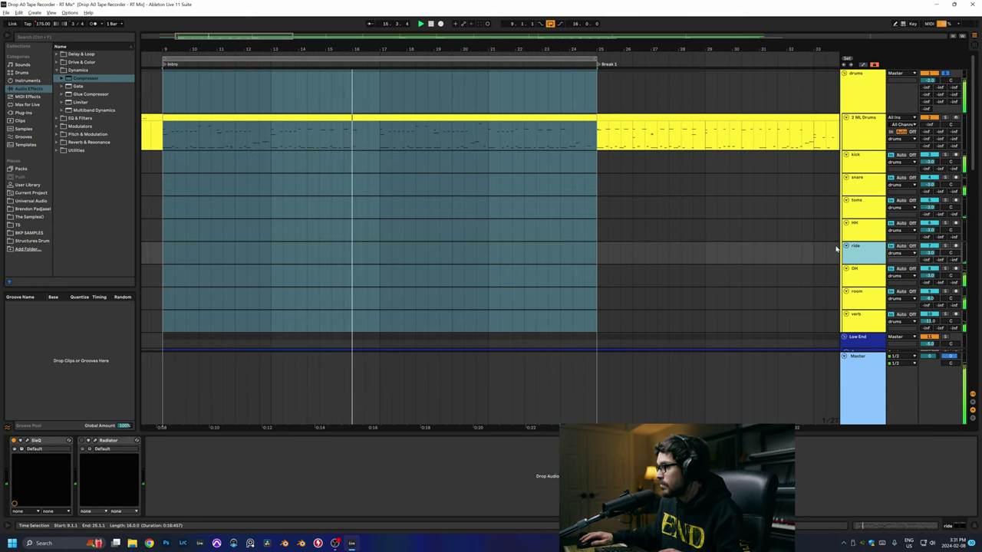
{"action": "left_click", "coordinate": [34, 443]}
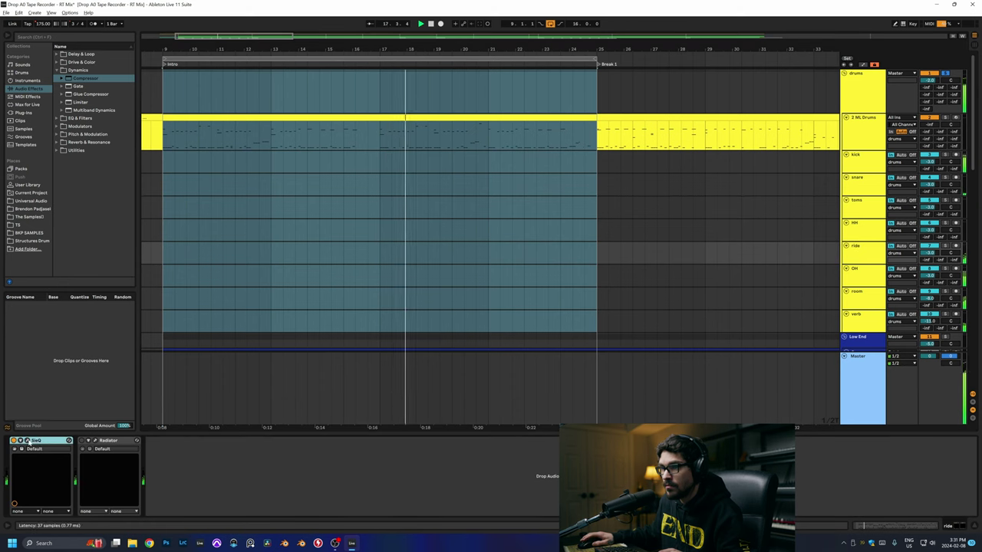
{"action": "left_click", "coordinate": [96, 441]}
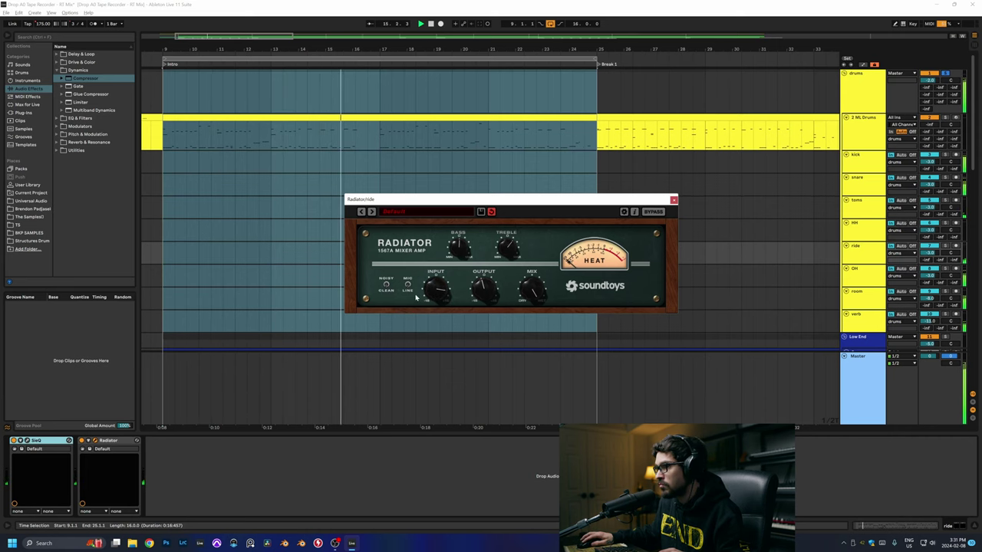
{"action": "left_click", "coordinate": [859, 229]}
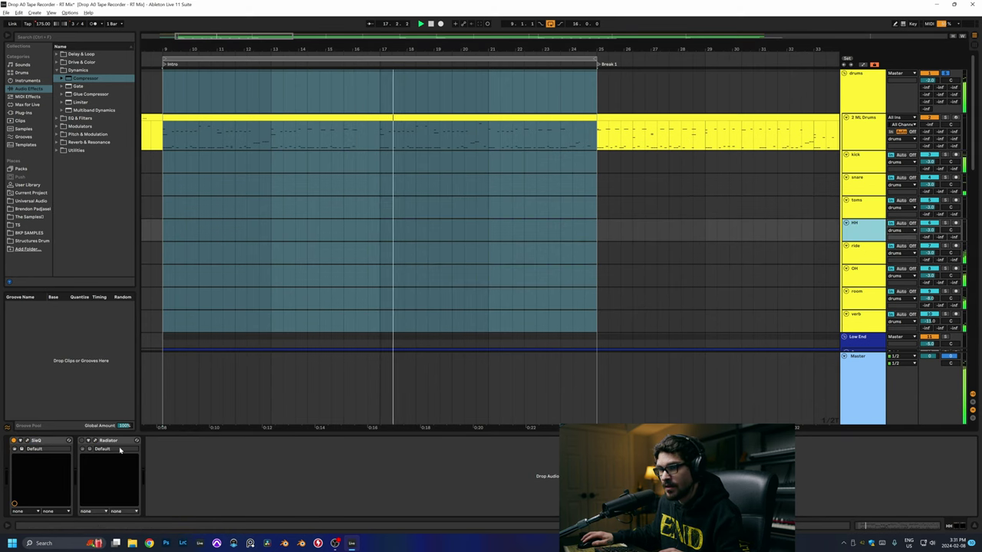
Step: Turn on Radiator on the HH track, adjust its input during playback and close the plug-in
{"action": "left_click", "coordinate": [95, 440]}
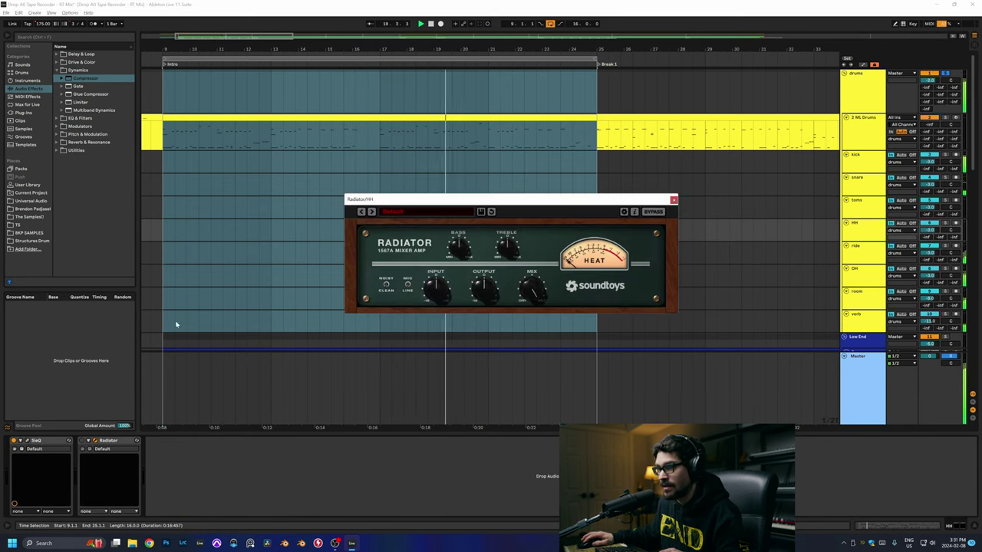
{"action": "left_click", "coordinate": [83, 443]}
{"action": "left_click", "coordinate": [434, 286]}
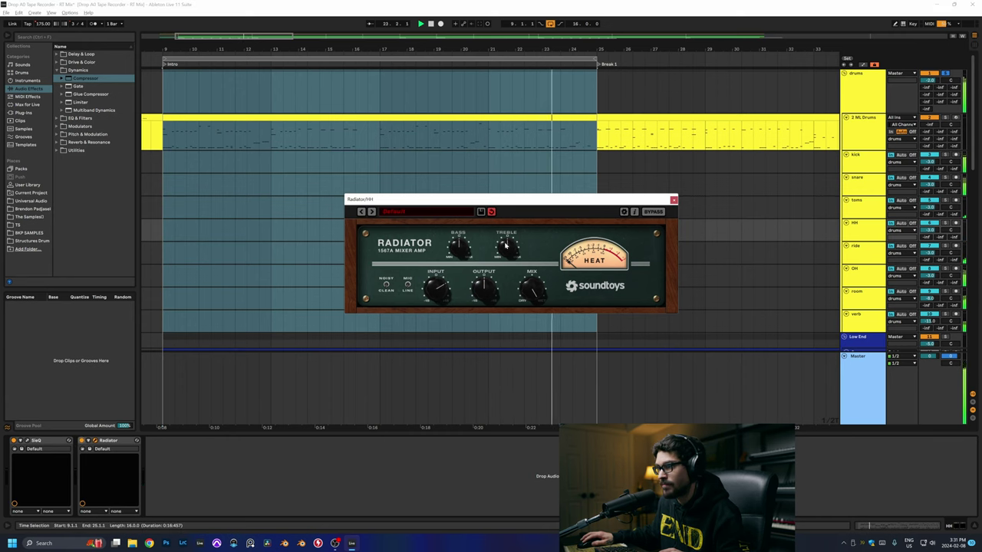
{"action": "left_click", "coordinate": [673, 200]}
{"action": "key", "text": "space"}
Step: Collapse the guitar group in the arrangement
{"action": "scroll", "coordinate": [399, 254], "scroll_direction": "down", "scroll_amount": 5}
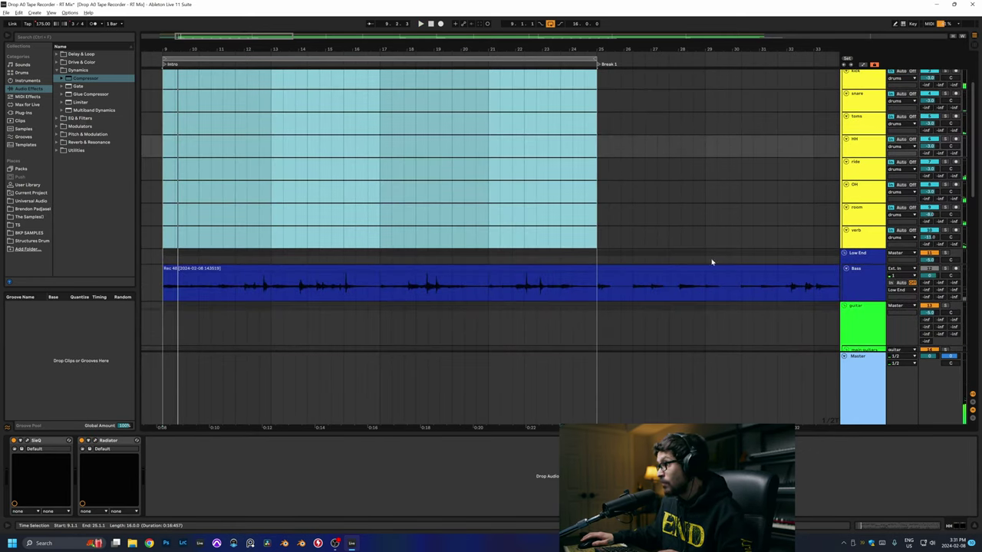
{"action": "scroll", "coordinate": [940, 244], "scroll_direction": "up", "scroll_amount": 2}
{"action": "scroll", "coordinate": [852, 241], "scroll_direction": "down", "scroll_amount": 4}
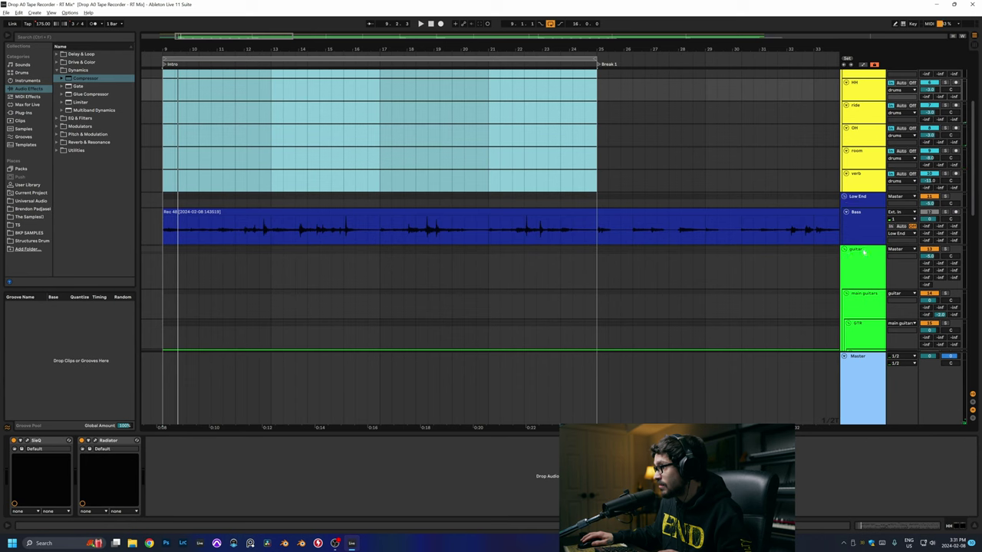
{"action": "left_click", "coordinate": [845, 250]}
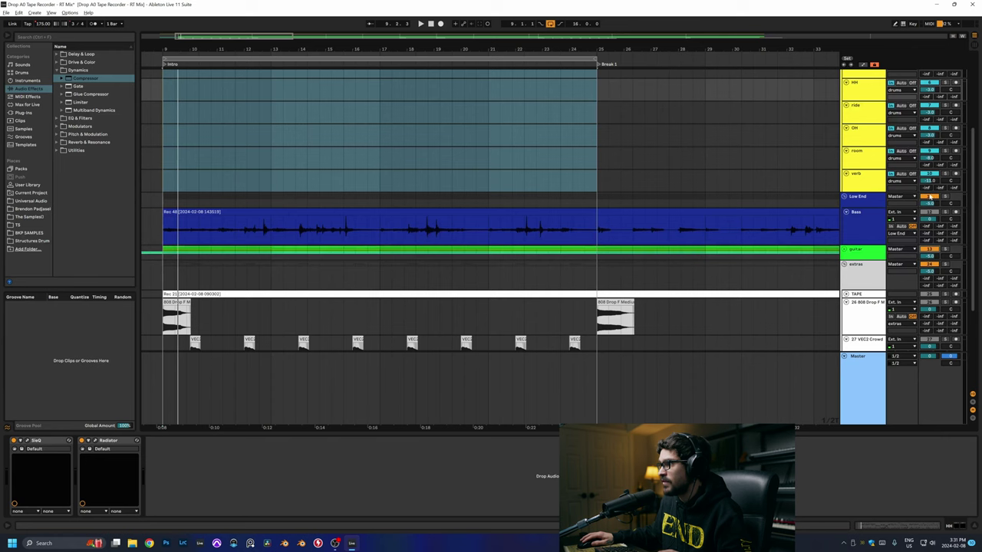
{"action": "scroll", "coordinate": [690, 173], "scroll_direction": "up", "scroll_amount": 5}
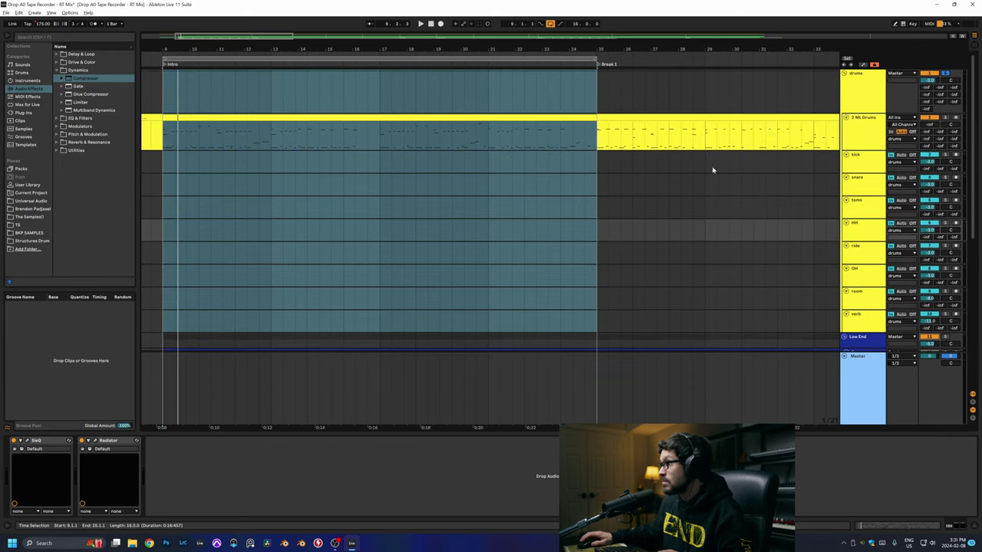
{"action": "scroll", "coordinate": [970, 67], "scroll_direction": "down", "scroll_amount": 1}
{"action": "scroll", "coordinate": [971, 67], "scroll_direction": "up", "scroll_amount": 1}
Step: Turn on the Distressor on the drums group, set its ratio to 4:1 and adjust the attack and release during playback
{"action": "left_click", "coordinate": [863, 88]}
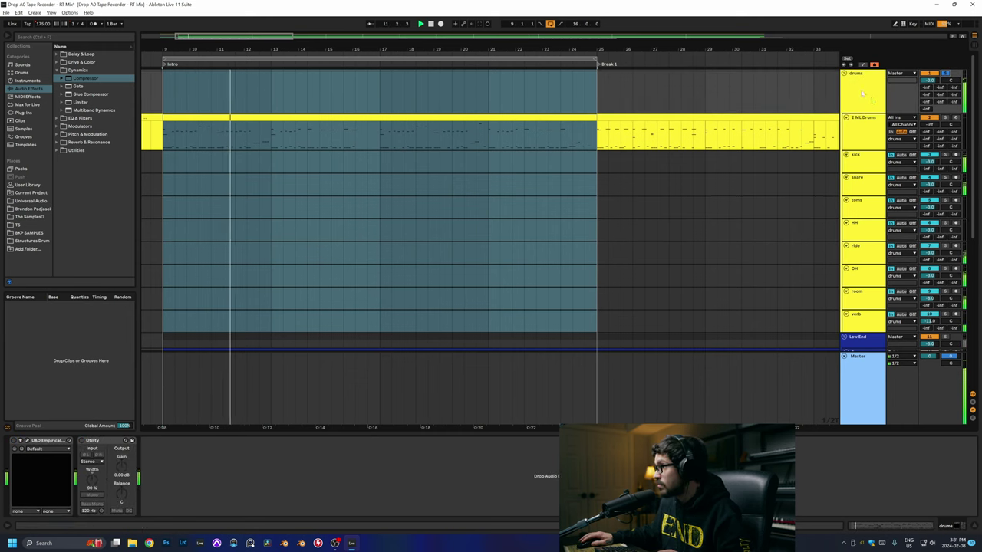
{"action": "left_click", "coordinate": [20, 440]}
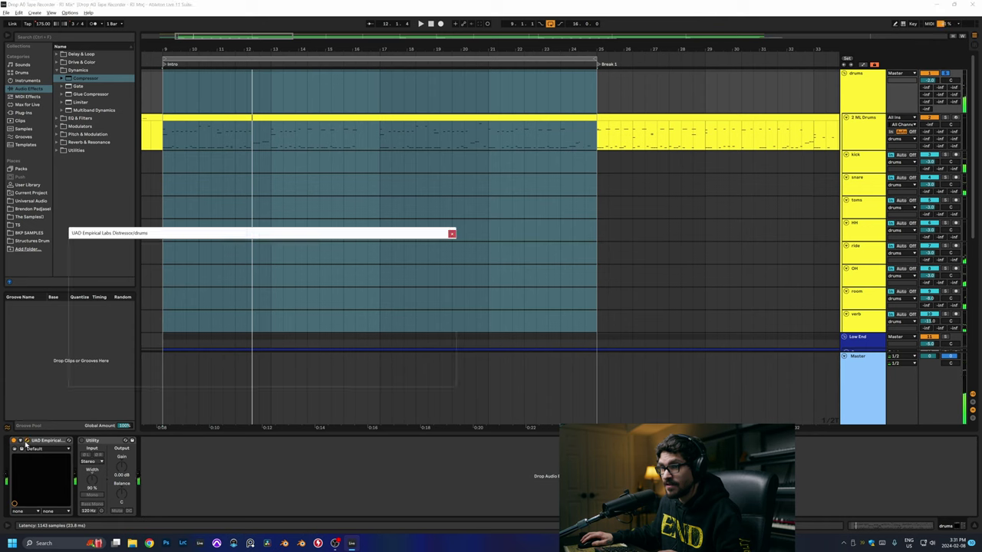
{"action": "key", "text": "space"}
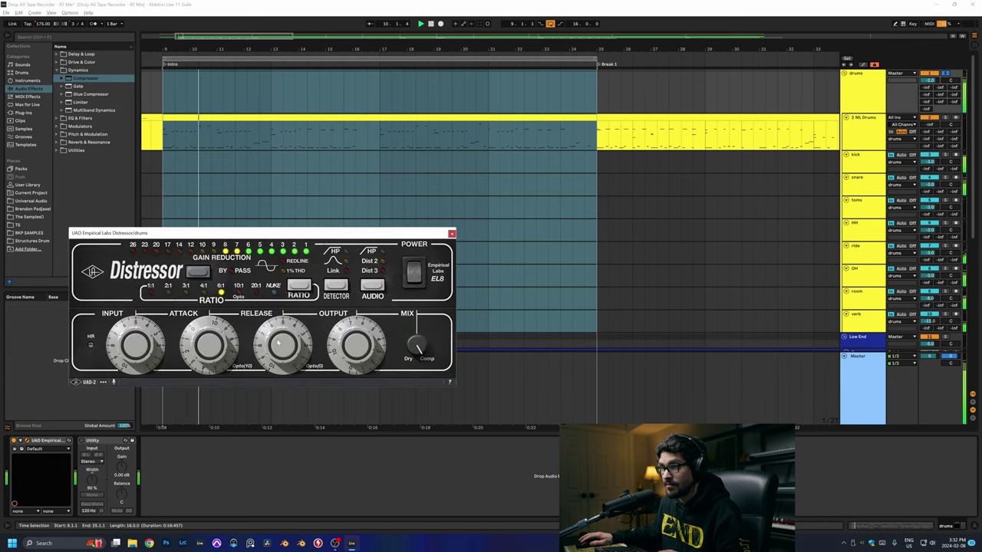
{"action": "key", "text": "space"}
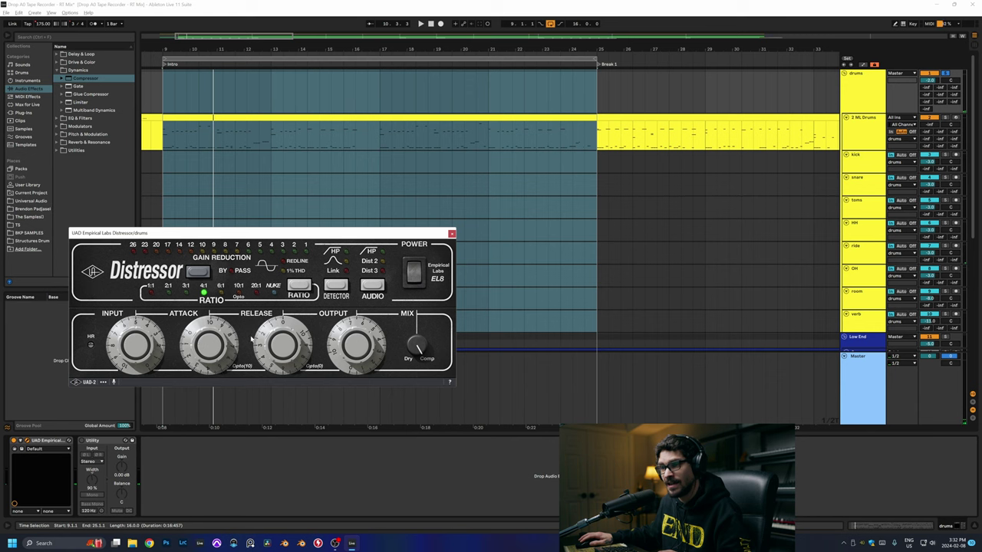
{"action": "key", "text": "space"}
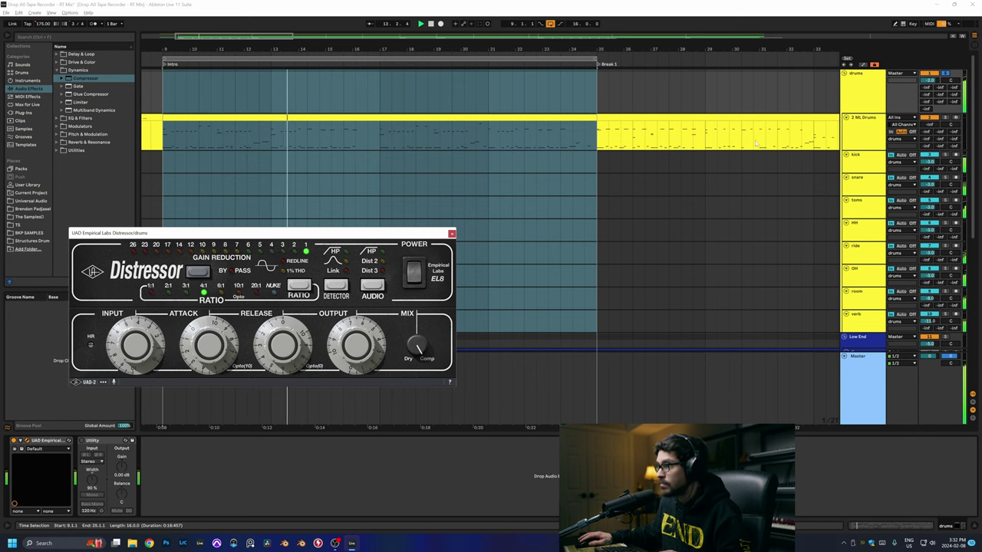
Step: Lower the kick through verb tracks together by 2 dB, bringing the kick to -5.0 dB
{"action": "left_click", "coordinate": [859, 338]}
{"action": "left_click", "coordinate": [872, 306]}
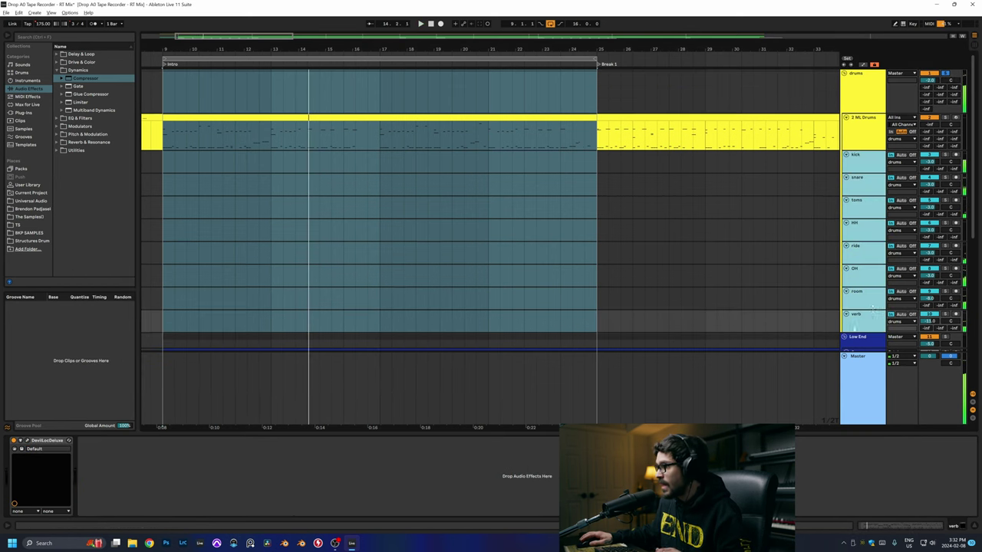
{"action": "left_click", "coordinate": [929, 163]}
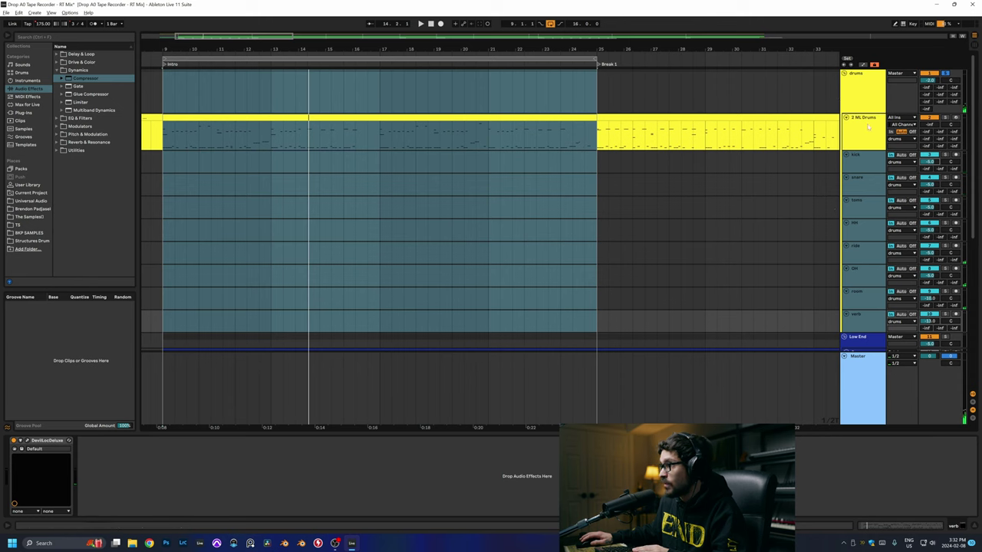
Step: Turn on the high-pass and mid-emphasis detector on the drums Distressor and compare the sound with its power off and on
{"action": "left_click", "coordinate": [853, 91]}
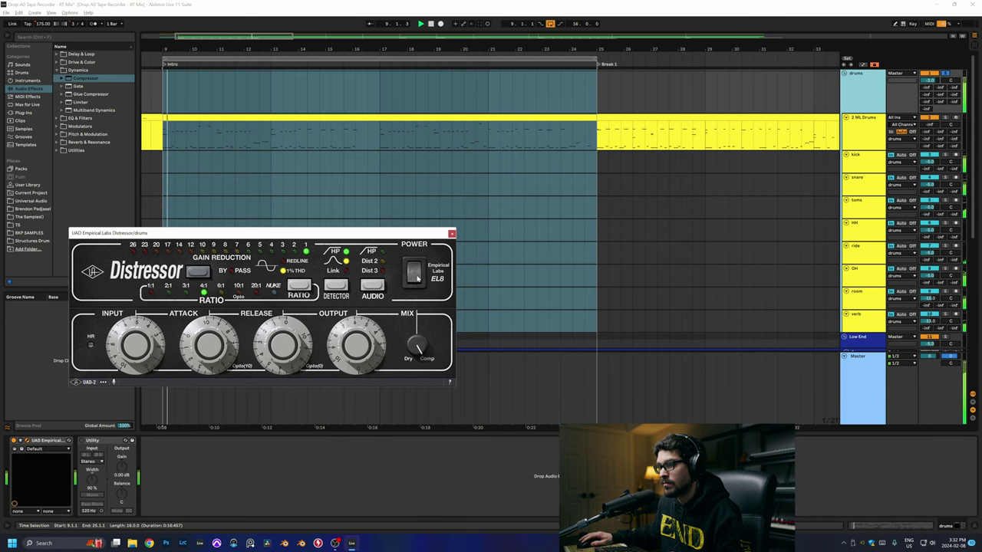
{"action": "left_click", "coordinate": [415, 274]}
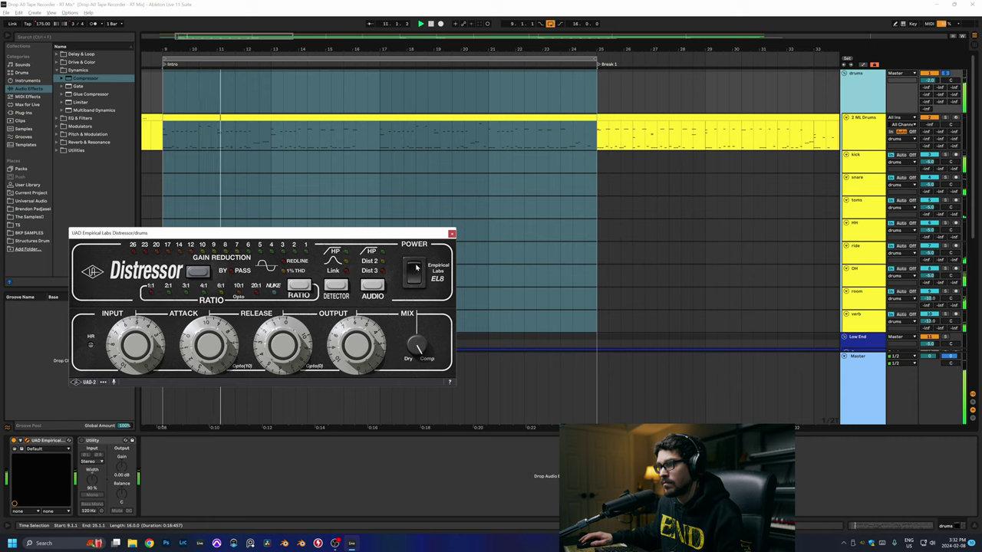
{"action": "left_click", "coordinate": [415, 269]}
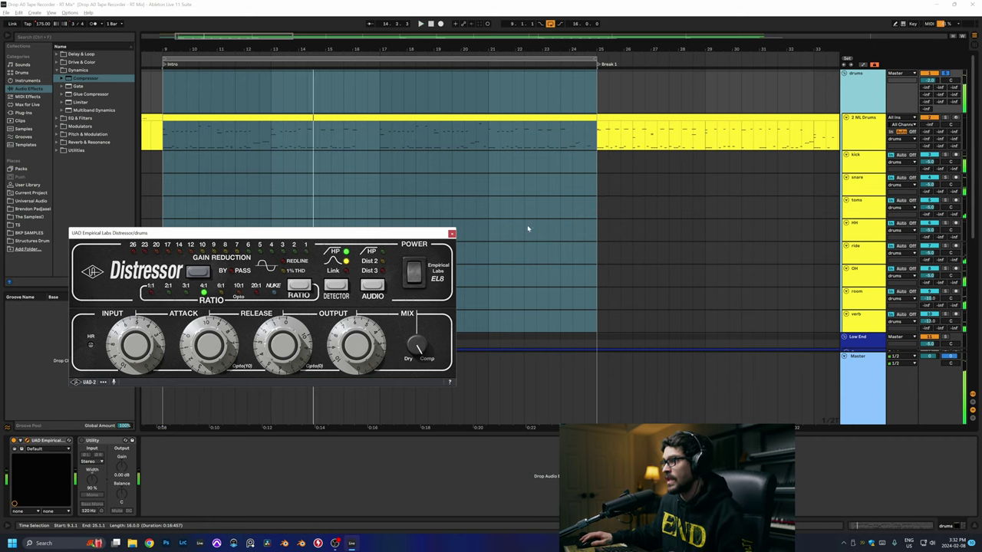
Step: Select and expand the kick through verb tracks to show their sends, and display the return tracks
{"action": "scroll", "coordinate": [966, 267], "scroll_direction": "down", "scroll_amount": 3}
{"action": "scroll", "coordinate": [966, 267], "scroll_direction": "up", "scroll_amount": 3}
{"action": "left_click", "coordinate": [866, 160]}
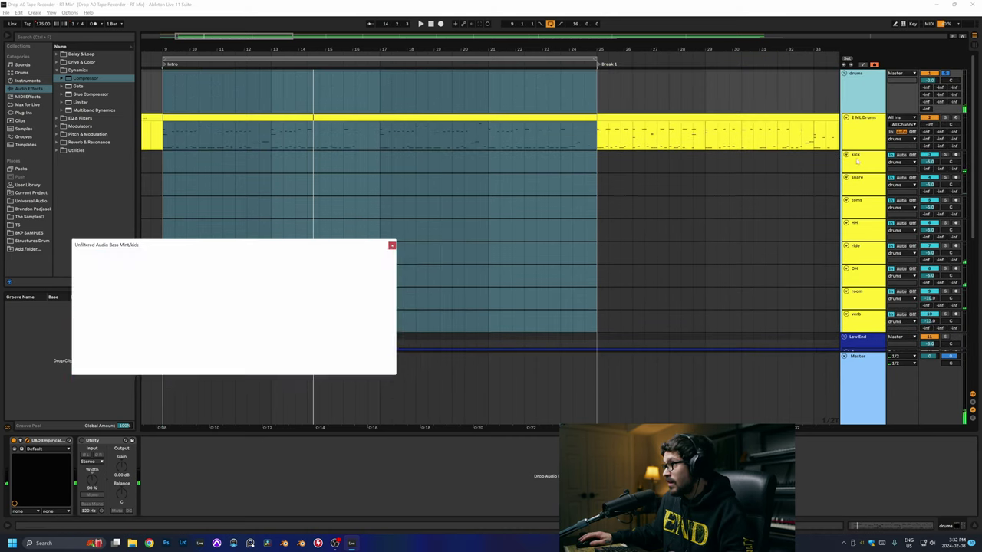
{"action": "left_click", "coordinate": [870, 346], "text": "shift"}
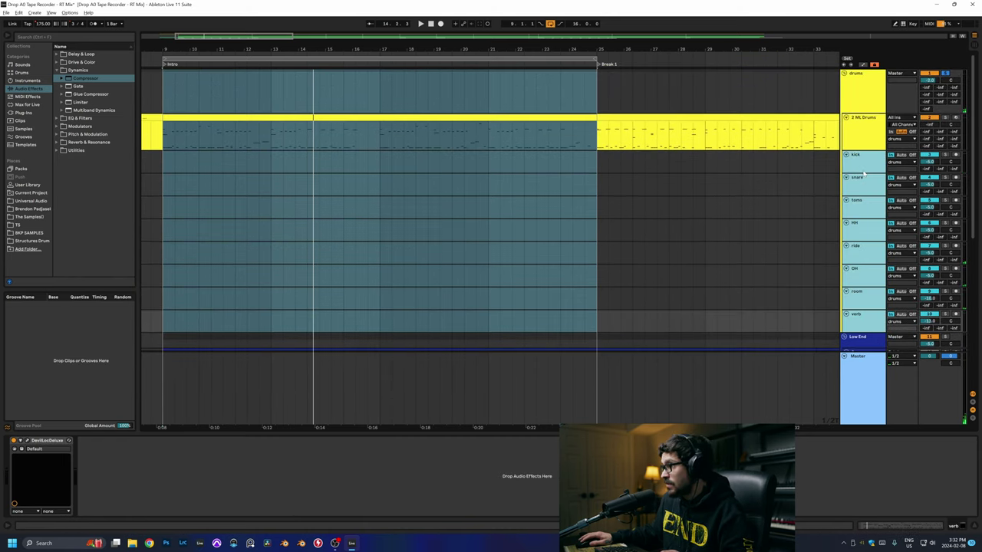
{"action": "left_click", "coordinate": [864, 175]}
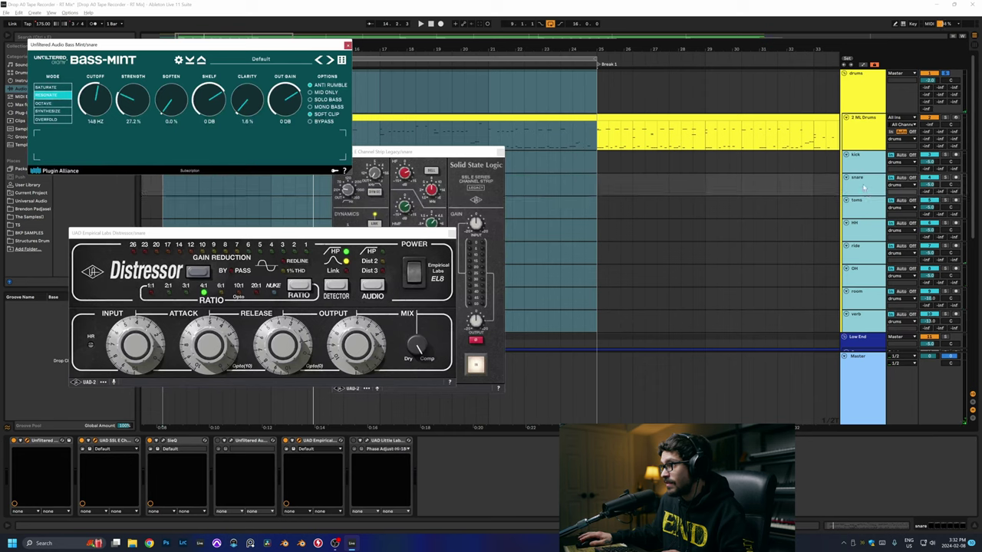
{"action": "key", "text": "alt+u"}
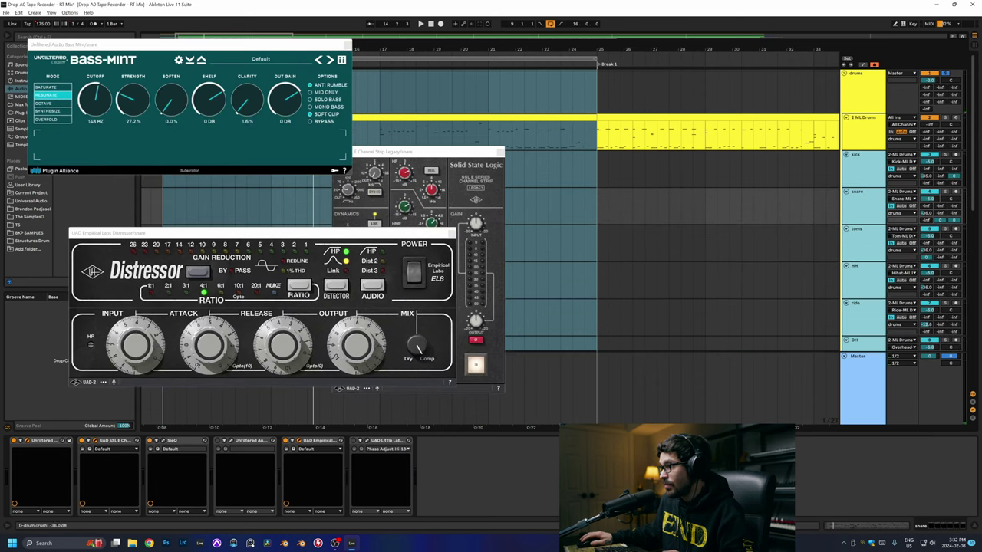
{"action": "left_click", "coordinate": [975, 404]}
{"action": "key", "text": "space"}
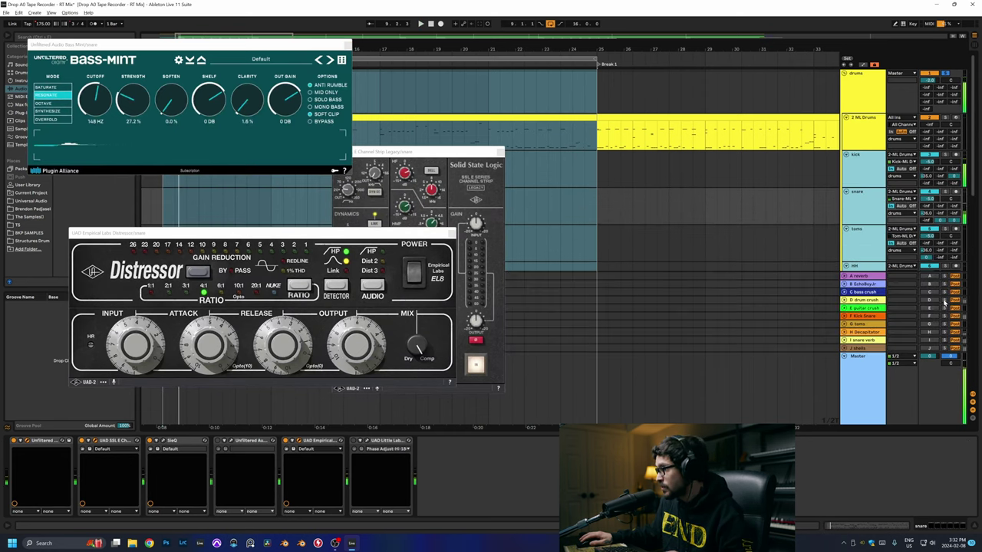
Step: Activate and solo the D drum crush return, and go through the drum tracks' sends to it during playback
{"action": "left_click", "coordinate": [945, 300]}
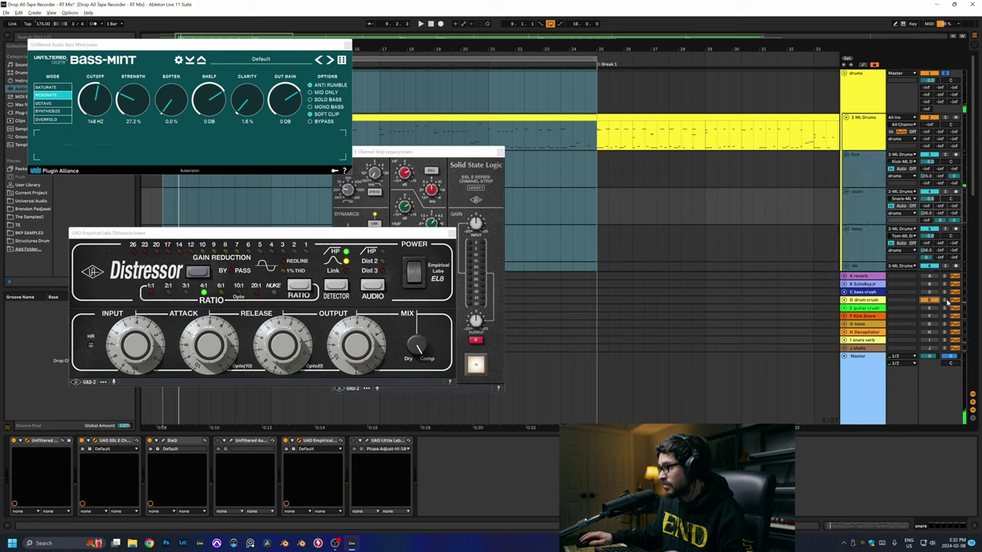
{"action": "scroll", "coordinate": [899, 151], "scroll_direction": "down", "scroll_amount": 2}
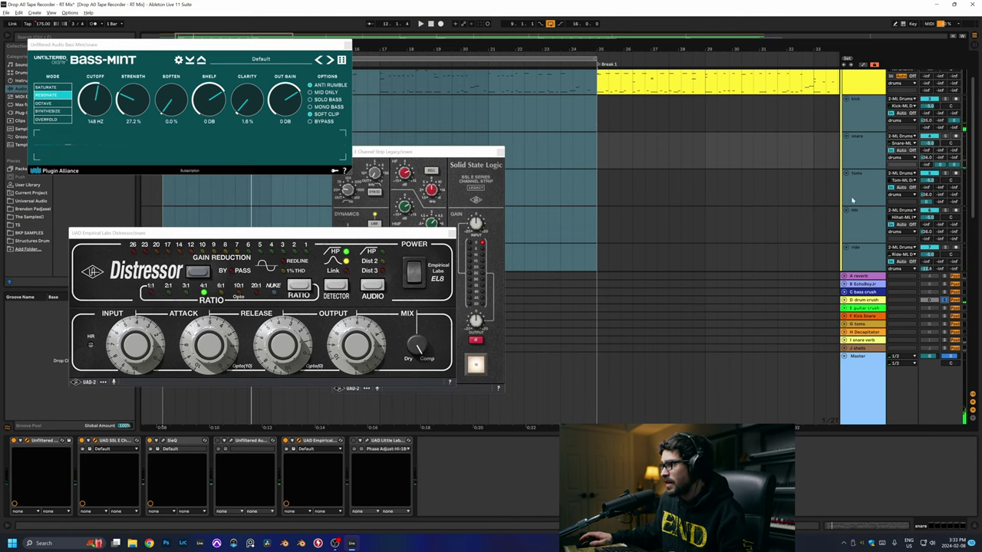
{"action": "scroll", "coordinate": [852, 200], "scroll_direction": "down", "scroll_amount": 2}
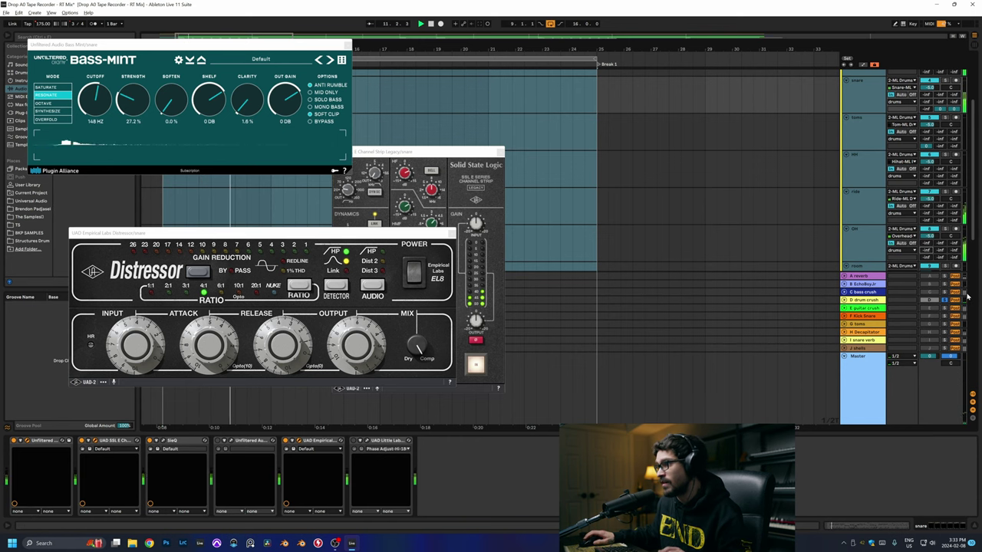
Step: Set Devil-Loc Deluxe on the drum crush return to Crush 3.7 and Crunch 1.9 during playback
{"action": "left_click", "coordinate": [863, 300]}
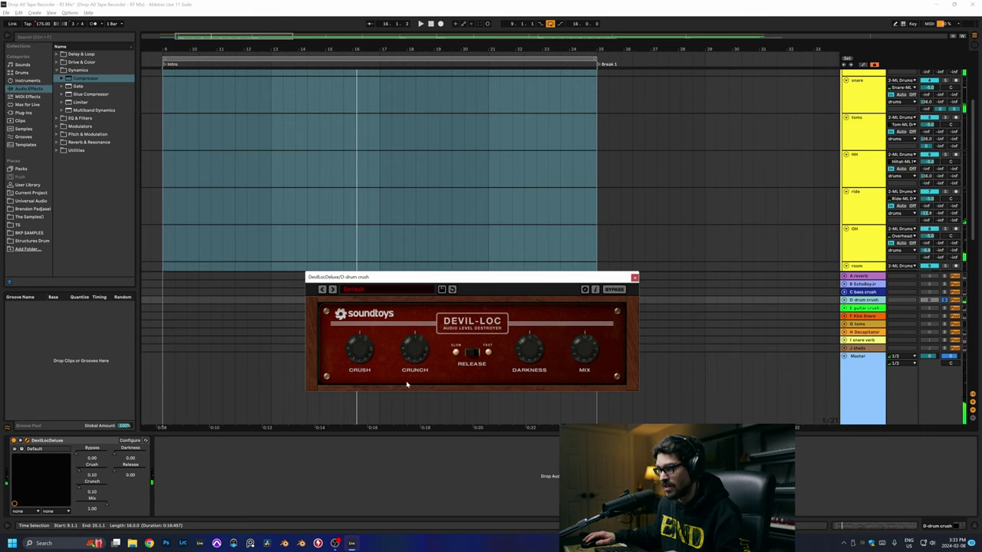
{"action": "key", "text": "space"}
{"action": "left_click_drag", "start_coordinate": [363, 354], "coordinate": [418, 358]}
Step: Set all return tracks from A reverb to J shells to -8.0 dB, and select the drum crush return again
{"action": "left_click", "coordinate": [859, 276]}
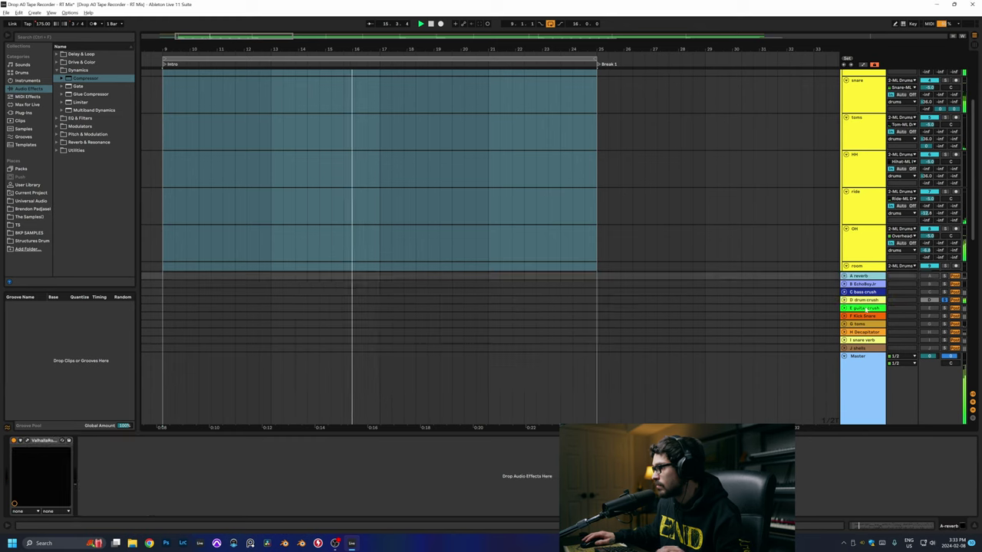
{"action": "left_click", "coordinate": [858, 348]}
{"action": "scroll", "coordinate": [904, 220], "scroll_direction": "down", "scroll_amount": 5}
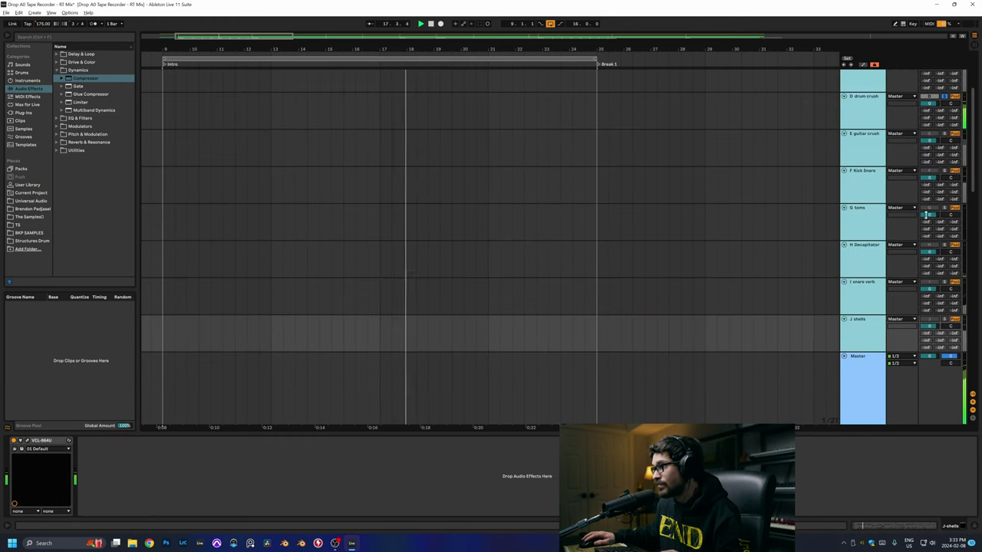
{"action": "left_click_drag", "start_coordinate": [923, 215], "coordinate": [921, 221]}
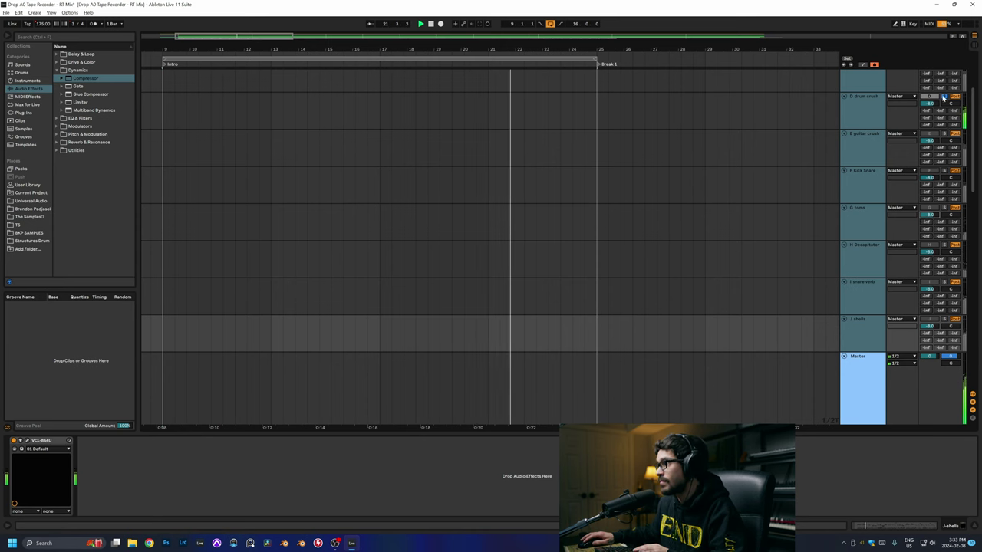
{"action": "left_click", "coordinate": [815, 112]}
{"action": "left_click", "coordinate": [818, 113]}
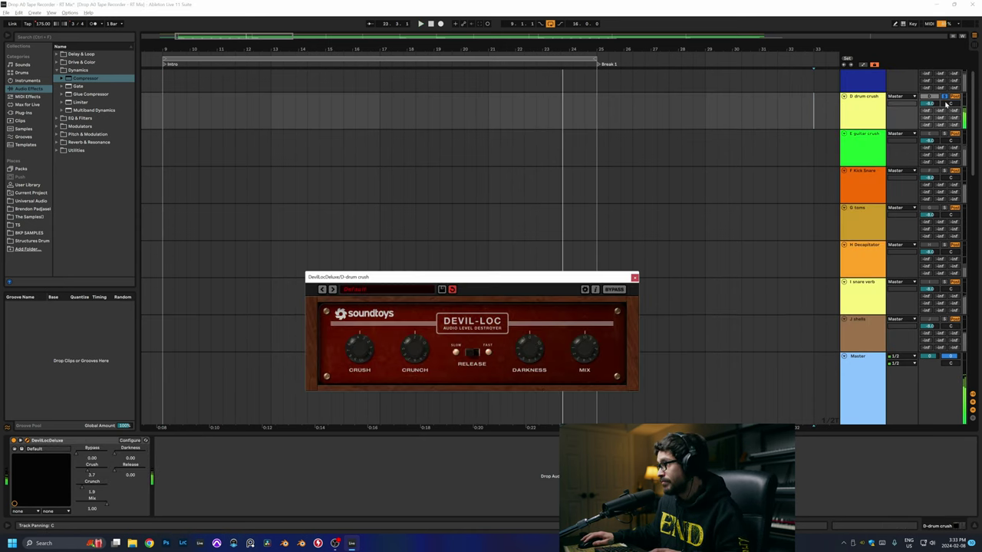
Step: Clear the drum crush solo, activate the F Kick Snare return and play from the start of the Intro at 9.1.1
{"action": "left_click", "coordinate": [864, 267]}
{"action": "left_click", "coordinate": [869, 175]}
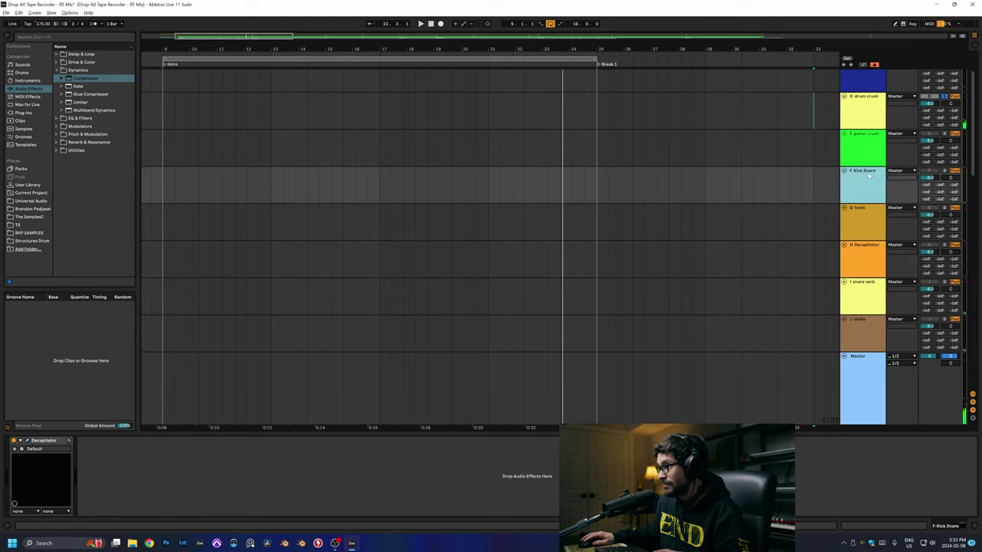
{"action": "left_click", "coordinate": [938, 173]}
{"action": "left_click", "coordinate": [945, 173]}
{"action": "key", "text": "space"}
{"action": "left_click", "coordinate": [163, 185]}
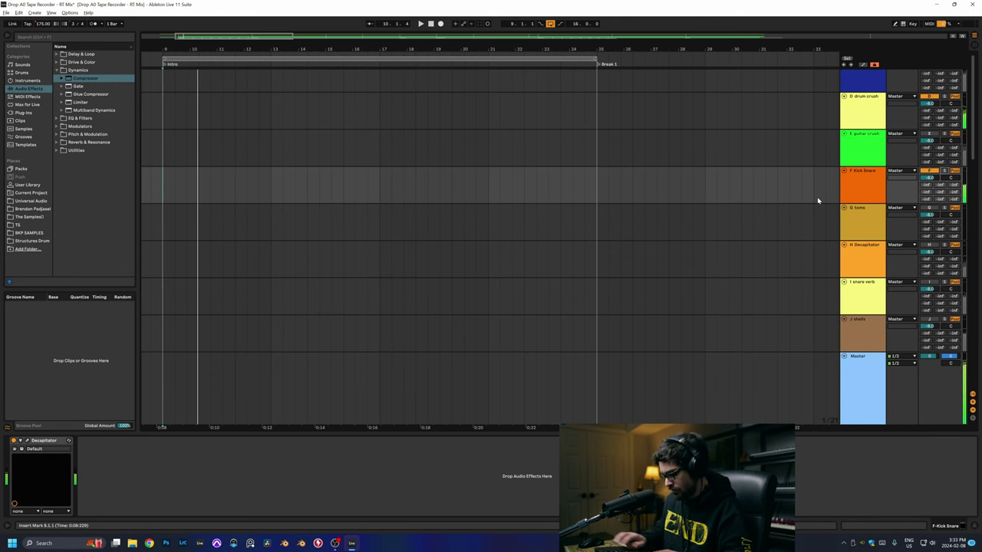
Step: Bring the drums group back into view, select it and start playback from the Intro
{"action": "scroll", "coordinate": [818, 200], "scroll_direction": "up", "scroll_amount": 10}
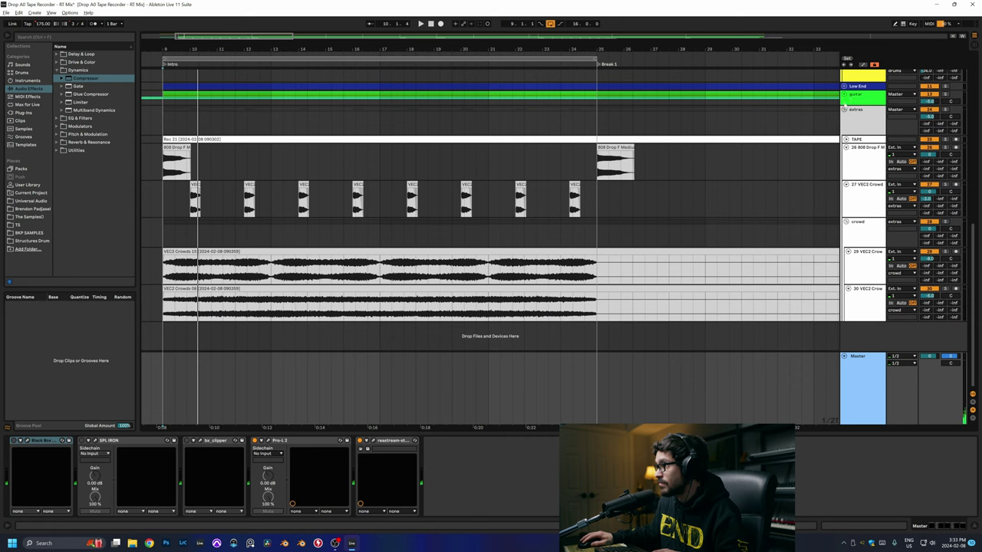
{"action": "left_click", "coordinate": [850, 111]}
{"action": "key", "text": "alt+u"}
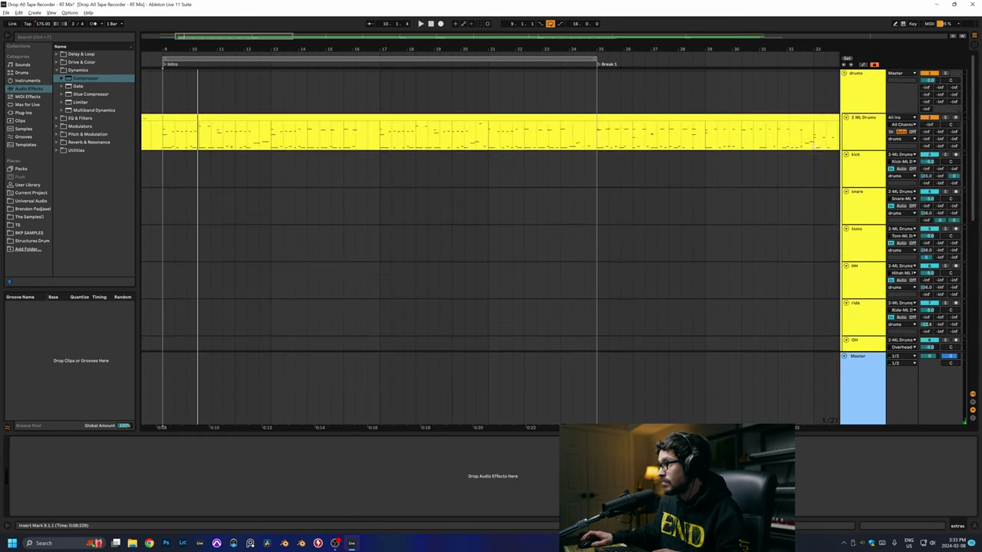
{"action": "left_click", "coordinate": [874, 107]}
{"action": "key", "text": "space"}
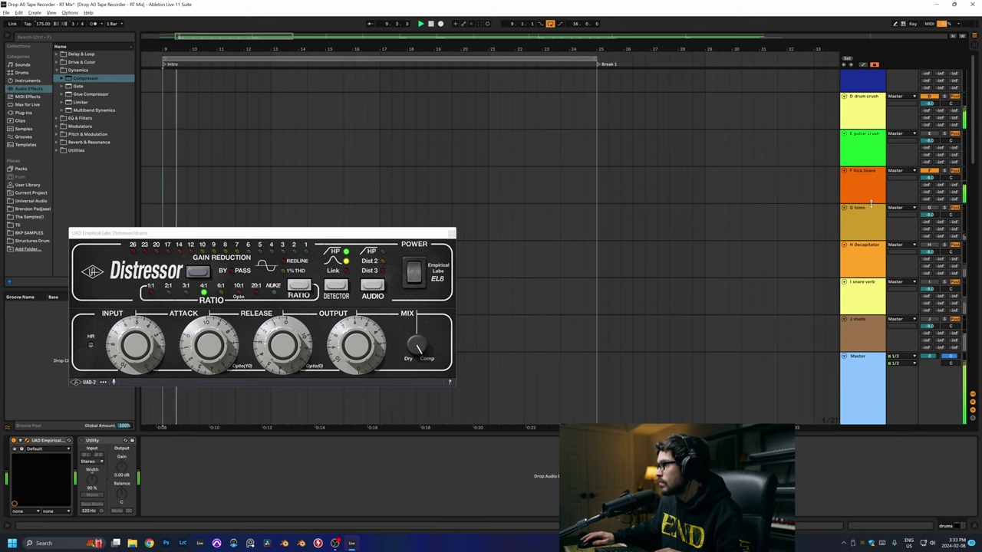
Step: Collapse return tracks A, B, C and E, and lower the D drum crush return to -15.6 dB during playback
{"action": "left_click", "coordinate": [864, 173]}
{"action": "scroll", "coordinate": [868, 148], "scroll_direction": "up", "scroll_amount": 3}
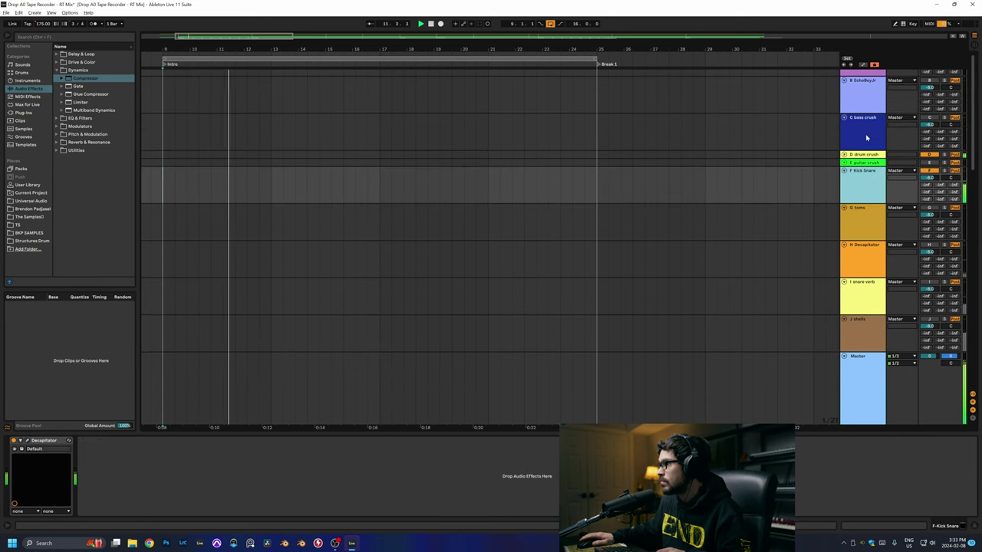
{"action": "scroll", "coordinate": [869, 121], "scroll_direction": "down", "scroll_amount": 3}
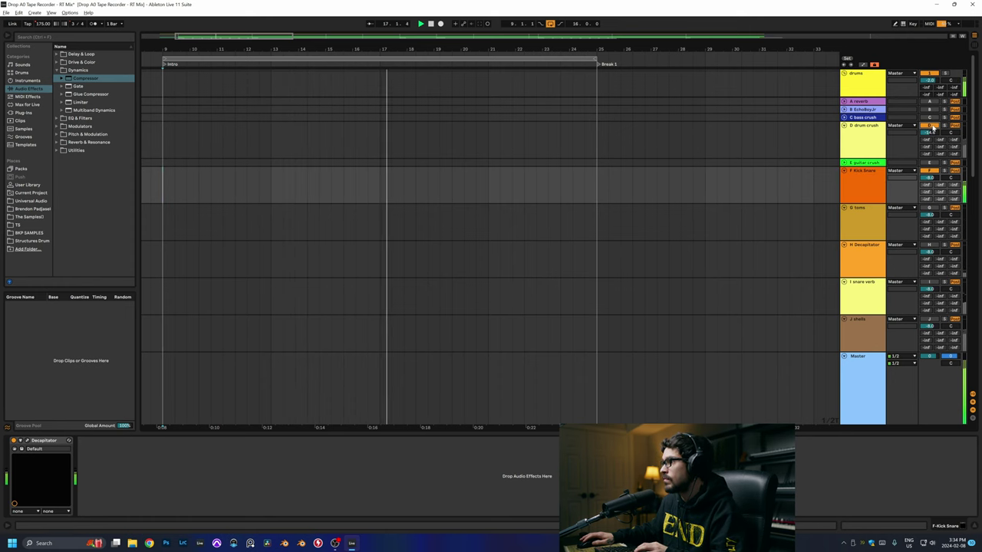
Step: Solo the F Kick Snare return and set its Decapitator to style E
{"action": "left_click", "coordinate": [946, 171]}
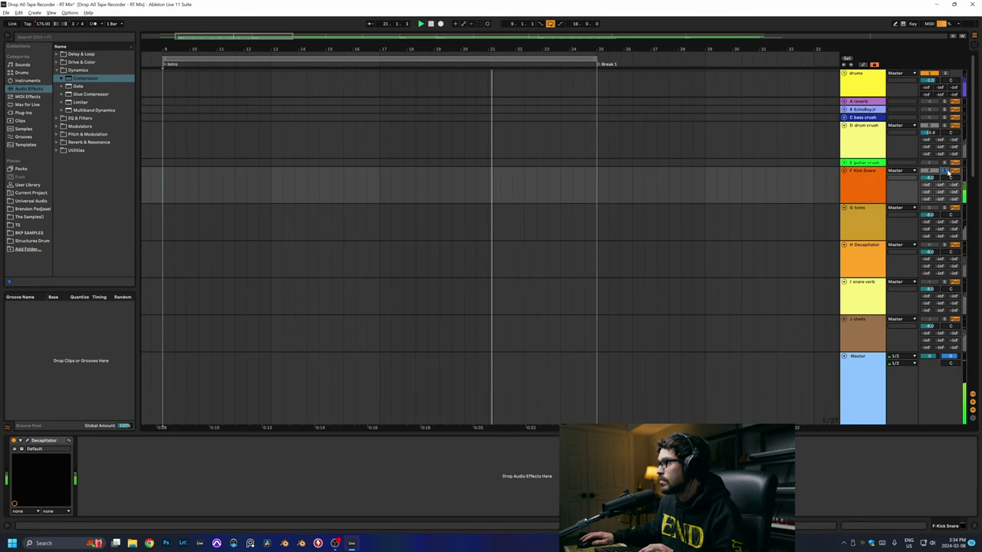
{"action": "left_click", "coordinate": [27, 440]}
{"action": "left_click", "coordinate": [203, 371]}
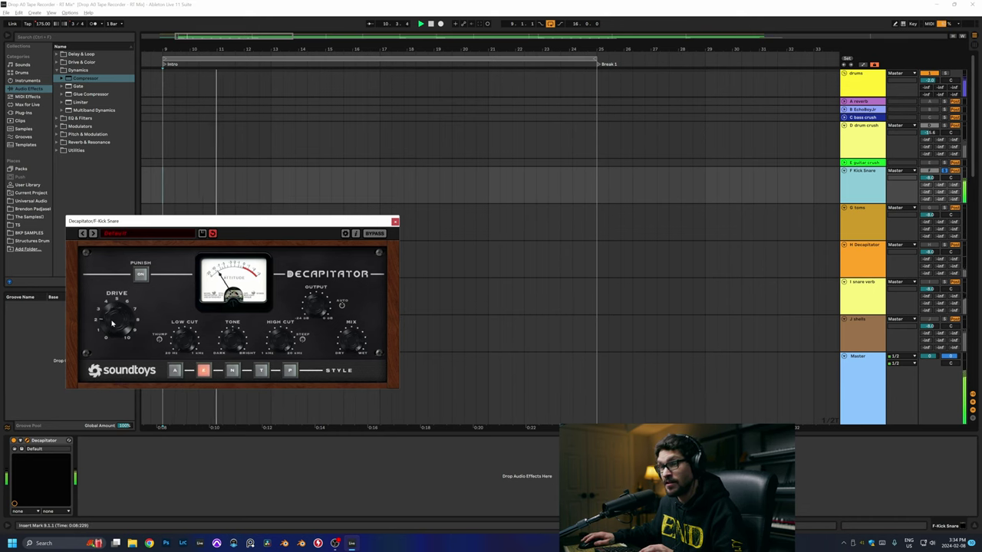
Step: Clear the Kick Snare solo, compare the return on and off, and lower its volume to -10.0 dB
{"action": "left_click", "coordinate": [927, 178]}
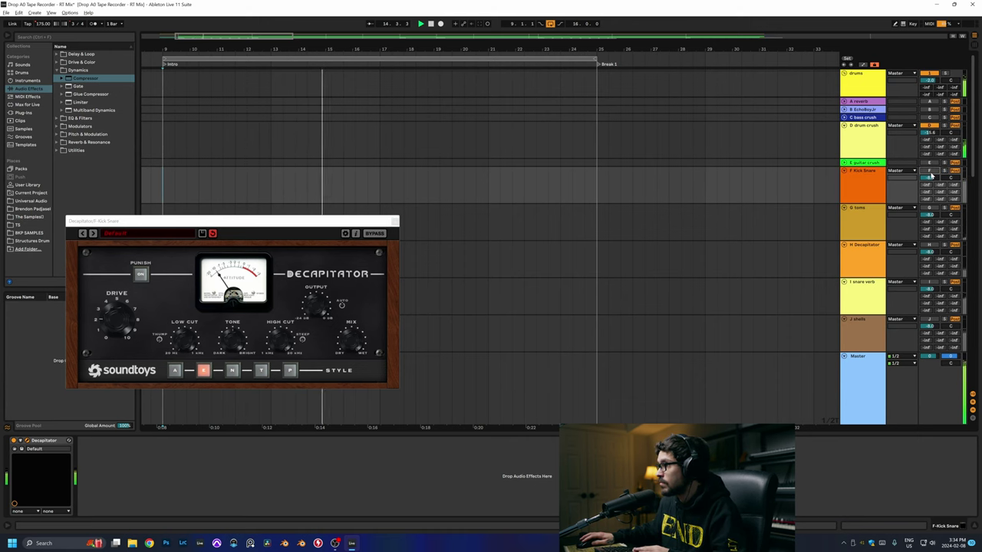
{"action": "left_click_drag", "start_coordinate": [932, 178], "coordinate": [934, 189]}
{"action": "key", "text": "space"}
Step: Activate the H Decapitator return, turn on Punish in its plug-in, audition the other styles and set style P during playback
{"action": "key", "text": "space"}
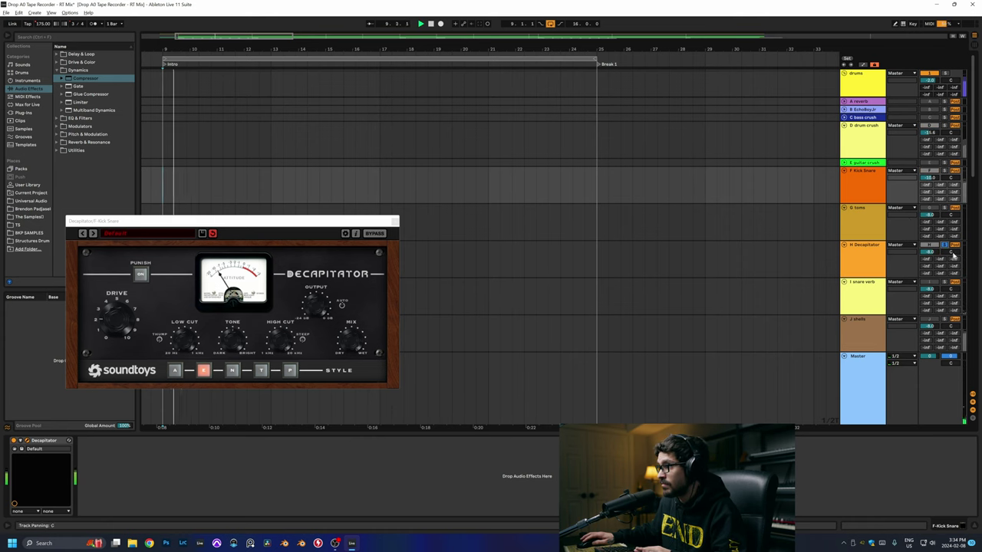
{"action": "left_click", "coordinate": [855, 257]}
{"action": "left_click", "coordinate": [20, 440]}
{"action": "left_click", "coordinate": [141, 274]}
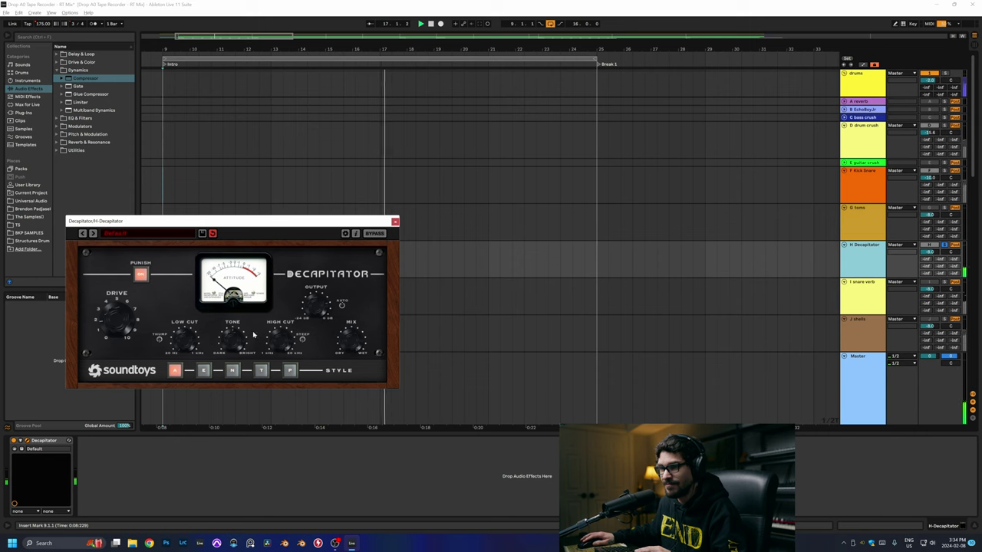
{"action": "left_click", "coordinate": [203, 370]}
{"action": "left_click", "coordinate": [233, 370]}
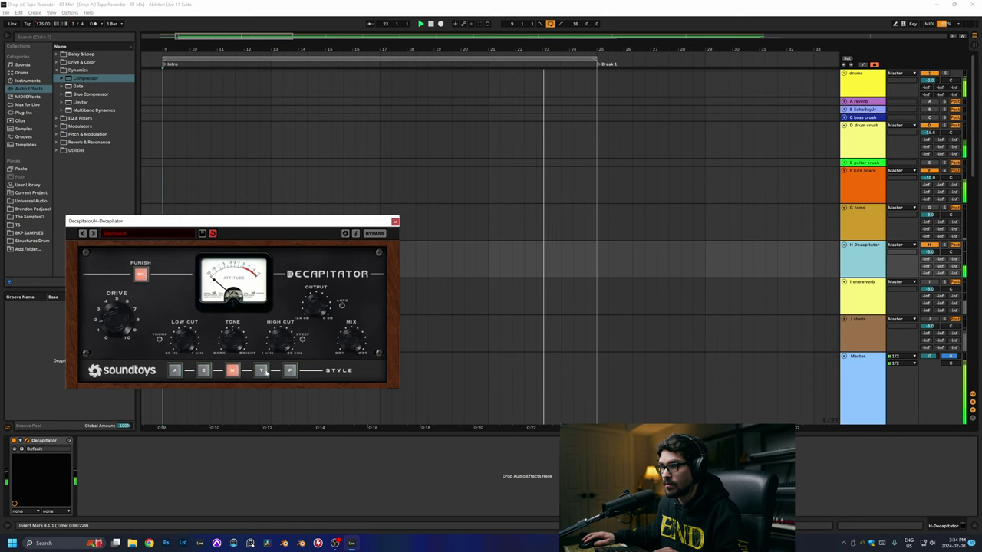
{"action": "left_click", "coordinate": [261, 370]}
{"action": "left_click", "coordinate": [291, 371]}
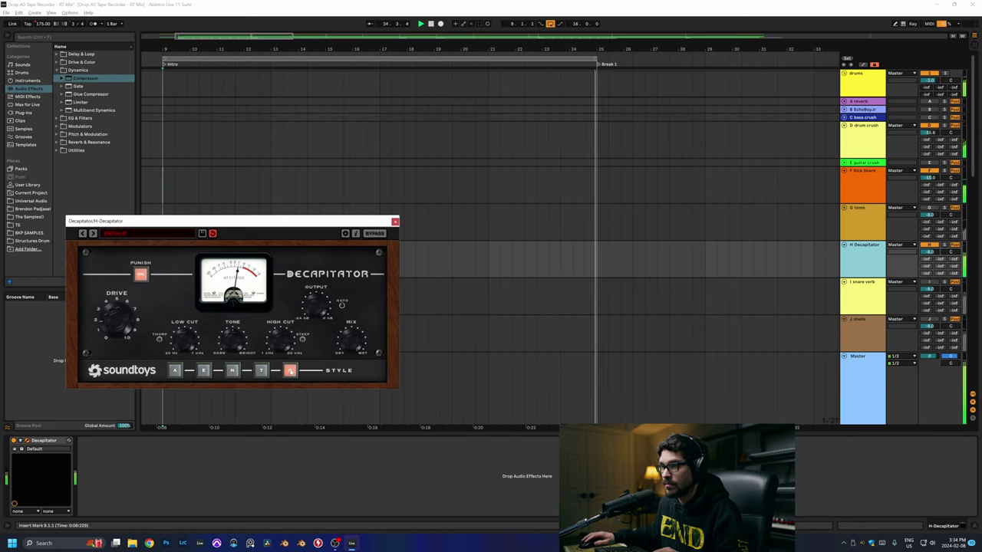
{"action": "left_click", "coordinate": [175, 370]}
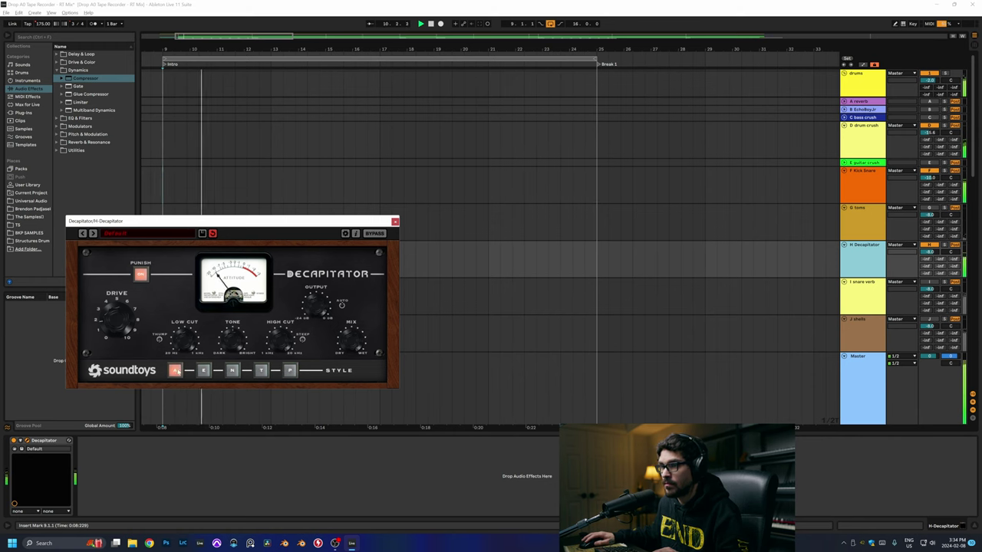
{"action": "left_click", "coordinate": [291, 371]}
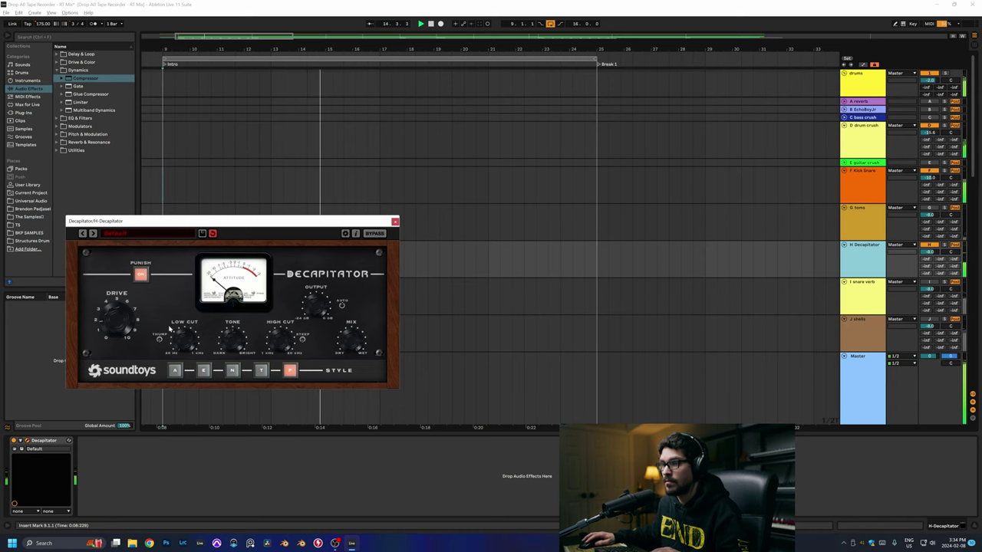
Step: Lower the H Decapitator return to -12.0 dB and restart playback
{"action": "key", "text": "space"}
{"action": "left_click", "coordinate": [900, 295]}
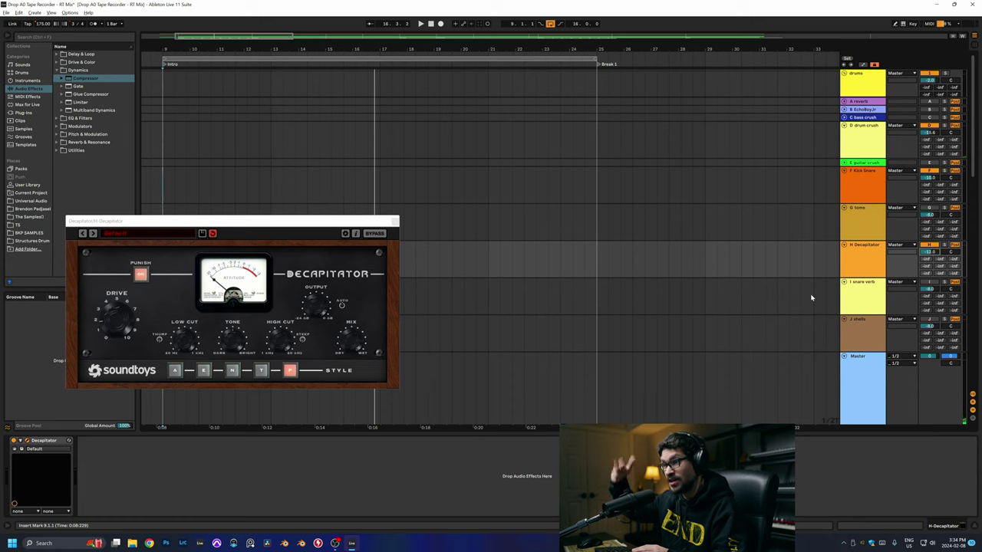
{"action": "key", "text": "space"}
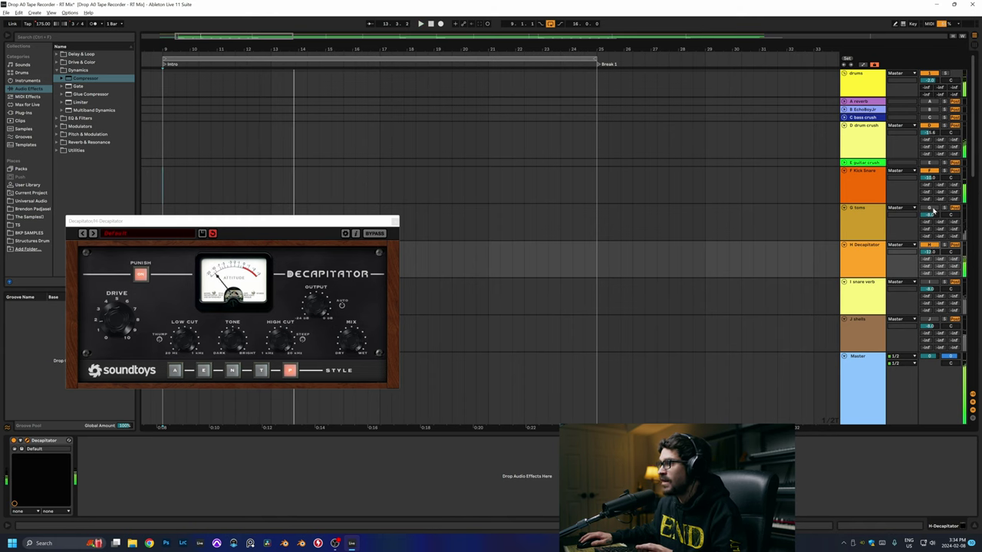
Step: Solo the G toms return, open its Decapitator and start playback from the tom hits at 12.1.2
{"action": "left_click", "coordinate": [869, 222]}
{"action": "key", "text": "space"}
{"action": "key", "text": "space"}
{"action": "left_click", "coordinate": [27, 440]}
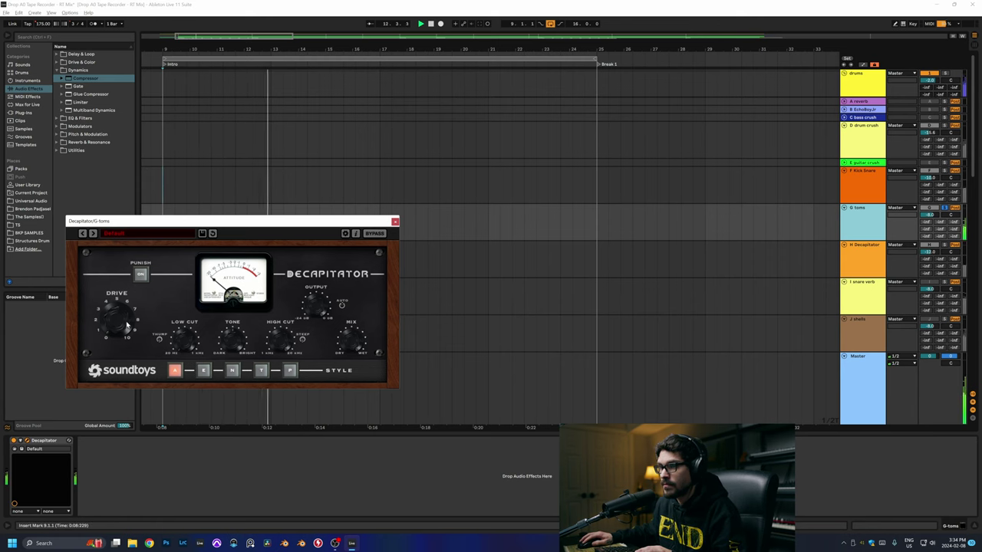
{"action": "key", "text": "space"}
{"action": "key", "text": "space"}
{"action": "left_click", "coordinate": [259, 184]}
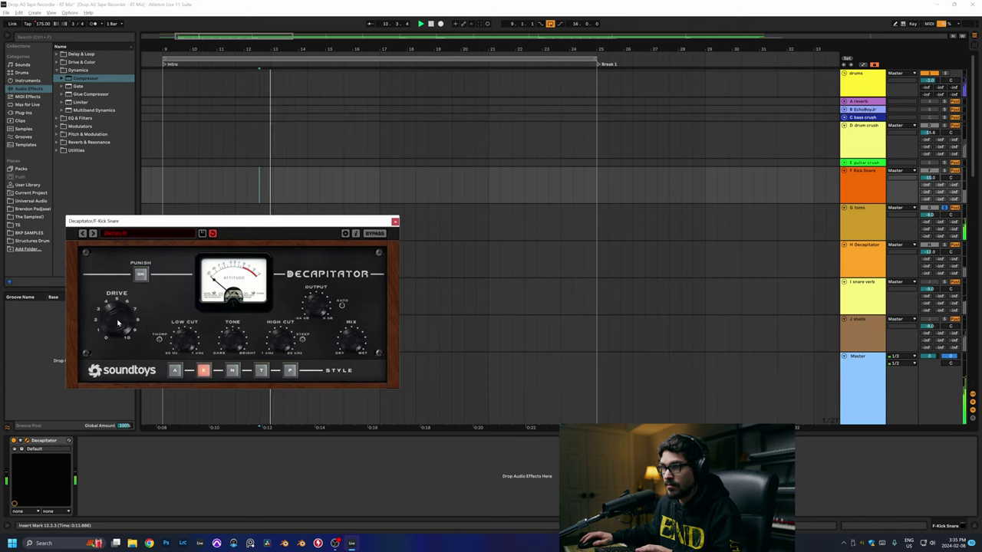
{"action": "left_click", "coordinate": [247, 182]}
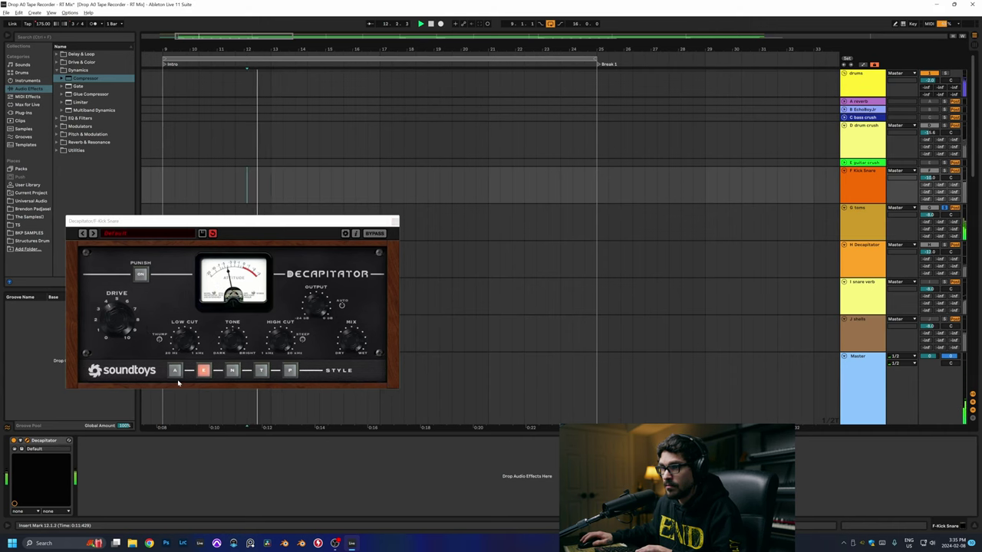
{"action": "left_click", "coordinate": [128, 336]}
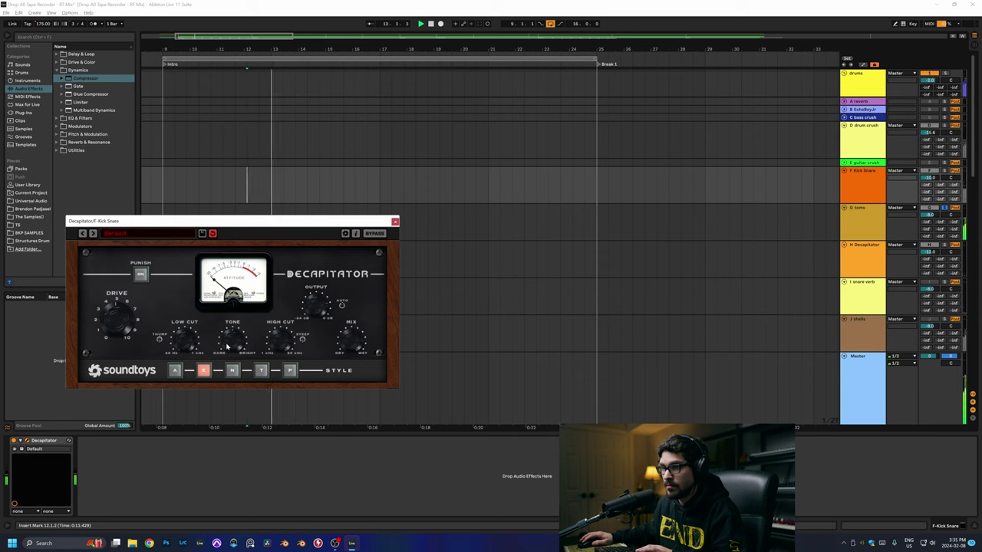
{"action": "left_click", "coordinate": [140, 274]}
{"action": "left_click", "coordinate": [233, 371]}
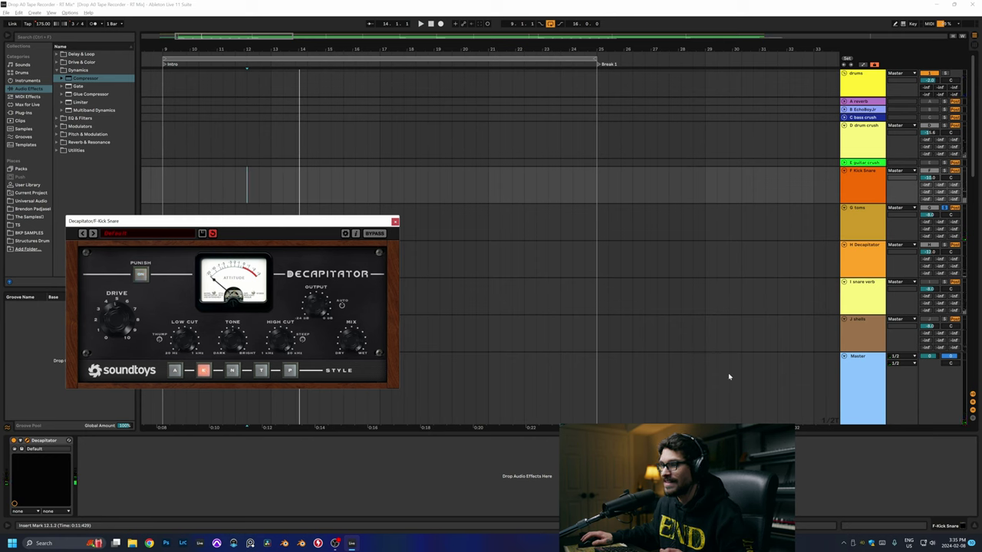
Step: Set Decapitator on the G toms return to style T with Punish off, comparing style P and Punish during playback, and close it
{"action": "left_click", "coordinate": [874, 230]}
{"action": "key", "text": "space"}
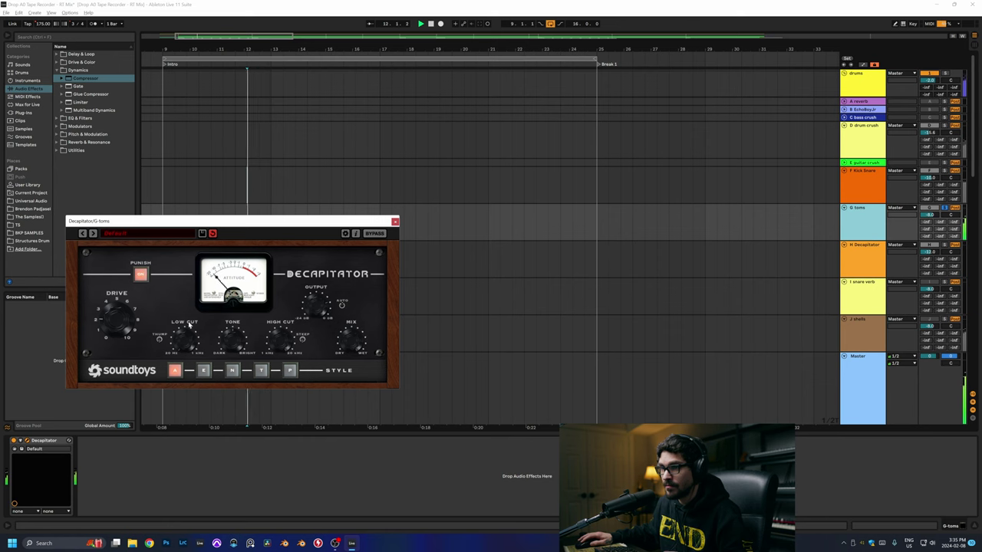
{"action": "left_click", "coordinate": [141, 274]}
{"action": "left_click", "coordinate": [261, 370]}
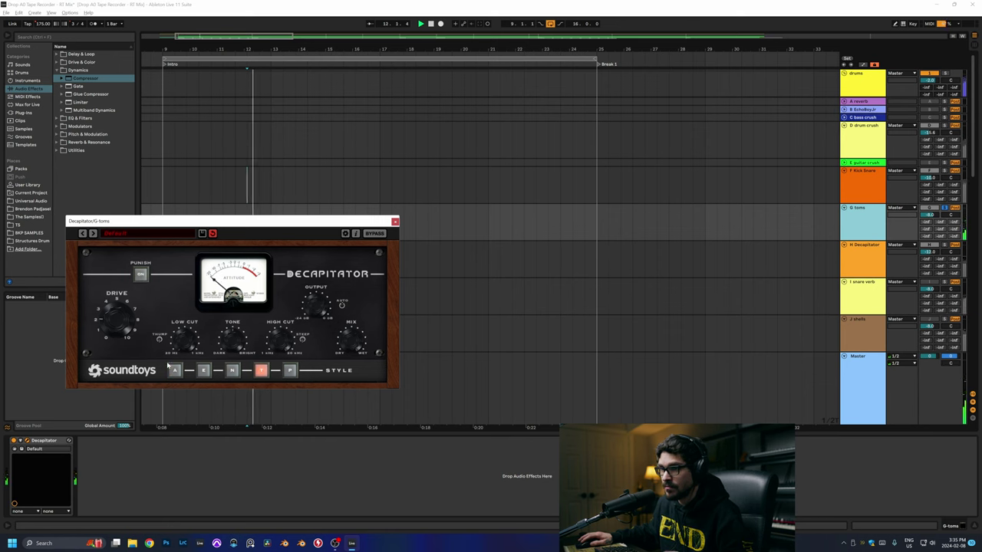
{"action": "left_click", "coordinate": [289, 371]}
{"action": "left_click", "coordinate": [260, 370]}
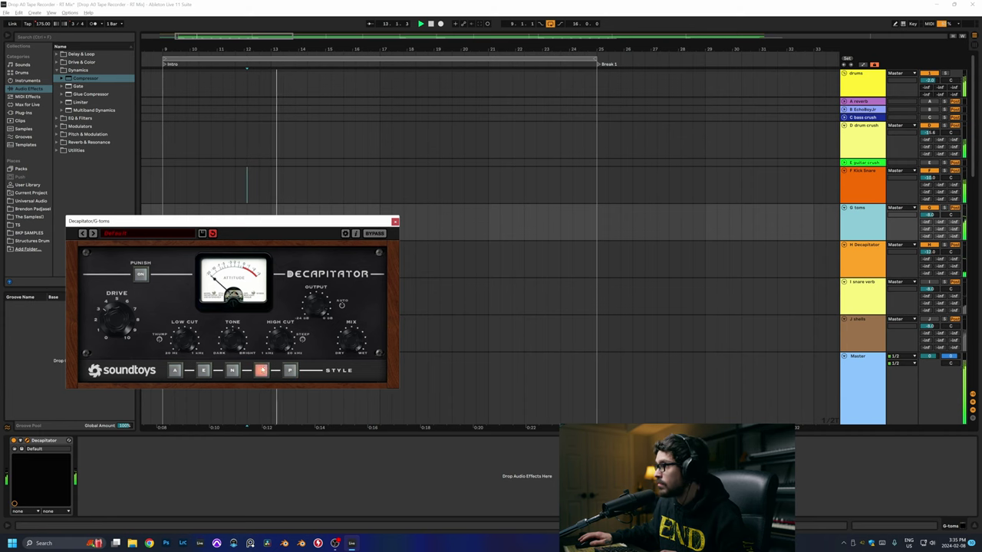
{"action": "left_click", "coordinate": [140, 274]}
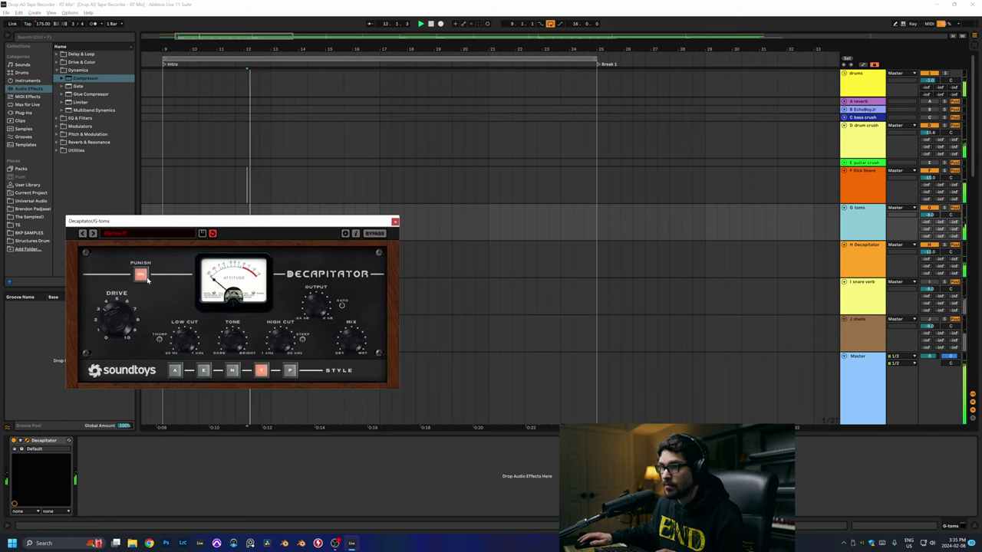
{"action": "left_click", "coordinate": [140, 274]}
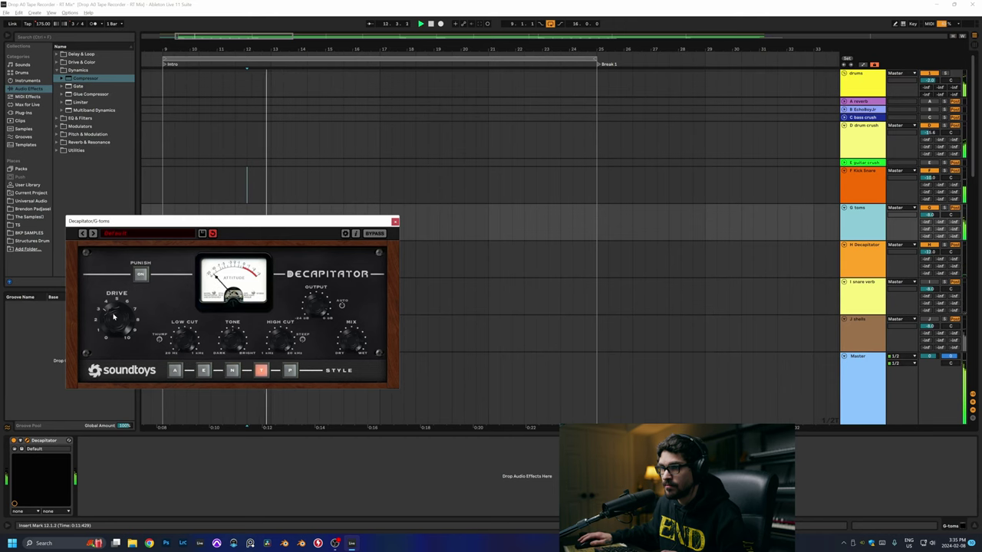
{"action": "left_click", "coordinate": [395, 223]}
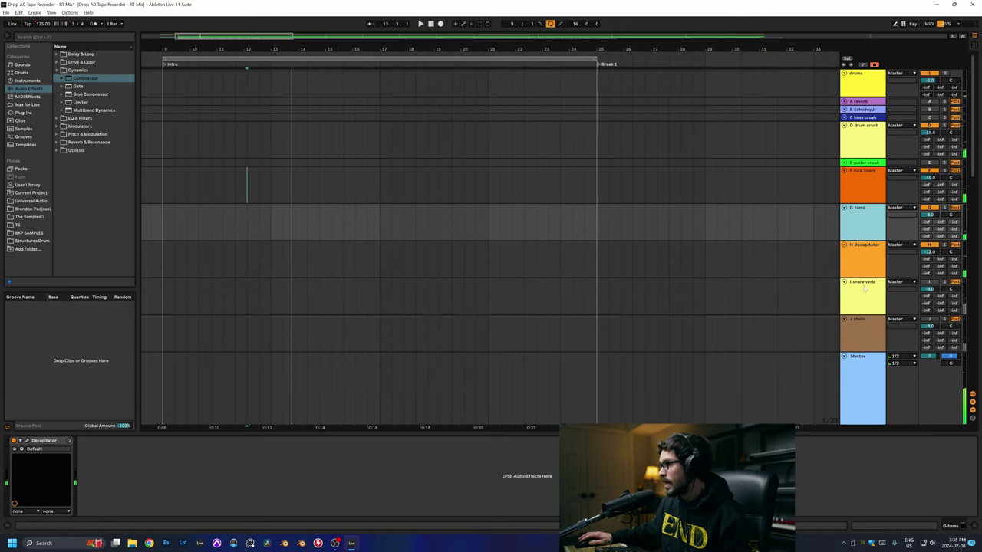
Step: Activate and solo the I snare verb return during playback, and open its VREV-140 reverb
{"action": "left_click", "coordinate": [930, 284]}
{"action": "key", "text": "space"}
{"action": "left_click", "coordinate": [904, 298]}
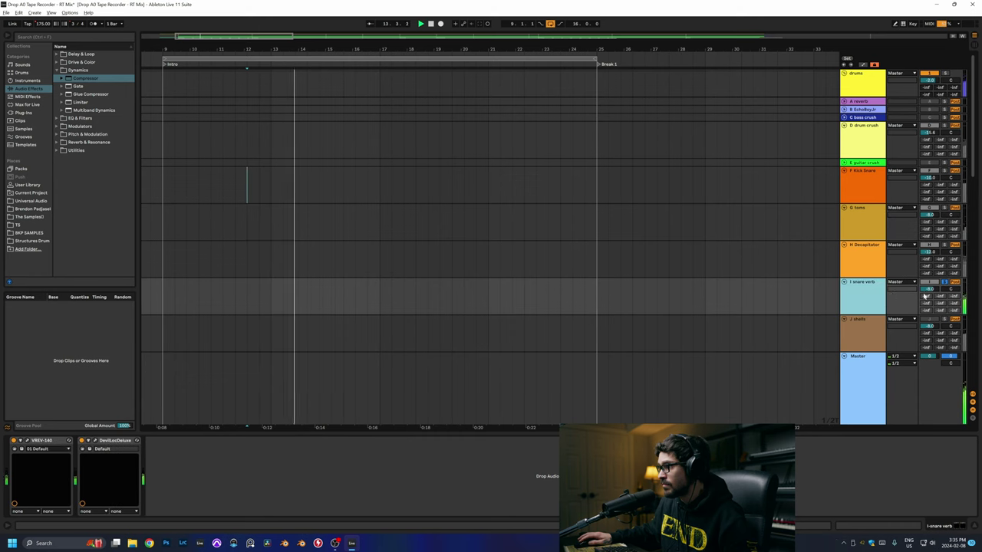
{"action": "left_click", "coordinate": [28, 442]}
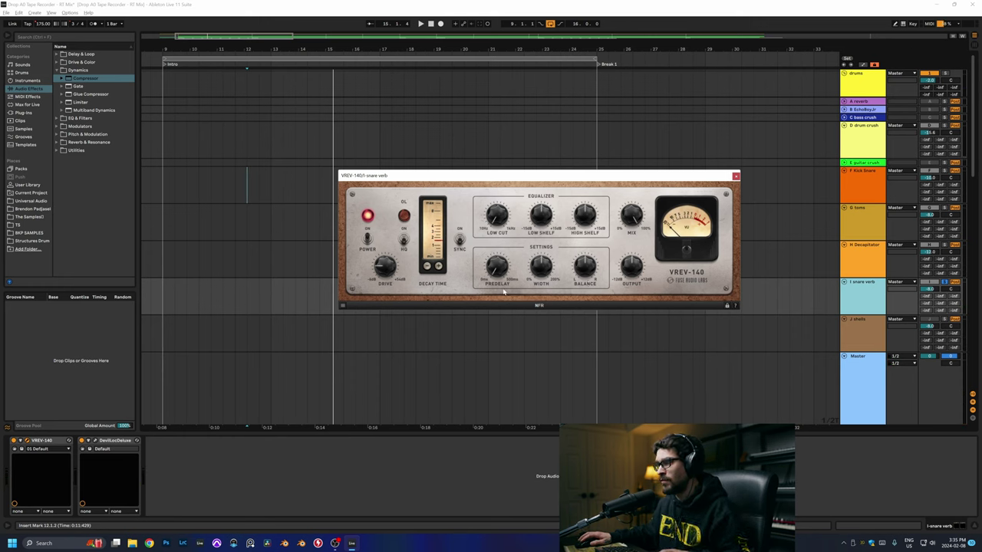
Step: Clear the snare verb solo, compare the mix with the return on and off, and close VREV-140
{"action": "key", "text": "space"}
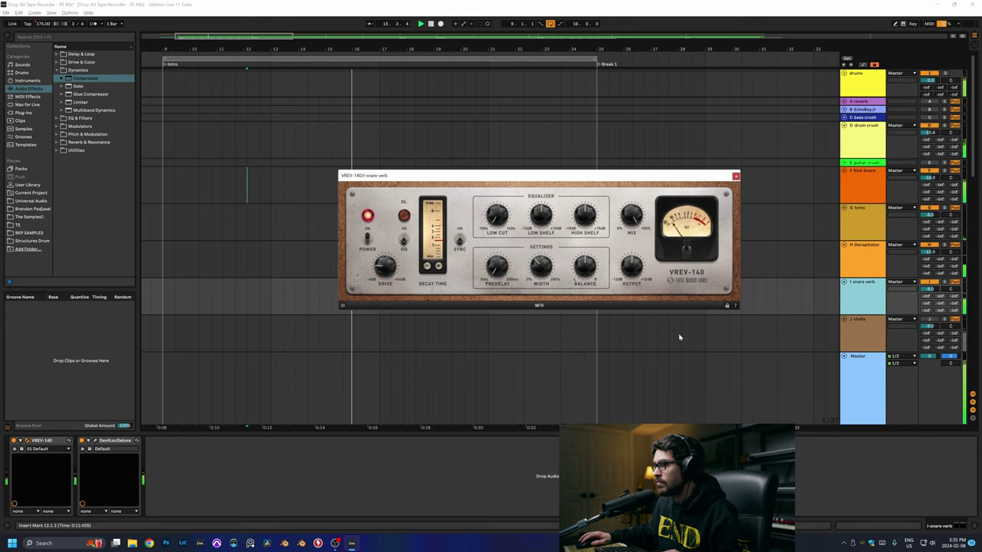
{"action": "left_click", "coordinate": [932, 285]}
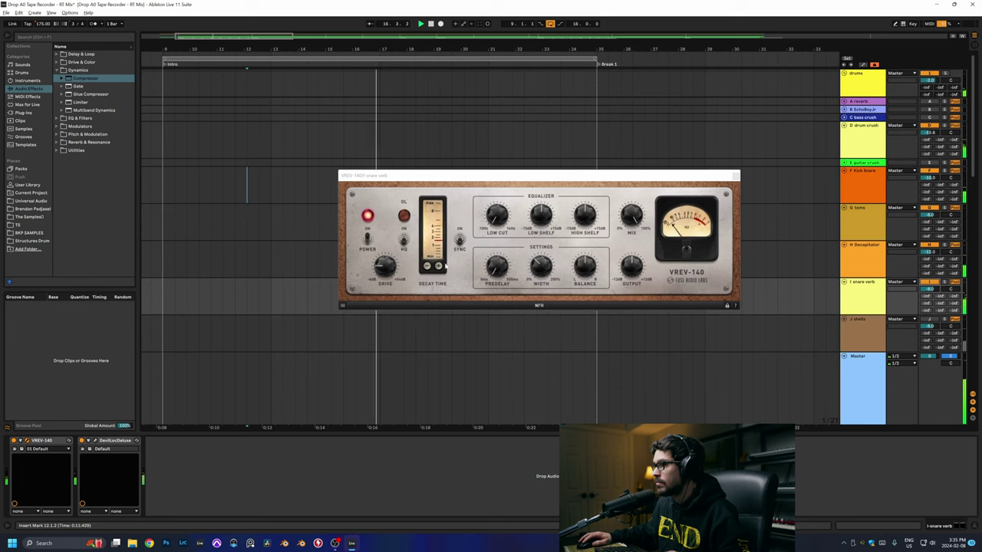
{"action": "key", "text": "space"}
{"action": "left_click", "coordinate": [429, 268]}
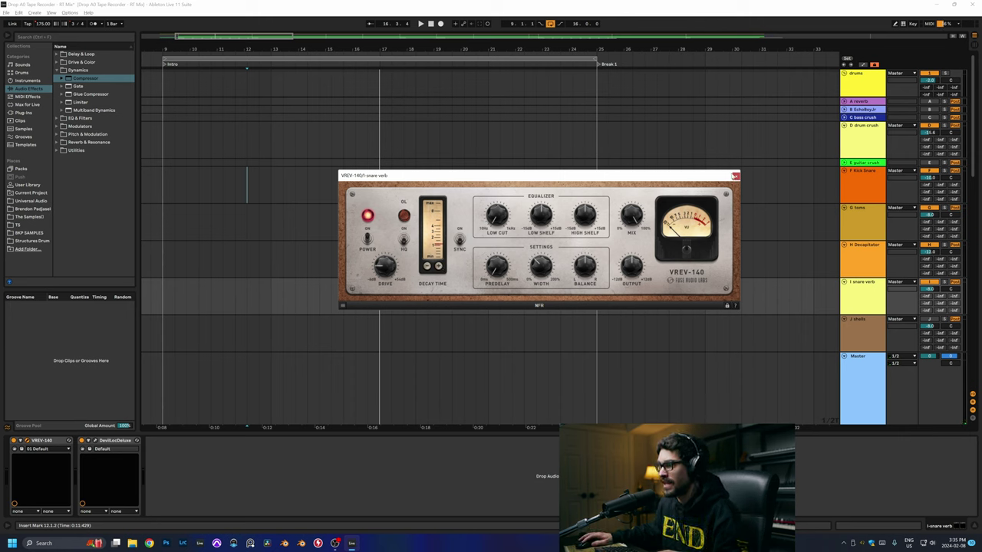
{"action": "left_click", "coordinate": [735, 176]}
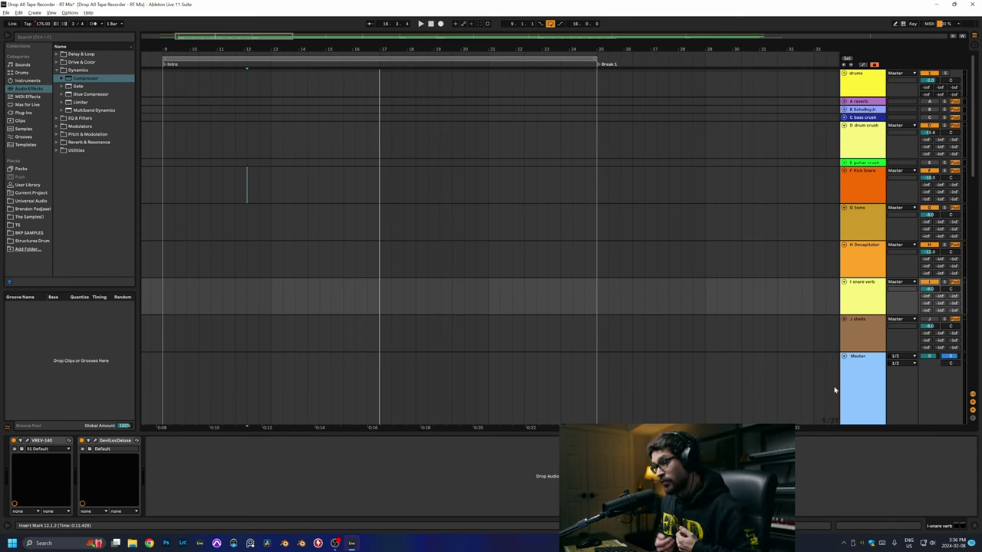
Step: Activate, solo and select the J shells return during playback
{"action": "key", "text": "space"}
{"action": "left_click", "coordinate": [944, 320]}
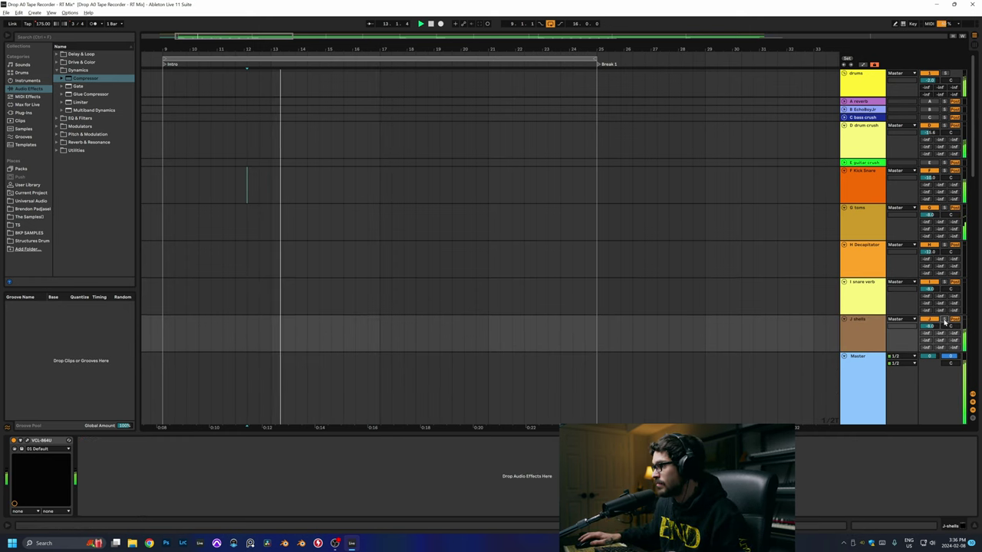
{"action": "left_click", "coordinate": [860, 332]}
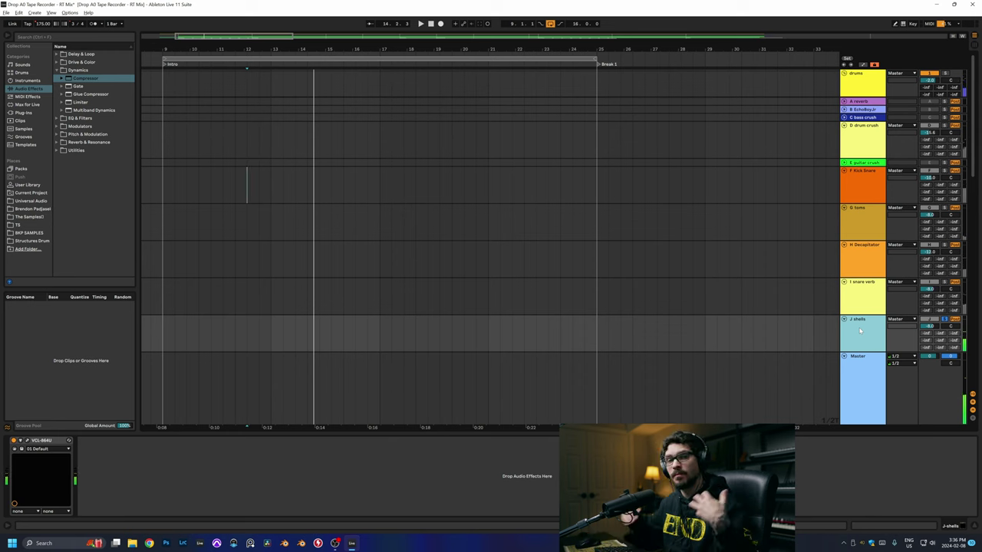
Step: Enlarge the kick, snare and toms tracks to expose all their sends, checking them against the return tracks
{"action": "key", "text": "ctrl+alt+r"}
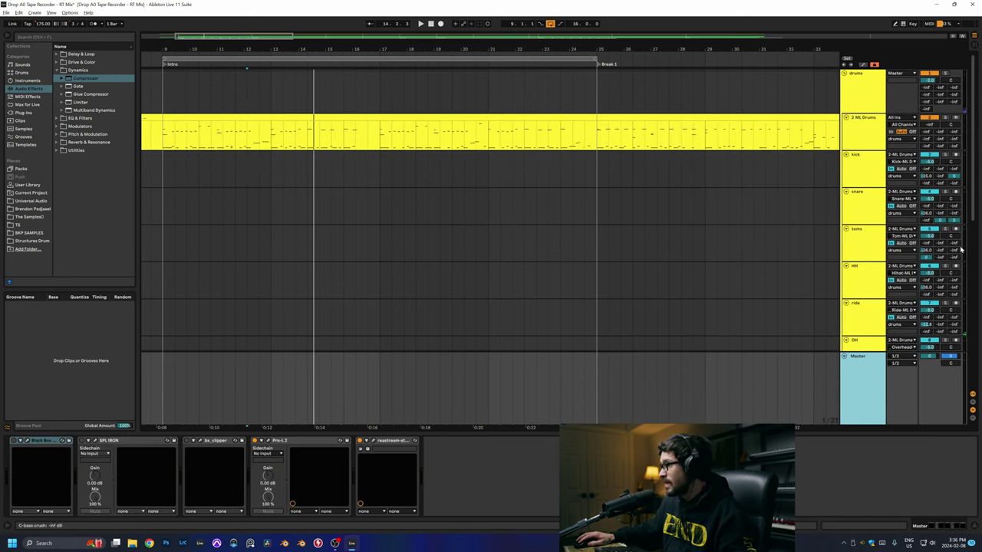
{"action": "left_click", "coordinate": [872, 185]}
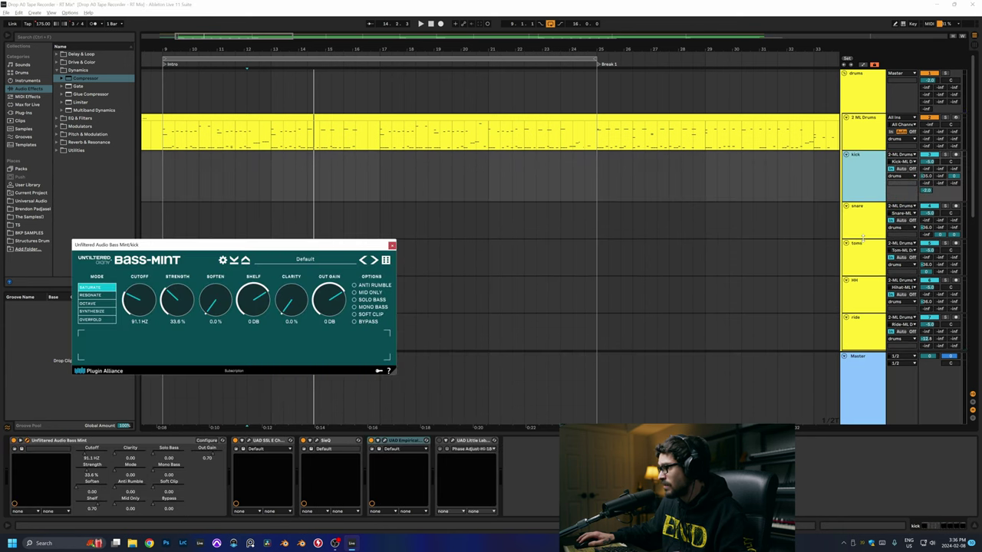
{"action": "left_click", "coordinate": [862, 237]}
{"action": "left_click", "coordinate": [972, 402]}
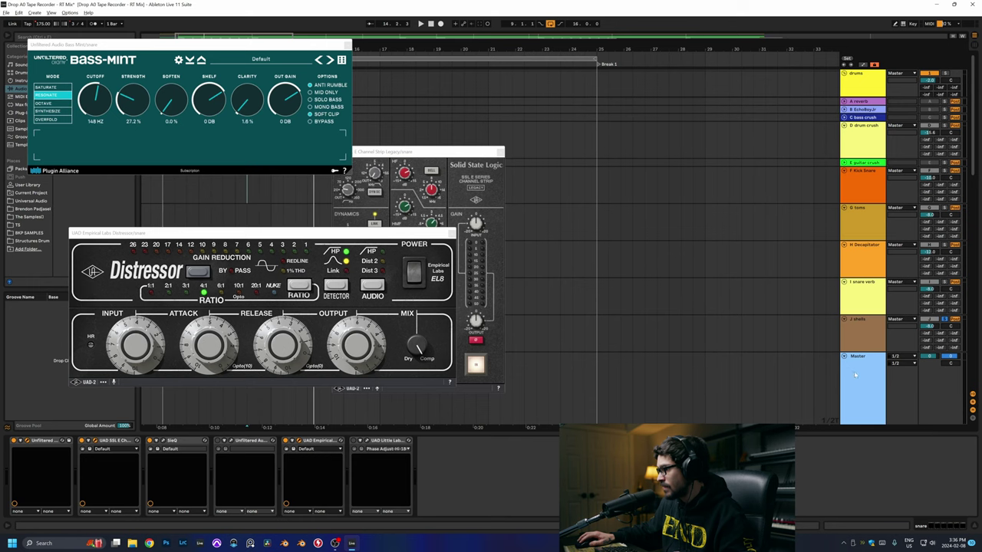
{"action": "left_click", "coordinate": [972, 402]}
{"action": "left_click", "coordinate": [863, 176]}
{"action": "left_click", "coordinate": [863, 223]}
{"action": "left_click", "coordinate": [864, 261]}
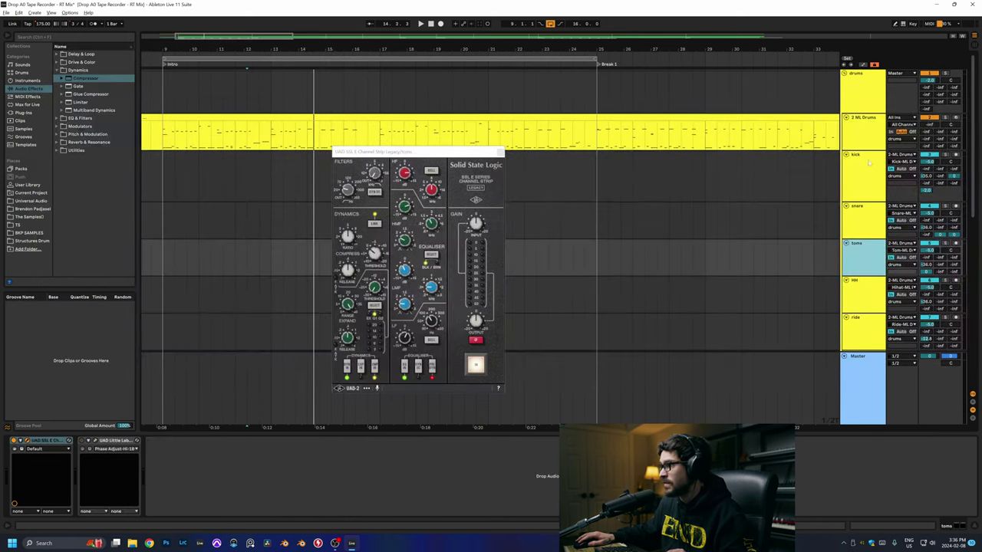
{"action": "left_click", "coordinate": [852, 234]}
{"action": "left_click_drag", "start_coordinate": [865, 242], "coordinate": [868, 254]}
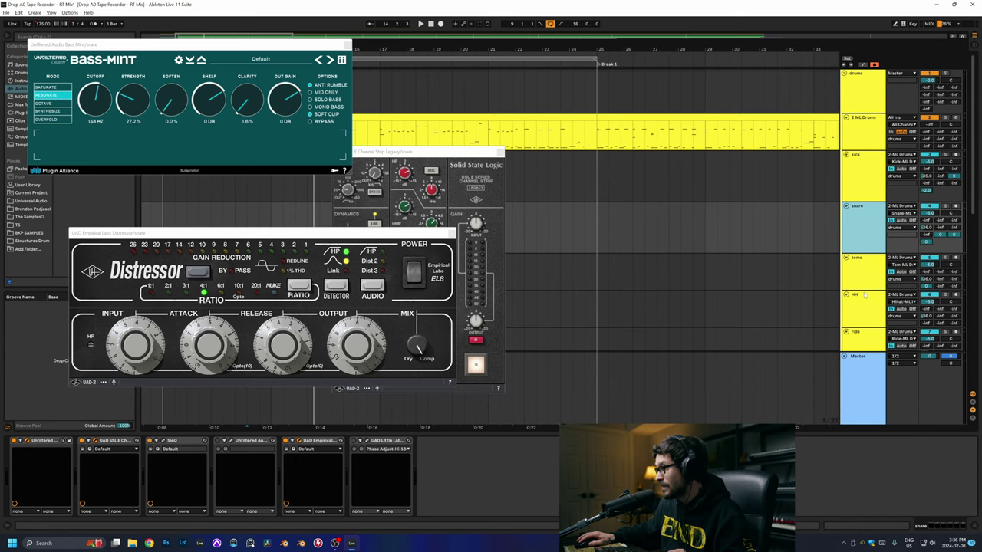
{"action": "left_click_drag", "start_coordinate": [865, 294], "coordinate": [867, 302]}
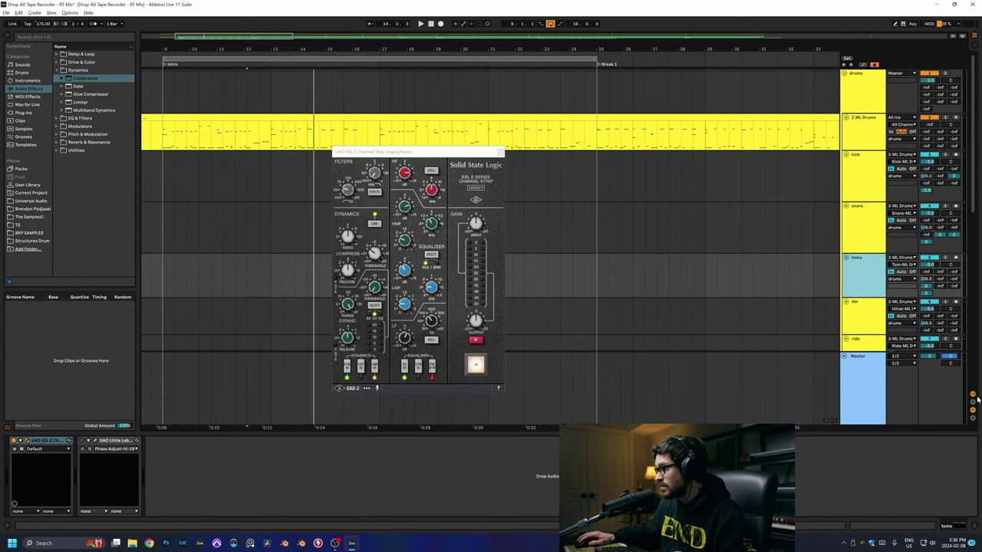
Step: Audition the J shells return during playback and replace its VCL-864U limiter with a Glue Compressor
{"action": "key", "text": "alt+u"}
{"action": "key", "text": "space"}
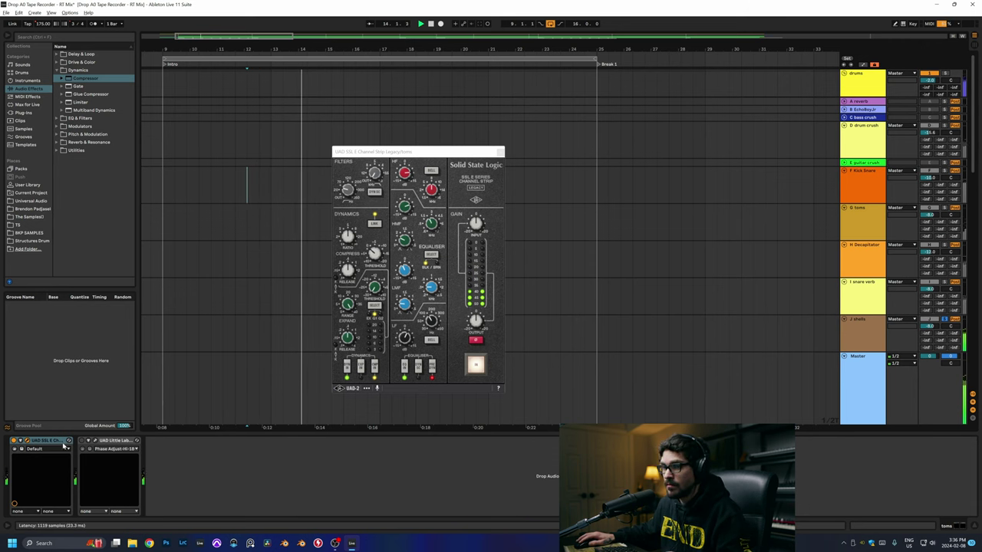
{"action": "key", "text": "Down"}
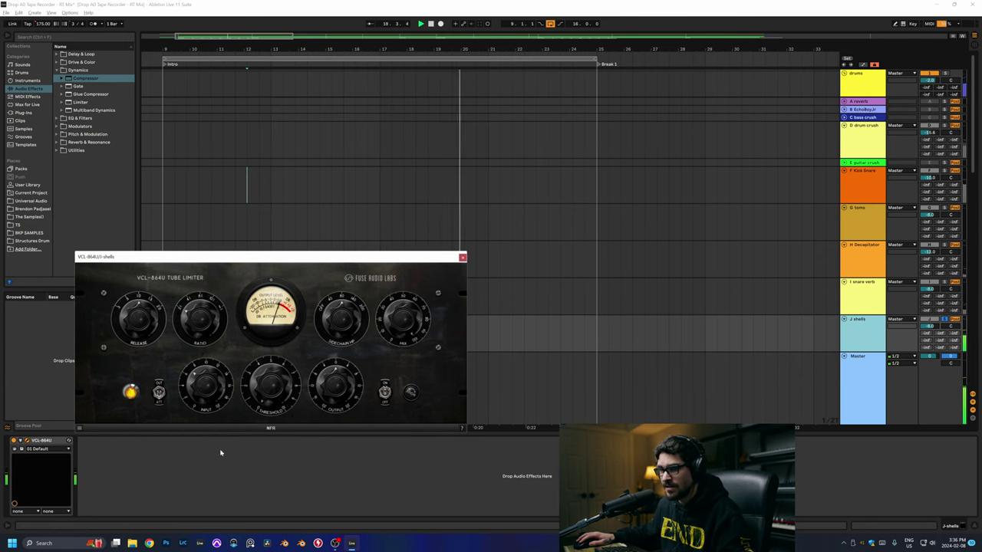
{"action": "left_click", "coordinate": [43, 442]}
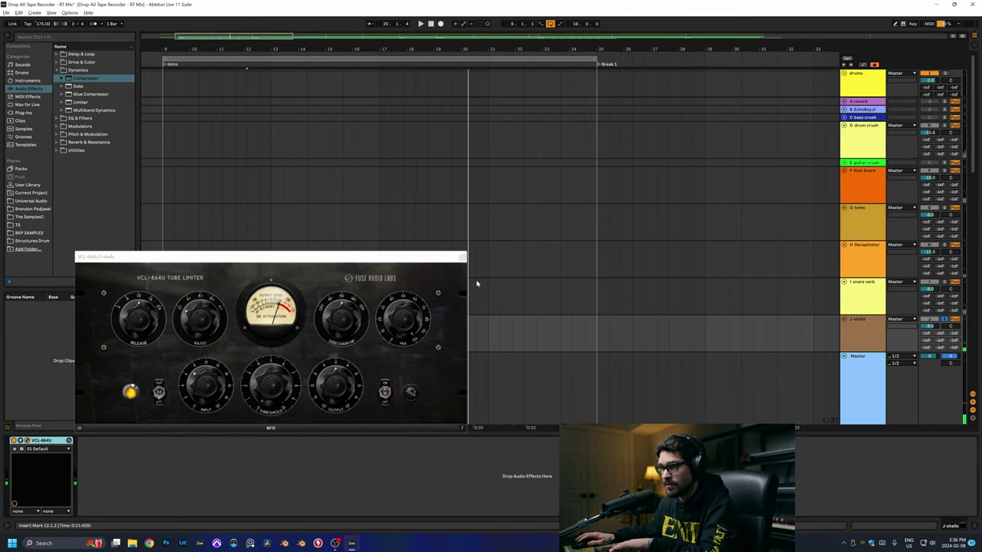
{"action": "key", "text": "Delete"}
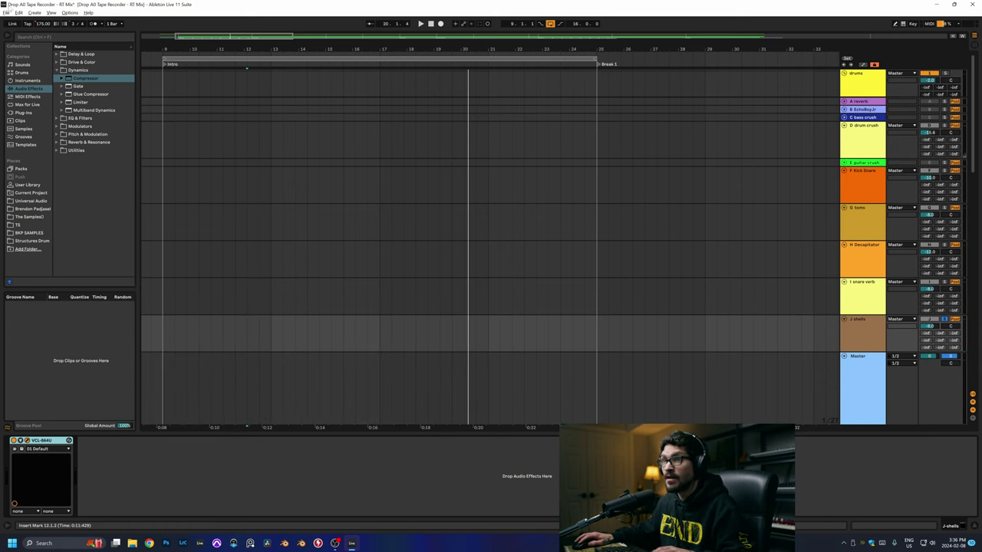
{"action": "double_click", "coordinate": [92, 93]}
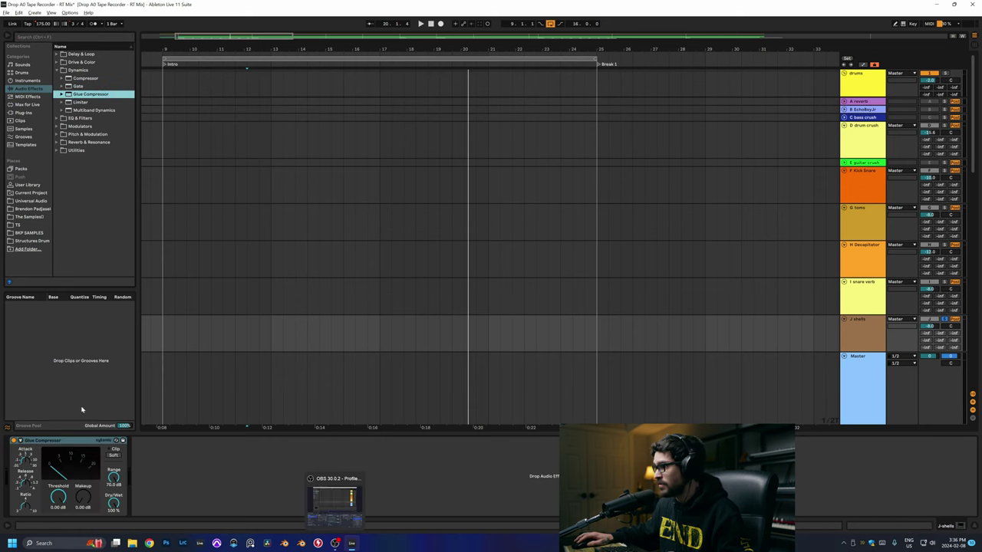
Step: Lower the Glue Compressor threshold to -13.3 dB during playback and solo the drums group
{"action": "key", "text": "space"}
{"action": "left_click_drag", "start_coordinate": [61, 508], "coordinate": [62, 543]}
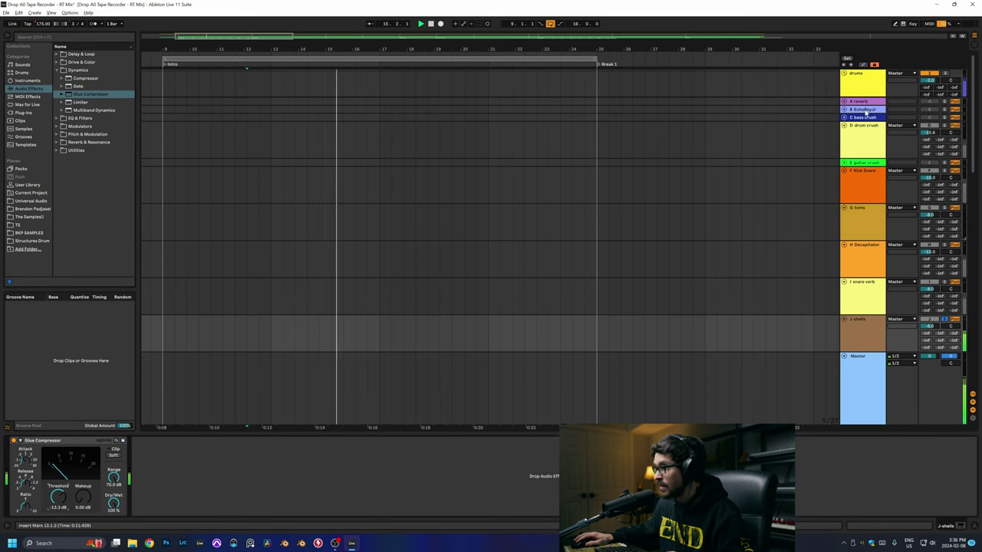
{"action": "left_click", "coordinate": [946, 75]}
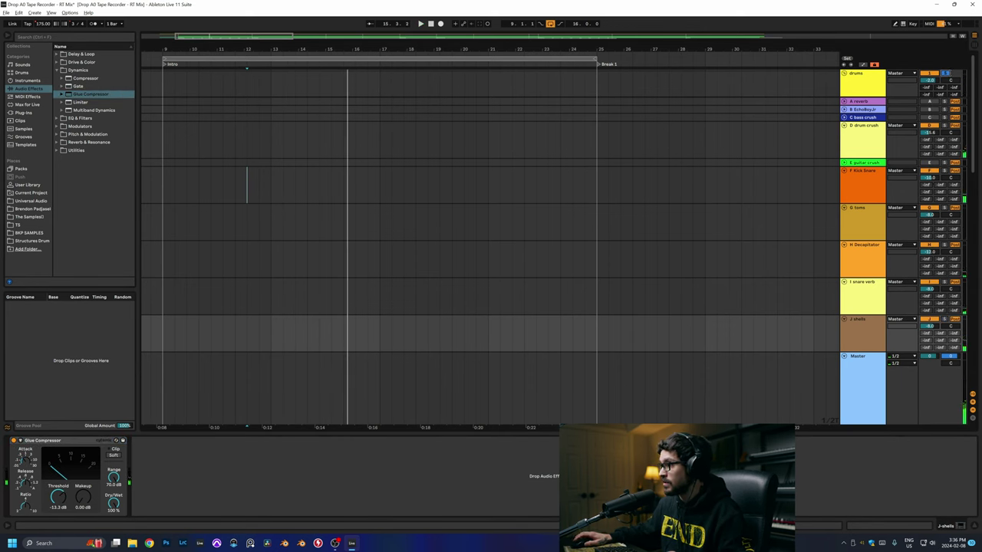
{"action": "key", "text": "space"}
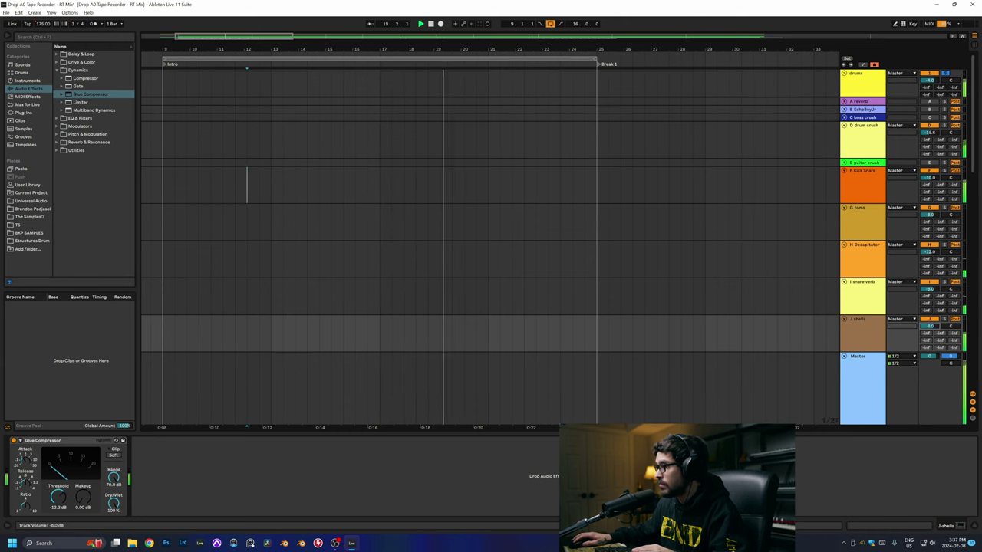
Step: Set the shells Glue Compressor to -23.2 dB threshold and 3.38 dB makeup, clear the solo, and set the J shells volume to -7.0 dB
{"action": "left_click", "coordinate": [929, 319]}
{"action": "left_click_drag", "start_coordinate": [58, 497], "coordinate": [83, 488]}
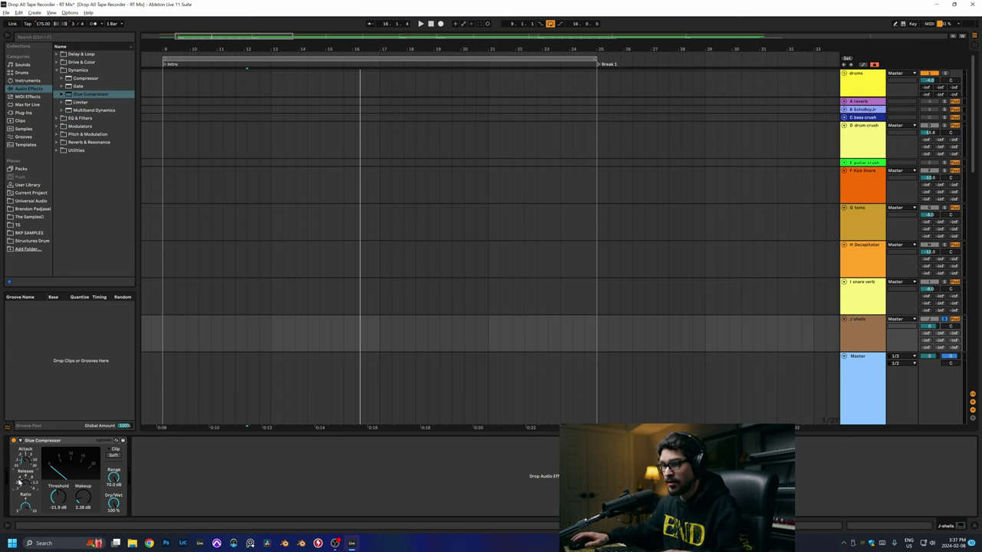
{"action": "key", "text": "space"}
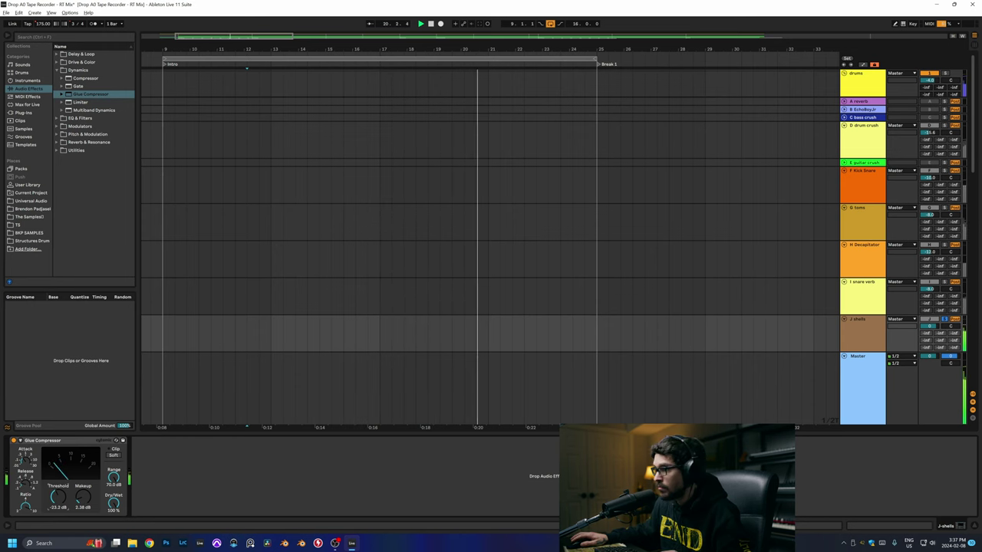
{"action": "left_click", "coordinate": [931, 320]}
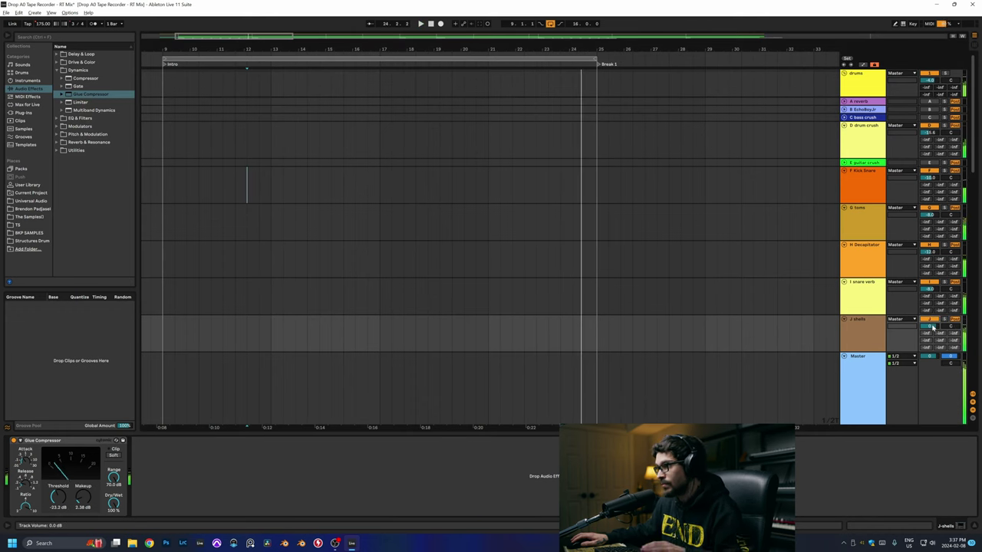
{"action": "key", "text": "space"}
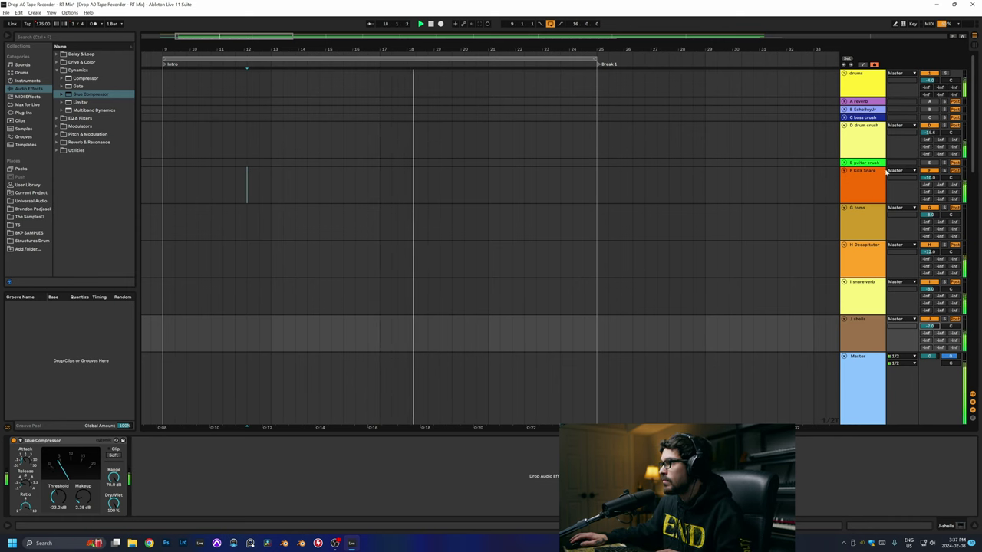
Step: Check the F Kick Snare return's Decapitator and lower the I snare verb return's volume to -10.0 dB during playback
{"action": "left_click", "coordinate": [863, 184]}
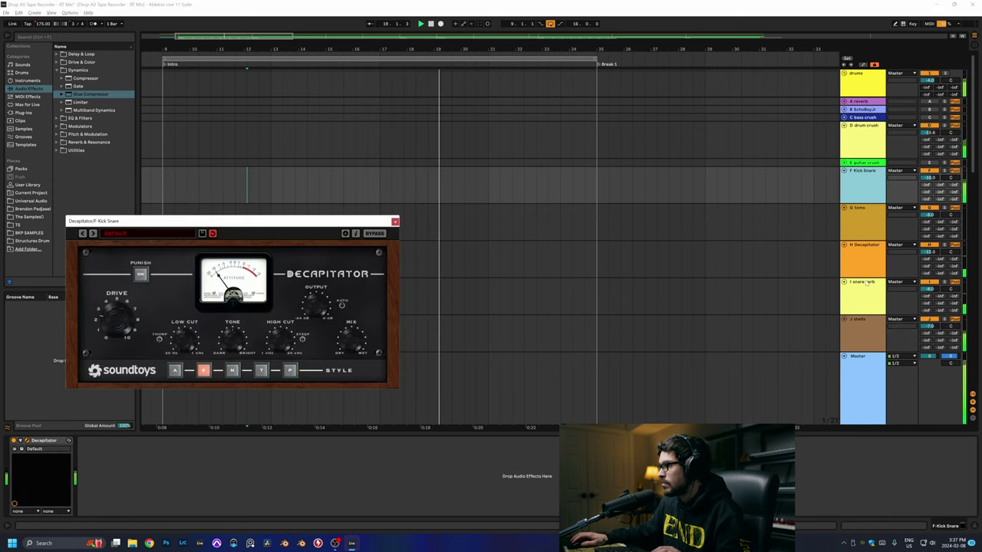
{"action": "left_click", "coordinate": [931, 289]}
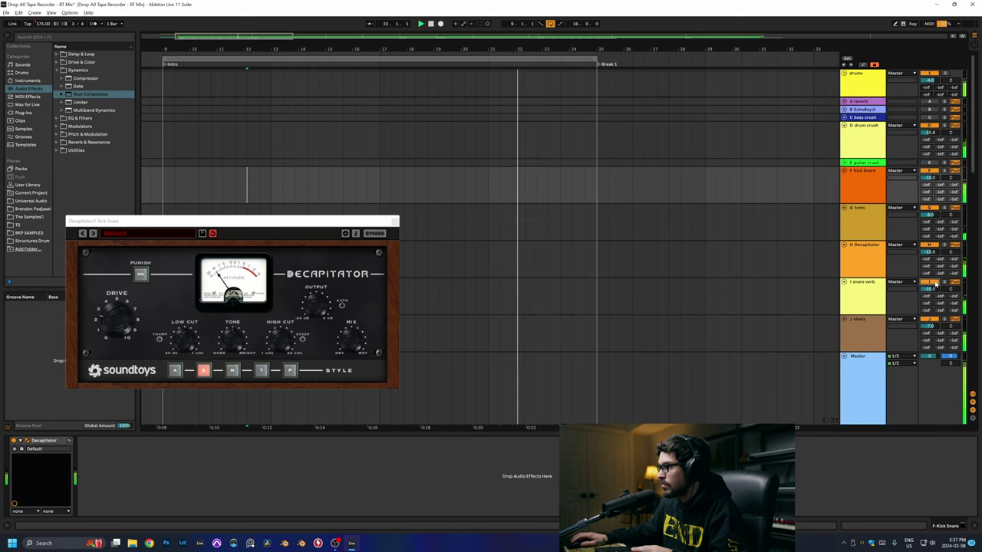
Step: Hide the return tracks, unfold the Low End and guitar groups, and play from the intro with the Low End group deactivated
{"action": "left_click", "coordinate": [850, 298]}
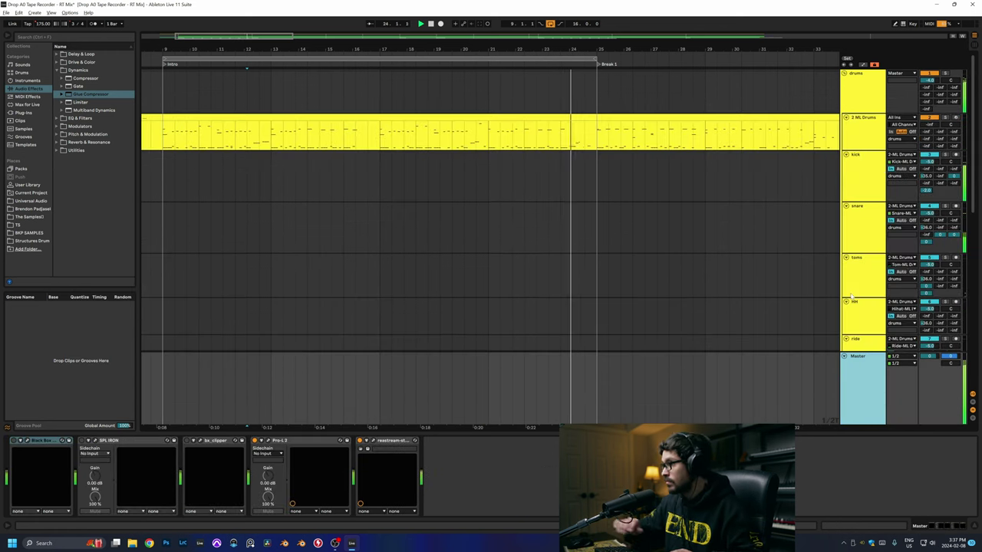
{"action": "scroll", "coordinate": [569, 218], "scroll_direction": "down", "scroll_amount": 5}
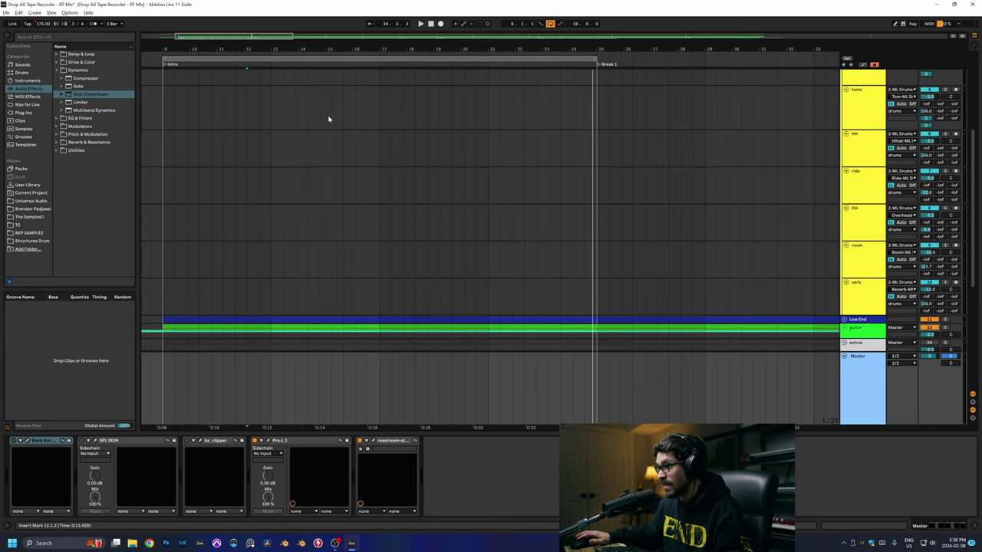
{"action": "left_click", "coordinate": [870, 329]}
{"action": "key", "text": "ctrl+z"}
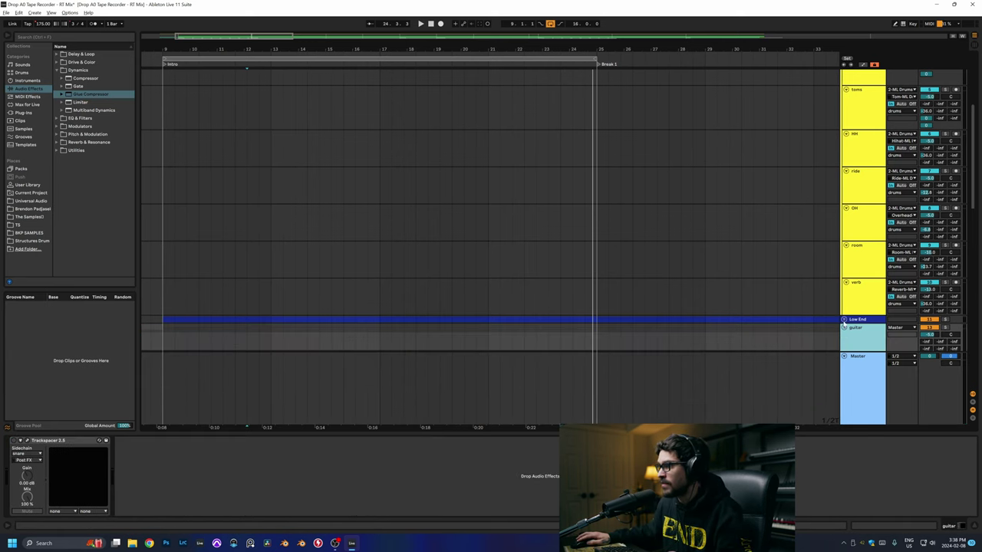
{"action": "key", "text": "ctrl+z"}
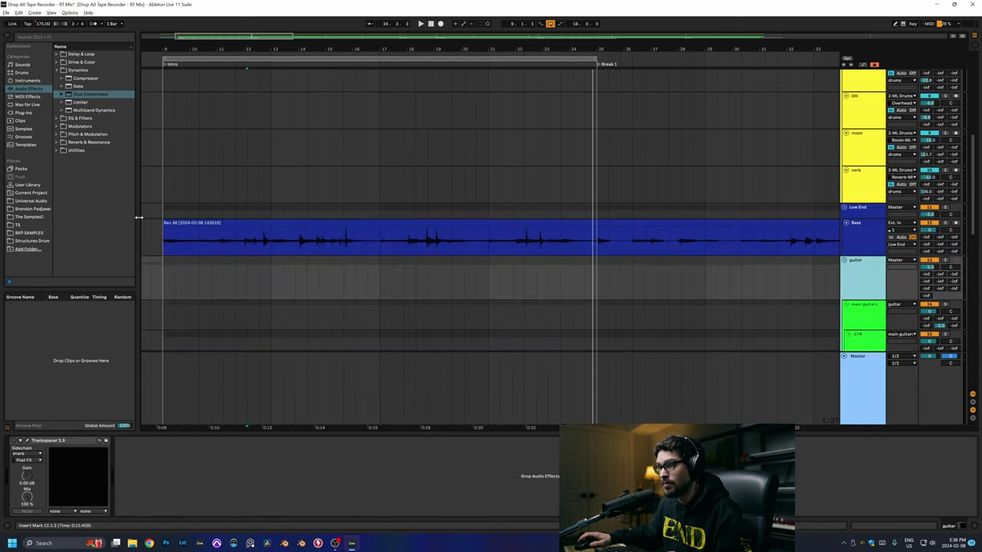
{"action": "key", "text": "ctrl+z"}
{"action": "key", "text": "space"}
{"action": "key", "text": "ctrl+z"}
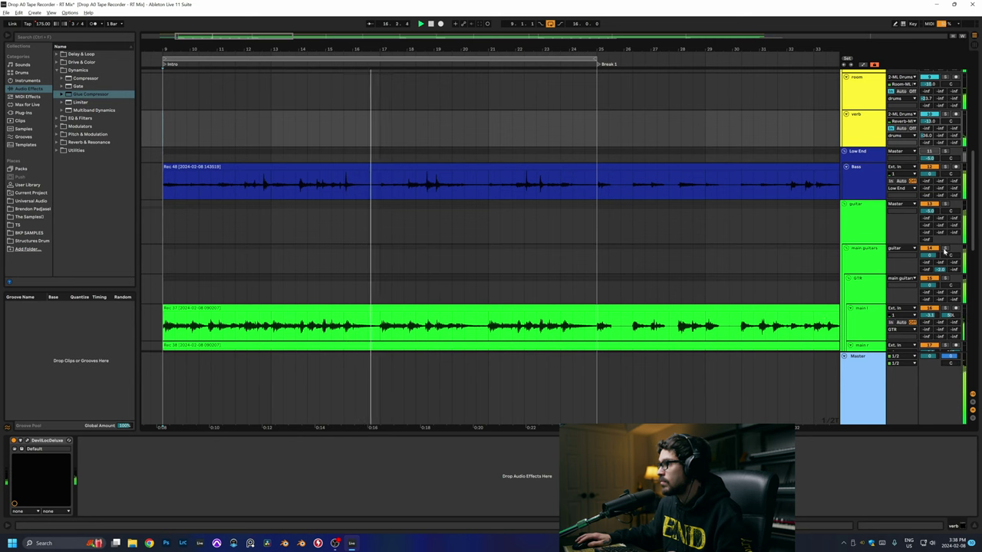
Step: Enable and open Indent 2 on the snare track, and solo the snare during playback
{"action": "scroll", "coordinate": [861, 225], "scroll_direction": "up", "scroll_amount": 5}
{"action": "left_click", "coordinate": [861, 222]}
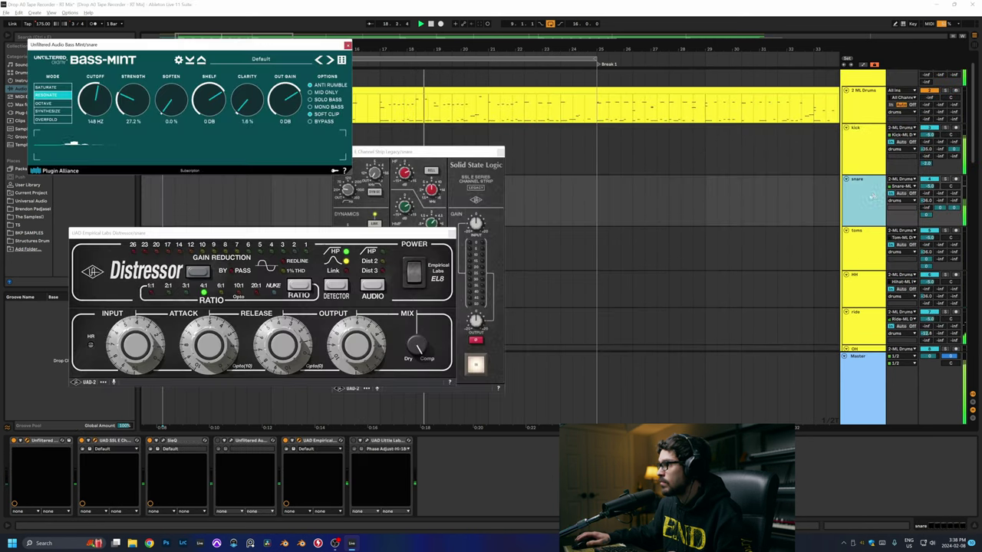
{"action": "left_click", "coordinate": [218, 443]}
{"action": "left_click", "coordinate": [231, 442]}
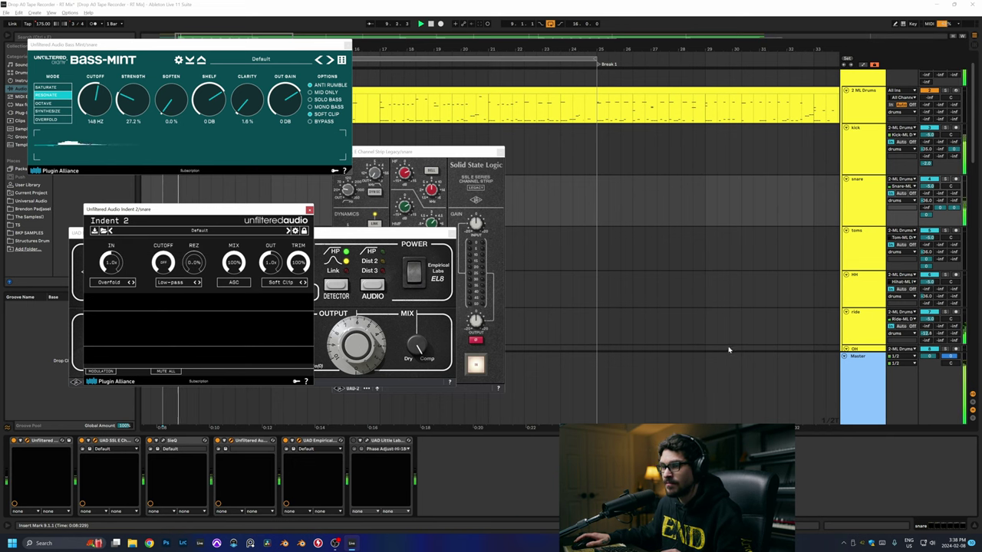
{"action": "left_click", "coordinate": [945, 179]}
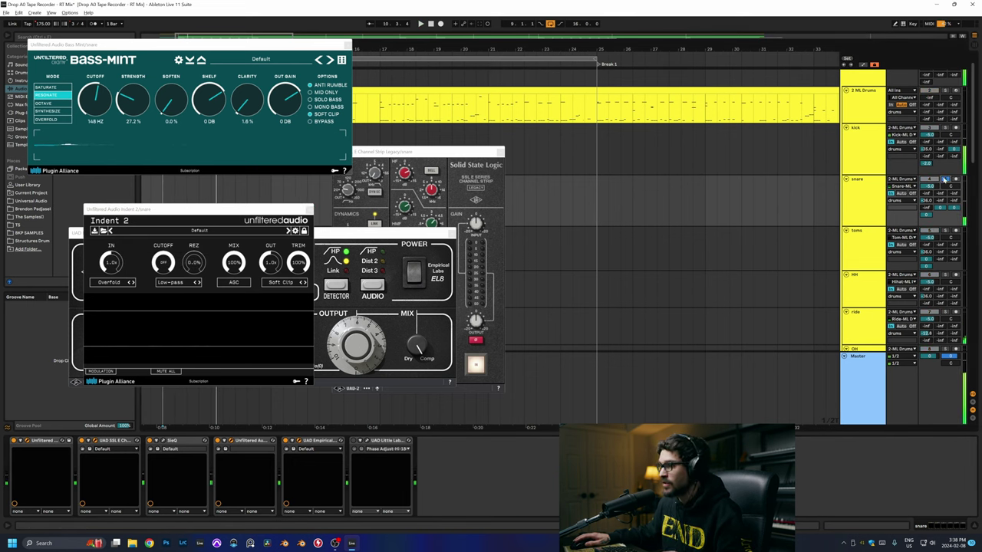
{"action": "key", "text": "space"}
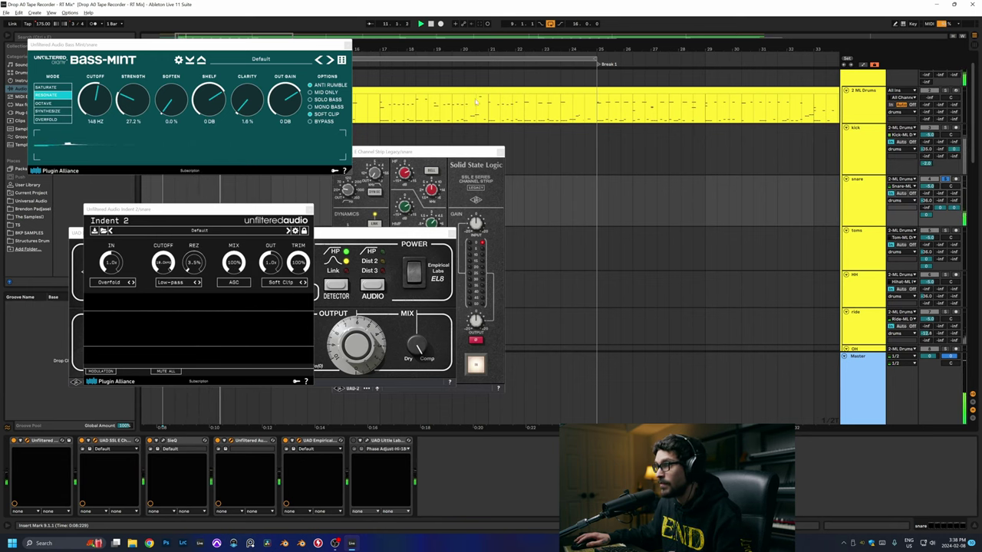
Step: Loop four bars of the ML Drums clip from bar 25 and bring the snare track's plugins back up
{"action": "left_click", "coordinate": [597, 107]}
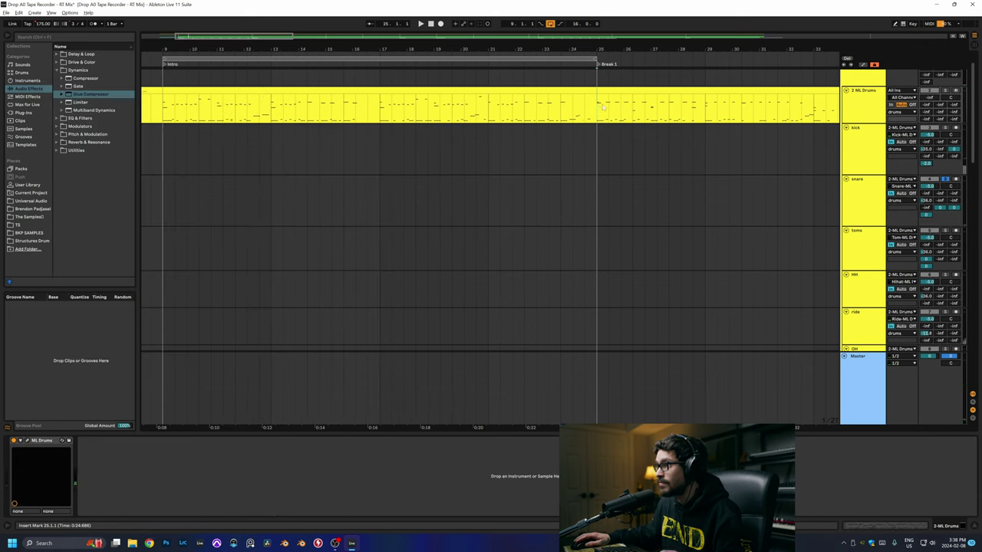
{"action": "left_click", "coordinate": [692, 108], "text": "shift"}
{"action": "key", "text": "ctrl+l"}
{"action": "left_click", "coordinate": [836, 193]}
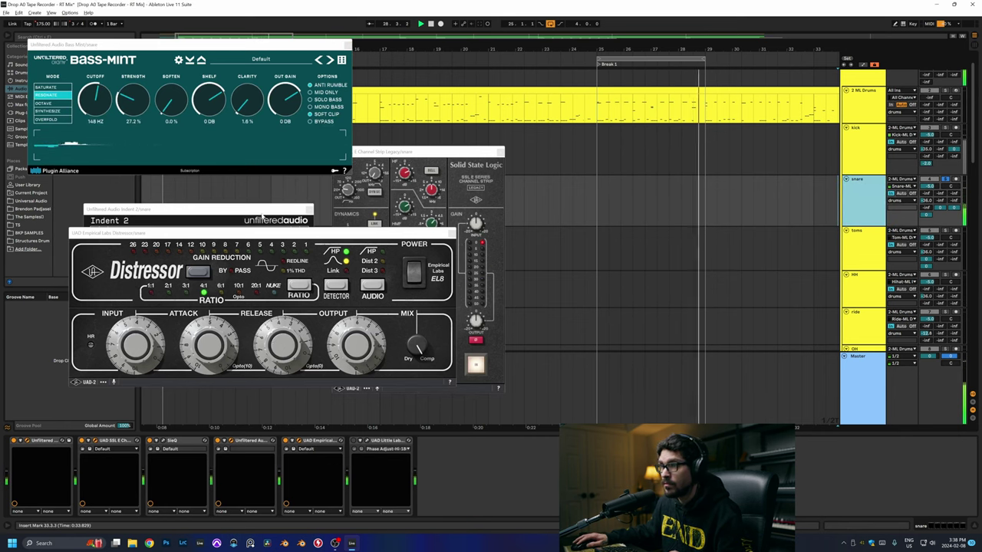
Step: Adjust the low-pass cutoff and resonance of the snare's Indent 2 during playback, comparing the soloed snare with the plugin bypassed
{"action": "left_click", "coordinate": [267, 221]}
{"action": "left_click_drag", "start_coordinate": [194, 255], "coordinate": [194, 244]}
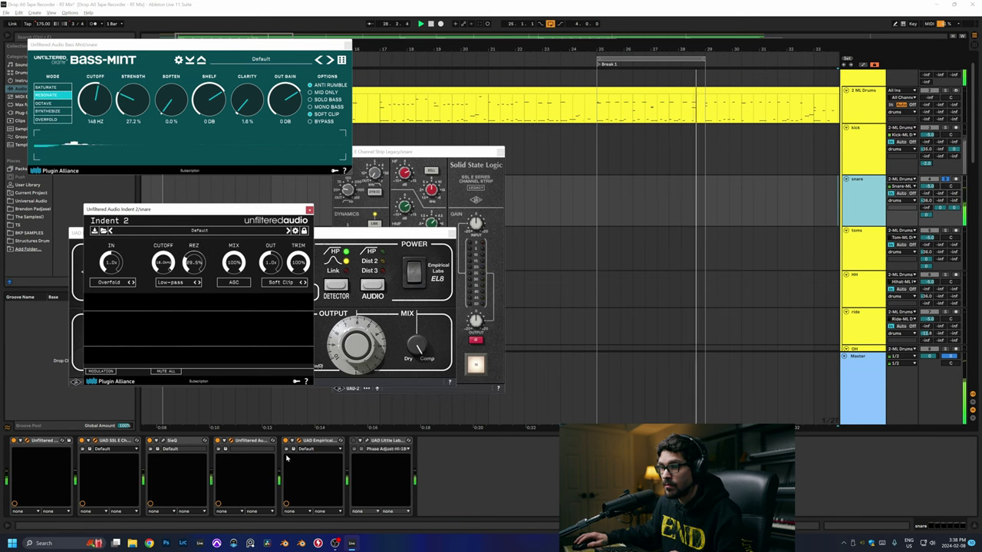
{"action": "left_click", "coordinate": [219, 444]}
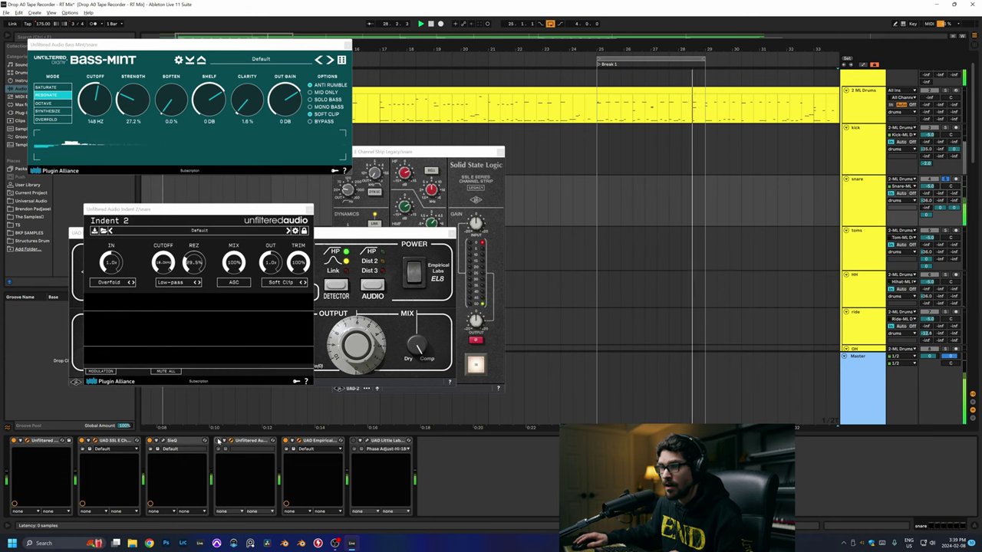
{"action": "left_click", "coordinate": [162, 267]}
{"action": "left_click_drag", "start_coordinate": [162, 266], "coordinate": [161, 282]}
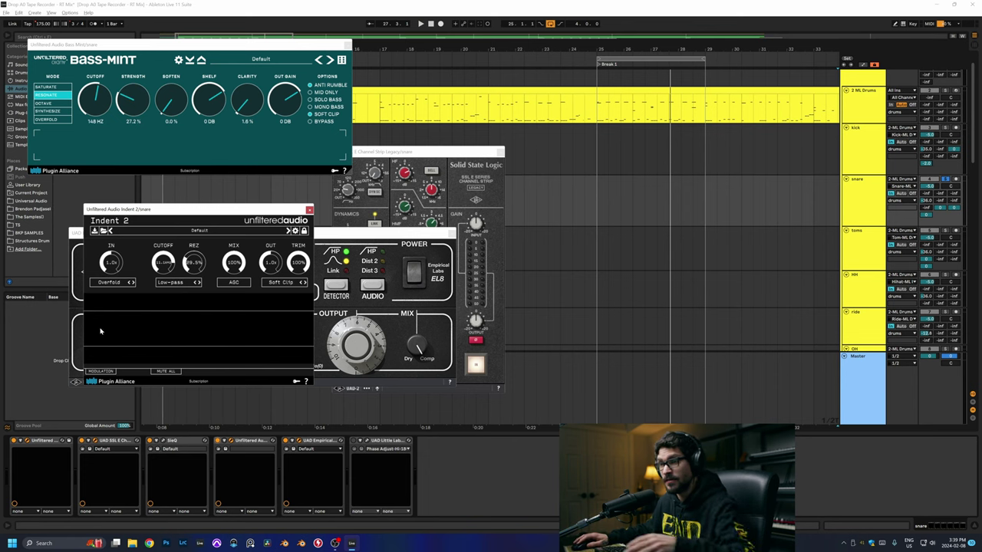
{"action": "key", "text": "space"}
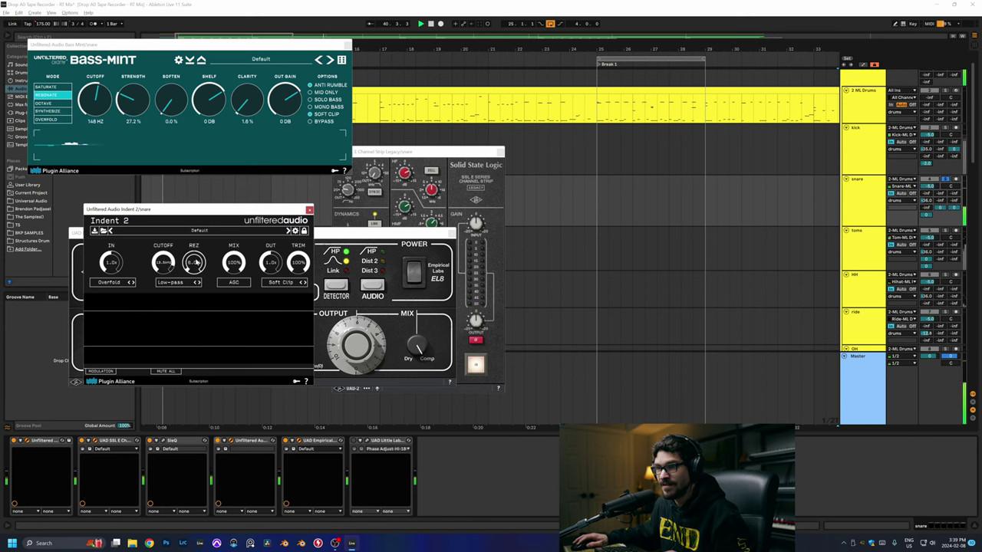
{"action": "left_click_drag", "start_coordinate": [197, 263], "coordinate": [198, 247]}
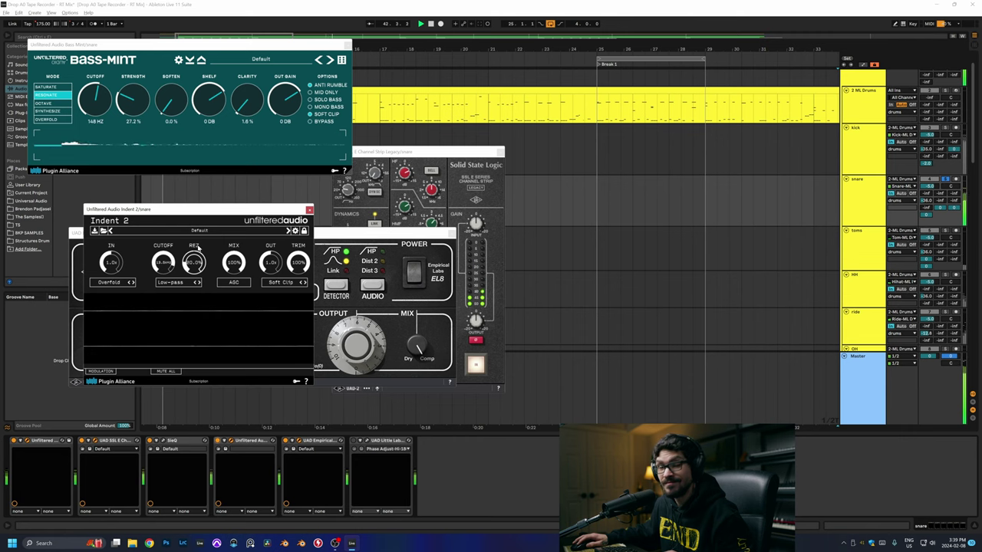
Step: Unsolo the snare, play the whole drum kit and bring the snare track's plugins back up
{"action": "key", "text": "space"}
{"action": "key", "text": "space"}
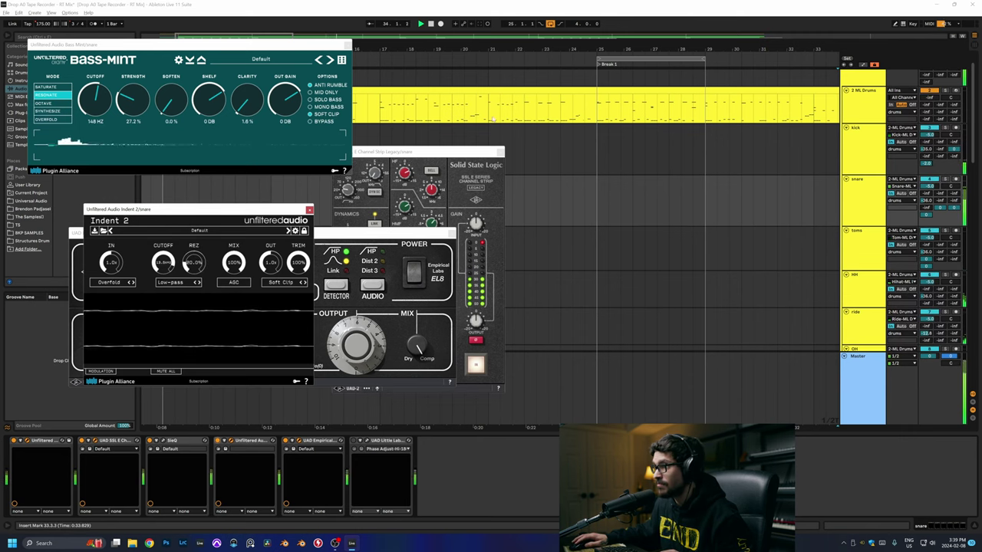
{"action": "left_click", "coordinate": [612, 145]}
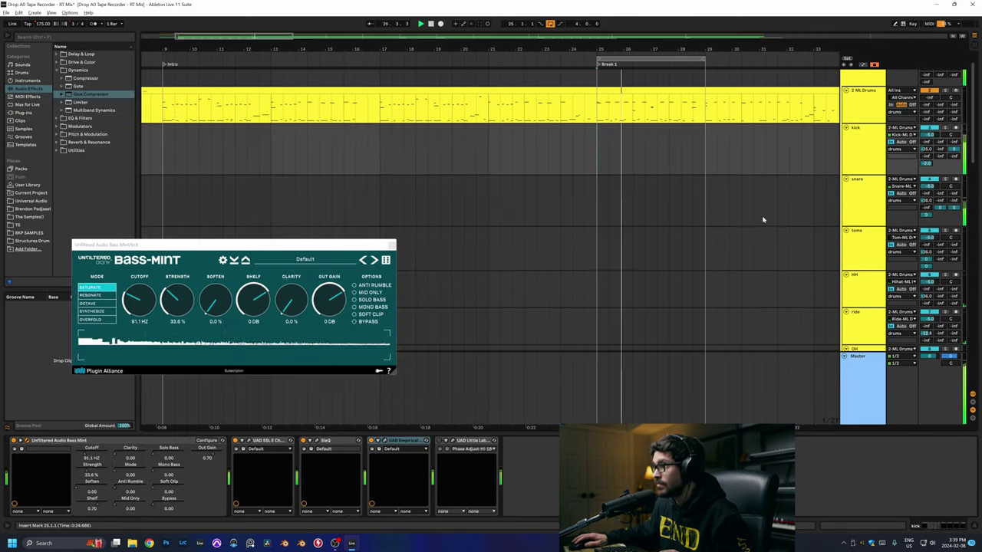
{"action": "scroll", "coordinate": [949, 100], "scroll_direction": "up", "scroll_amount": 1}
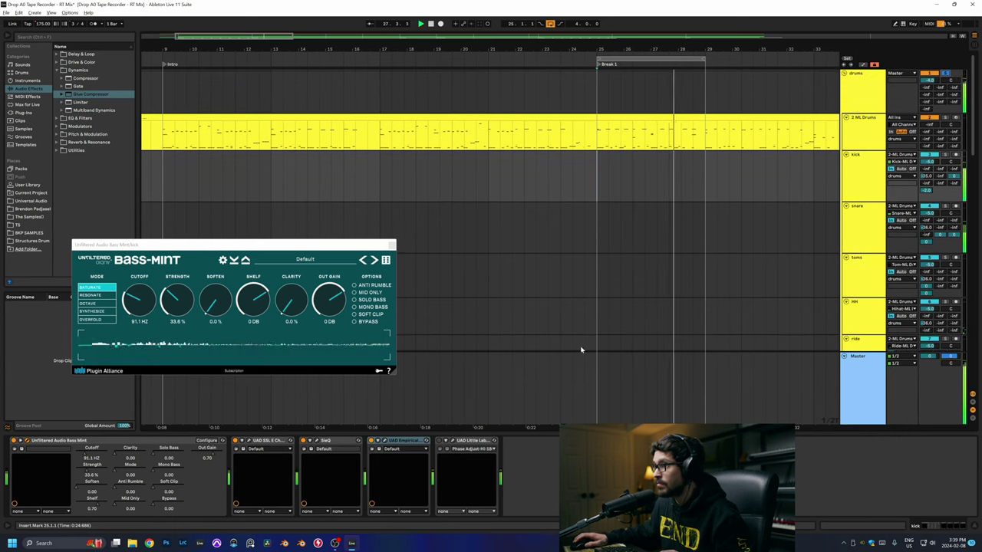
{"action": "left_click", "coordinate": [406, 231]}
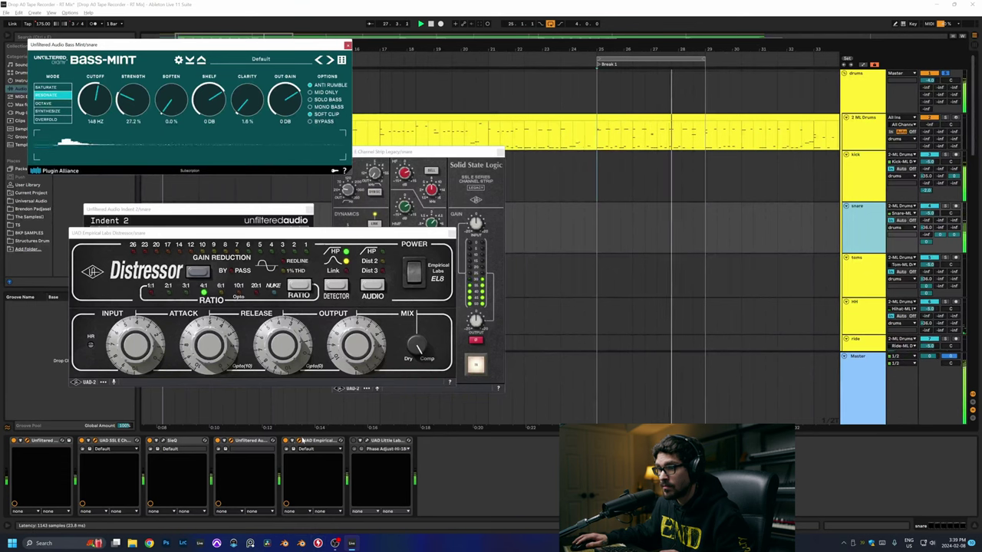
Step: Compare the snare's Indent 2 on and off within the drum mix and set its resonance to 18.4%
{"action": "left_click", "coordinate": [228, 442]}
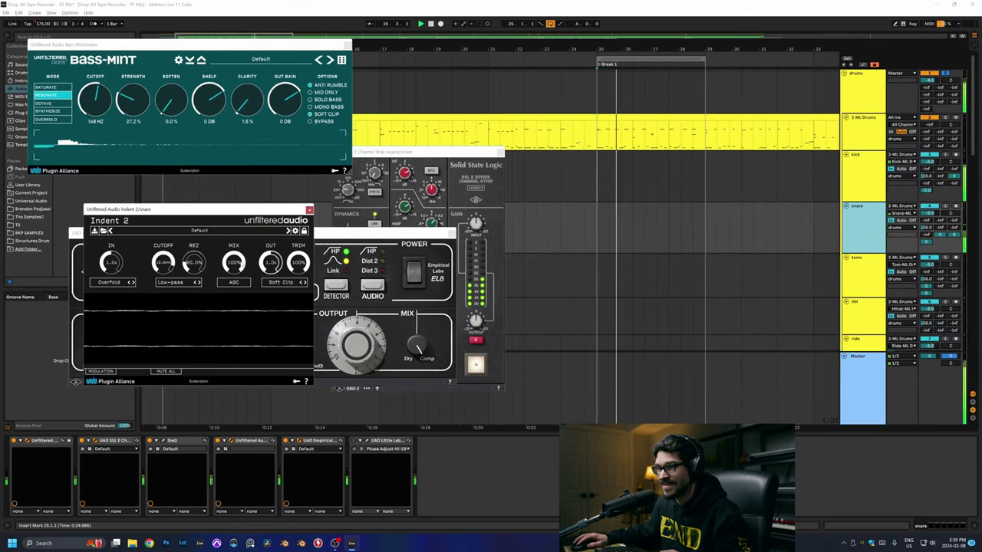
{"action": "left_click", "coordinate": [218, 443]}
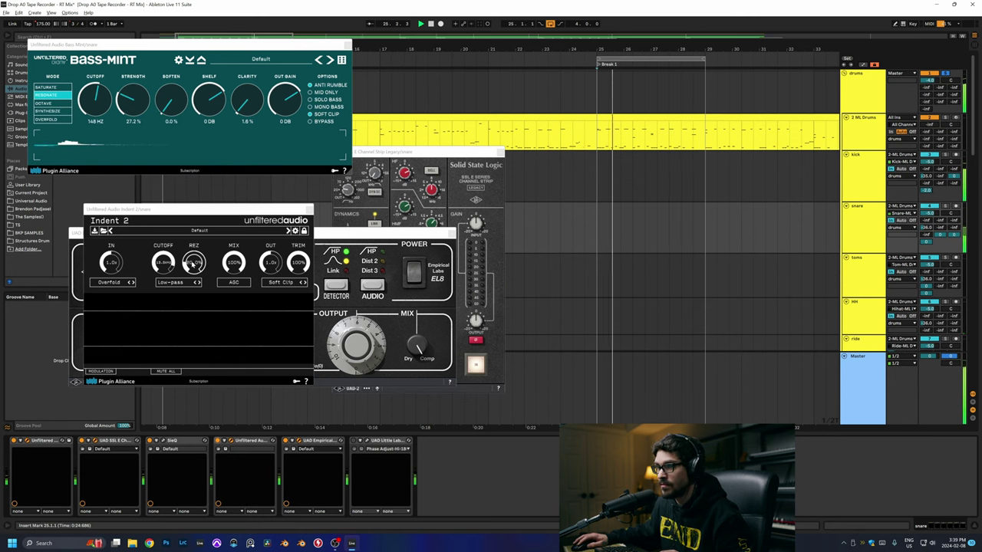
{"action": "left_click_drag", "start_coordinate": [194, 263], "coordinate": [204, 241]}
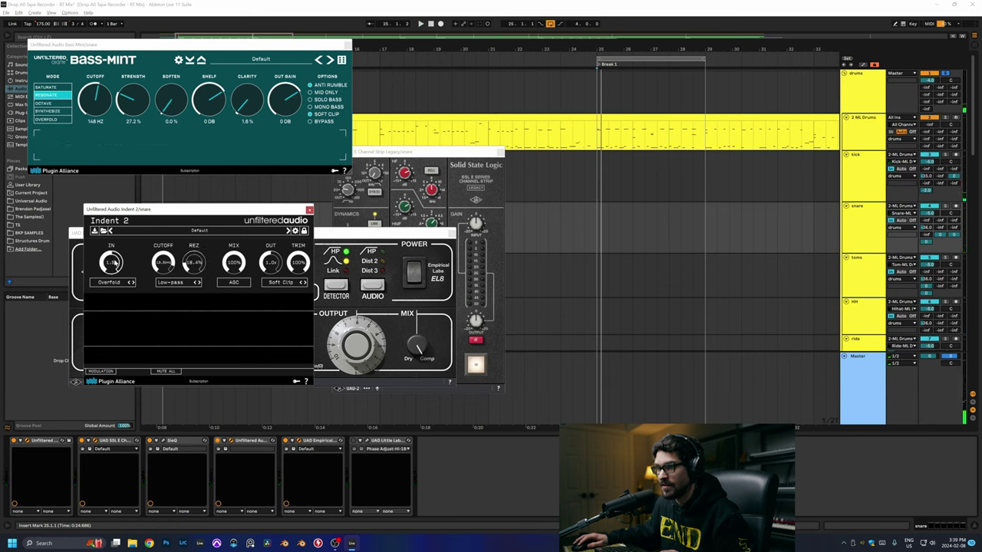
Step: Check the snare's Distressor, stop playback, and close the Distressor, SSL E Channel Strip, Indent 2 and Bass-Mint windows
{"action": "left_click", "coordinate": [299, 441]}
{"action": "left_click", "coordinate": [299, 442]}
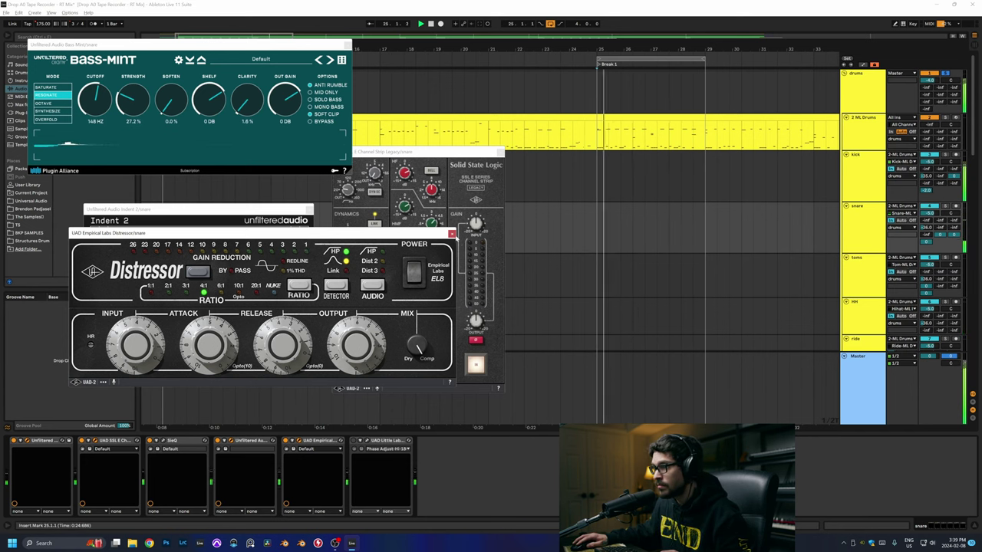
{"action": "left_click", "coordinate": [451, 234]}
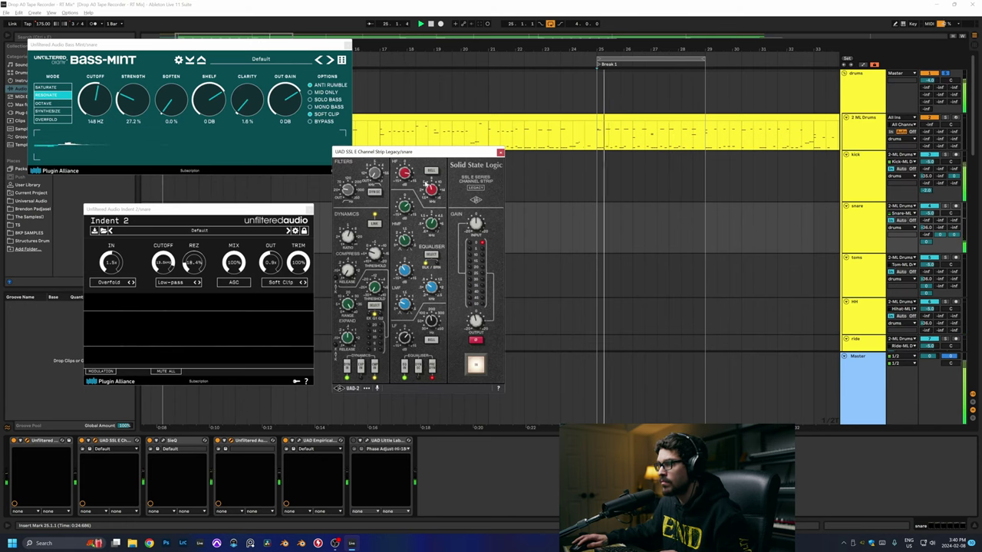
{"action": "left_click", "coordinate": [500, 152]}
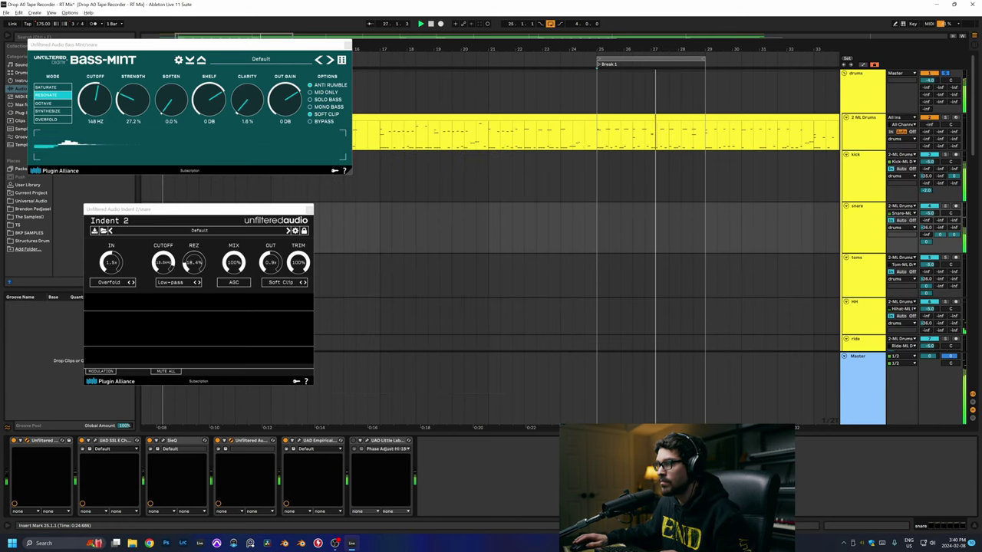
{"action": "key", "text": "space"}
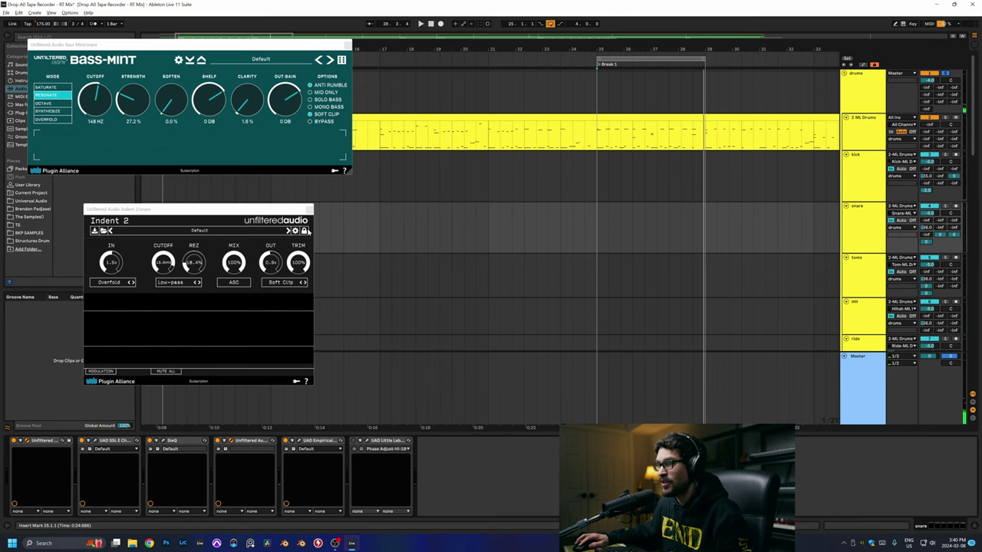
{"action": "left_click", "coordinate": [309, 210]}
{"action": "left_click", "coordinate": [350, 44]}
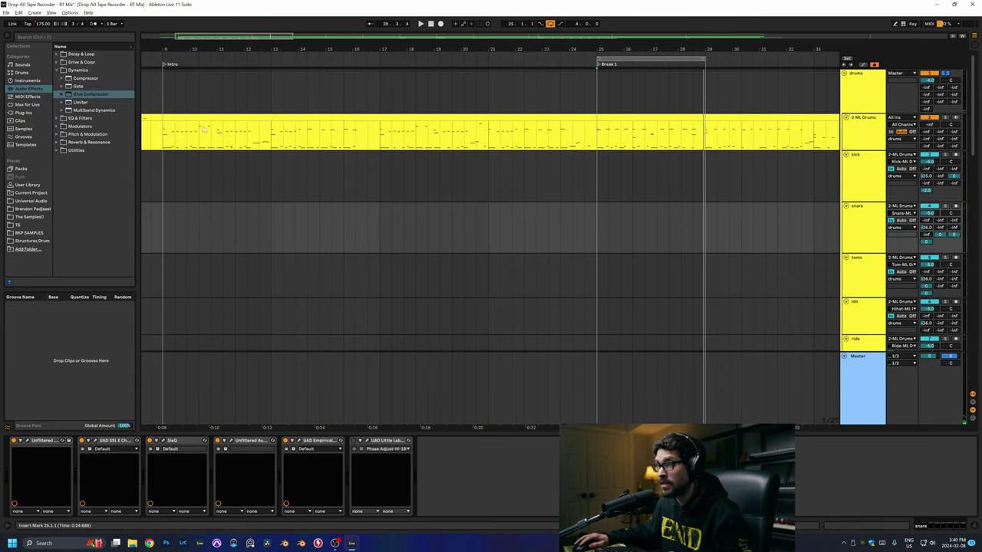
Step: Loop the 16-bar intro section from bar 9 to bar 25 across the drum tracks
{"action": "left_click", "coordinate": [164, 92]}
{"action": "left_click", "coordinate": [452, 232]}
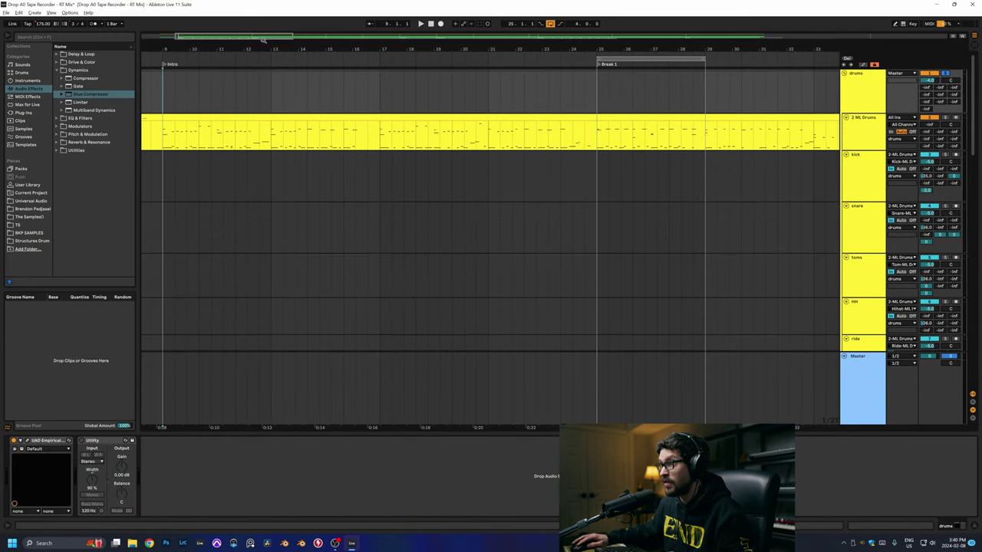
{"action": "left_click_drag", "start_coordinate": [705, 89], "coordinate": [163, 83]}
{"action": "left_click_drag", "start_coordinate": [596, 75], "coordinate": [168, 101]}
{"action": "key", "text": "ctrl+l"}
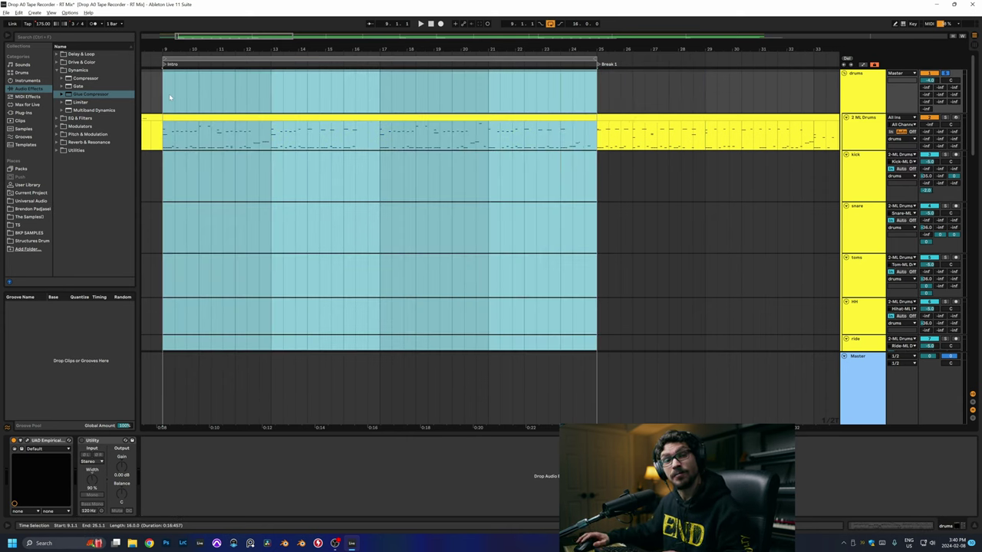
Step: Deactivate the guitar group and play the looped intro from bar 9 to hear the bass with the drums
{"action": "scroll", "coordinate": [550, 326], "scroll_direction": "down", "scroll_amount": 6}
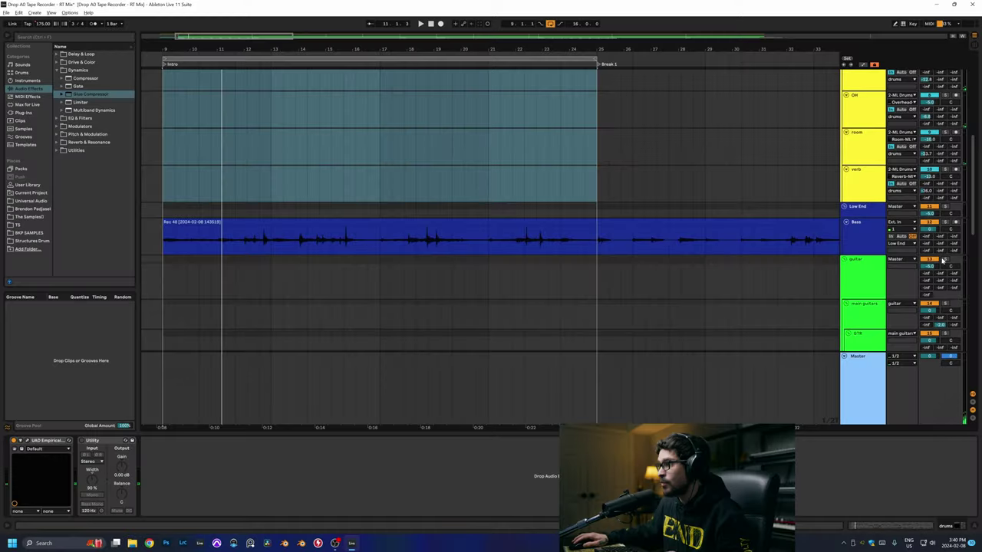
{"action": "left_click", "coordinate": [867, 245]}
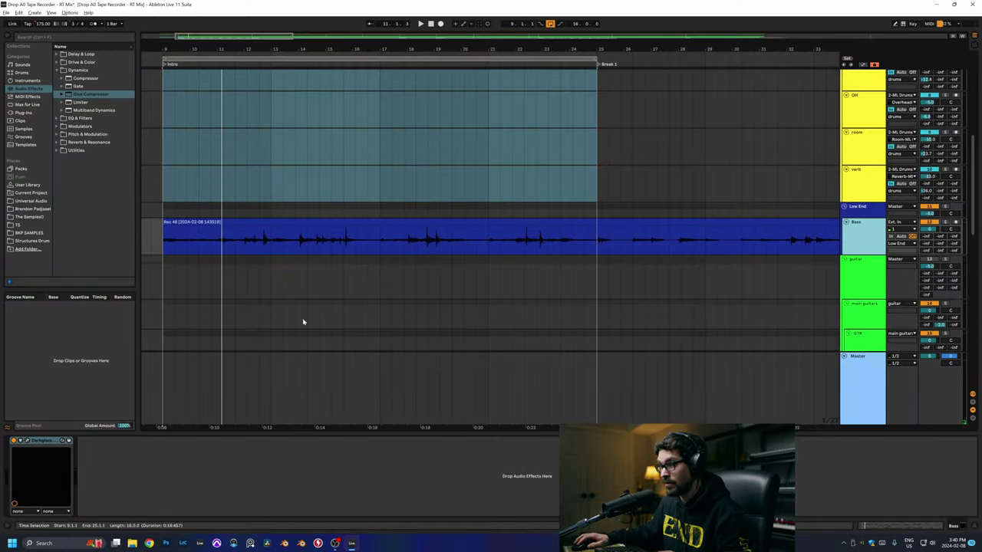
{"action": "key", "text": "space"}
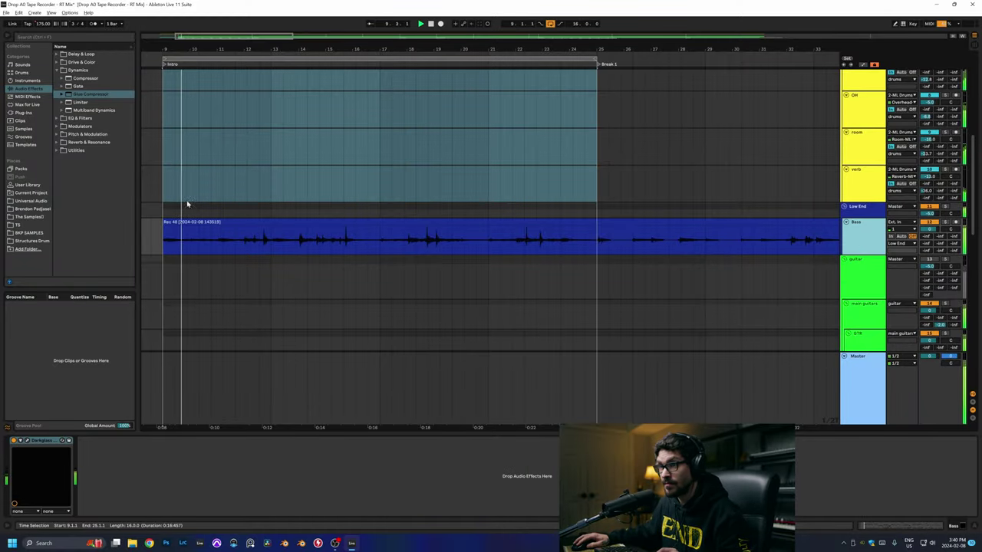
{"action": "left_click", "coordinate": [184, 251]}
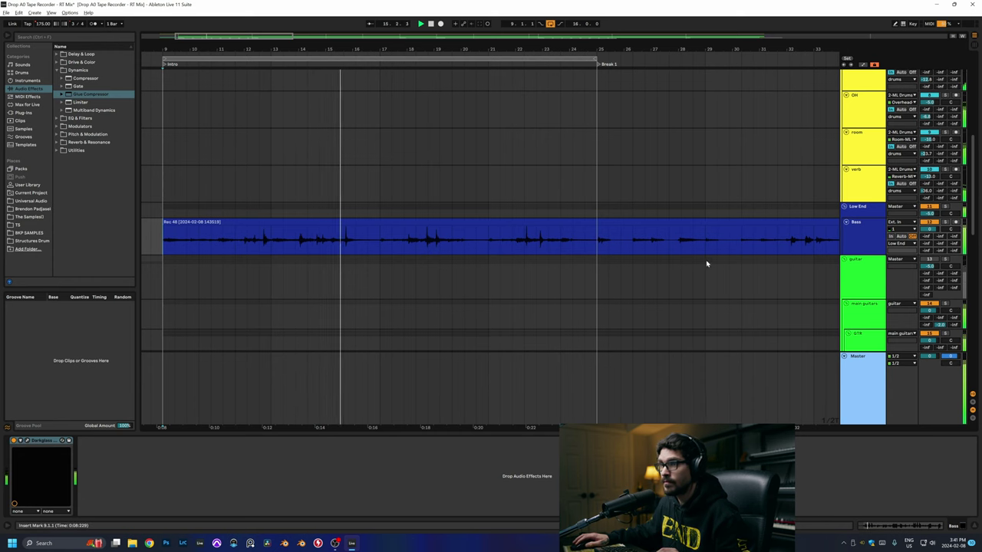
Step: Search the plug-ins for "fab" and add the VST3 FabFilter Pro-Q 3 to the Bass track
{"action": "left_click", "coordinate": [92, 36]}
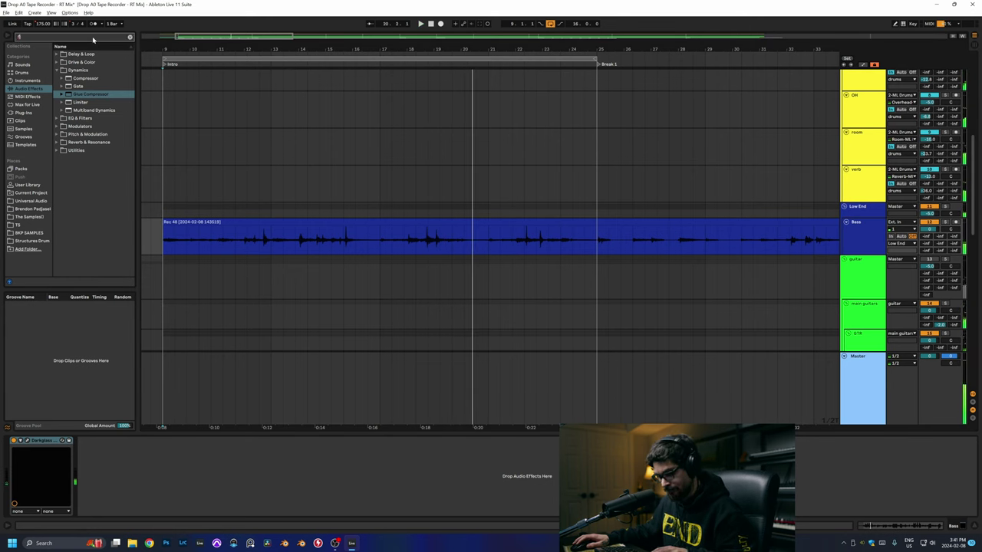
{"action": "type", "text": "fab"}
{"action": "left_click", "coordinate": [32, 105]}
{"action": "left_click", "coordinate": [35, 113]}
{"action": "left_click", "coordinate": [63, 70]}
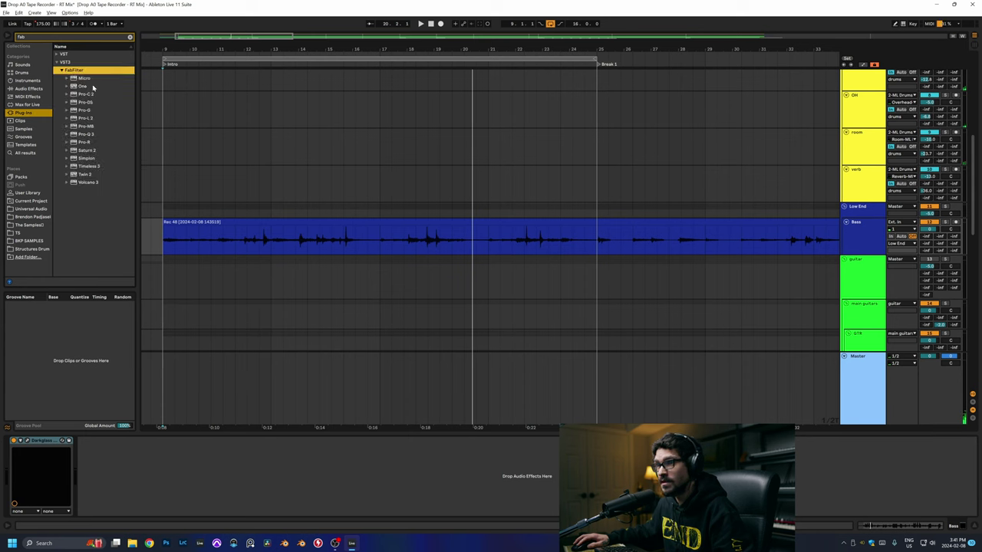
{"action": "left_click", "coordinate": [91, 135]}
{"action": "double_click", "coordinate": [90, 135]}
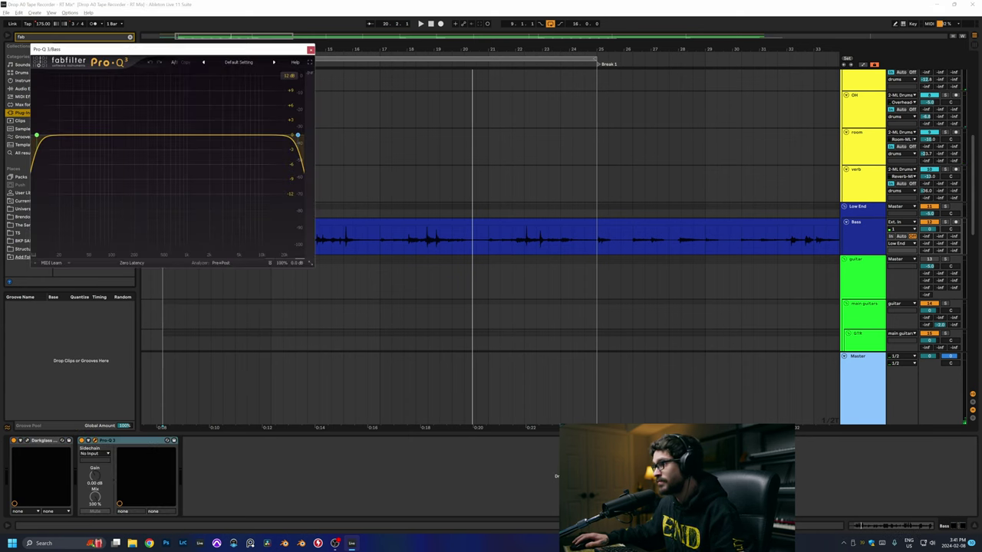
Step: Duplicate the Bass track together with its plugins and reselect the original Bass track
{"action": "left_click", "coordinate": [873, 237]}
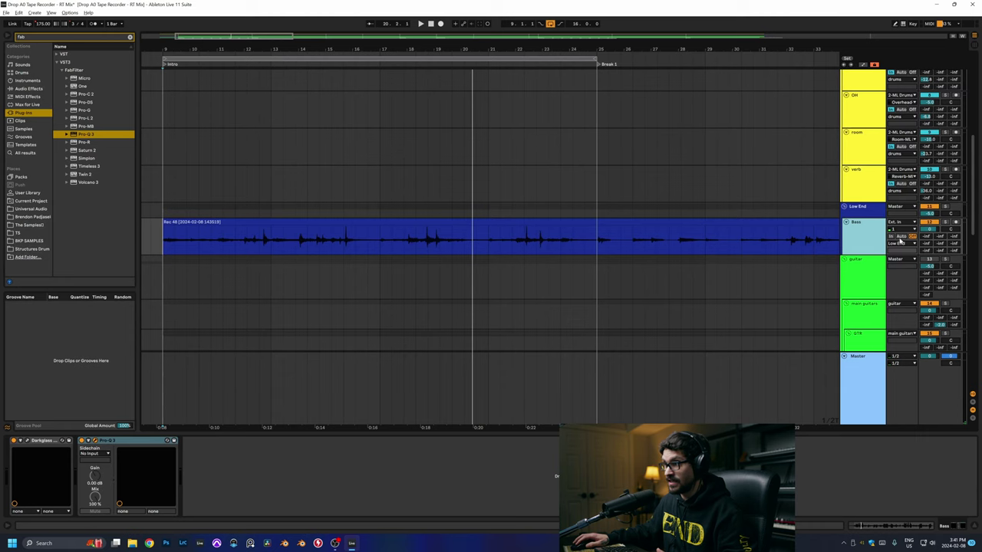
{"action": "key", "text": "ctrl+d"}
{"action": "left_click", "coordinate": [864, 282]}
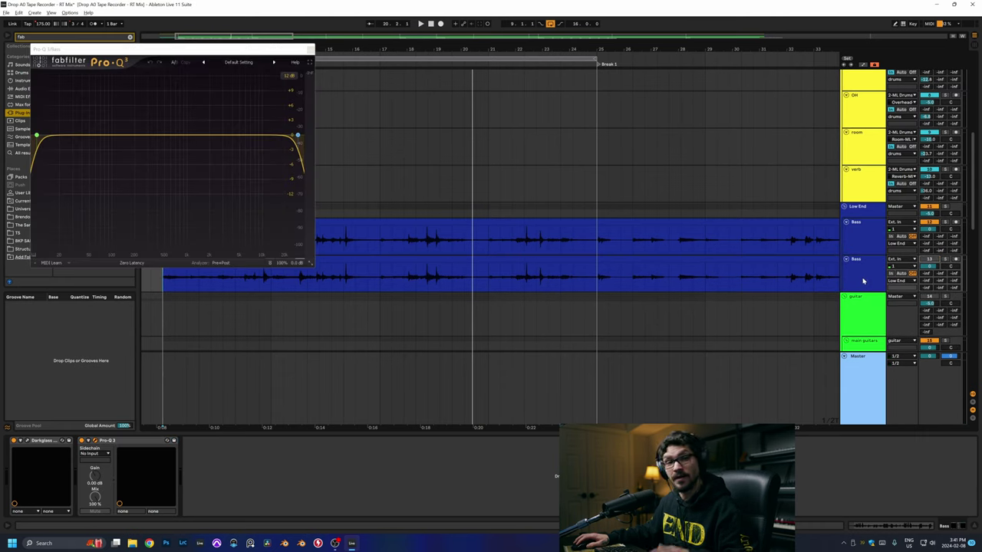
{"action": "left_click", "coordinate": [860, 239]}
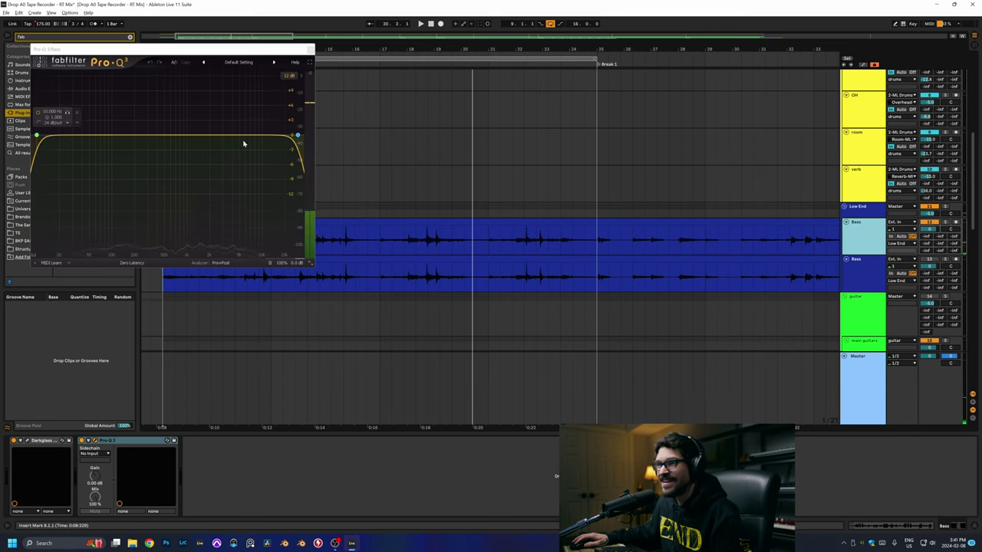
Step: Solo the original Bass track and pull Pro-Q 3's 24 dB/oct high cut down to about 148 Hz during playback
{"action": "left_click_drag", "start_coordinate": [178, 228], "coordinate": [271, 269]}
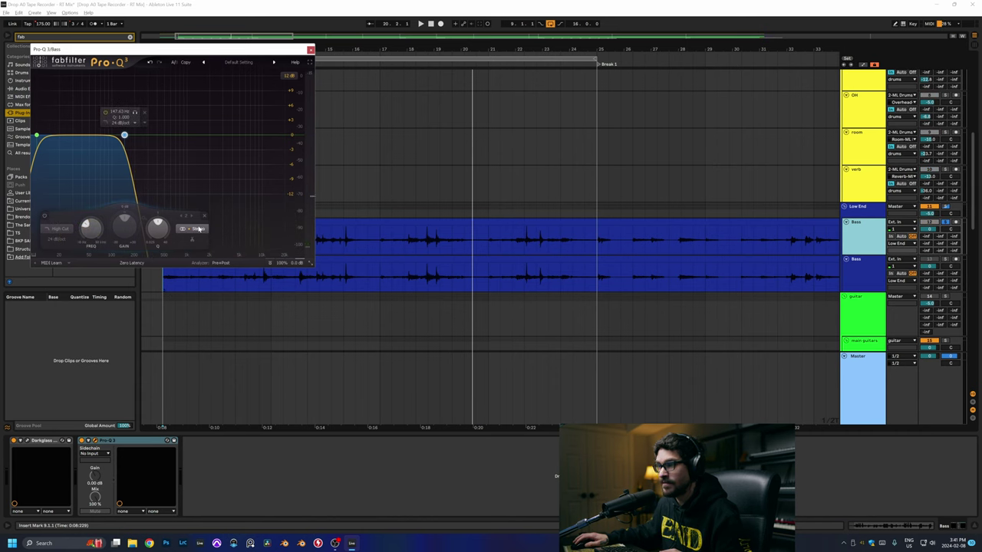
{"action": "key", "text": "space"}
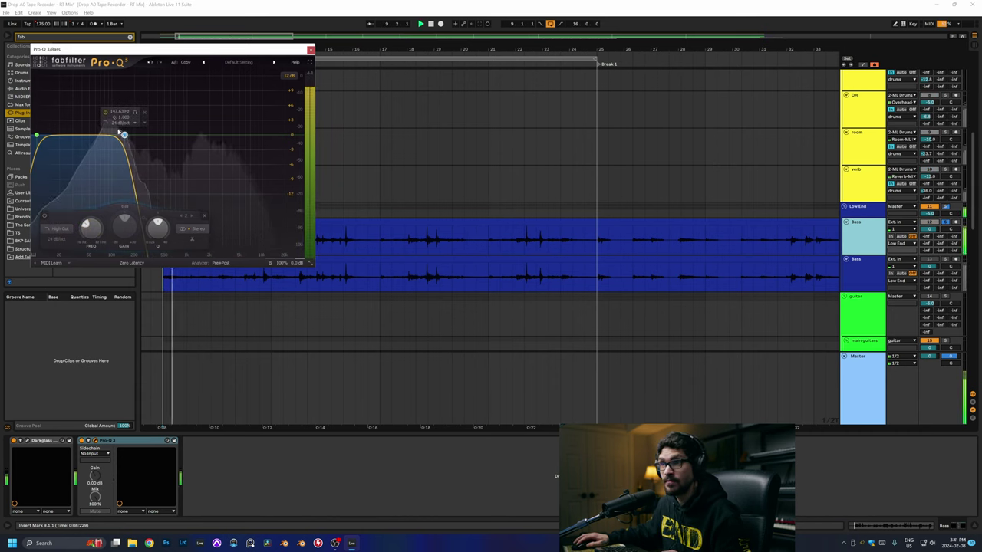
{"action": "mouse_move", "coordinate": [90, 228]}
{"action": "left_mouse_down"}
{"action": "mouse_move", "coordinate": [99, 195]}
{"action": "mouse_move", "coordinate": [92, 245]}
{"action": "left_mouse_up"}
{"action": "left_click_drag", "start_coordinate": [217, 49], "coordinate": [399, 84]}
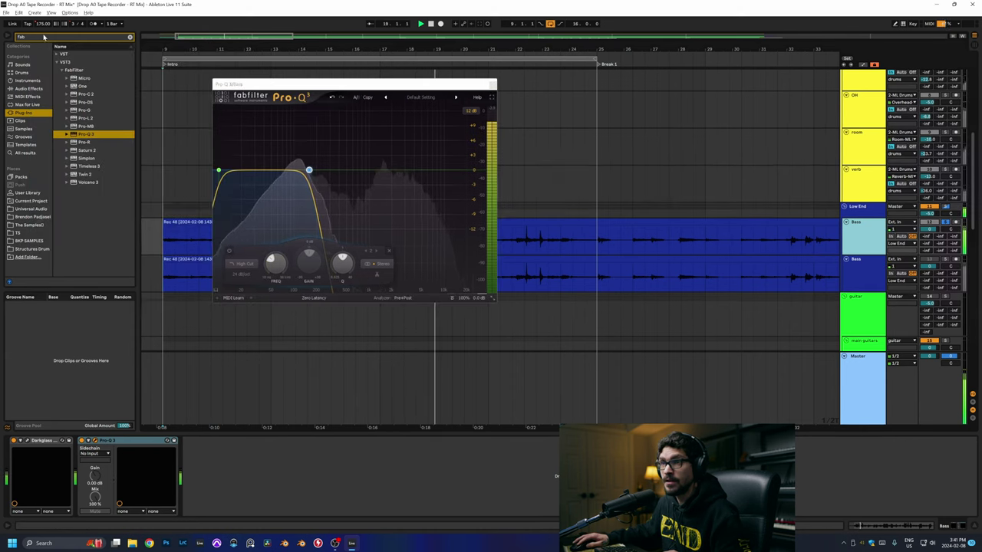
Step: Add FabFilter Pro-C 2 after Pro-Q 3 on the low-band Bass track and lengthen its release to about 521 ms
{"action": "double_click", "coordinate": [84, 93]}
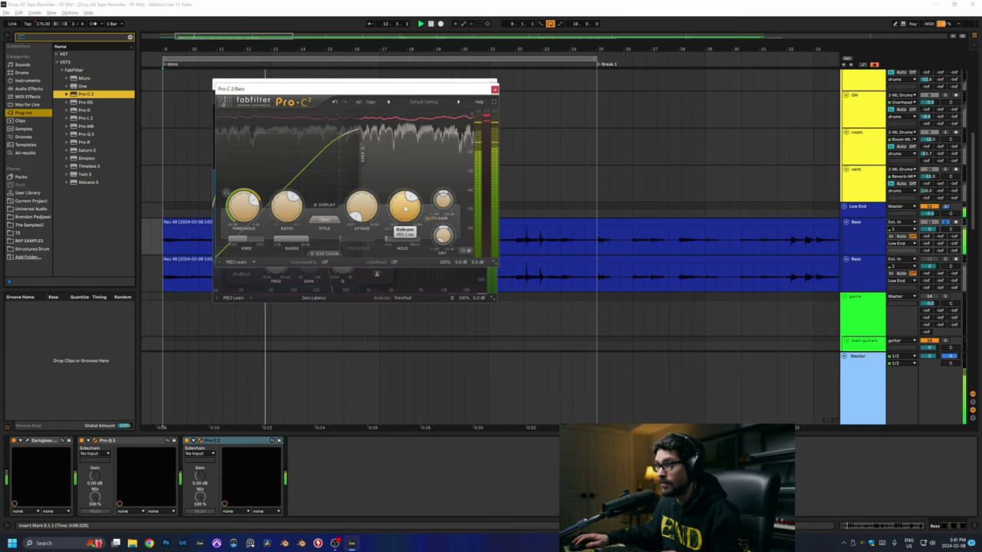
{"action": "left_click_drag", "start_coordinate": [405, 206], "coordinate": [424, 192]}
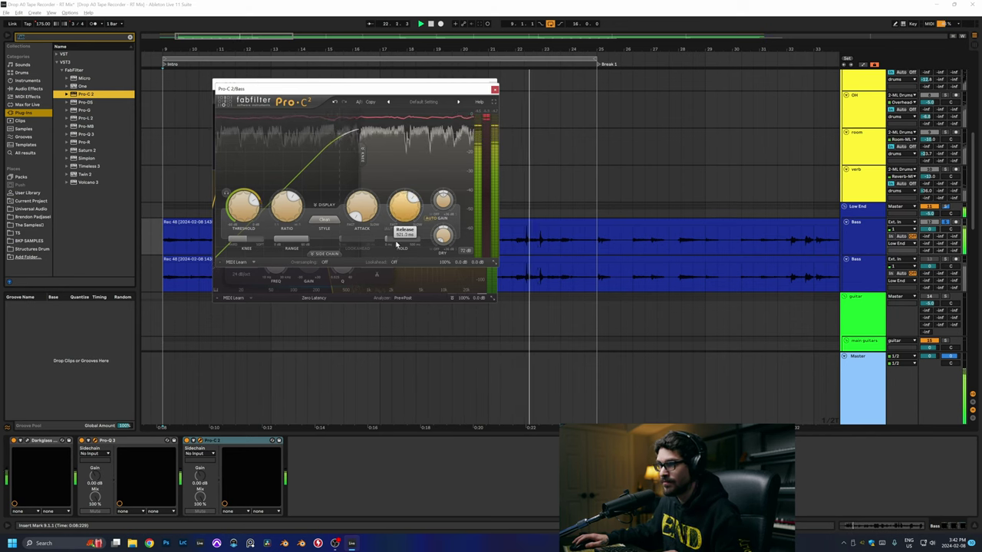
Step: Switch the low-band Bass track's Pro-C 2 to the Opto style, and close the Pro-C 2 and Pro-Q 3 windows
{"action": "mouse_move", "coordinate": [239, 215]}
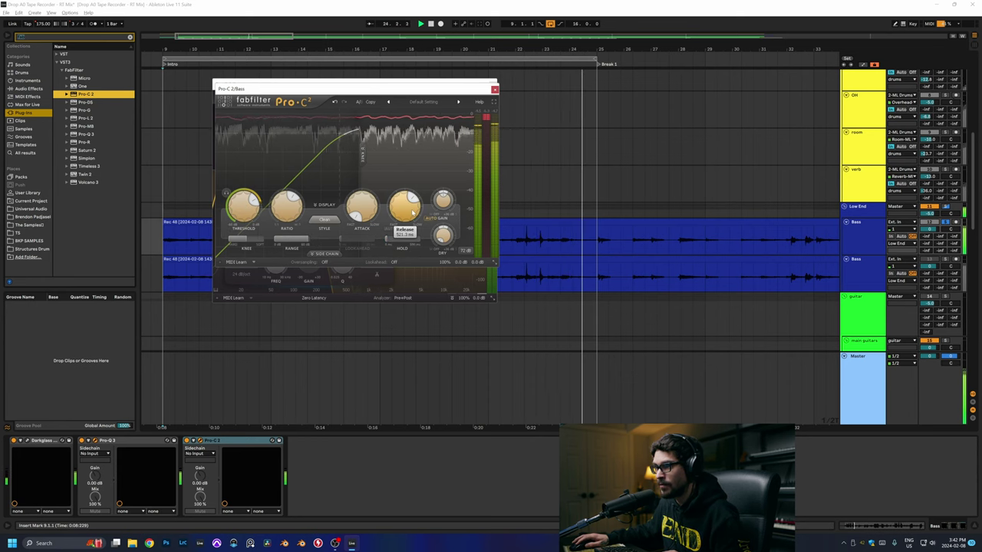
{"action": "mouse_move", "coordinate": [355, 217]}
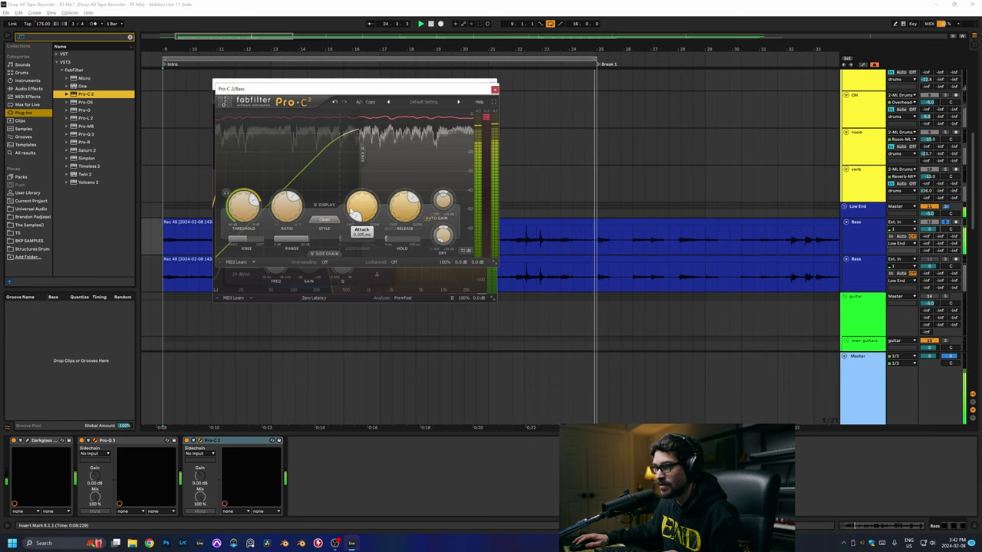
{"action": "left_click", "coordinate": [323, 221]}
{"action": "left_click", "coordinate": [328, 245]}
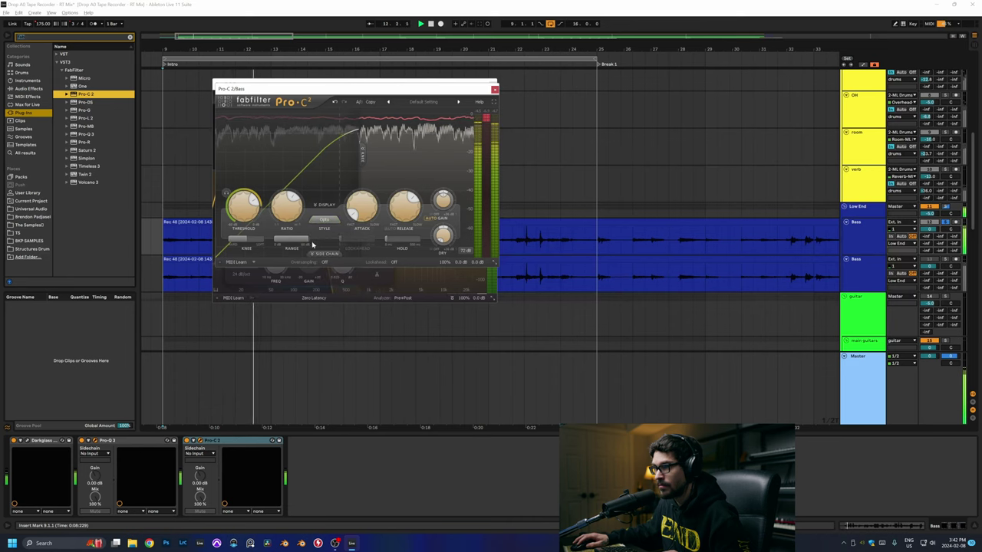
{"action": "mouse_move", "coordinate": [287, 211]}
{"action": "mouse_move", "coordinate": [244, 206]}
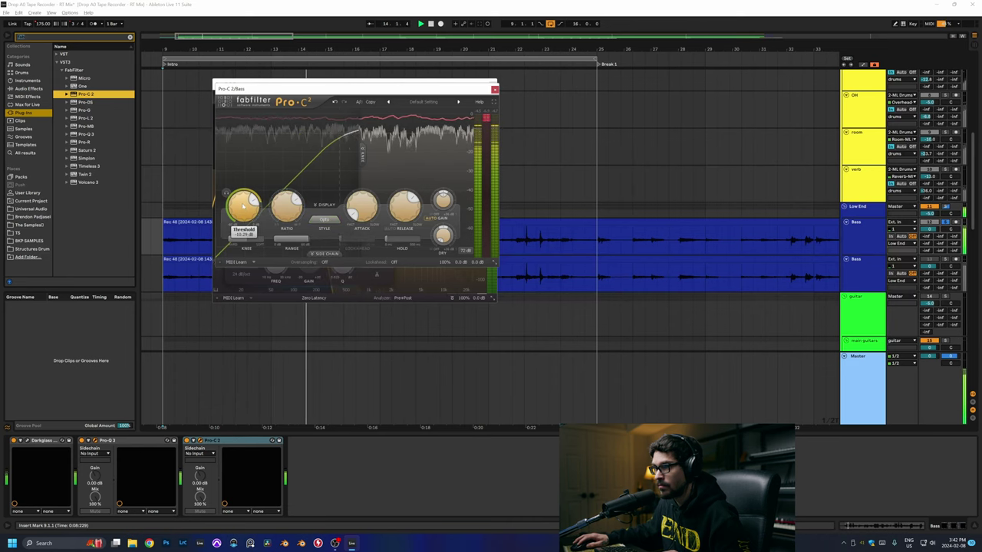
{"action": "left_click", "coordinate": [495, 89]}
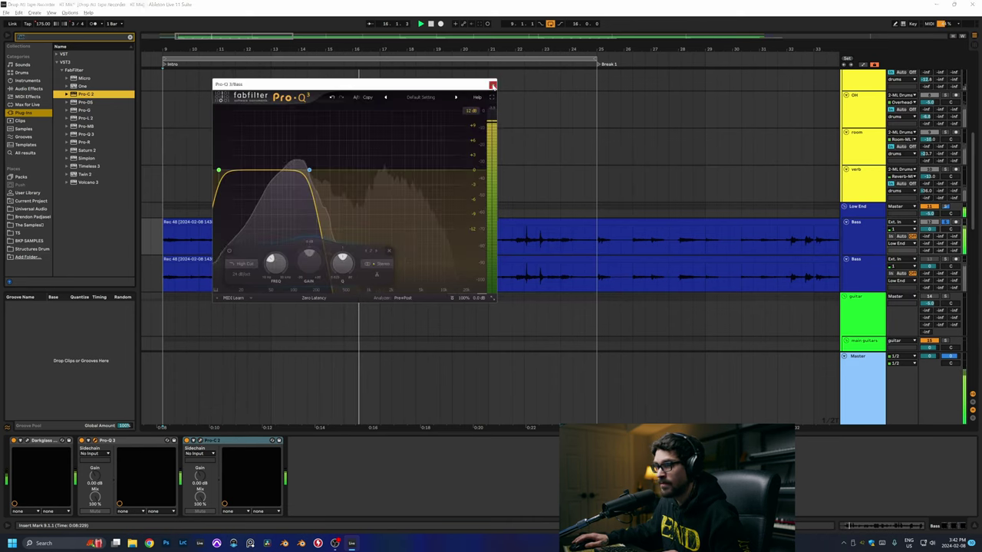
{"action": "left_click", "coordinate": [494, 87]}
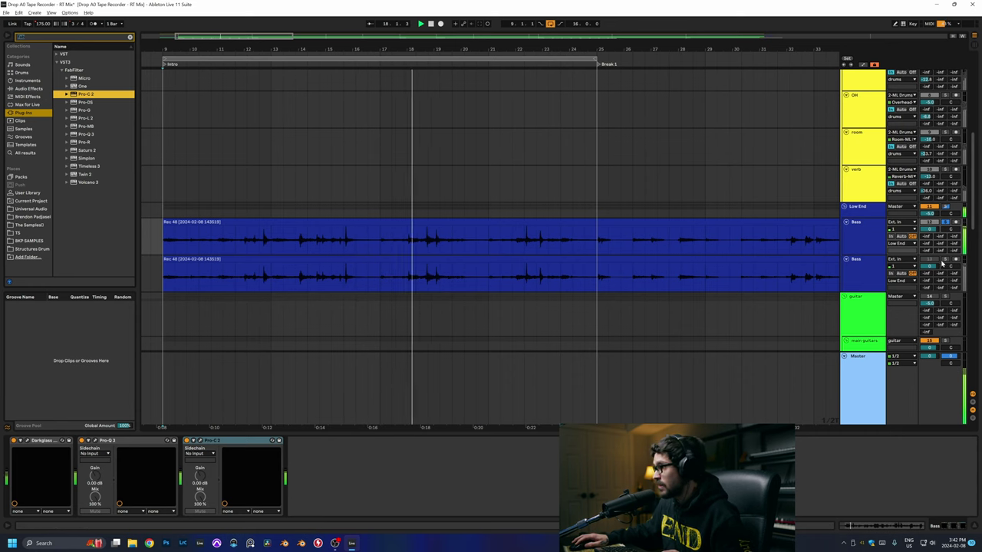
Step: Solo the duplicate Bass track and raise Pro-Q 3's 24 dB/oct low cut to remove the low end, and close the plugin window
{"action": "left_click", "coordinate": [871, 267]}
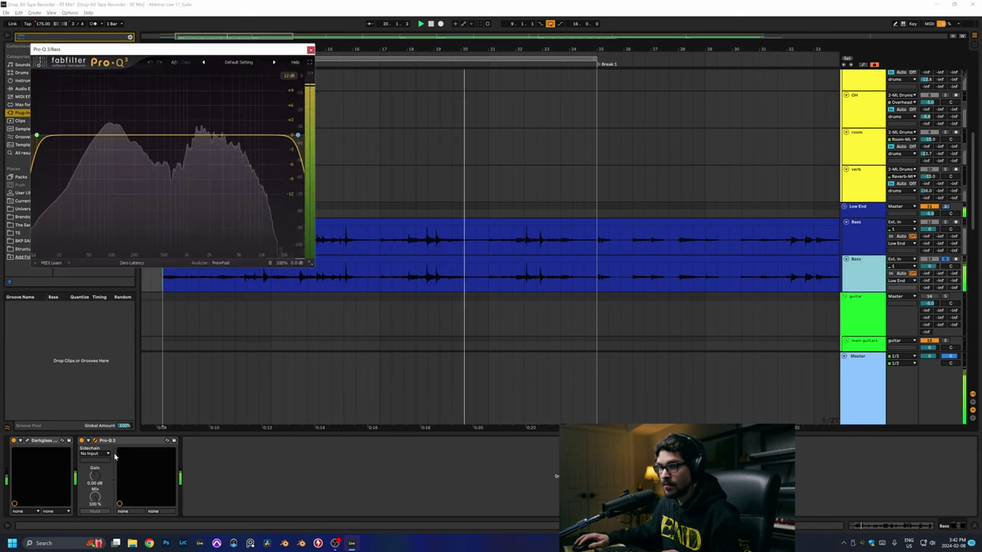
{"action": "mouse_move", "coordinate": [290, 255]}
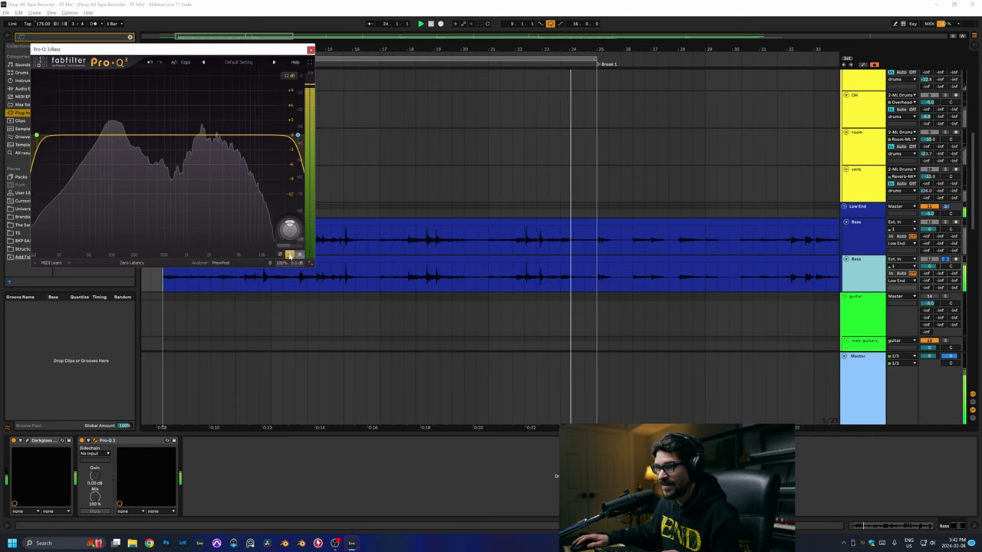
{"action": "left_click", "coordinate": [46, 137]}
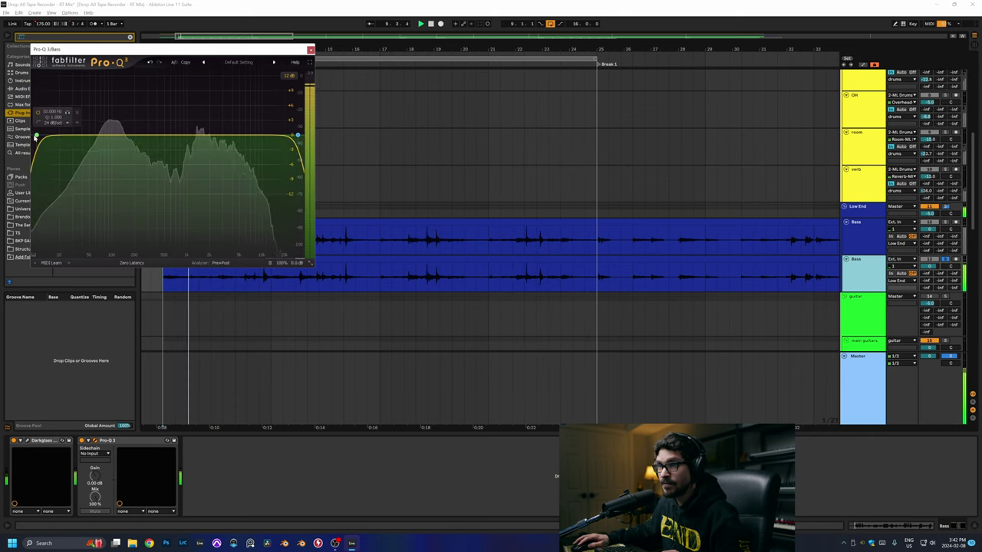
{"action": "left_click_drag", "start_coordinate": [88, 228], "coordinate": [88, 195]}
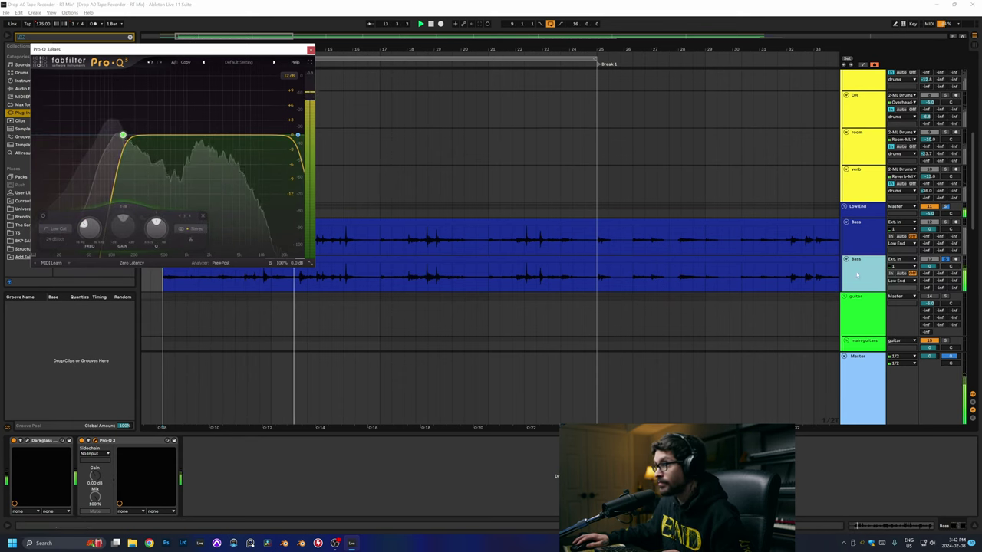
{"action": "left_click", "coordinate": [310, 50]}
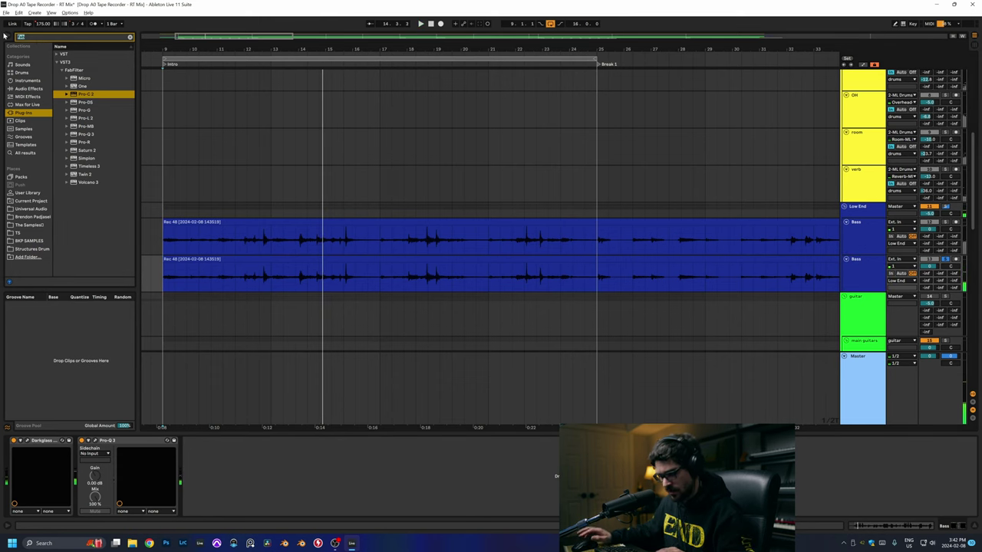
Step: Search the plug-ins for "ml" and add ML Sound Lab's Amped - Bass to the duplicate Bass track, with the loop playing
{"action": "type", "text": "ml"}
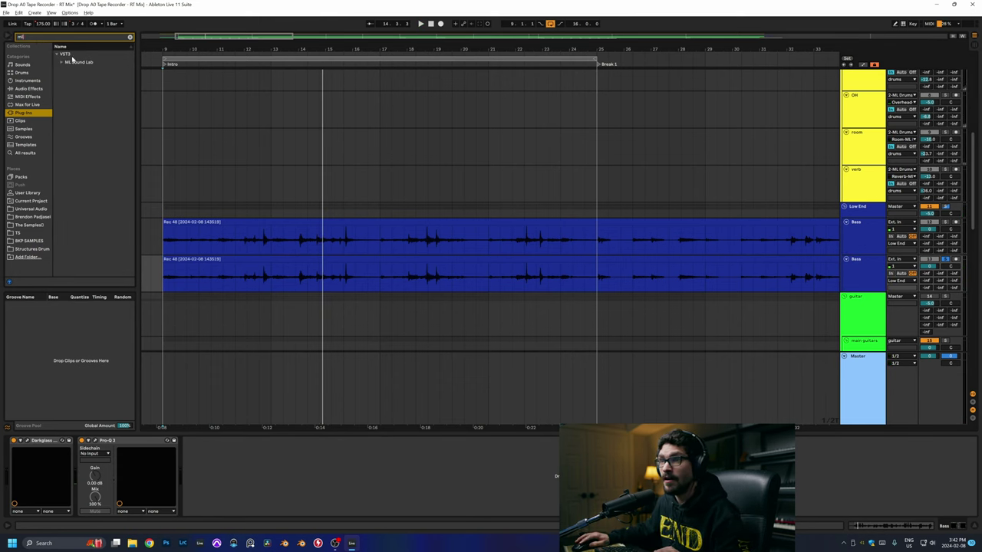
{"action": "left_click", "coordinate": [66, 64]}
{"action": "left_click", "coordinate": [100, 70]}
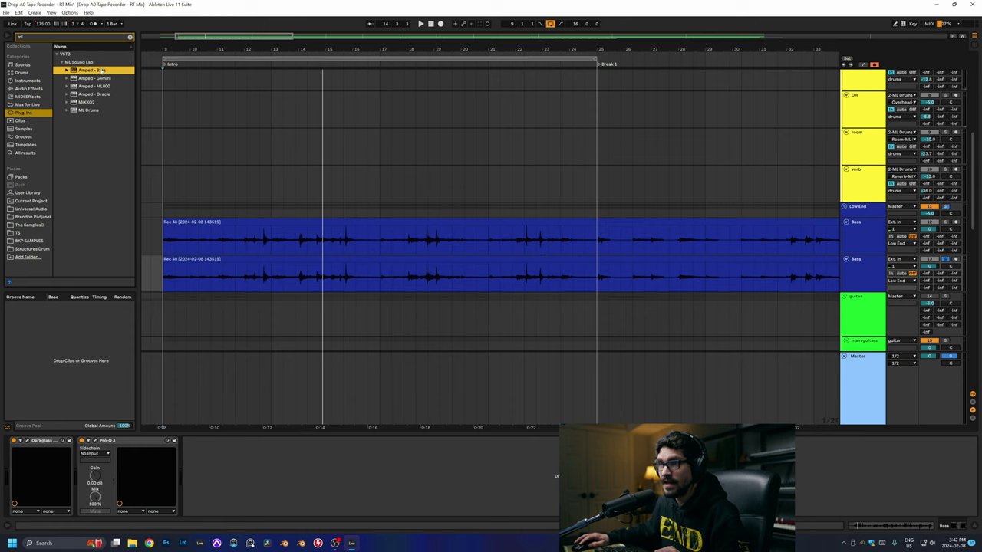
{"action": "left_click_drag", "start_coordinate": [556, 475], "coordinate": [555, 476]}
{"action": "key", "text": "space"}
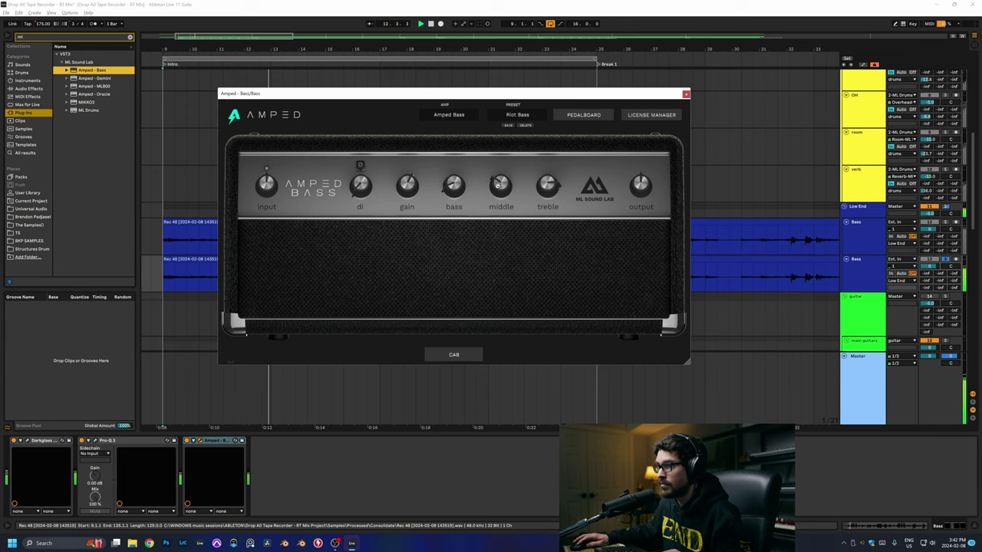
Step: Move Amped - Bass ahead of Pro-Q 3 in the duplicate Bass track's chain and bring up both plugin windows
{"action": "left_click_drag", "start_coordinate": [211, 440], "coordinate": [80, 443]}
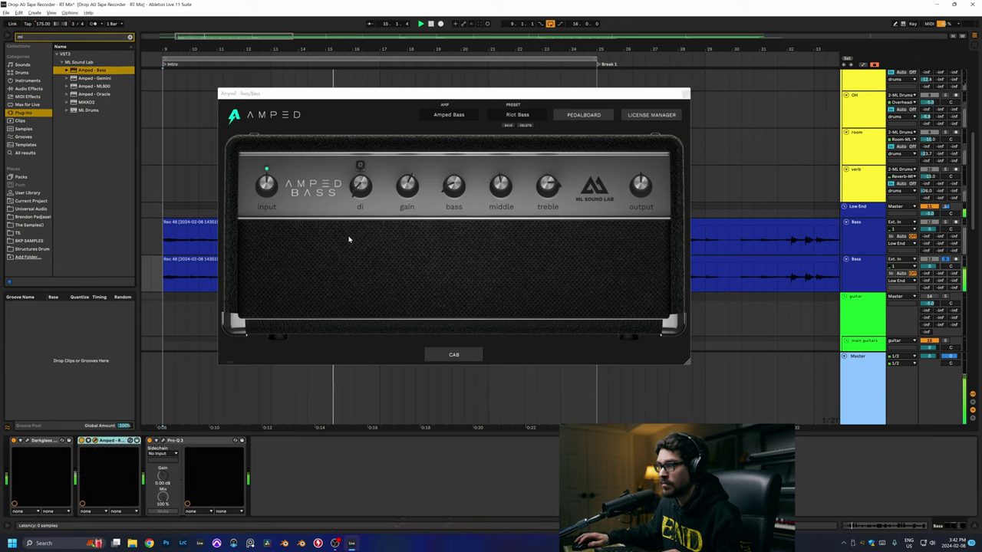
{"action": "left_click", "coordinate": [163, 441]}
{"action": "left_click", "coordinate": [398, 93]}
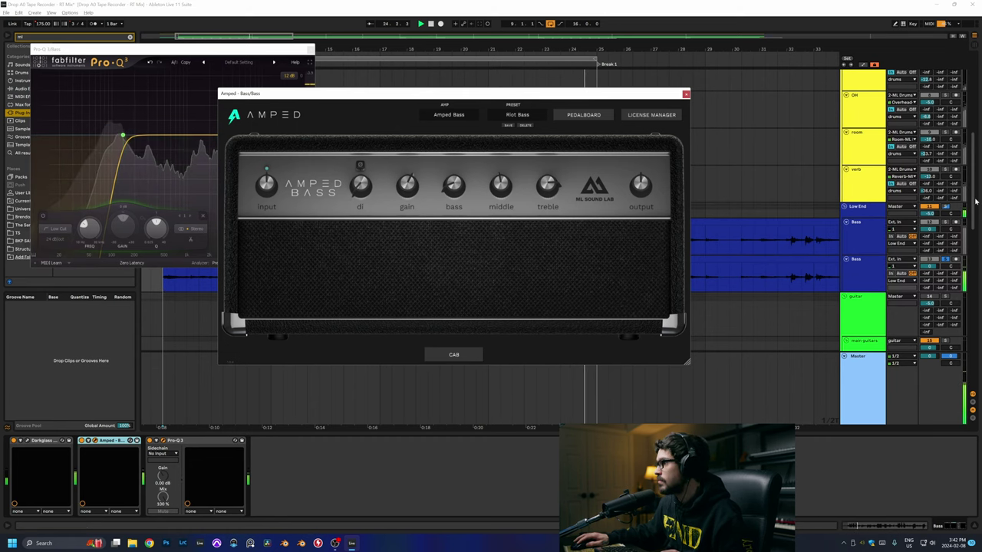
Step: Solo the Low End group to hear both Bass tracks together, lower their volumes, and close the Amped - Bass window
{"action": "left_click", "coordinate": [945, 208]}
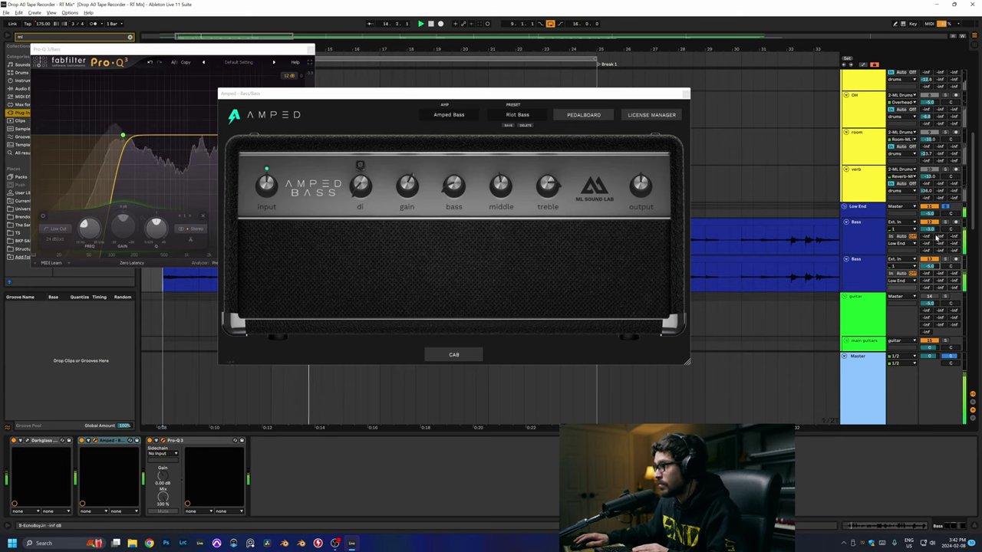
{"action": "left_click", "coordinate": [875, 269]}
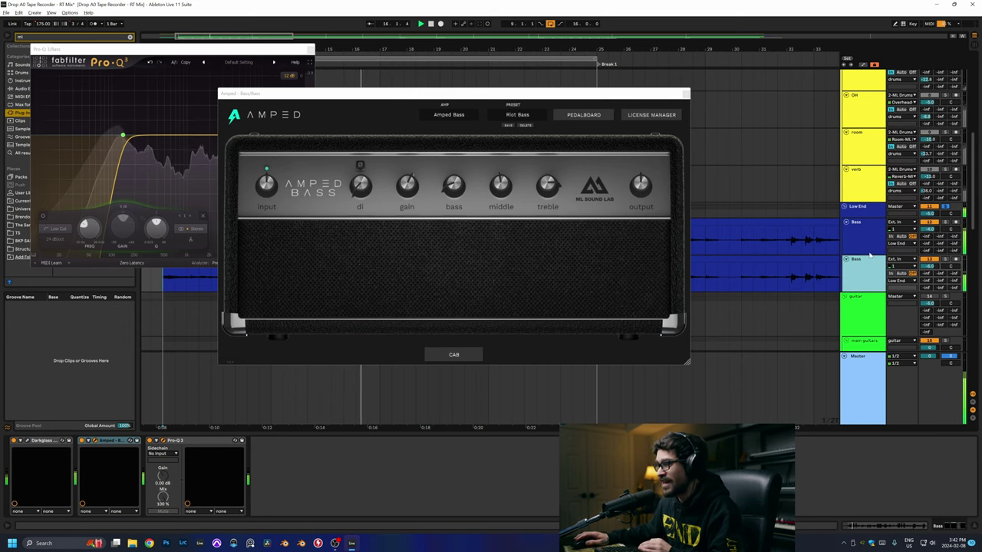
{"action": "left_click", "coordinate": [442, 176]}
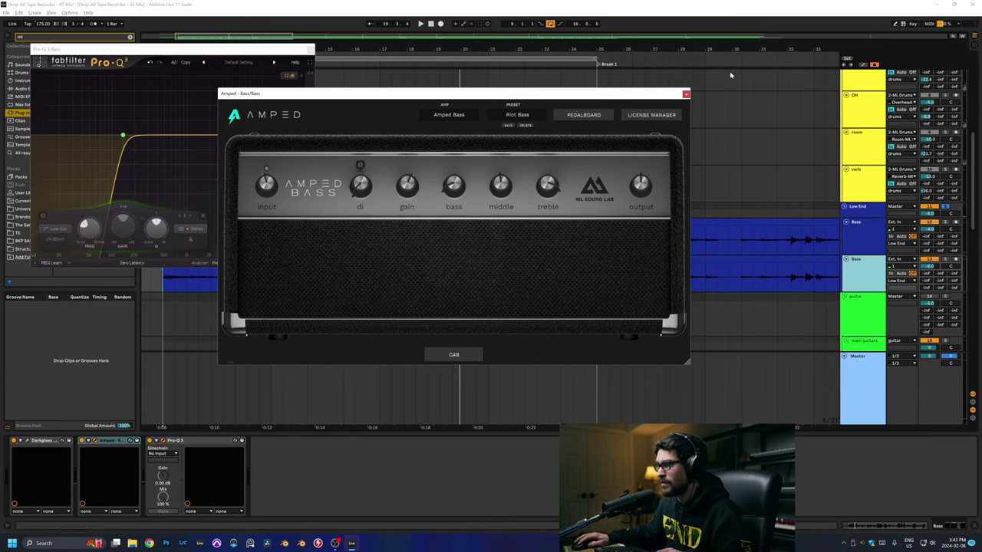
{"action": "left_click", "coordinate": [687, 95]}
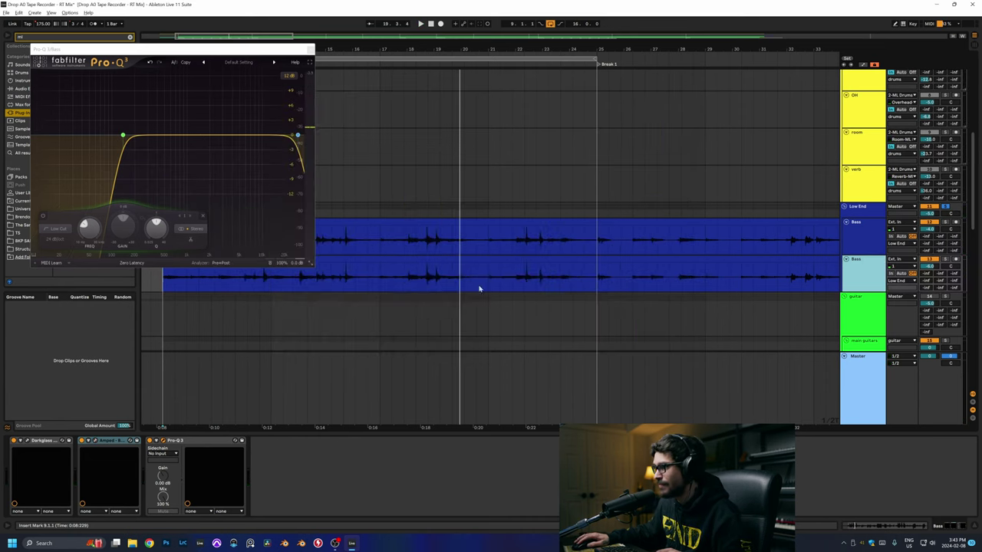
Step: Select the Low End group, unsolo it so the drums play too, and set its volume to about -2 dB
{"action": "key", "text": "Up"}
{"action": "key", "text": "Up"}
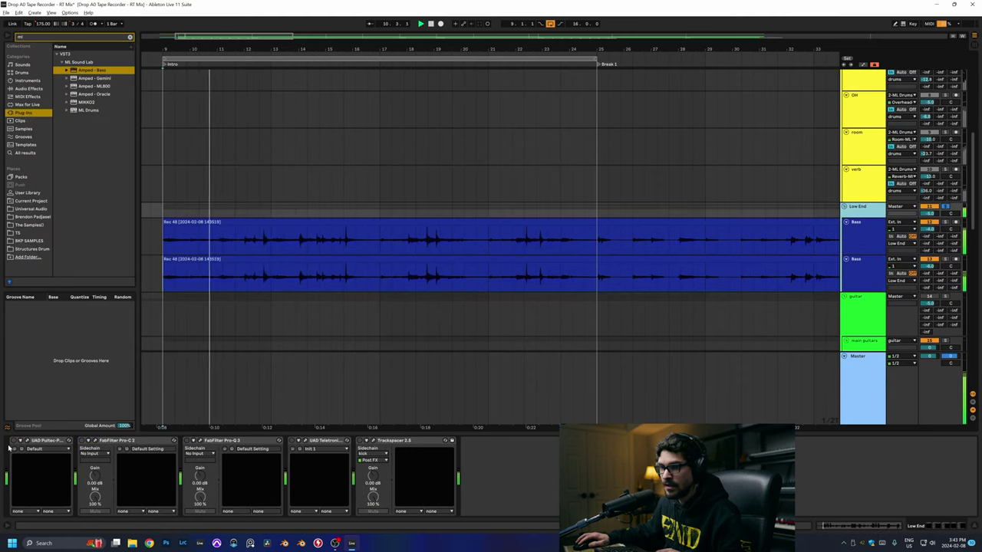
{"action": "left_click", "coordinate": [933, 213]}
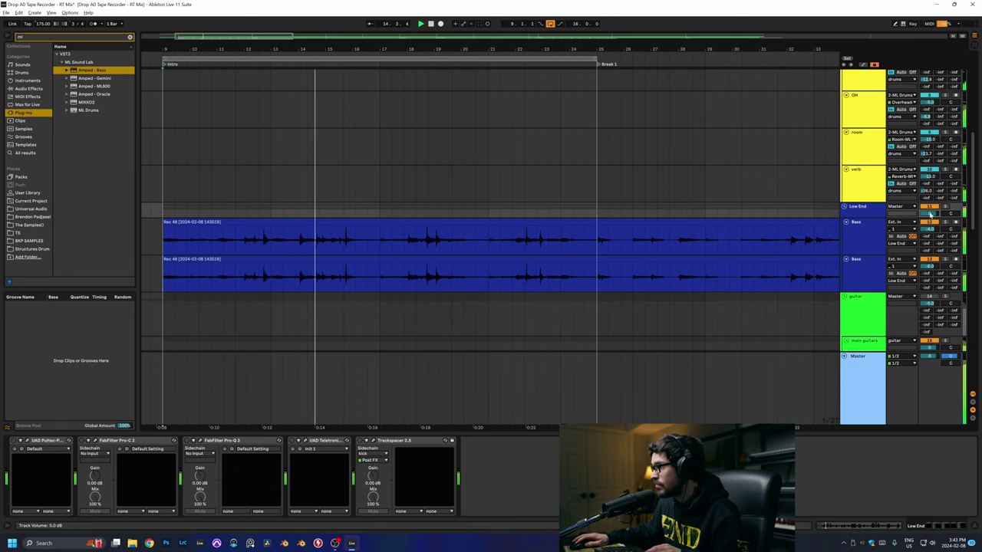
Step: Enable and open the UAD Pultec-Pro on the Low End group, and lower both Bass tracks' volume during playback
{"action": "left_click", "coordinate": [21, 441]}
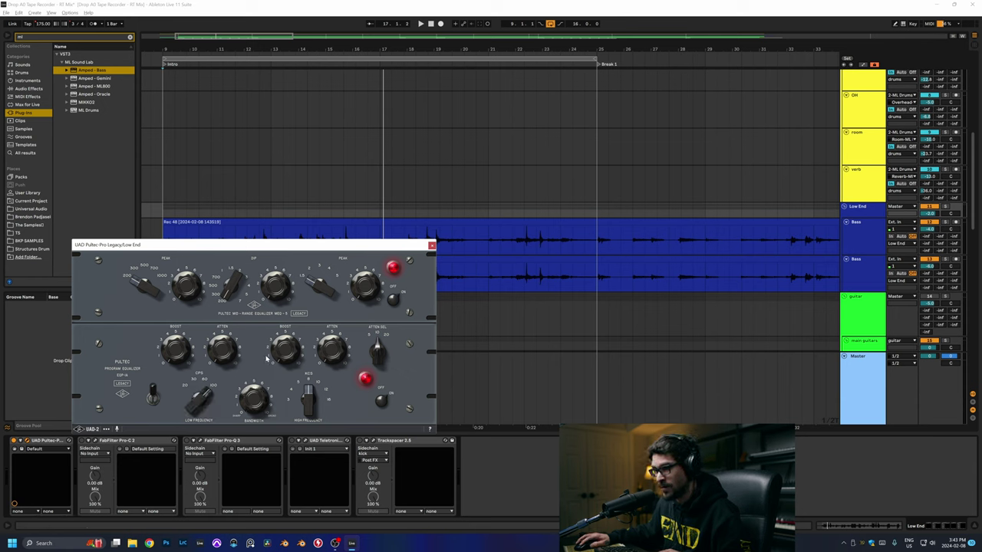
{"action": "key", "text": "space"}
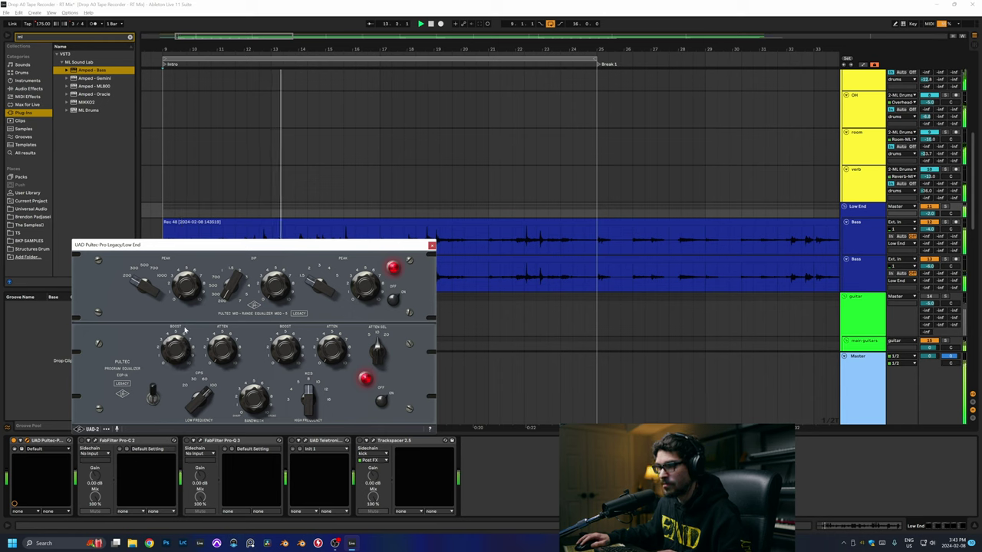
{"action": "left_click", "coordinate": [869, 227]}
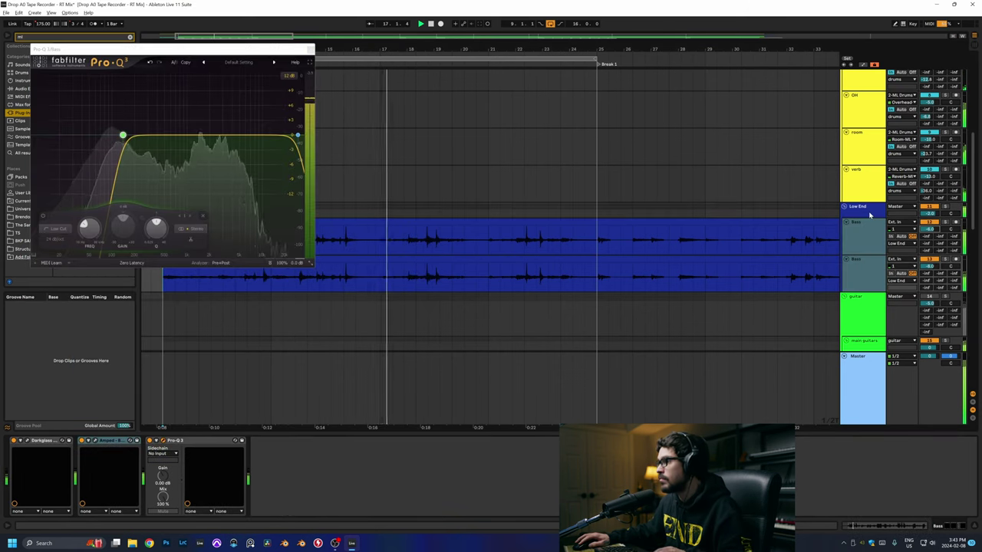
{"action": "left_click", "coordinate": [869, 214]}
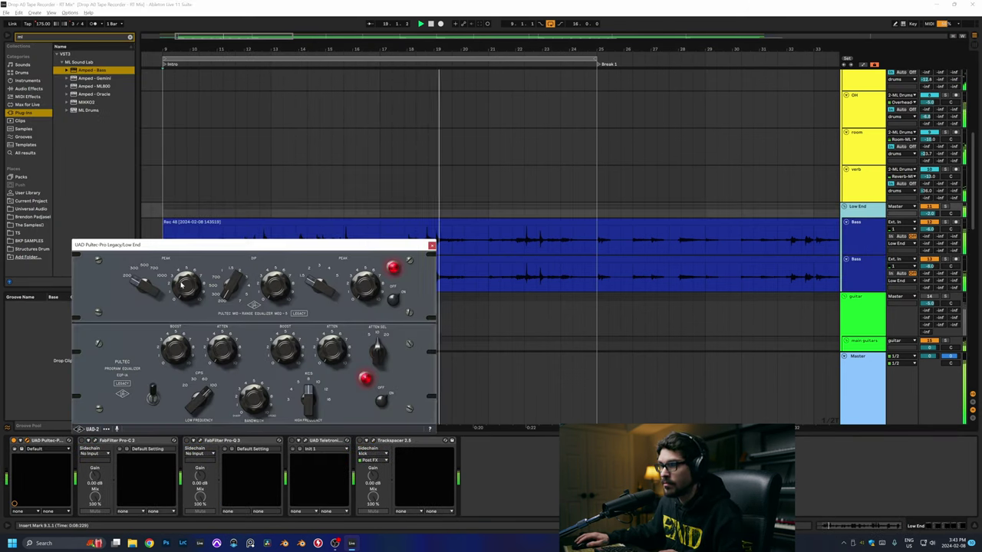
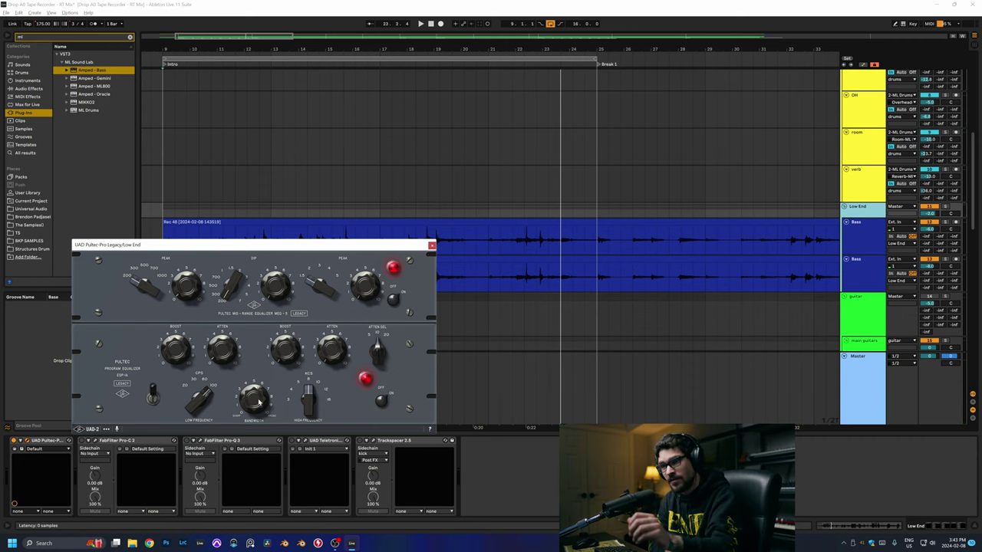
Step: Enable and open FabFilter Pro-C 2 on the Low End group and set its threshold to about -6.5 dB during playback
{"action": "key", "text": "space"}
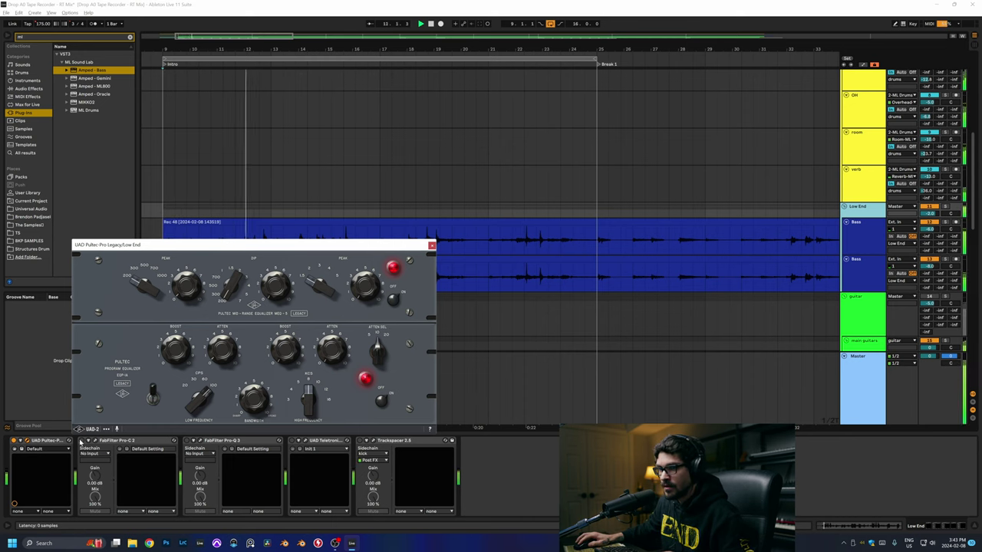
{"action": "left_click", "coordinate": [81, 442]}
{"action": "left_click_drag", "start_coordinate": [108, 394], "coordinate": [106, 346]}
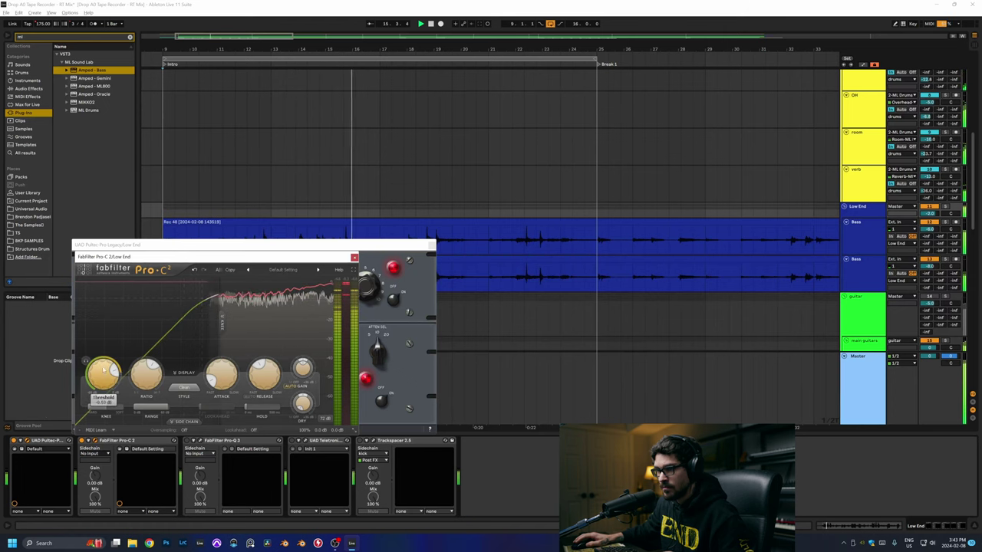
Step: Switch the Low End group's Pro-C 2 to the Opto style, raise its ratio, and replay the intro to hear it
{"action": "left_click", "coordinate": [184, 388]}
{"action": "left_click", "coordinate": [178, 407]}
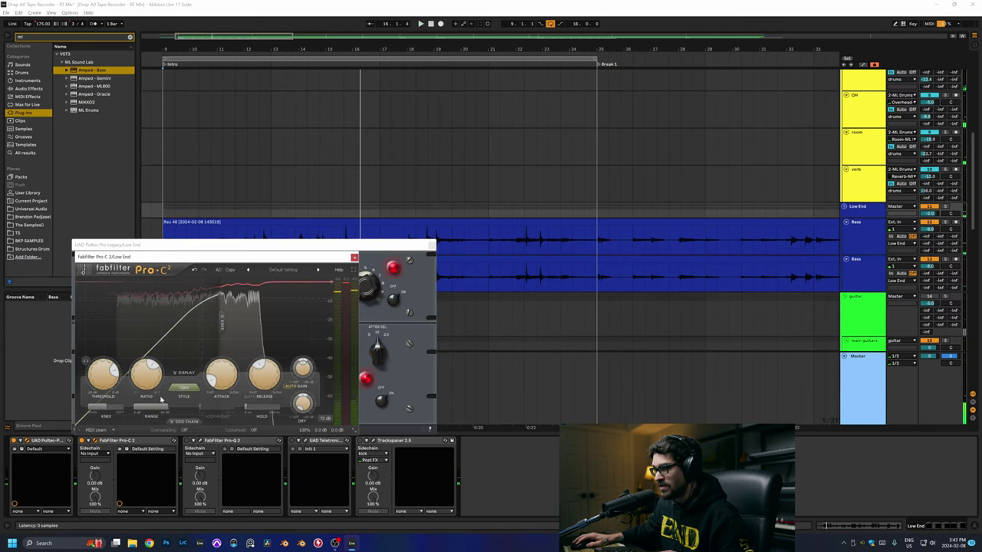
{"action": "left_click_drag", "start_coordinate": [146, 380], "coordinate": [146, 374]}
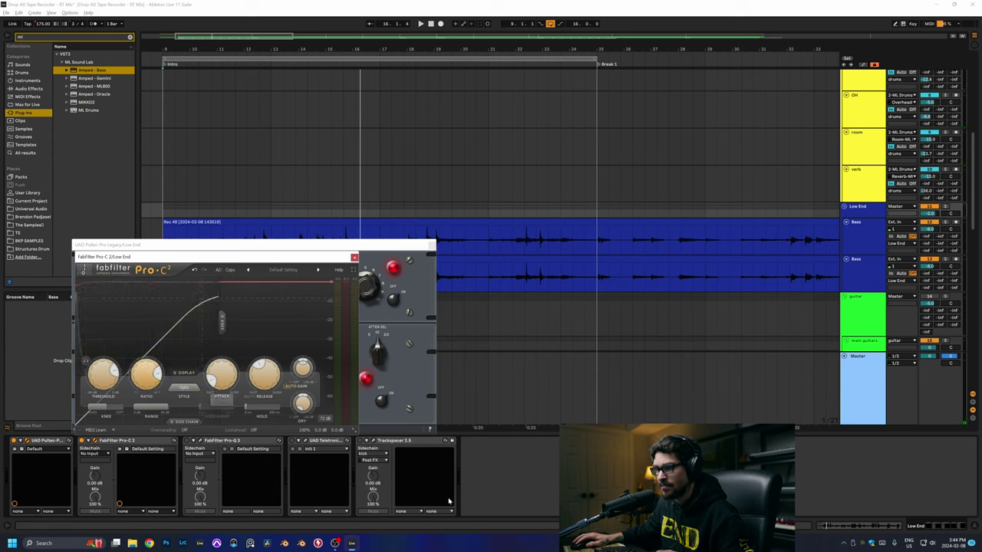
{"action": "key", "text": "space"}
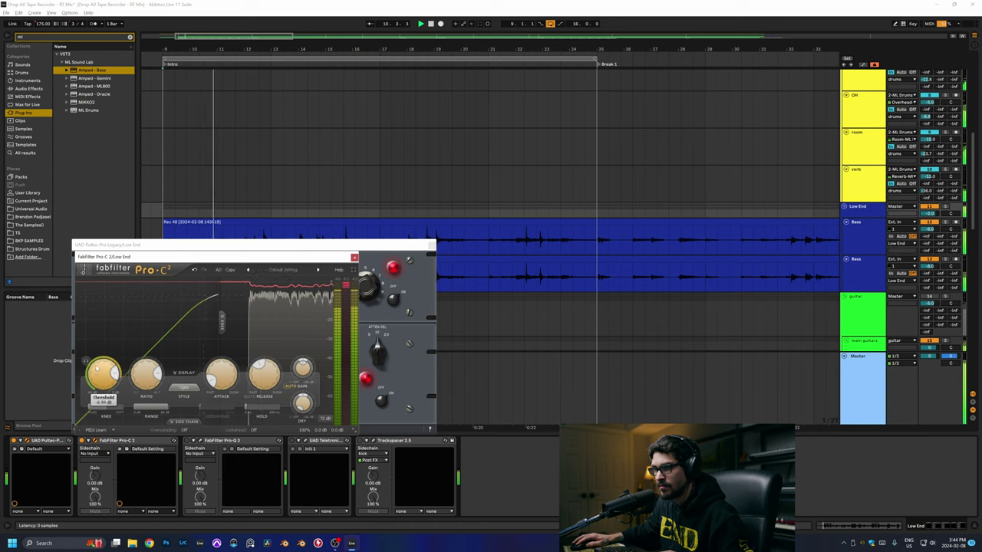
{"action": "mouse_move", "coordinate": [224, 372]}
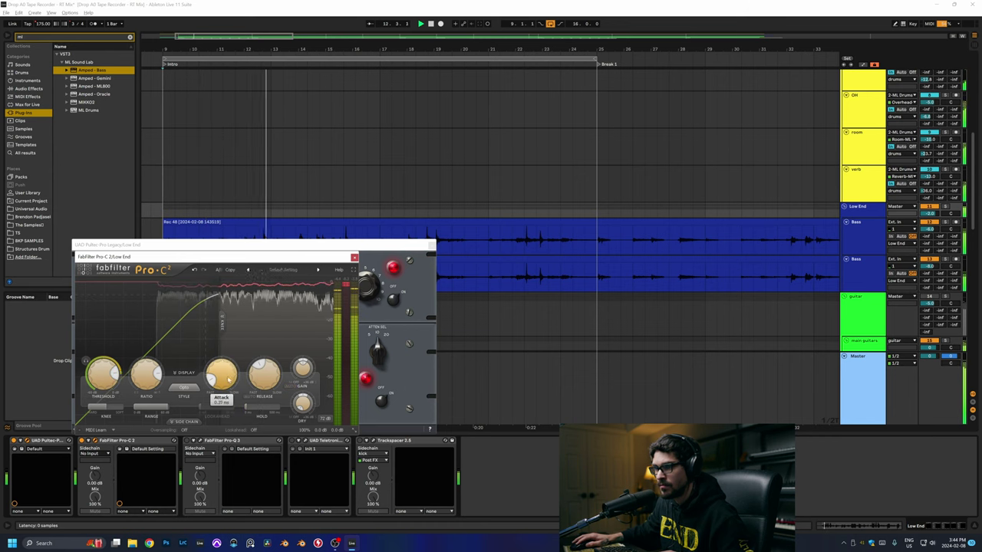
Step: Solo the second Bass track, open its Darkglass Ultra plugin, and switch the pedal model to VDU
{"action": "mouse_move", "coordinate": [263, 376]}
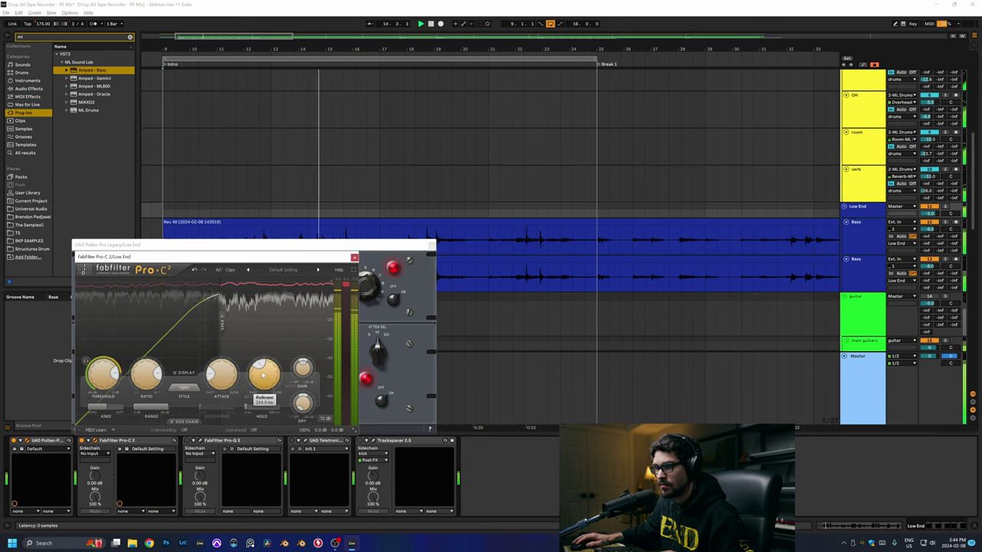
{"action": "mouse_move", "coordinate": [101, 377]}
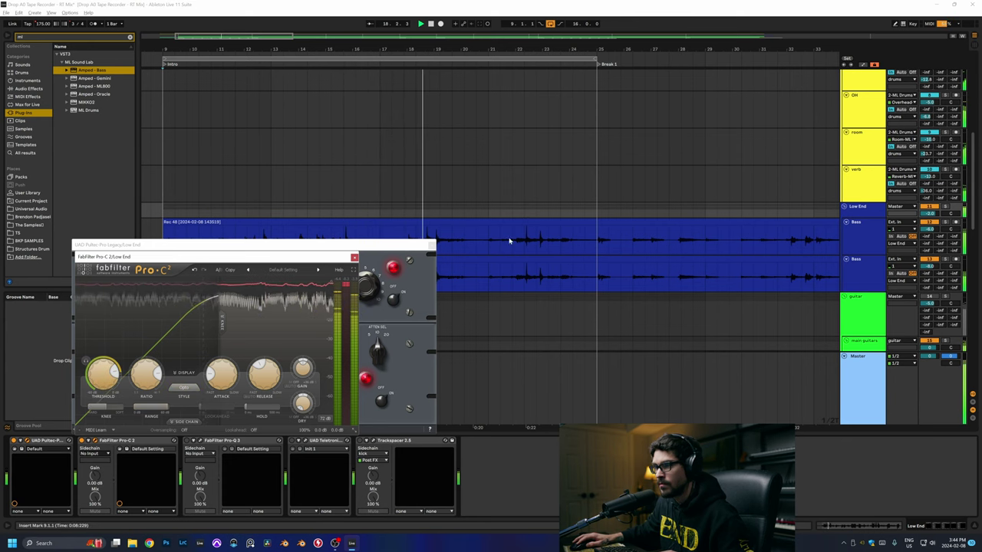
{"action": "left_click", "coordinate": [949, 257]}
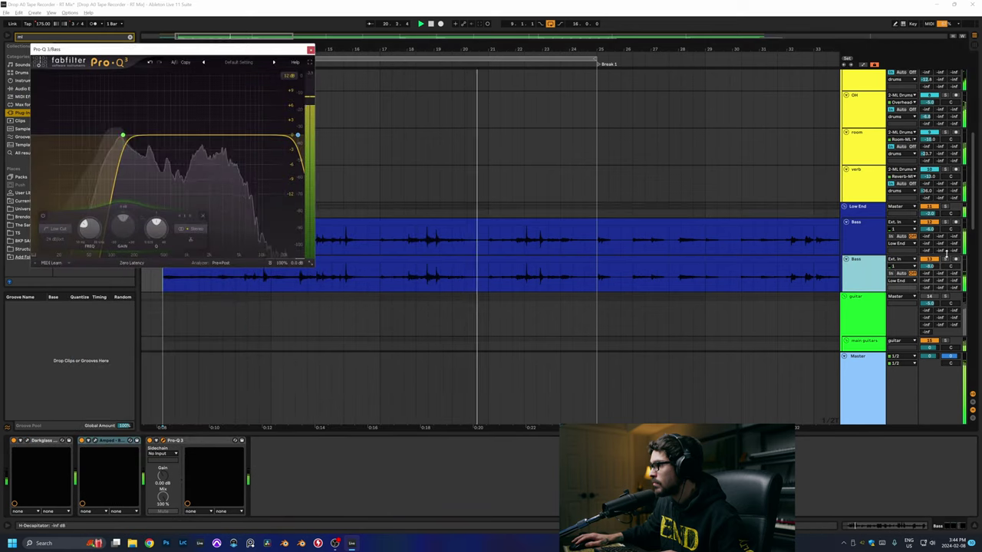
{"action": "left_click", "coordinate": [88, 441]}
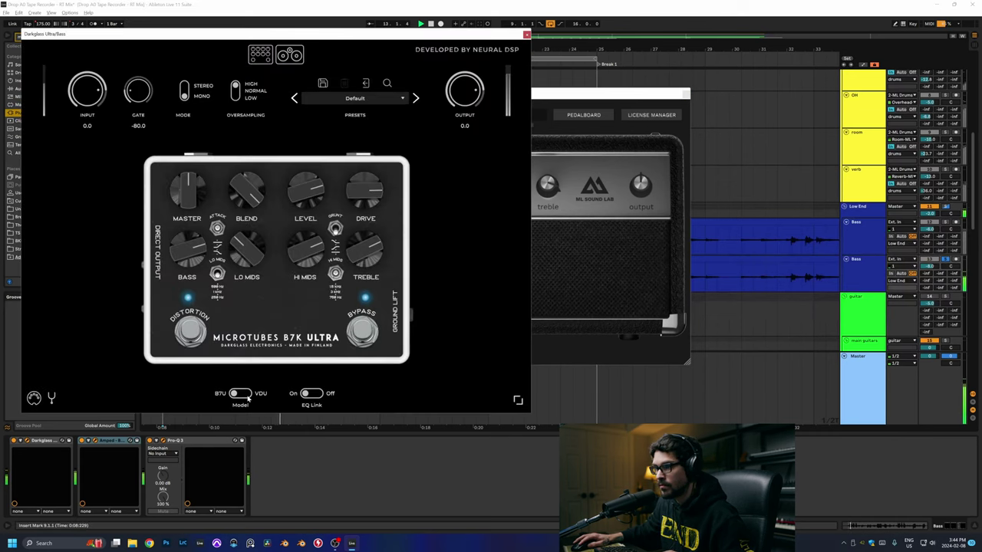
{"action": "left_click", "coordinate": [241, 394]}
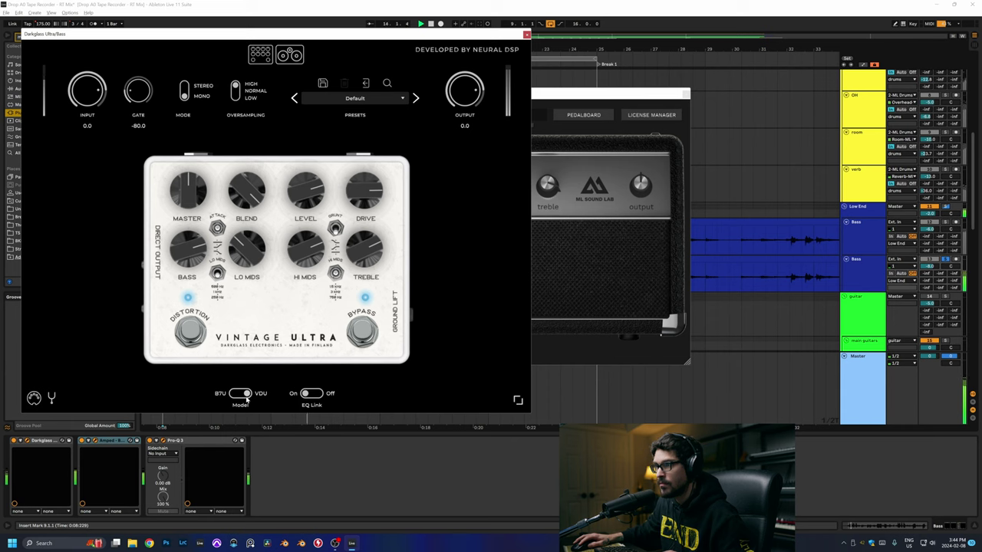
Step: Turn off both cabinet microphones in Darkglass Ultra and close the plugin
{"action": "left_click", "coordinate": [298, 59]}
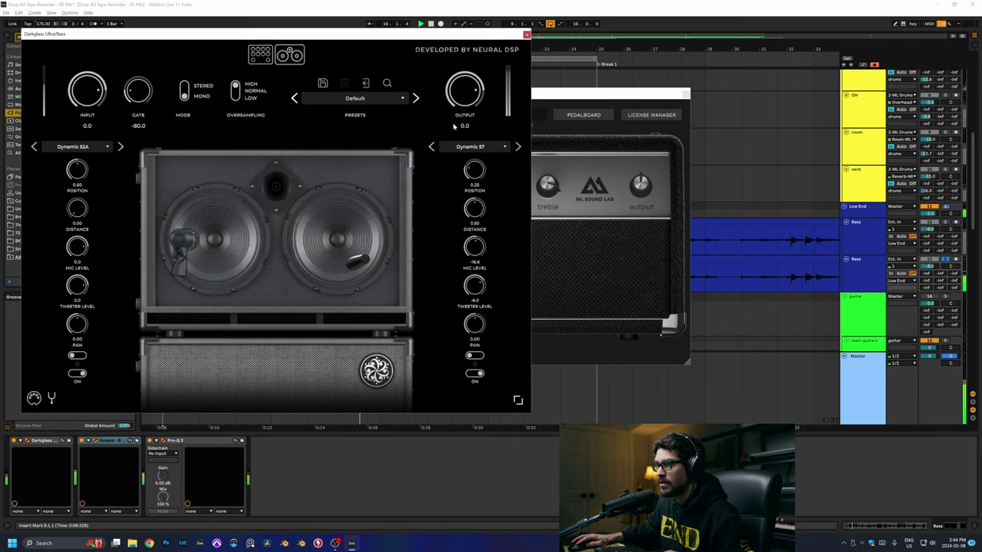
{"action": "left_click", "coordinate": [475, 374]}
{"action": "left_click", "coordinate": [77, 375]}
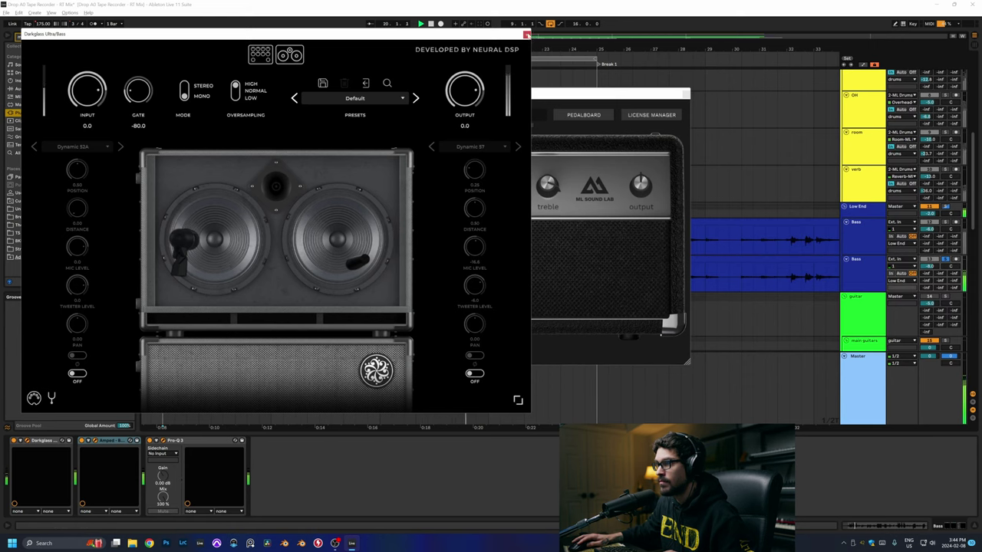
{"action": "left_click", "coordinate": [527, 35]}
Step: Compare the Amped Bass speaker with Bypass, leave Speaker 1 bypassed, and lower the second Bass track's volume during playback
{"action": "left_click", "coordinate": [474, 356]}
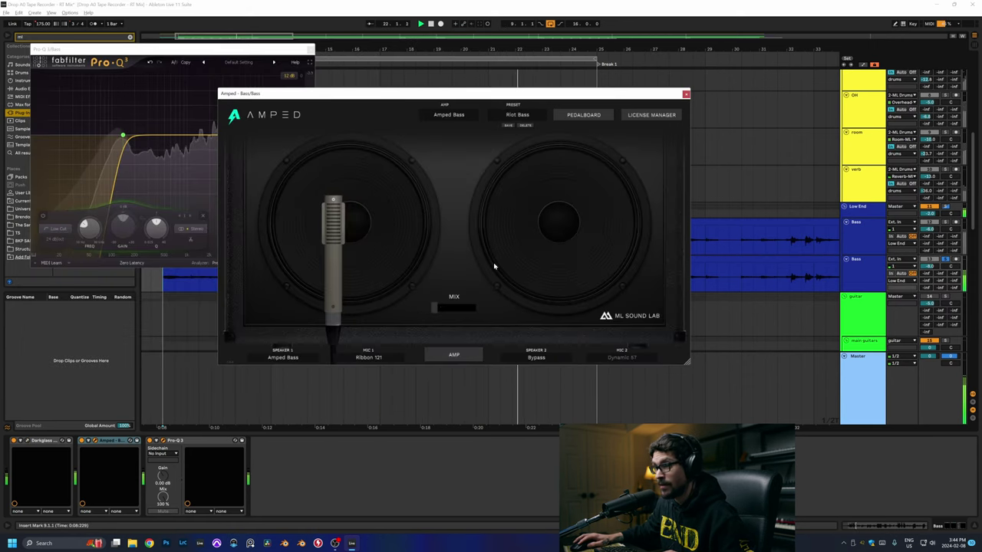
{"action": "left_click", "coordinate": [285, 357]}
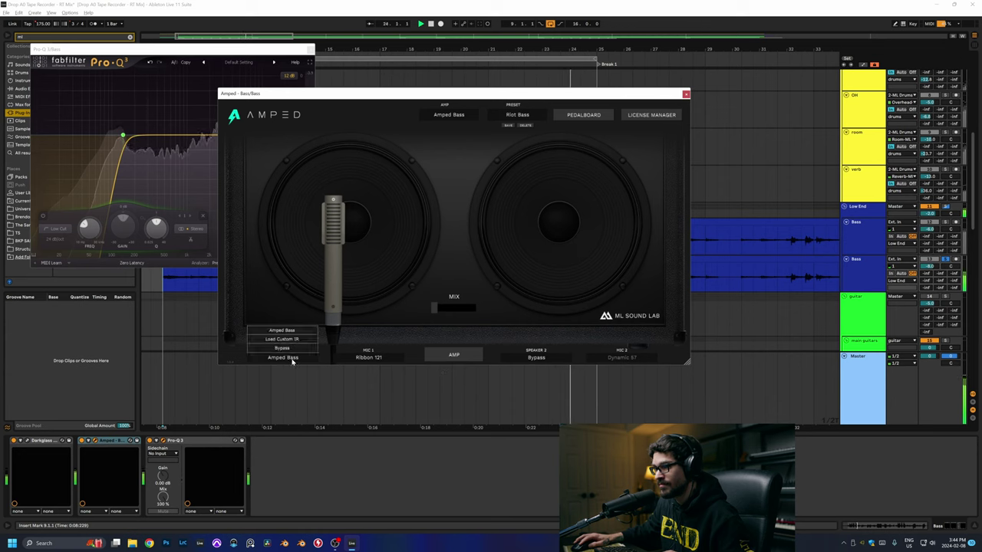
{"action": "left_click", "coordinate": [282, 348]}
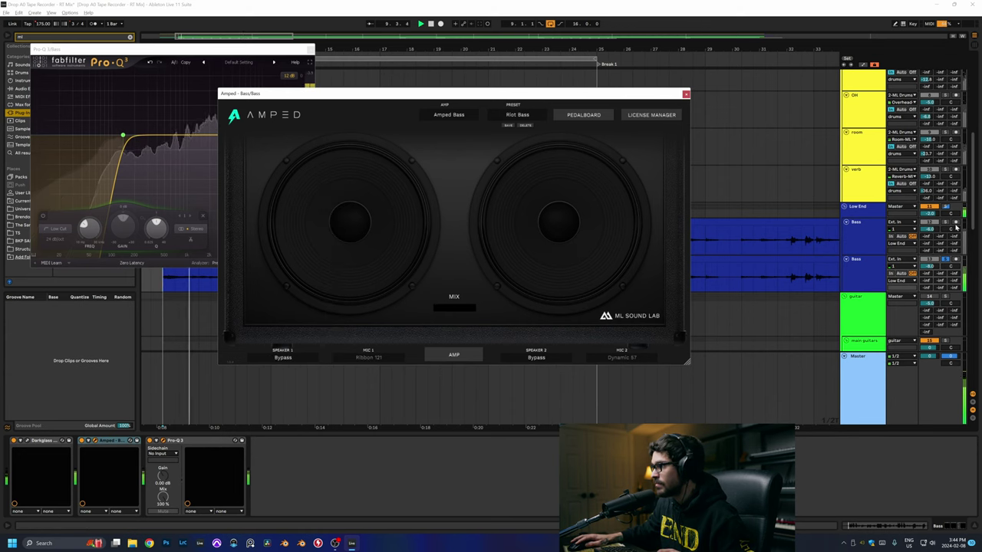
{"action": "left_click", "coordinate": [298, 349]}
{"action": "left_click", "coordinate": [289, 331]}
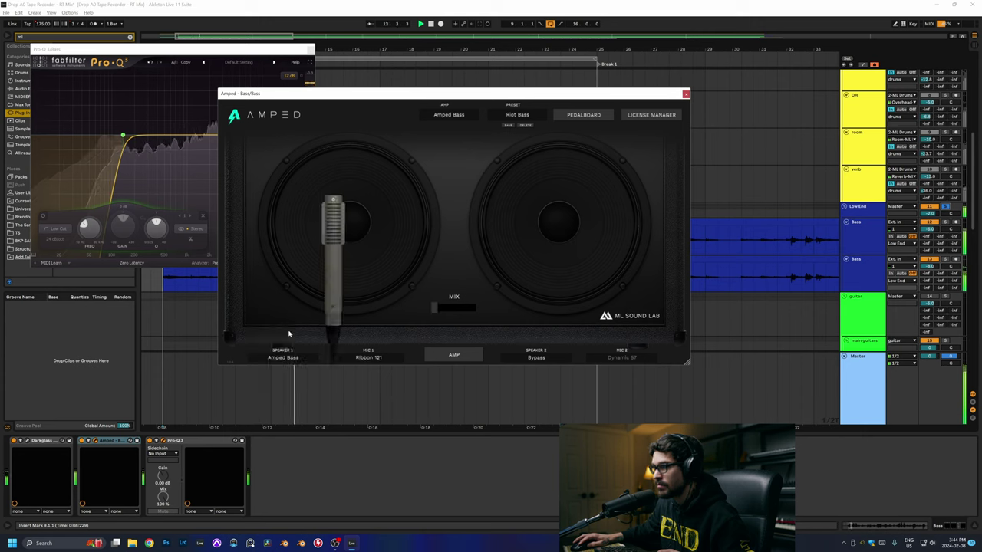
{"action": "left_click", "coordinate": [283, 357]}
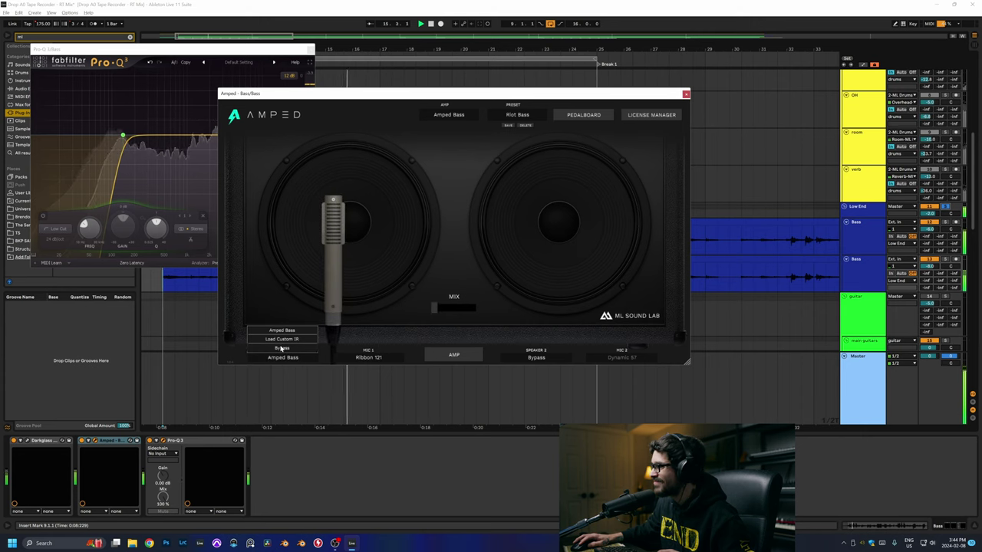
{"action": "left_click", "coordinate": [283, 348]}
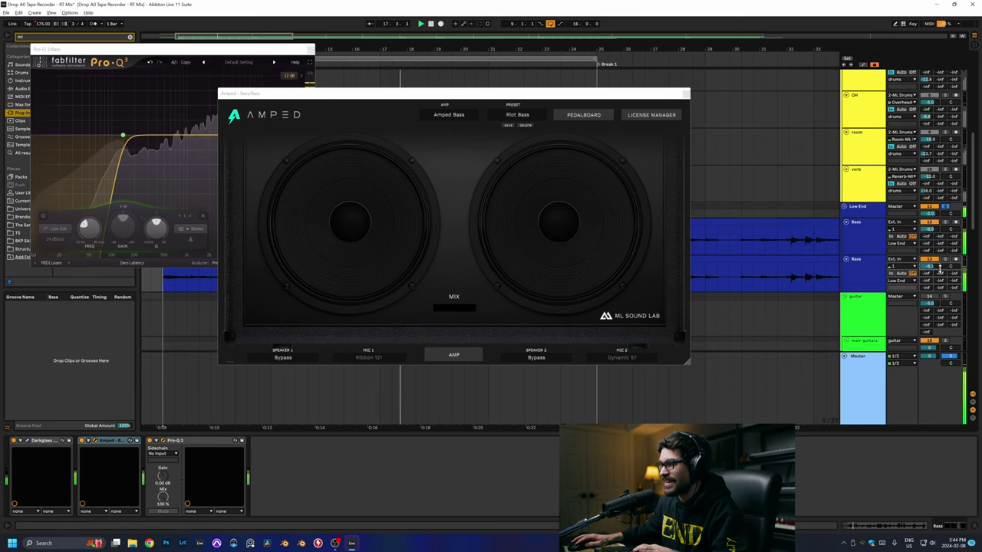
{"action": "left_click", "coordinate": [453, 354]}
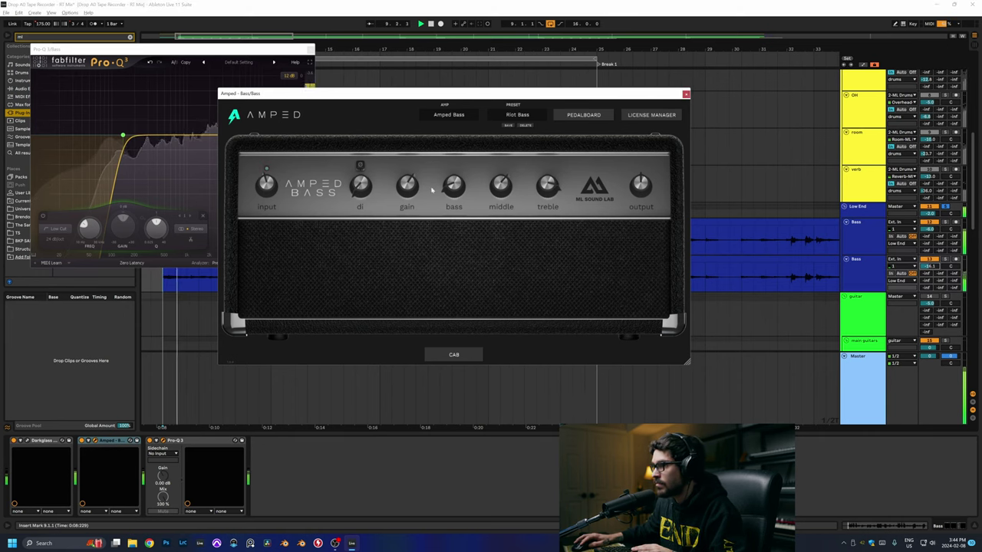
Step: Try placing Pro-Q 3 before the Amped Bass plugin in the chain, and undo the move
{"action": "left_click_drag", "start_coordinate": [205, 445], "coordinate": [87, 473]}
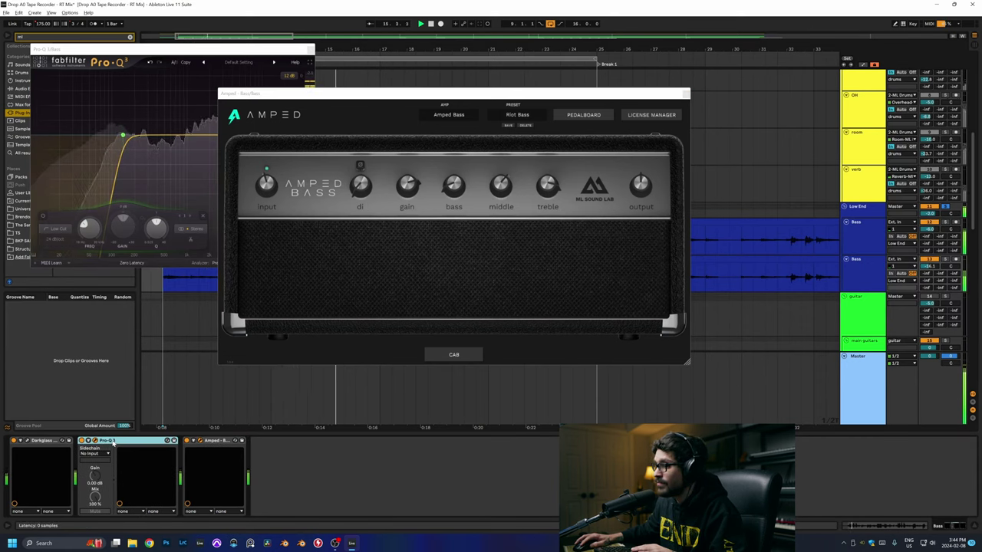
{"action": "key", "text": "ctrl+z"}
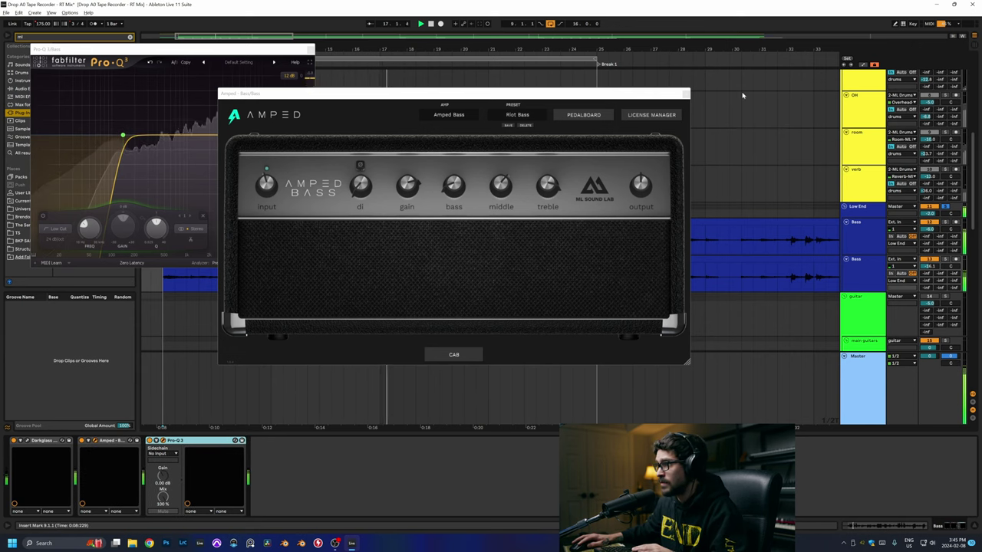
Step: Close the Bass track's plugin windows, unsolo the Low End group, and activate the guitar group
{"action": "left_click", "coordinate": [685, 94]}
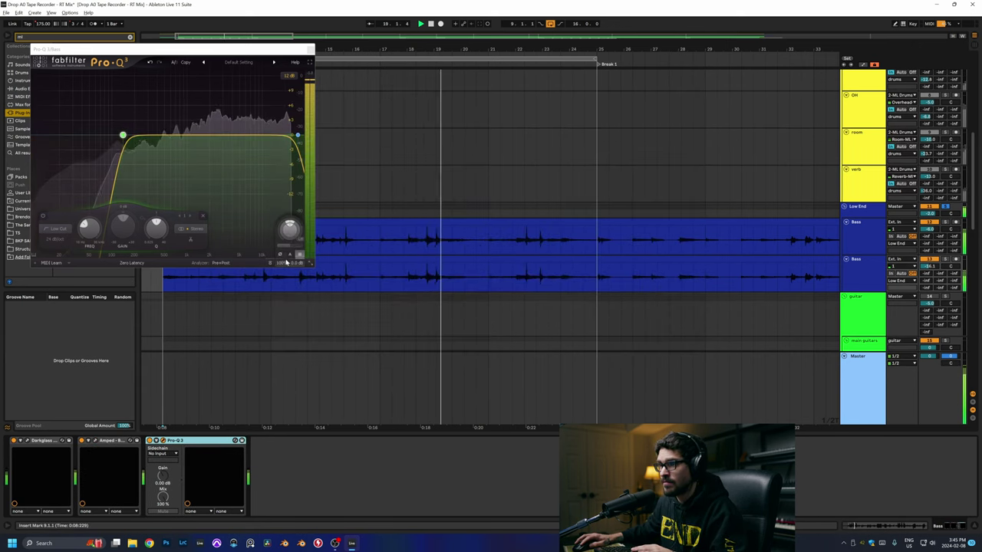
{"action": "left_click", "coordinate": [281, 255]}
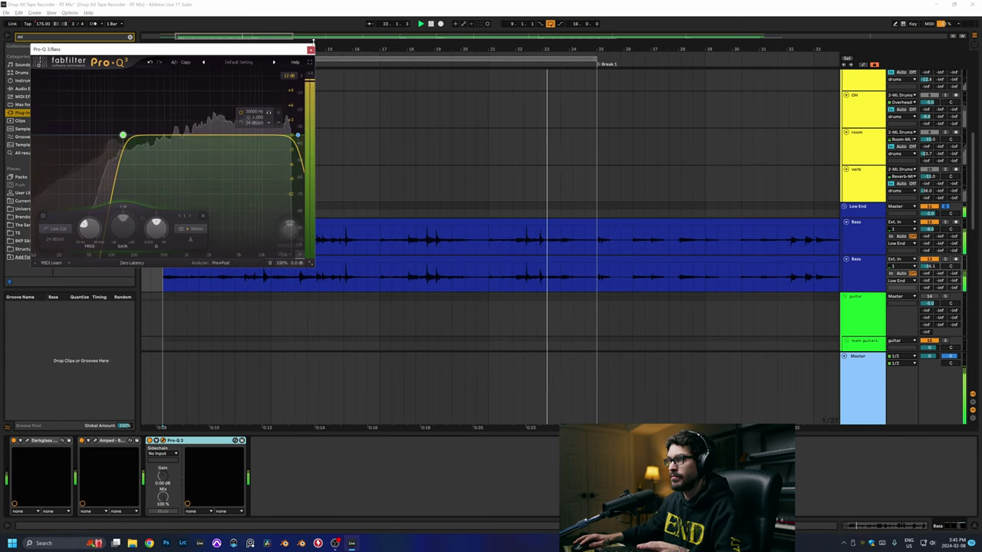
{"action": "key", "text": "ctrl+alt+p"}
{"action": "left_click", "coordinate": [953, 221]}
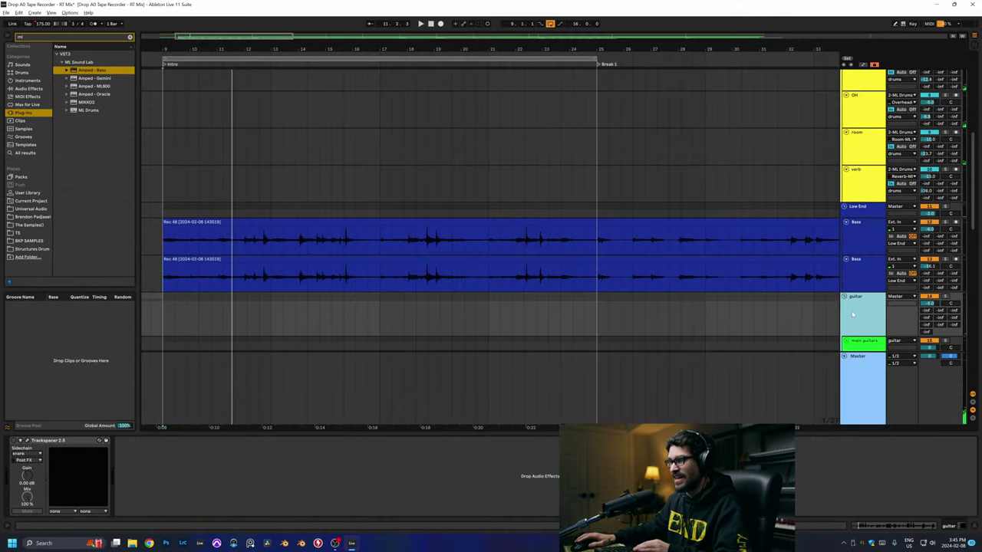
Step: Play the intro with the guitars in and deactivate the extras group
{"action": "scroll", "coordinate": [499, 281], "scroll_direction": "down", "scroll_amount": 2}
{"action": "key", "text": "Right"}
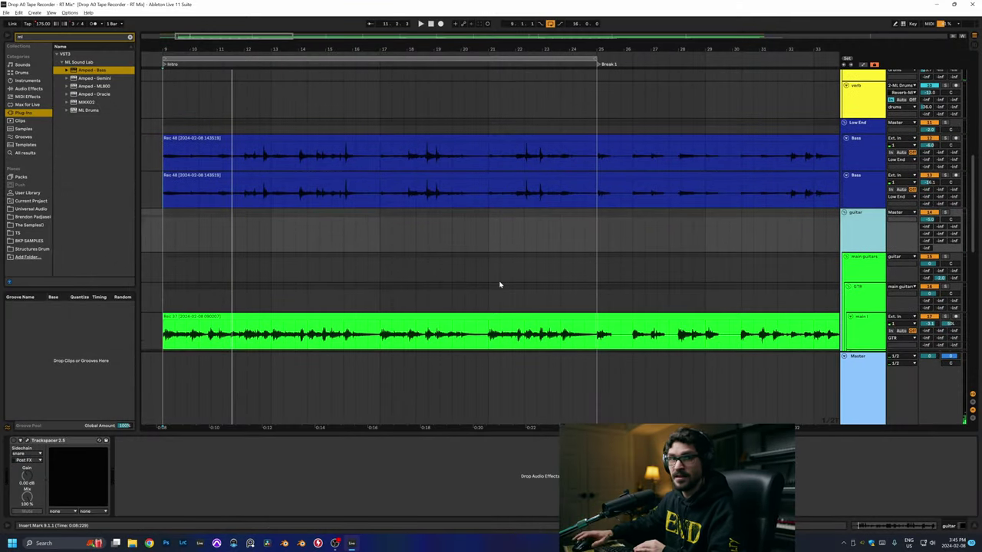
{"action": "key", "text": "space"}
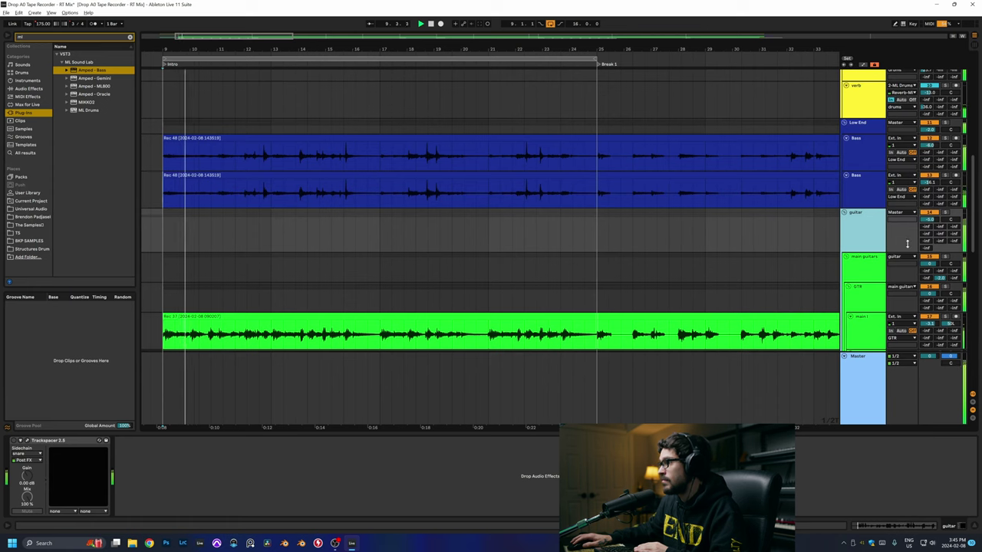
{"action": "scroll", "coordinate": [853, 242], "scroll_direction": "down", "scroll_amount": 6}
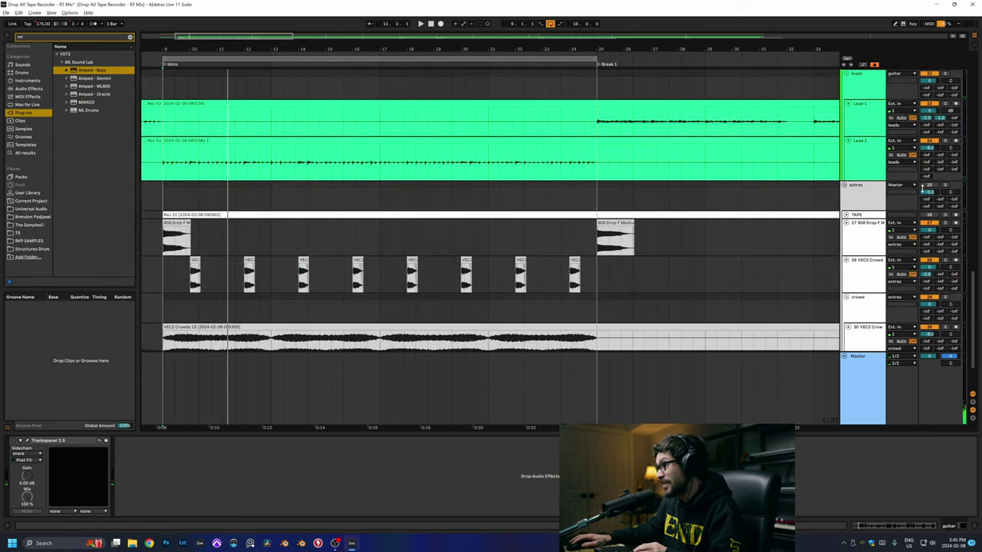
{"action": "scroll", "coordinate": [273, 258], "scroll_direction": "up", "scroll_amount": 5}
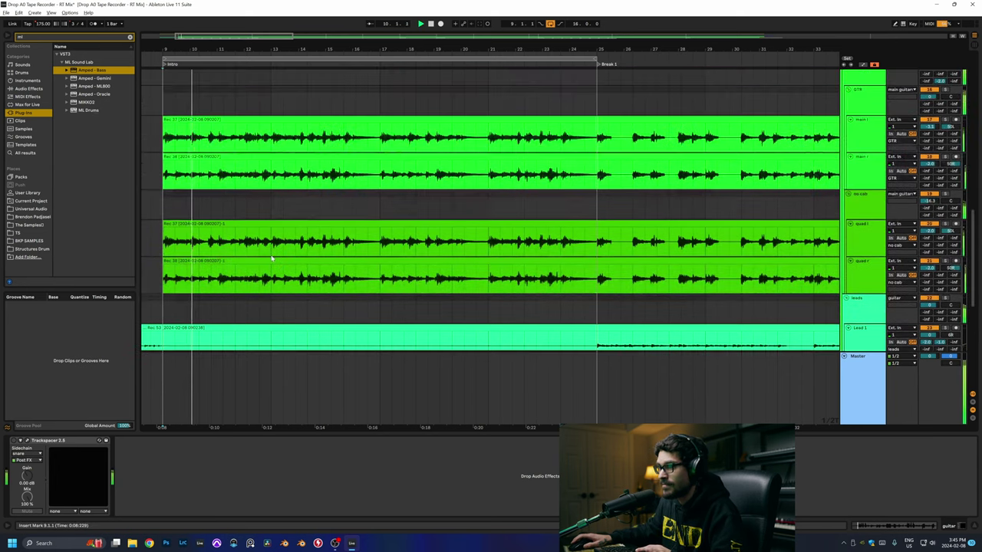
Step: Deactivate the leads group, and solo and select the main guitars group
{"action": "scroll", "coordinate": [272, 258], "scroll_direction": "down", "scroll_amount": 3}
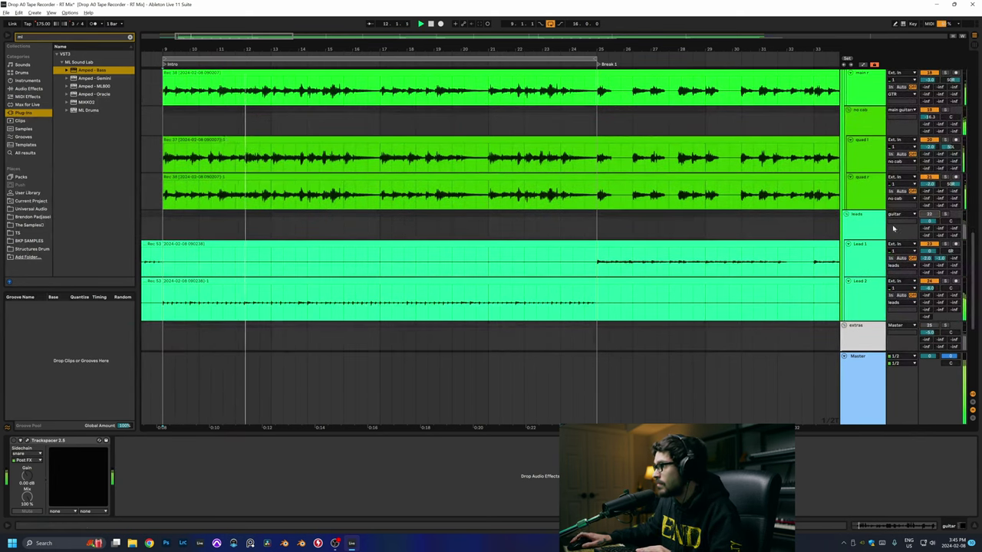
{"action": "scroll", "coordinate": [691, 267], "scroll_direction": "up", "scroll_amount": 4}
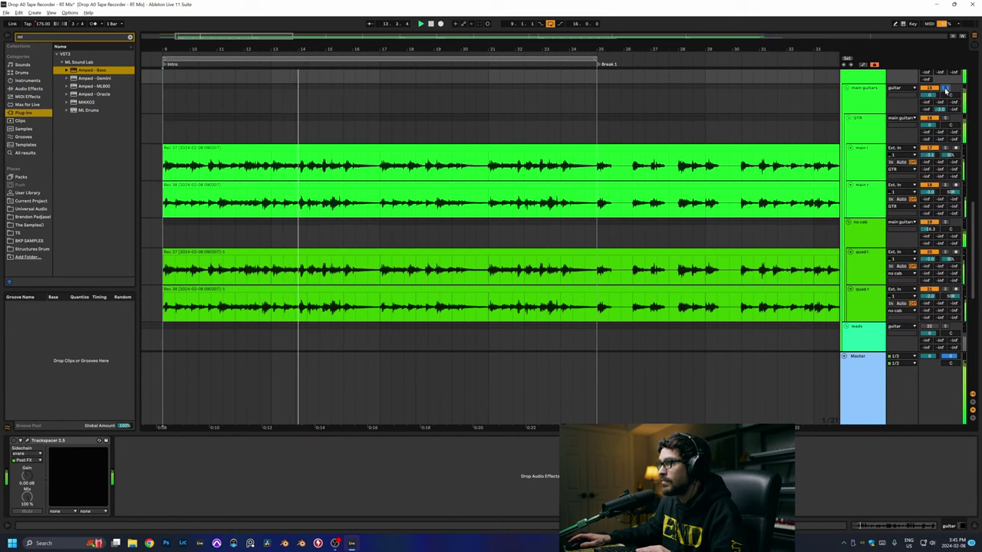
{"action": "left_click", "coordinate": [384, 104]}
{"action": "scroll", "coordinate": [480, 199], "scroll_direction": "up", "scroll_amount": 4}
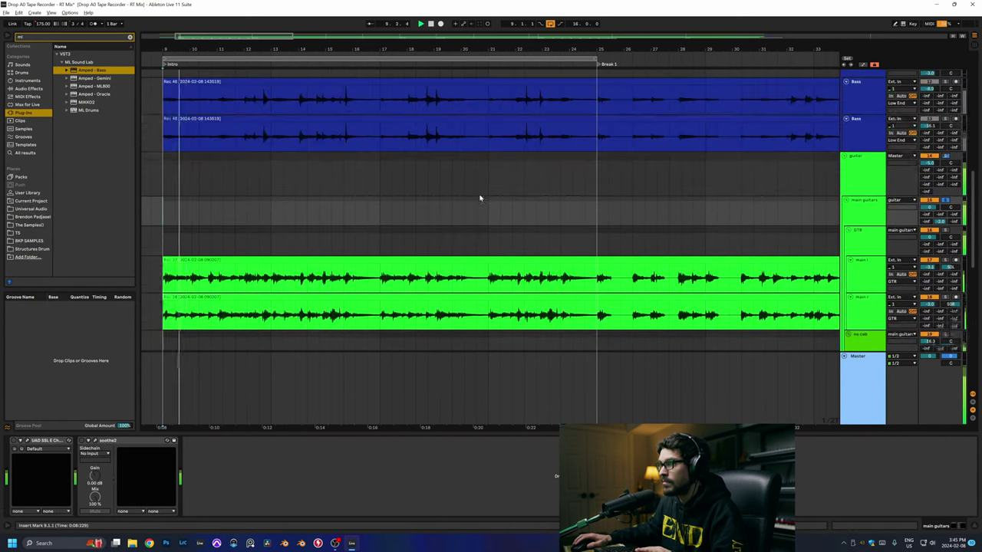
Step: Open the OttoAudio amp on the GTR group and inspect its front and back panel settings
{"action": "scroll", "coordinate": [480, 198], "scroll_direction": "down", "scroll_amount": 2}
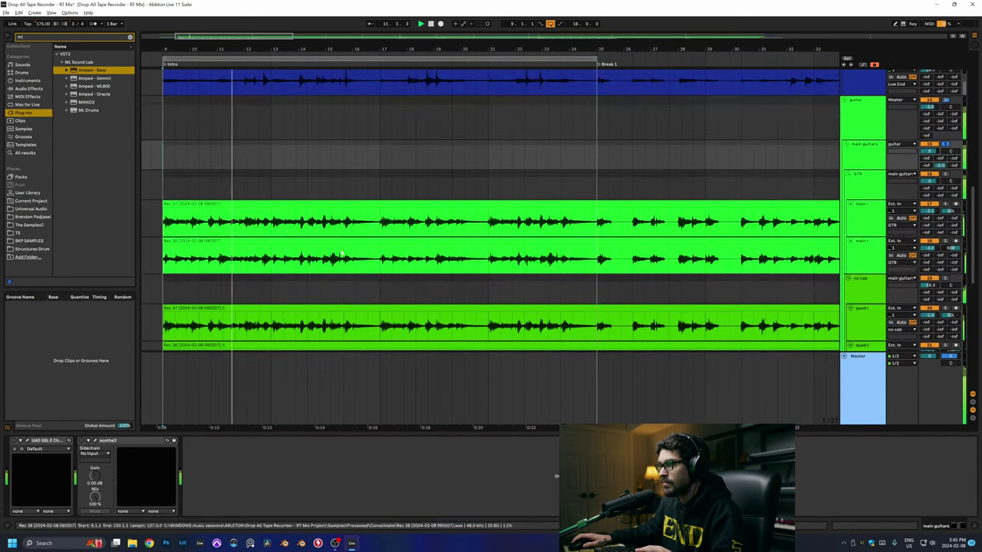
{"action": "left_click", "coordinate": [253, 184]}
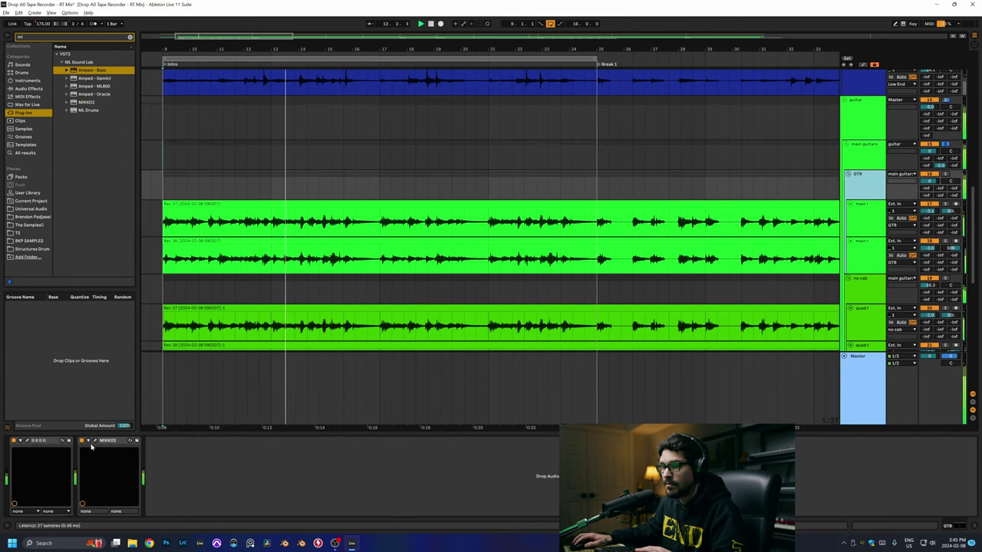
{"action": "left_click", "coordinate": [27, 440]}
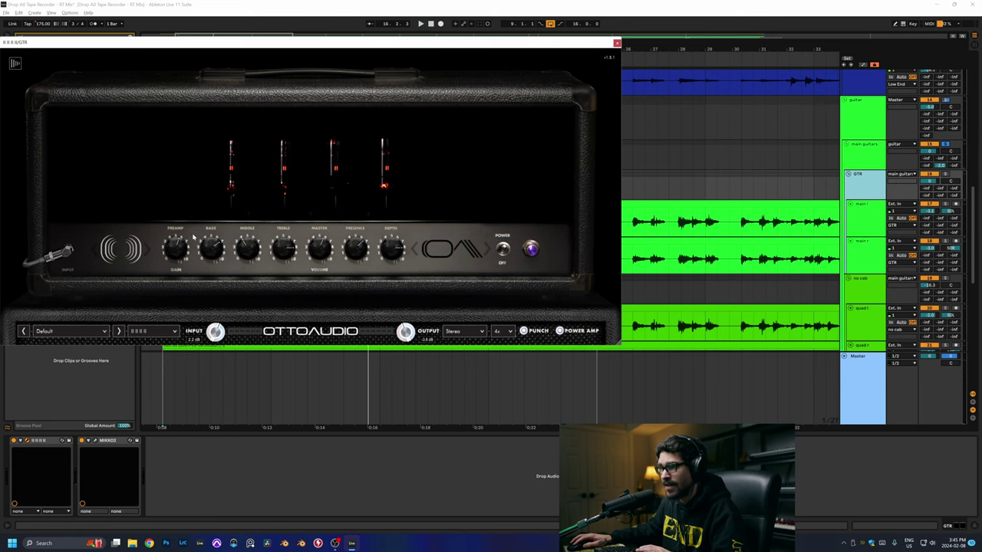
{"action": "left_click", "coordinate": [230, 213]}
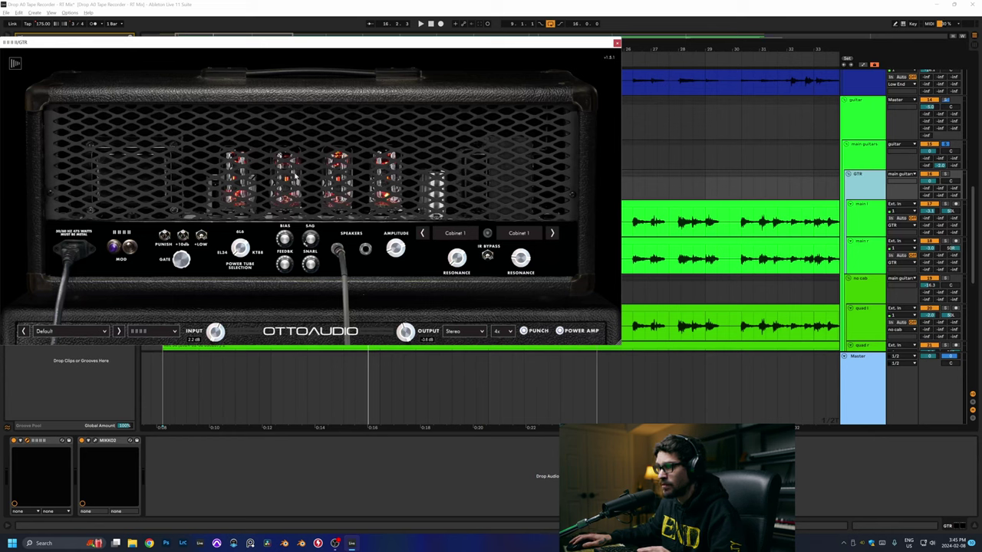
{"action": "left_click", "coordinate": [418, 203]}
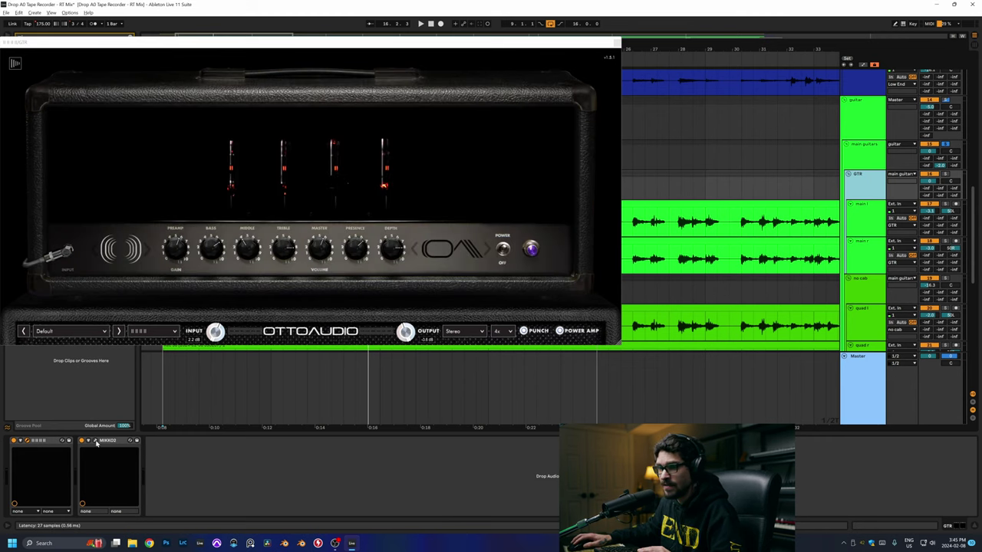
Step: Open MIKKO2 on the GTR group and audition the cabinet during playback with one microphone muted
{"action": "left_click", "coordinate": [95, 440]}
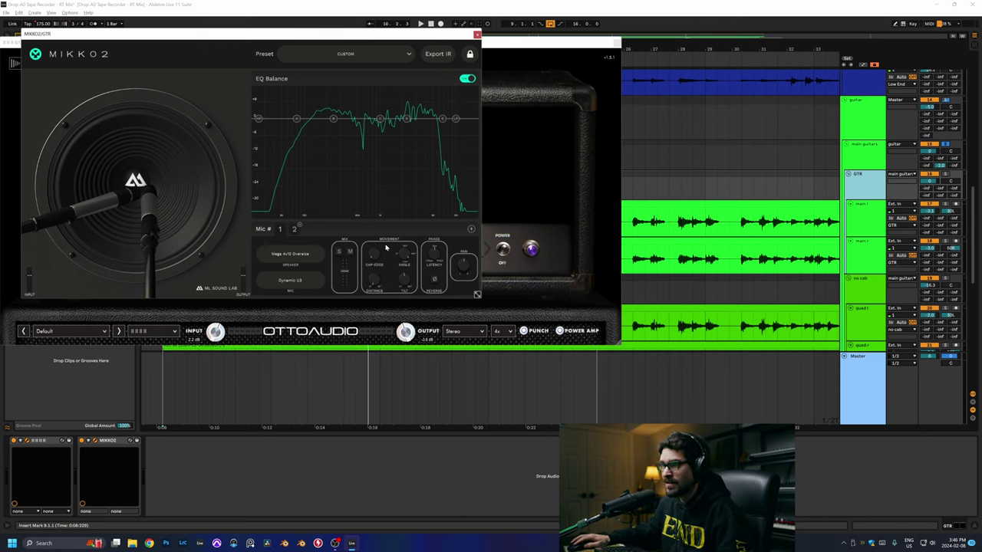
{"action": "key", "text": "space"}
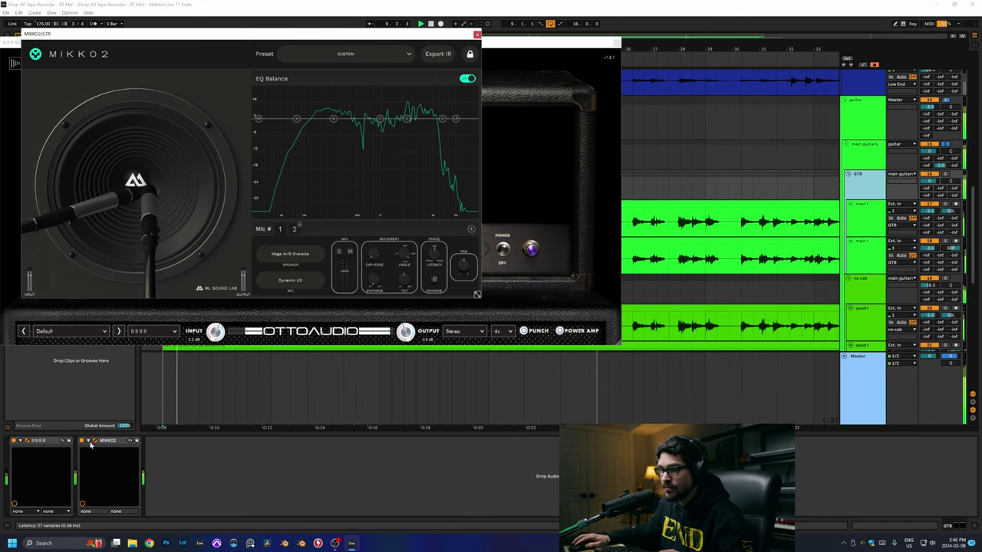
{"action": "key", "text": "space"}
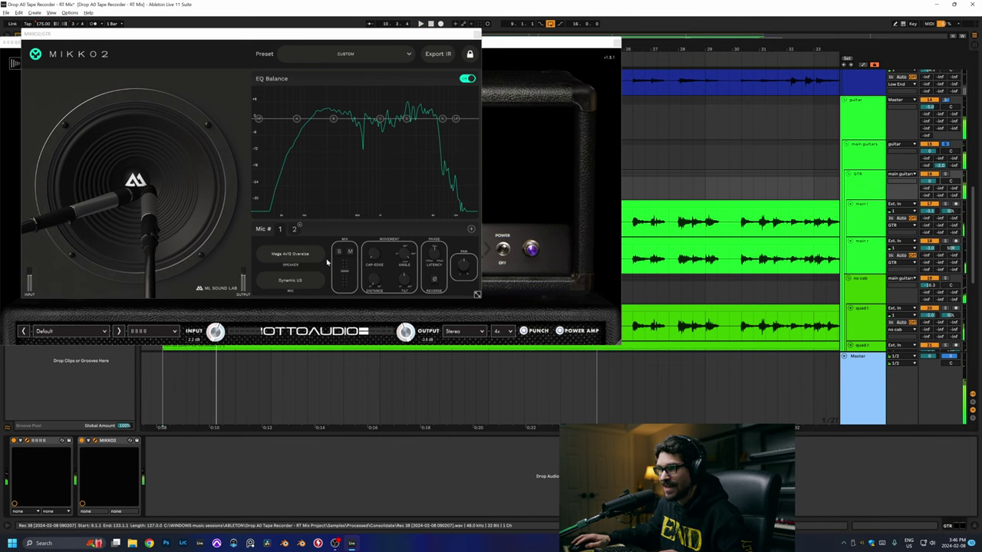
{"action": "key", "text": "space"}
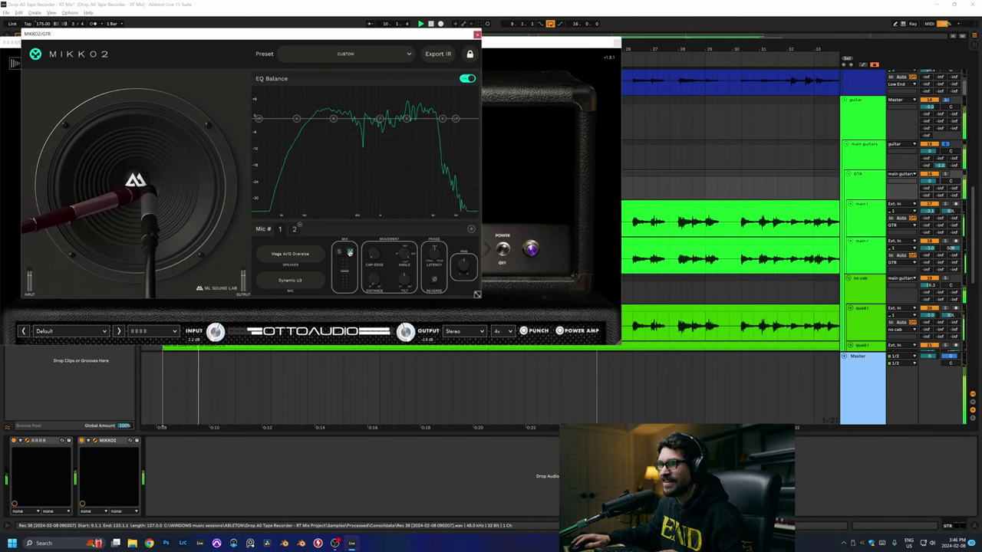
Step: Unmute the second microphone in MIKKO2, then close the MIKKO2 and OttoAudio amp windows on the GTR group
{"action": "left_click", "coordinate": [349, 252]}
{"action": "left_click", "coordinate": [349, 252]}
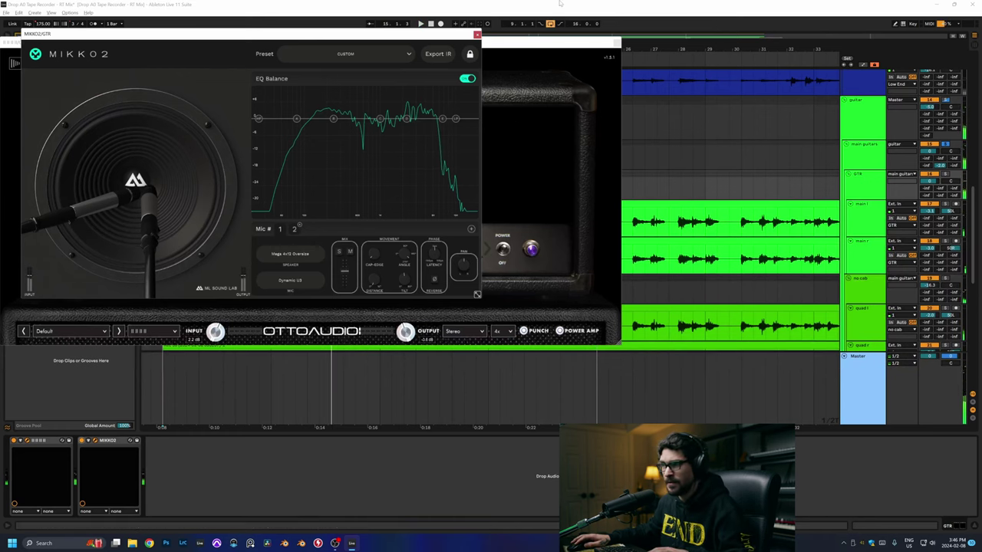
{"action": "left_click", "coordinate": [478, 34]}
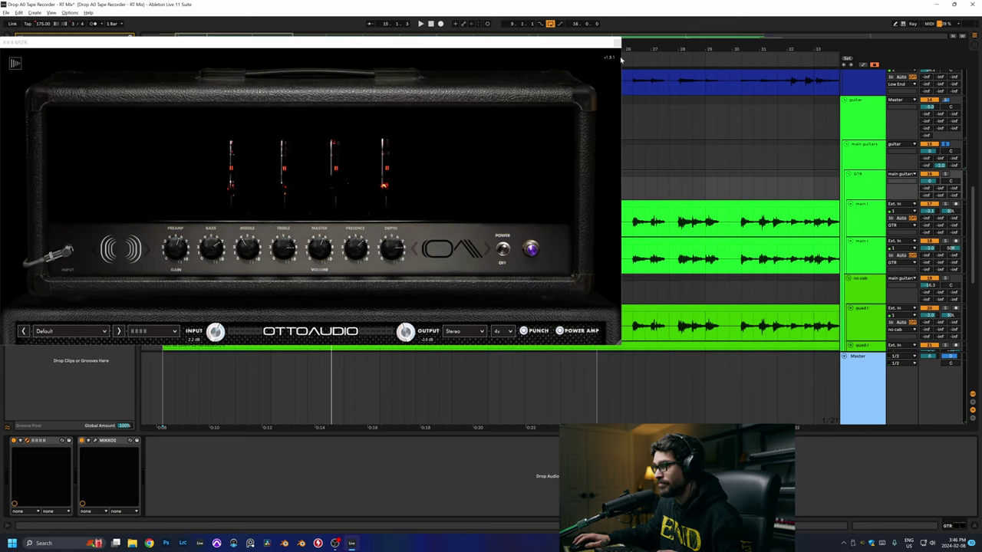
{"action": "key", "text": "space"}
{"action": "left_click", "coordinate": [617, 43]}
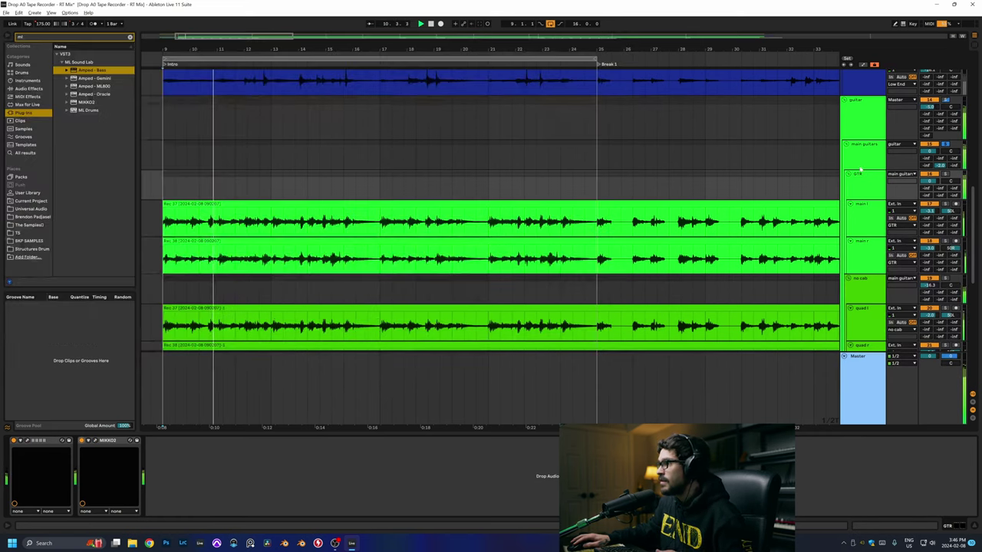
Step: Audition the GTR group alone, then solo the no cab group at 0 dB and play it
{"action": "left_click", "coordinate": [880, 191]}
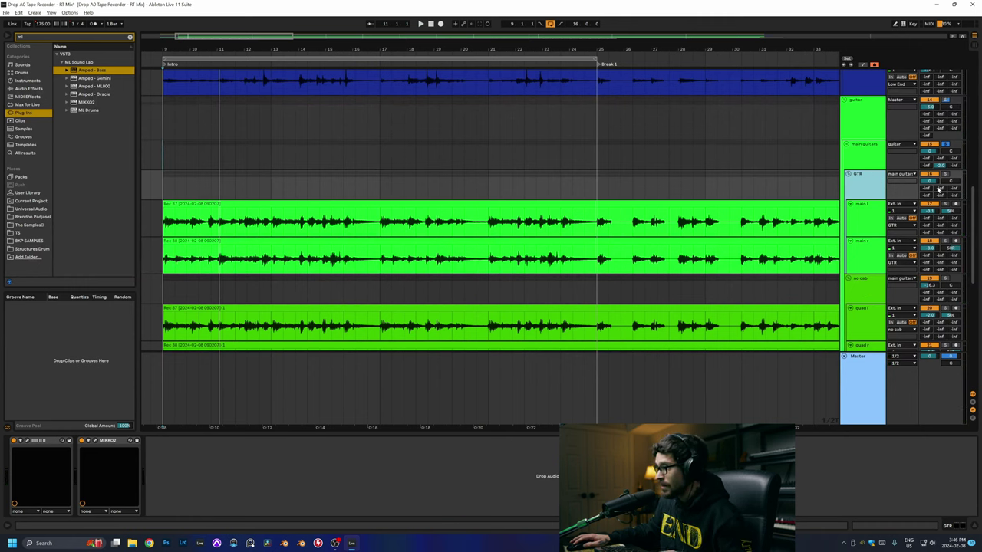
{"action": "key", "text": "space"}
{"action": "left_click", "coordinate": [949, 210]}
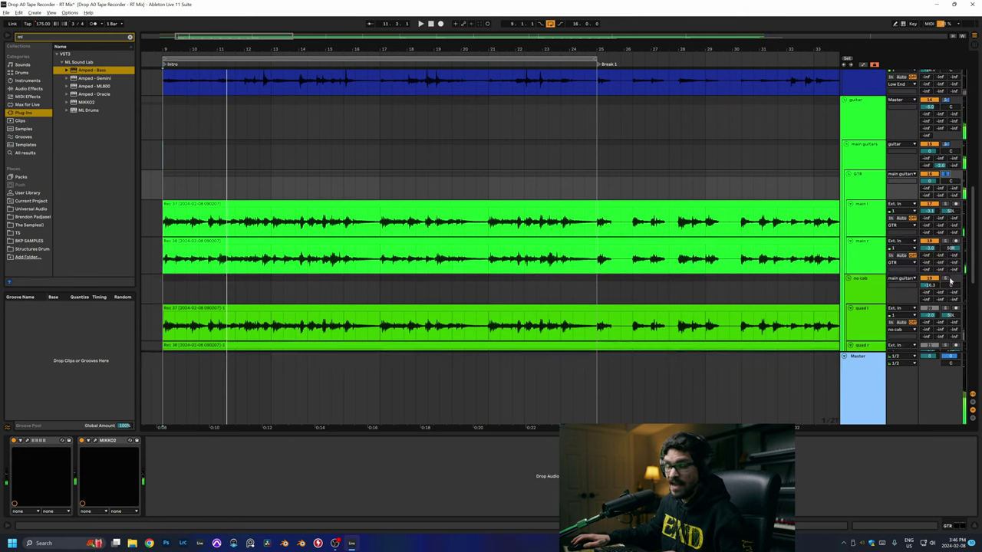
{"action": "key", "text": "space"}
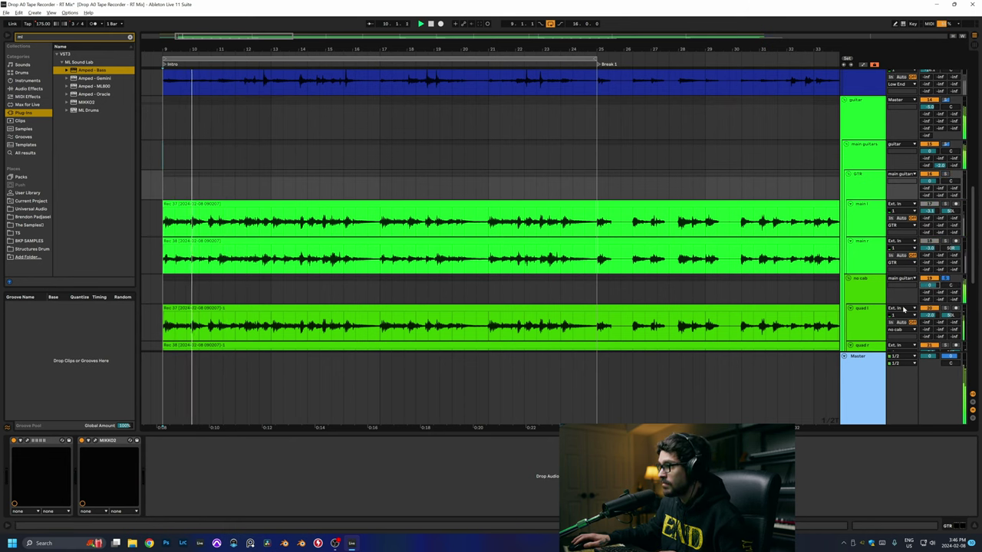
Step: Open the OttoAudio amp on the no cab group and inspect its front and back panels while playing the soloed group
{"action": "left_click", "coordinate": [878, 299]}
{"action": "left_click", "coordinate": [27, 442]}
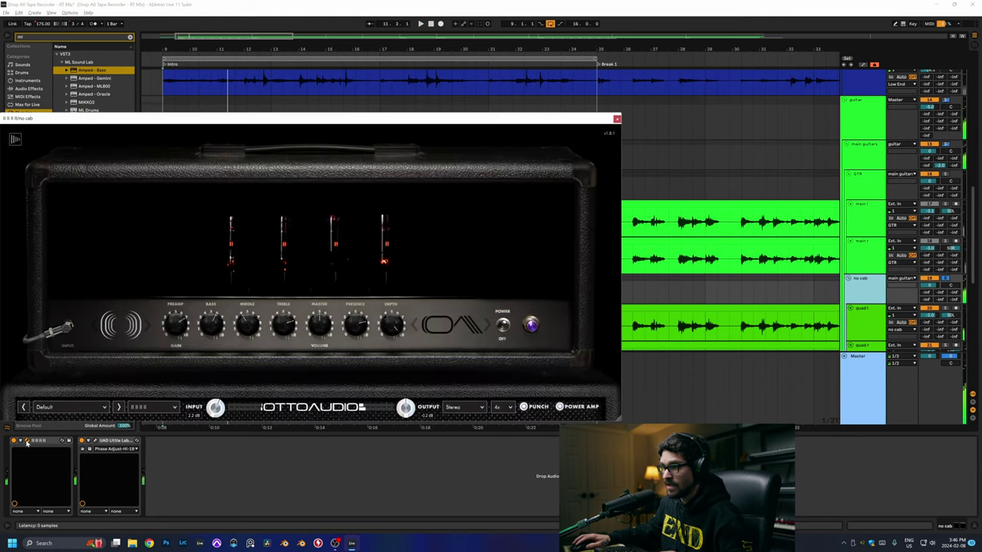
{"action": "right_click", "coordinate": [423, 308]}
{"action": "left_click", "coordinate": [449, 322]}
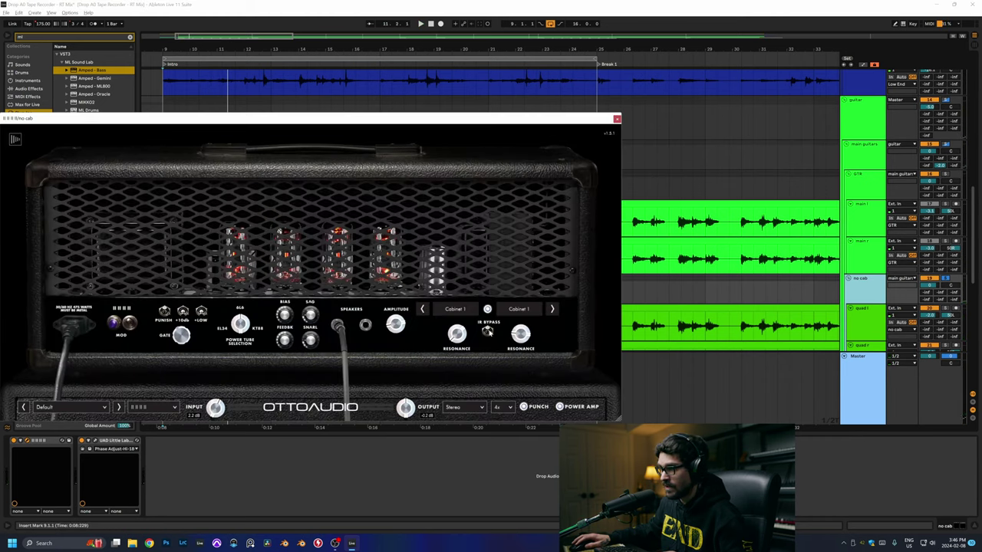
{"action": "key", "text": "space"}
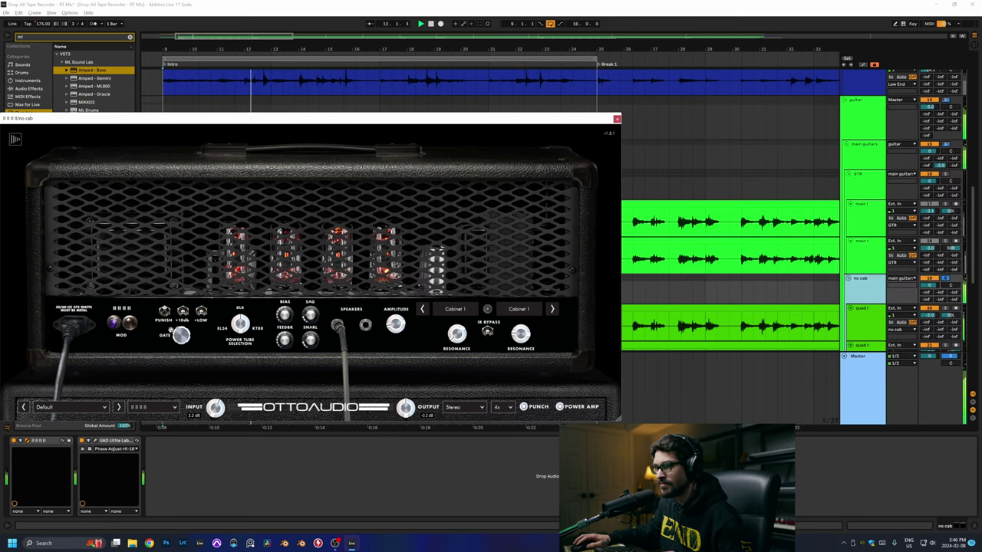
{"action": "left_click", "coordinate": [276, 280]}
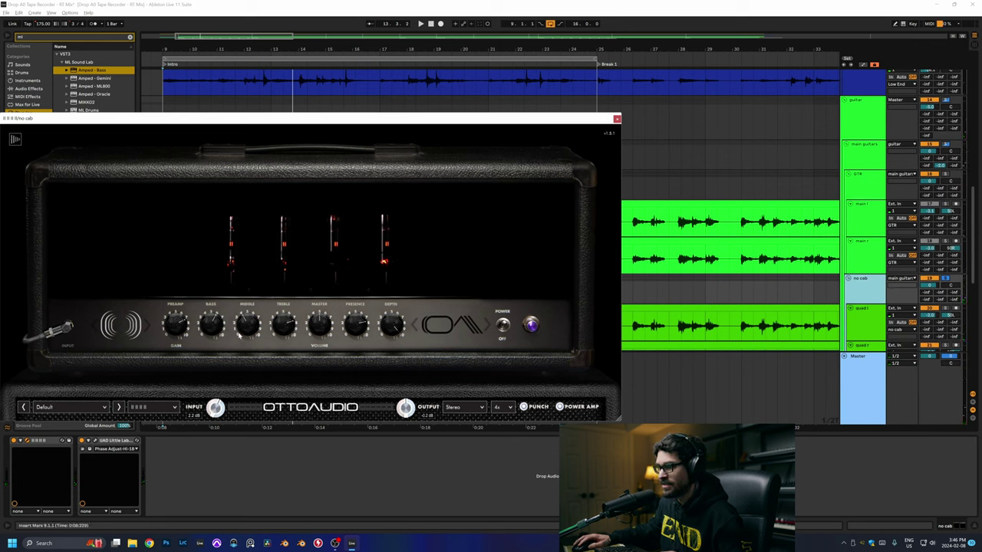
{"action": "key", "text": "space"}
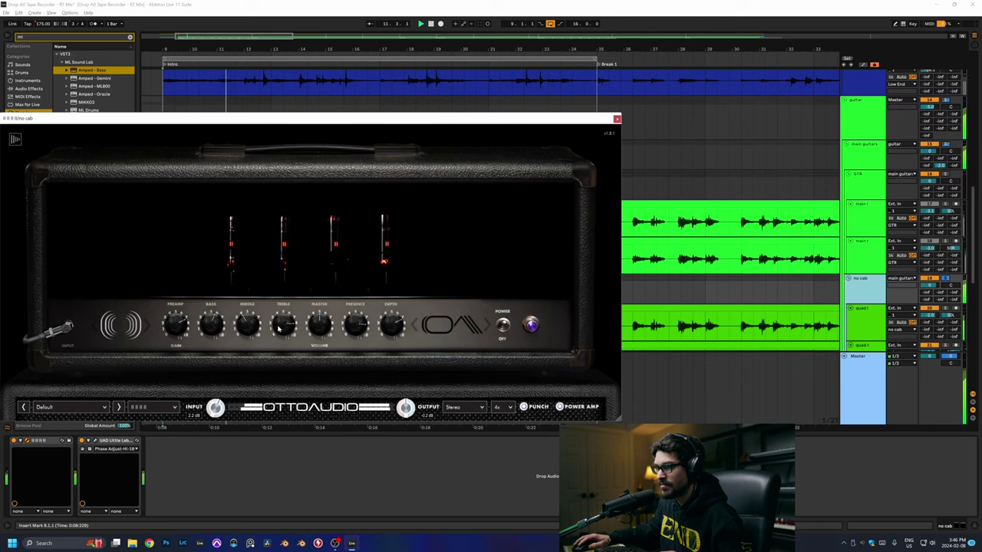
Step: Review the impedance curve choices in the no cab group's OttoAudio amp
{"action": "left_click", "coordinate": [110, 328]}
{"action": "left_click", "coordinate": [130, 381]}
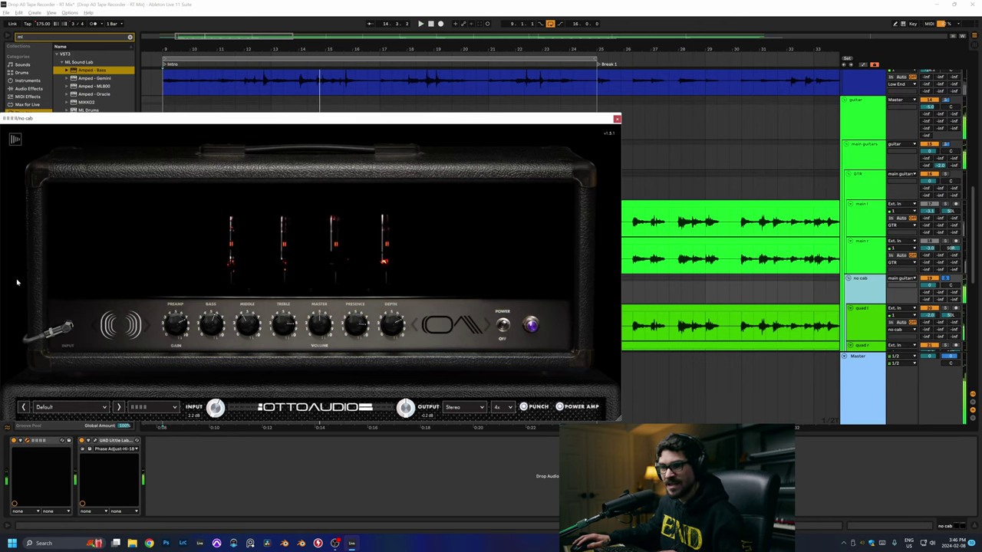
{"action": "left_click", "coordinate": [118, 328]}
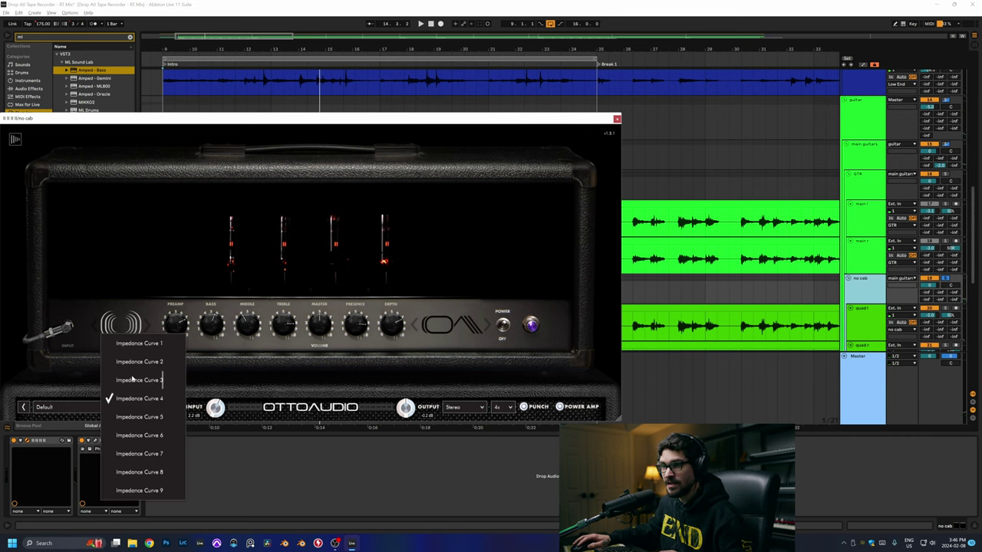
{"action": "left_click", "coordinate": [132, 378]}
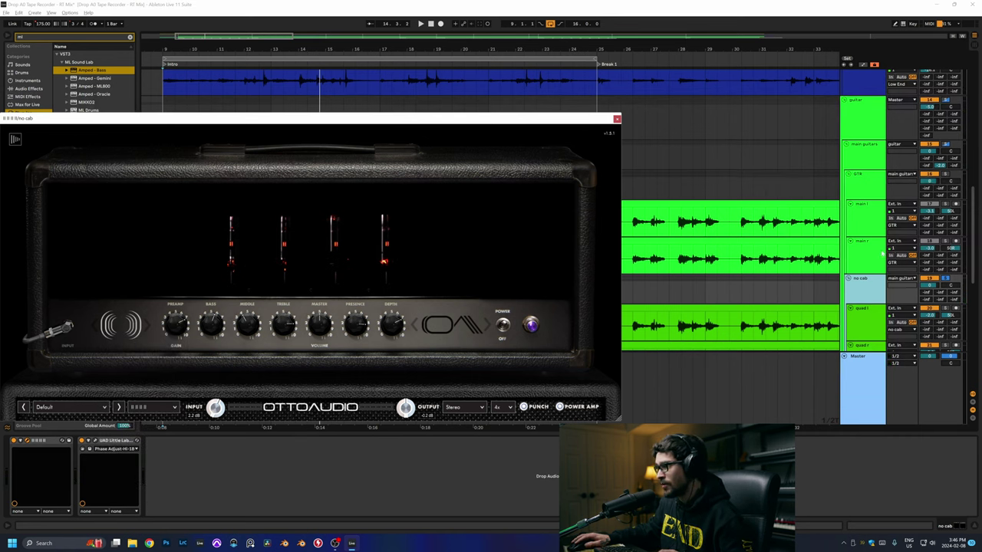
Step: Play the soloed main guitars together, compare the no cab group with Little Labs IBP bypassed, and lower the group to -13.1 dB
{"action": "left_click", "coordinate": [886, 183]}
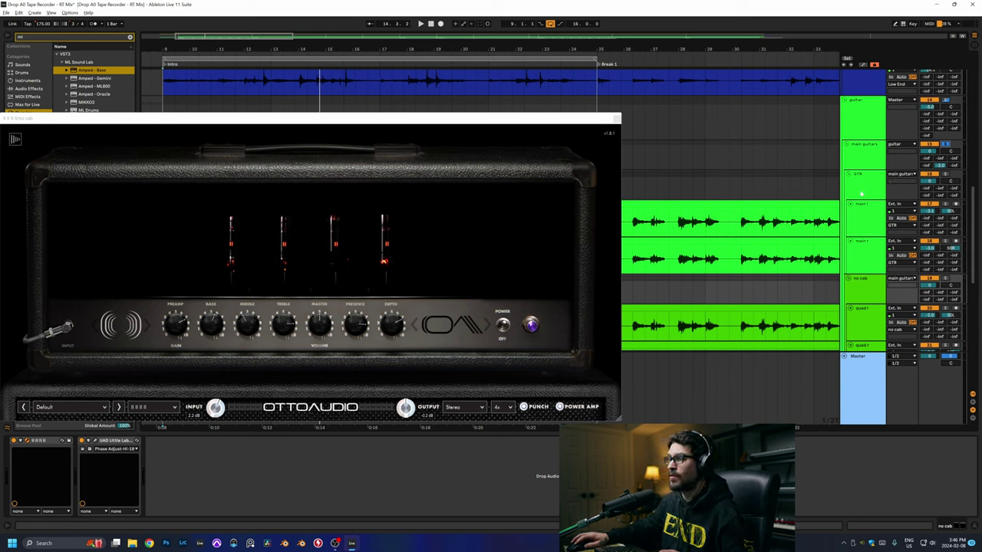
{"action": "key", "text": "space"}
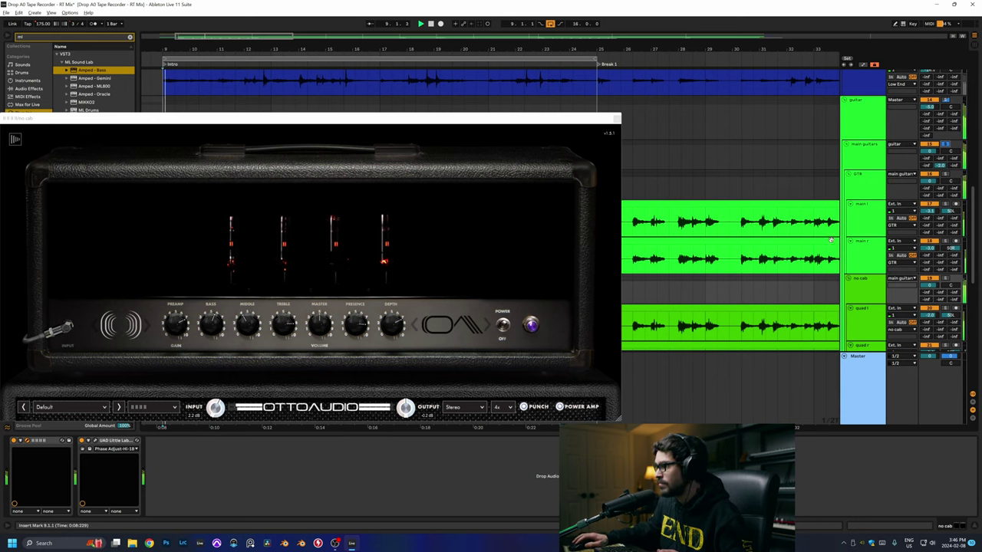
{"action": "left_click", "coordinate": [82, 441]}
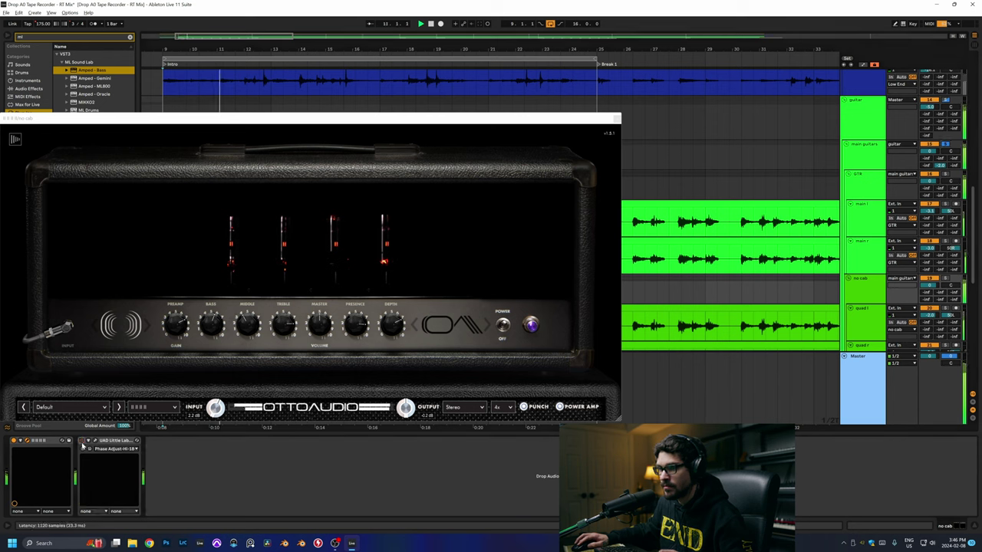
{"action": "left_click", "coordinate": [82, 442]}
{"action": "left_click", "coordinate": [82, 442]}
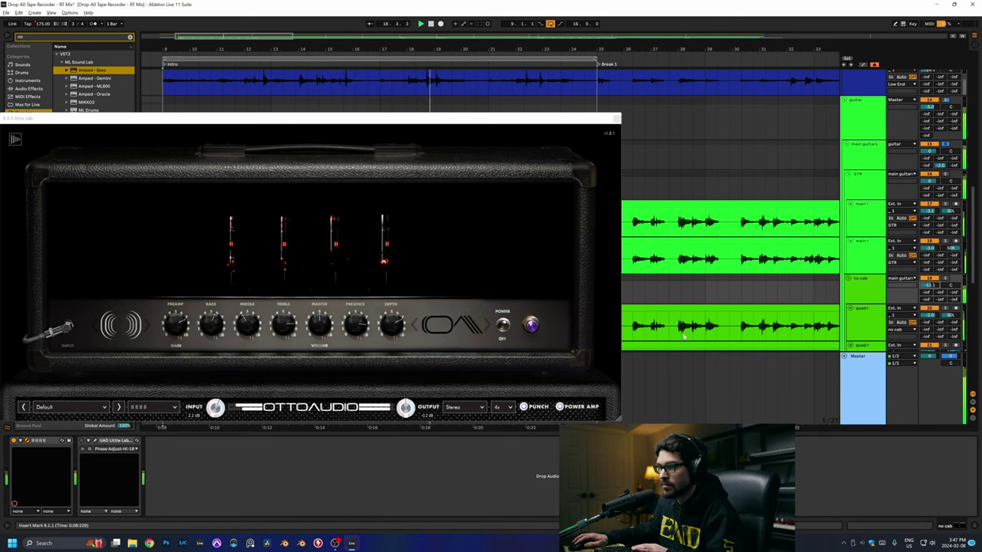
Step: Audition different impedance curves on the no cab amp while the main guitars play
{"action": "left_click", "coordinate": [152, 407]}
{"action": "left_click", "coordinate": [142, 377]}
{"action": "left_click", "coordinate": [152, 407]}
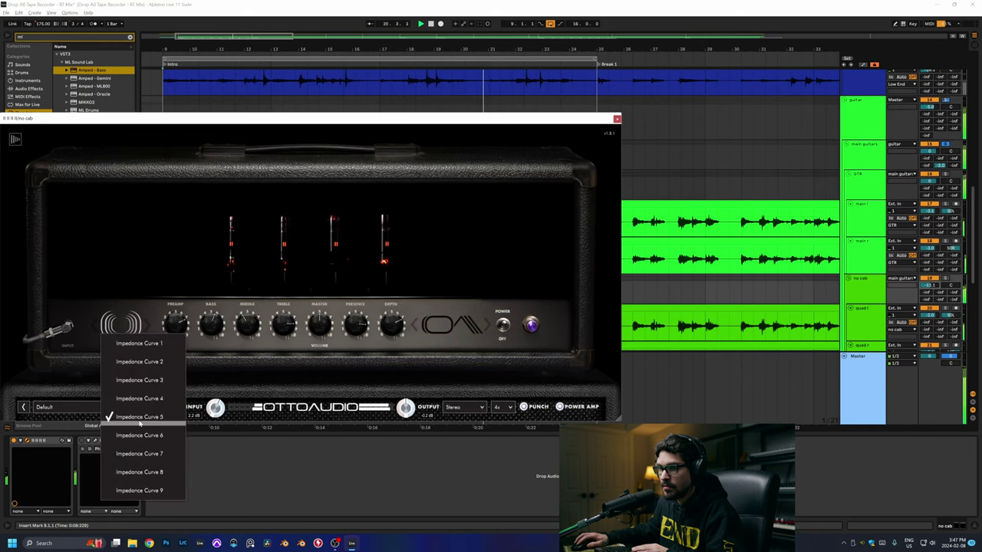
{"action": "left_click", "coordinate": [126, 349]}
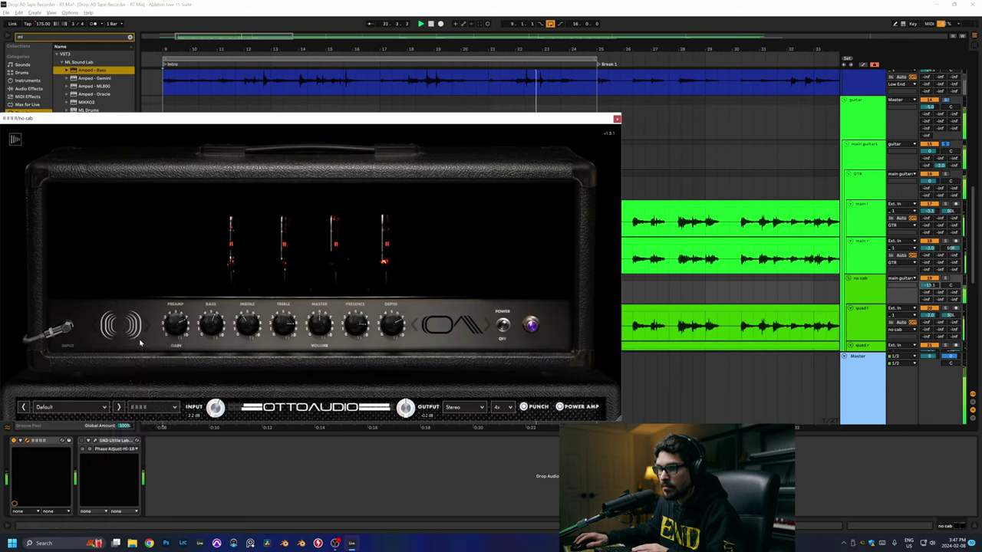
{"action": "left_click", "coordinate": [152, 406]}
{"action": "left_click", "coordinate": [131, 342]}
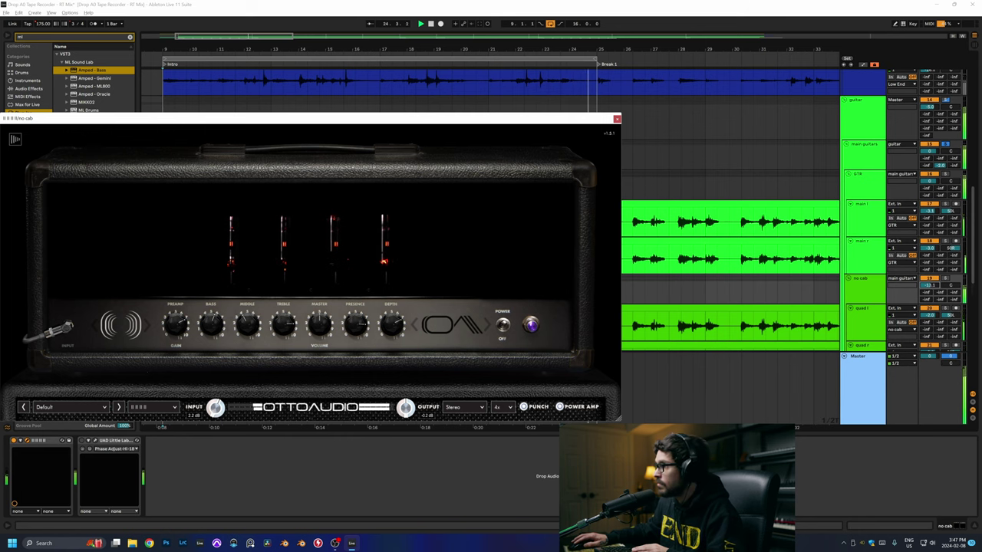
Step: Unsolo the guitars, compare the full mix without and with the no cab group, and revisit its amp's impedance curves
{"action": "left_click", "coordinate": [940, 113]}
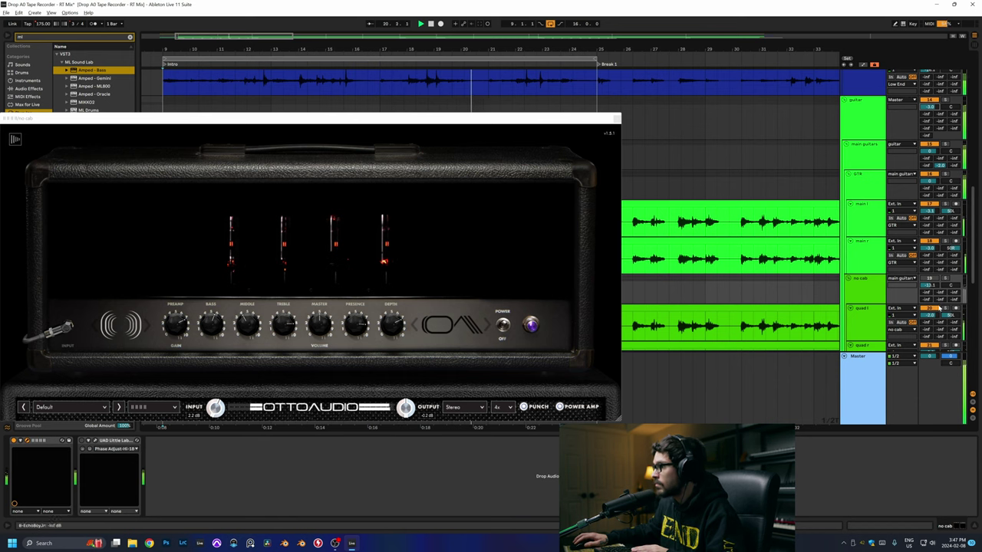
{"action": "left_click", "coordinate": [928, 288]}
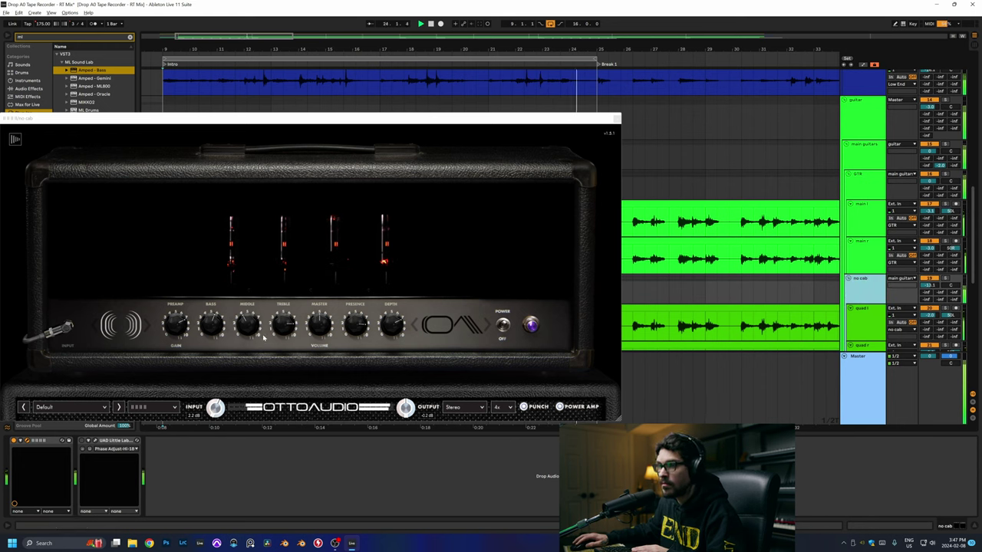
{"action": "left_click", "coordinate": [154, 407]}
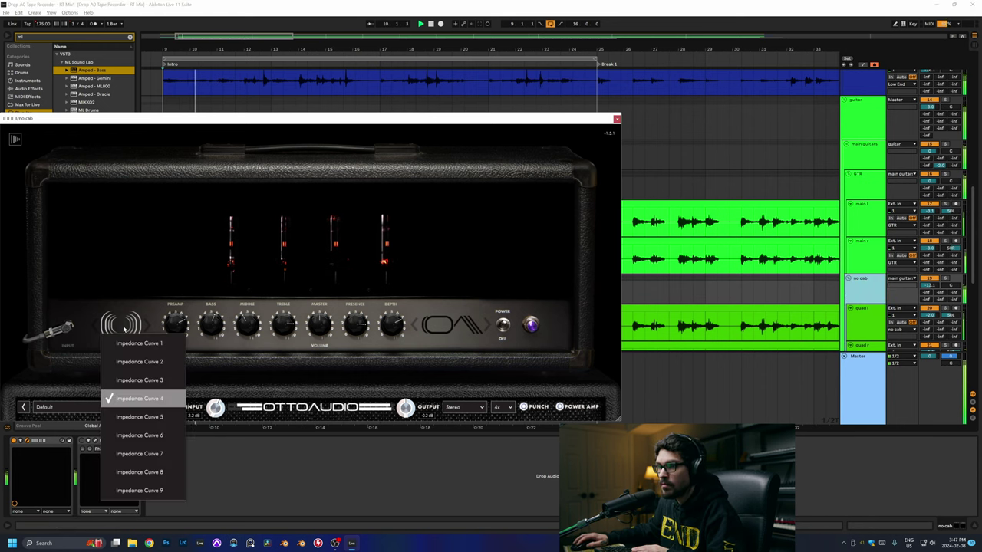
{"action": "left_click", "coordinate": [166, 418]}
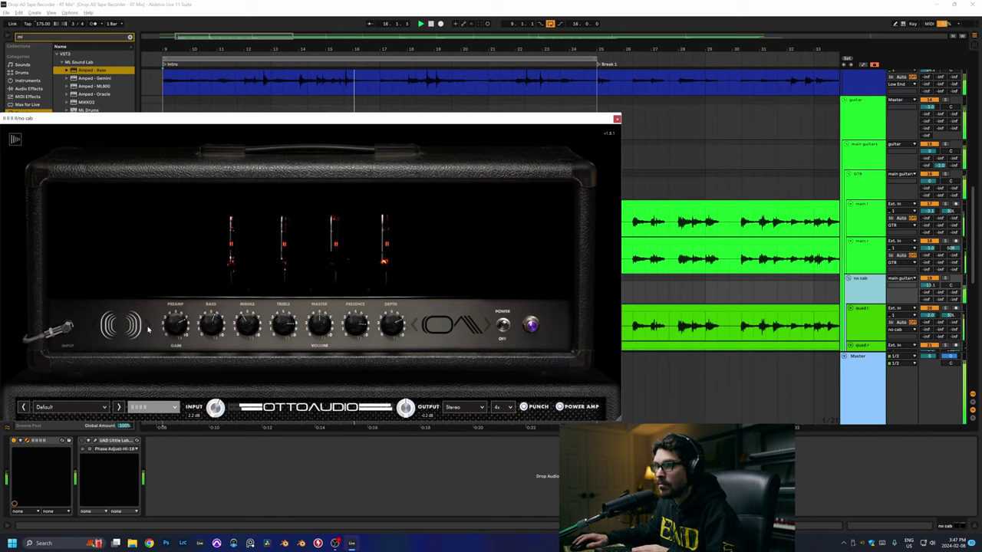
Step: Turn Little Labs IBP back on for the no cab group, open its window, and play the full mix
{"action": "left_click", "coordinate": [122, 442]}
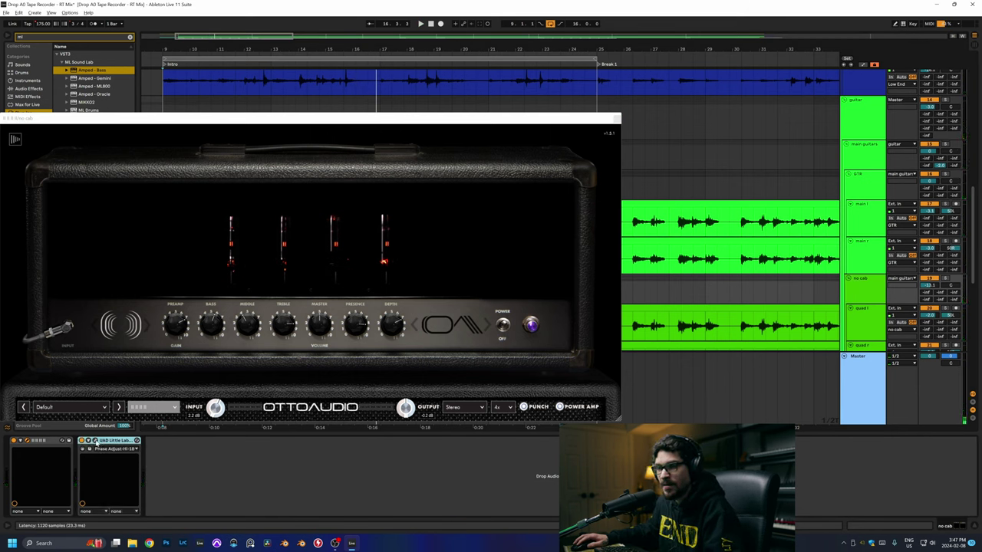
{"action": "left_click", "coordinate": [102, 446]}
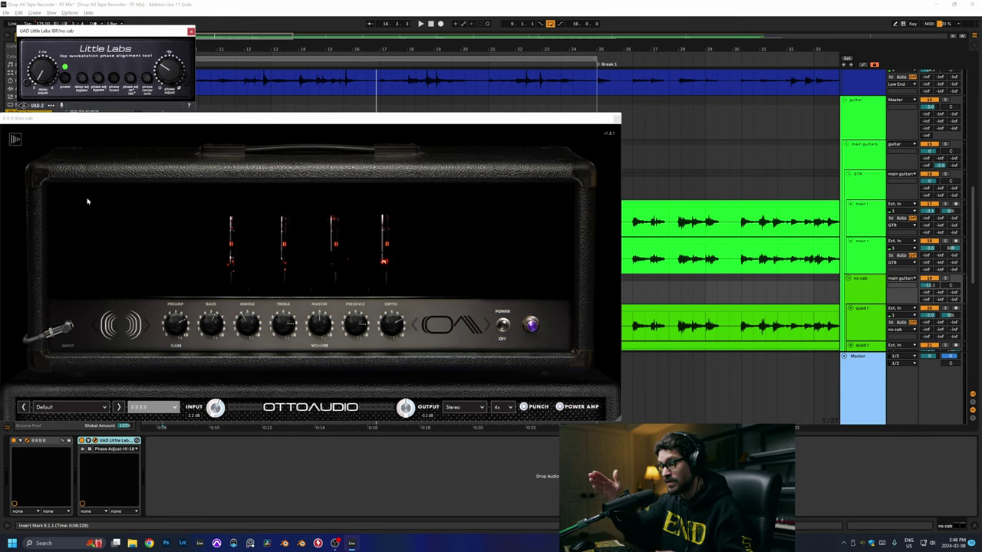
{"action": "key", "text": "space"}
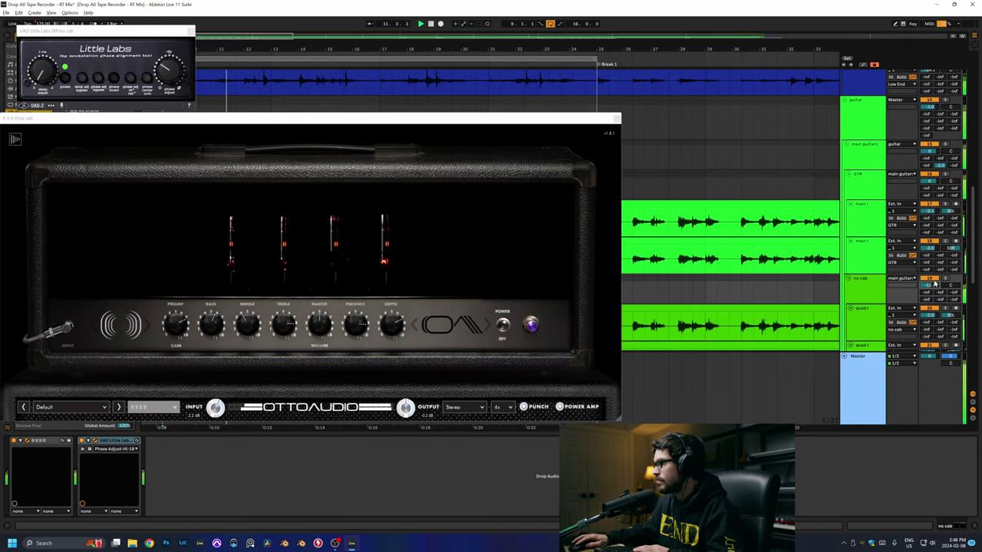
Step: Check the limiting in Pro-L 2 on the Master track and lower the guitar group's volume
{"action": "left_click", "coordinate": [870, 412]}
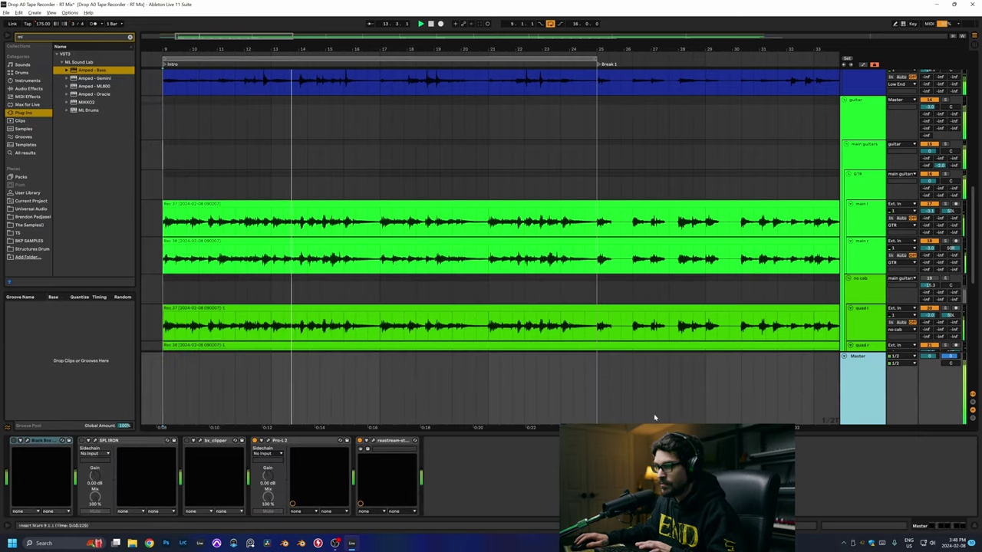
{"action": "left_click", "coordinate": [270, 442]}
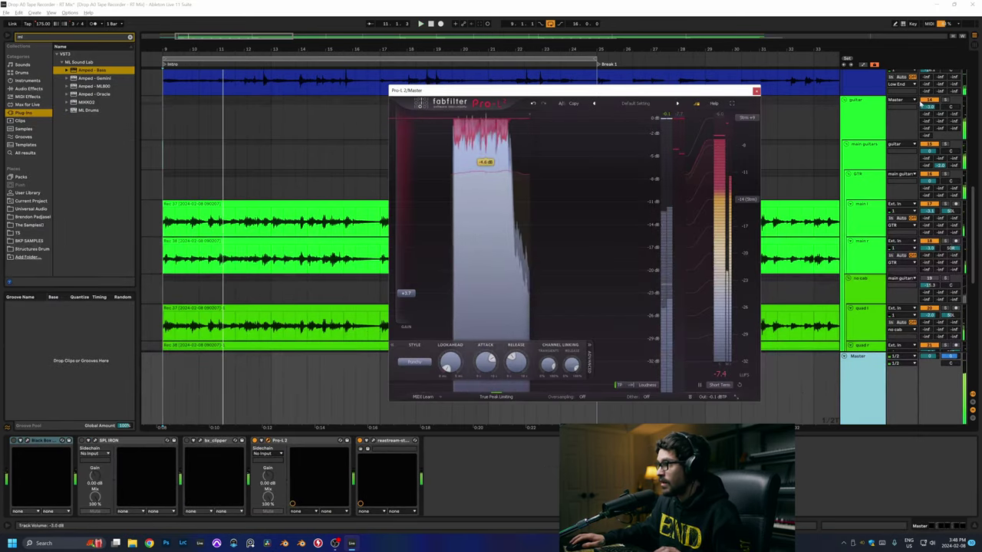
{"action": "left_click", "coordinate": [886, 122]}
{"action": "left_click", "coordinate": [928, 110]}
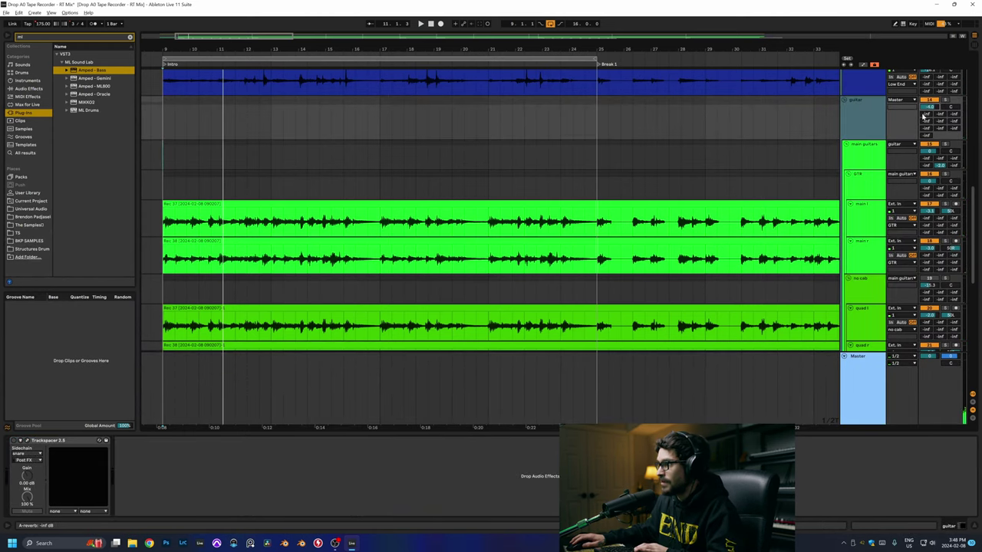
Step: Display the main guitars group's devices, then go to the return tracks and select the A reverb return
{"action": "left_click", "coordinate": [960, 167]}
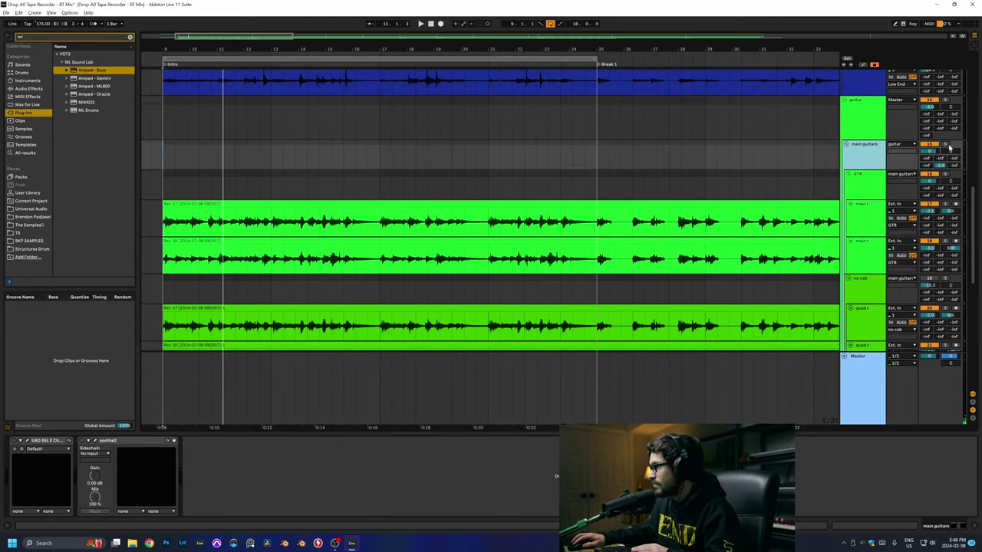
{"action": "left_click", "coordinate": [934, 151]}
{"action": "scroll", "coordinate": [888, 189], "scroll_direction": "up", "scroll_amount": 10}
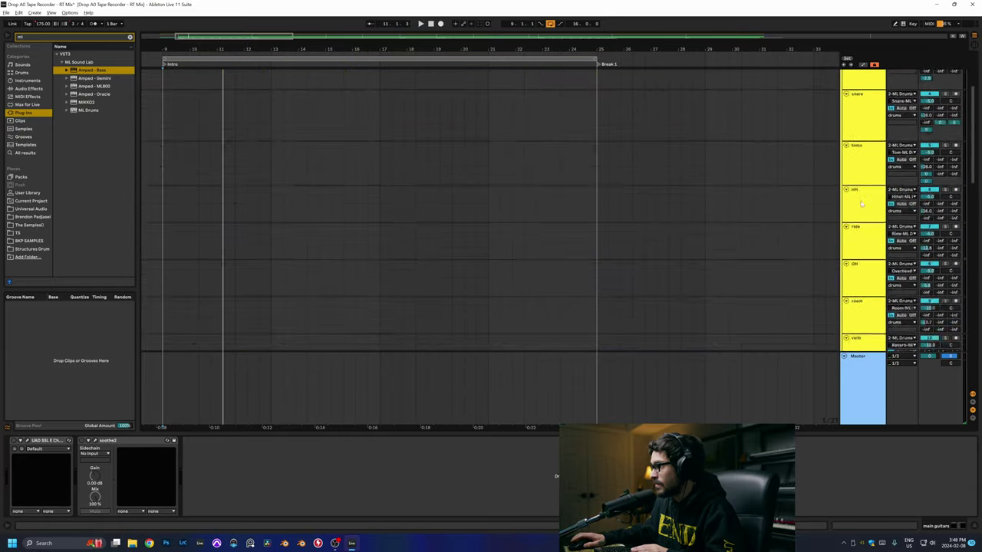
{"action": "scroll", "coordinate": [860, 143], "scroll_direction": "down", "scroll_amount": 10}
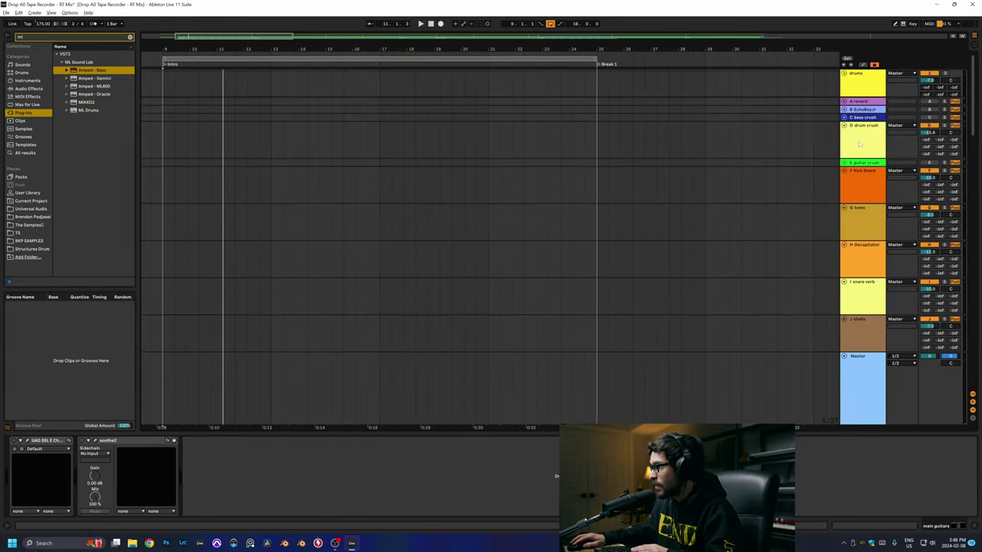
{"action": "left_click", "coordinate": [862, 102]}
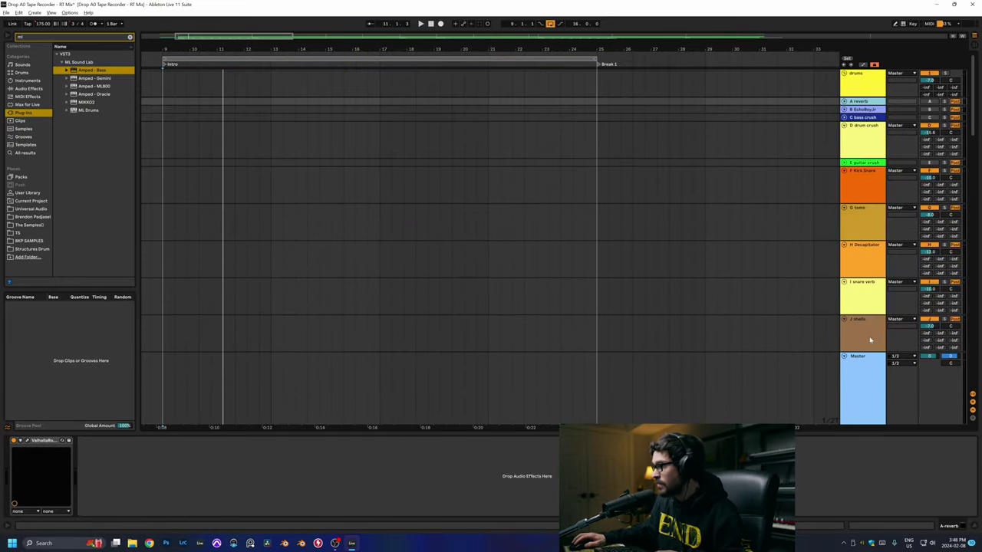
Step: Lower all the return tracks' volumes by 3 dB, then trim the Pro-L 2 gain on the Master while playing the mix
{"action": "left_click", "coordinate": [870, 340]}
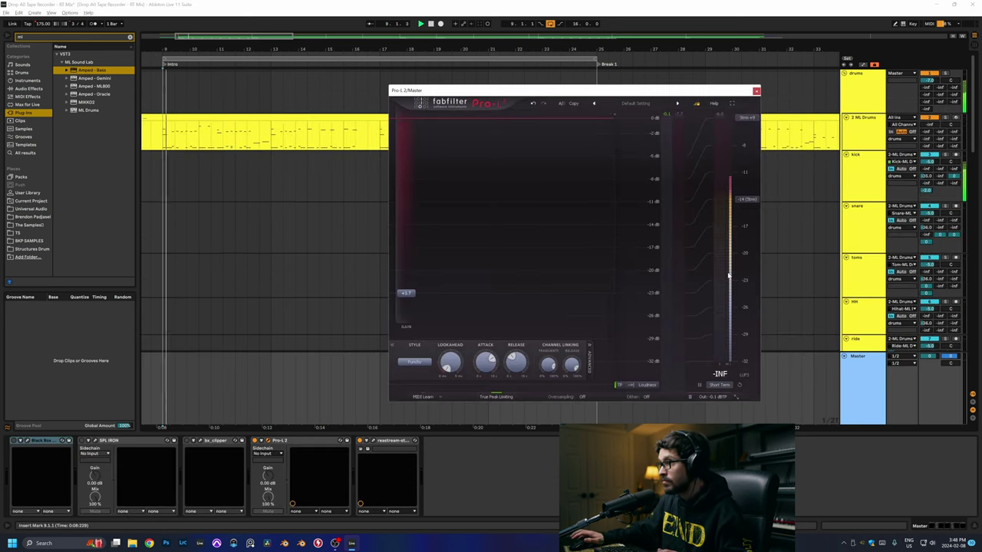
{"action": "key", "text": "space"}
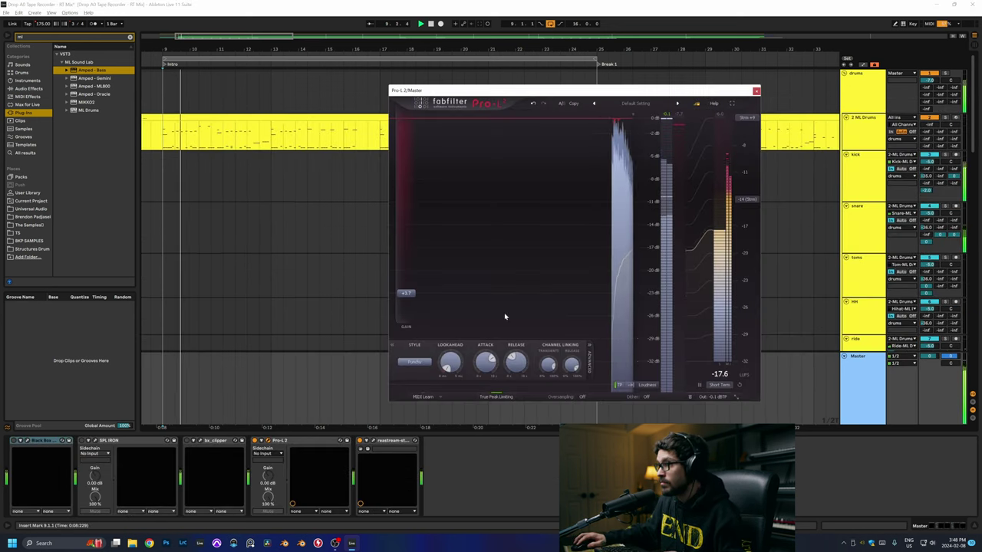
{"action": "left_click_drag", "start_coordinate": [412, 298], "coordinate": [412, 301]}
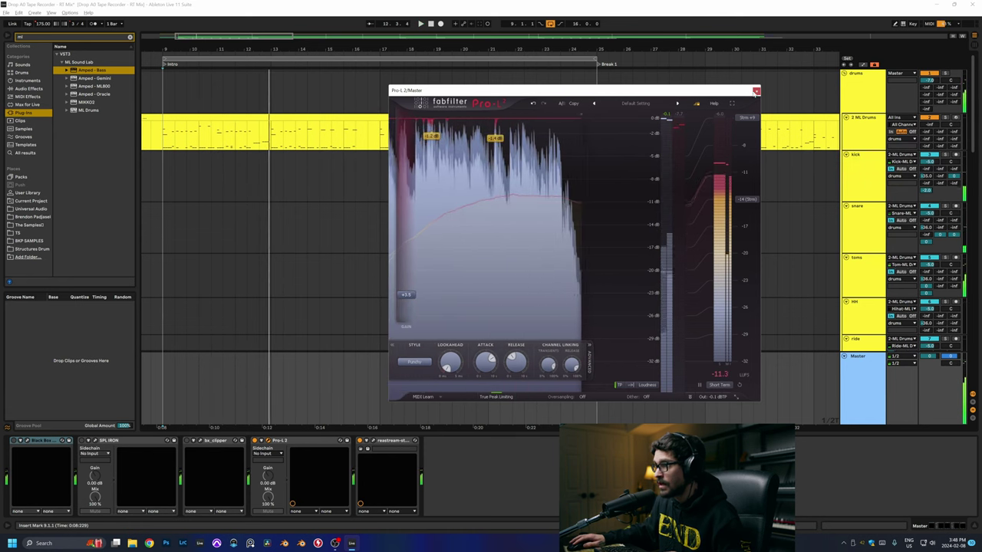
{"action": "left_click", "coordinate": [756, 92]}
Step: Replay the mix from the intro and listen to the main guitars group soloed without the no cab group
{"action": "scroll", "coordinate": [312, 241], "scroll_direction": "down", "scroll_amount": 3}
{"action": "key", "text": "space"}
{"action": "key", "text": "space"}
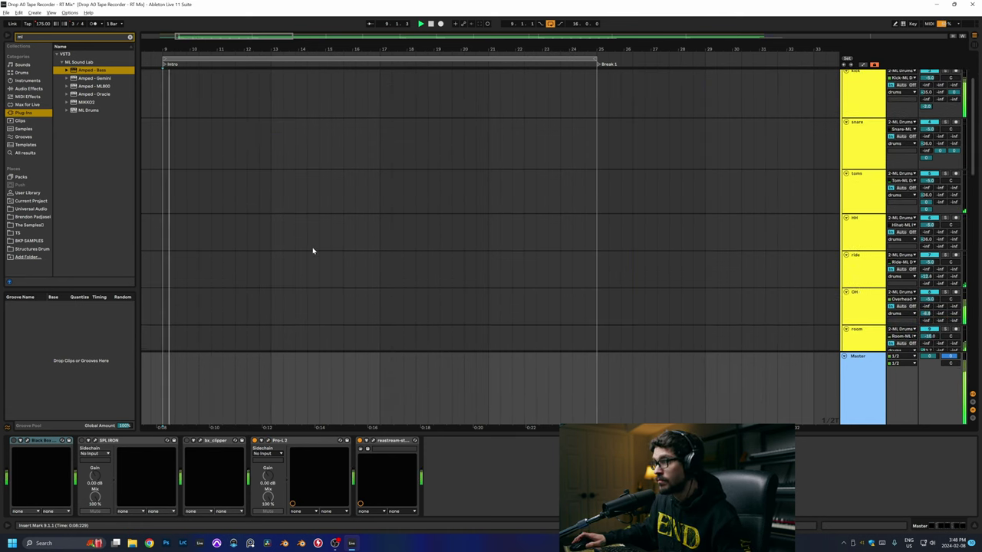
{"action": "scroll", "coordinate": [313, 246], "scroll_direction": "down", "scroll_amount": 8}
{"action": "scroll", "coordinate": [315, 239], "scroll_direction": "down", "scroll_amount": 5}
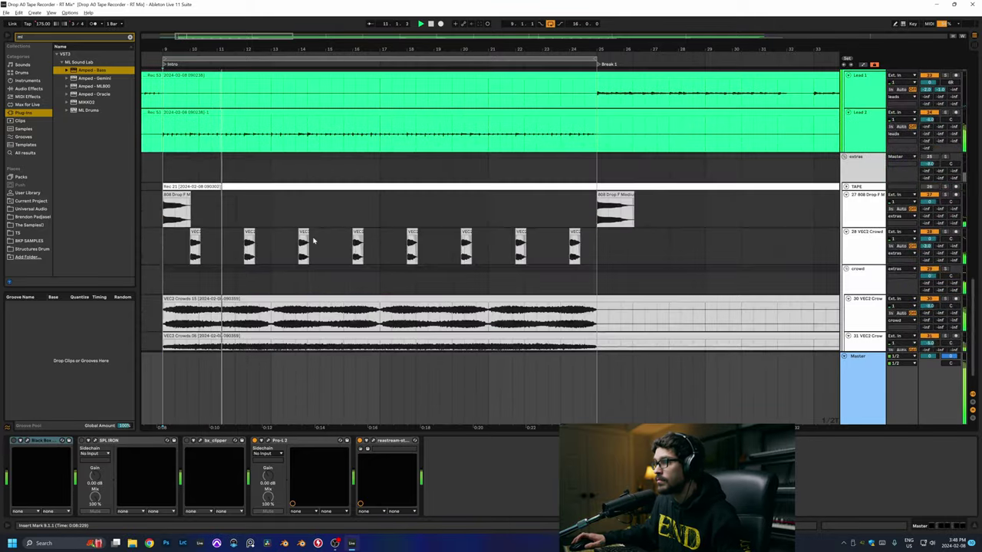
{"action": "scroll", "coordinate": [313, 241], "scroll_direction": "up", "scroll_amount": 4}
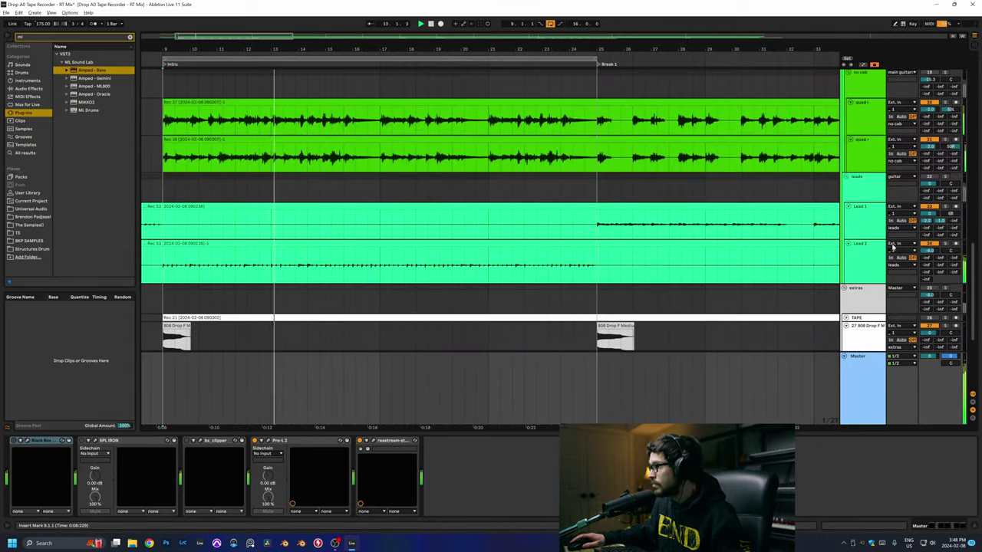
{"action": "scroll", "coordinate": [923, 206], "scroll_direction": "up", "scroll_amount": 3}
{"action": "scroll", "coordinate": [924, 205], "scroll_direction": "up", "scroll_amount": 2}
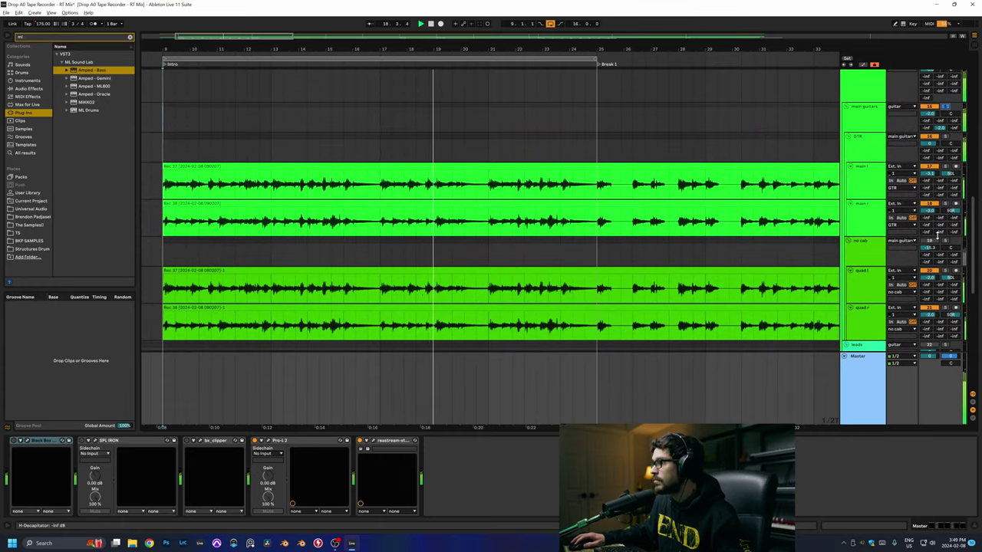
Step: Bring back the no cab group and compare the guitars with its Little Labs IBP on and off
{"action": "left_click", "coordinate": [861, 240]}
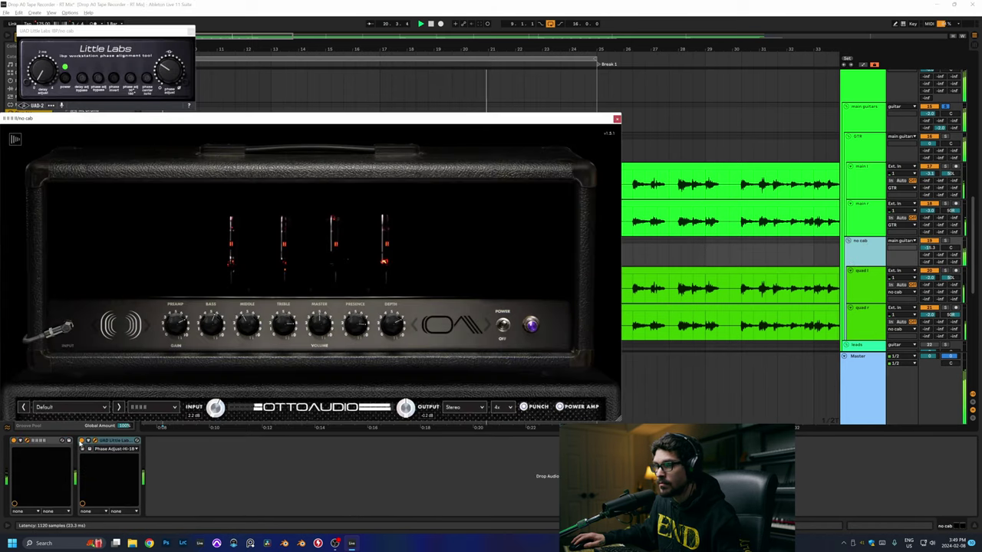
{"action": "left_click", "coordinate": [81, 441]}
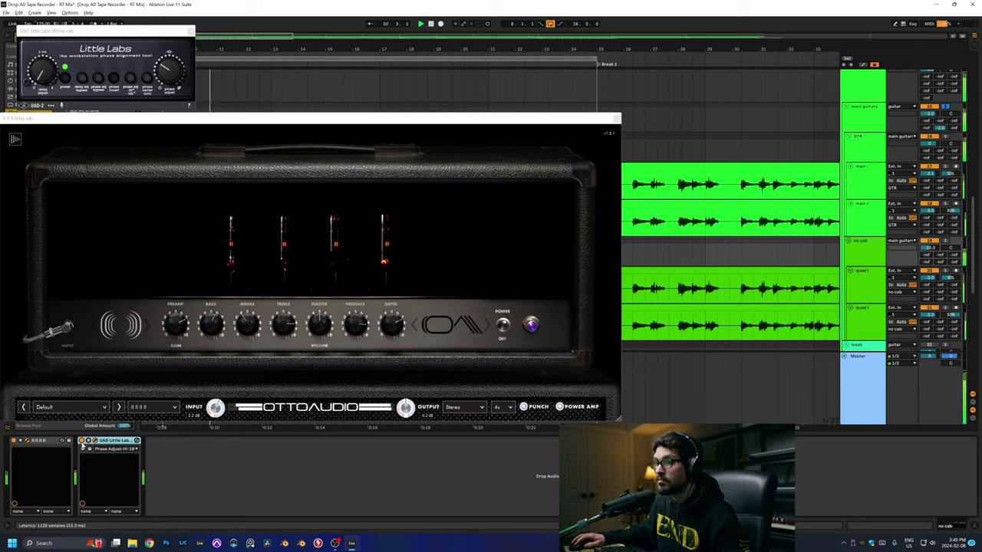
{"action": "left_click", "coordinate": [81, 441]}
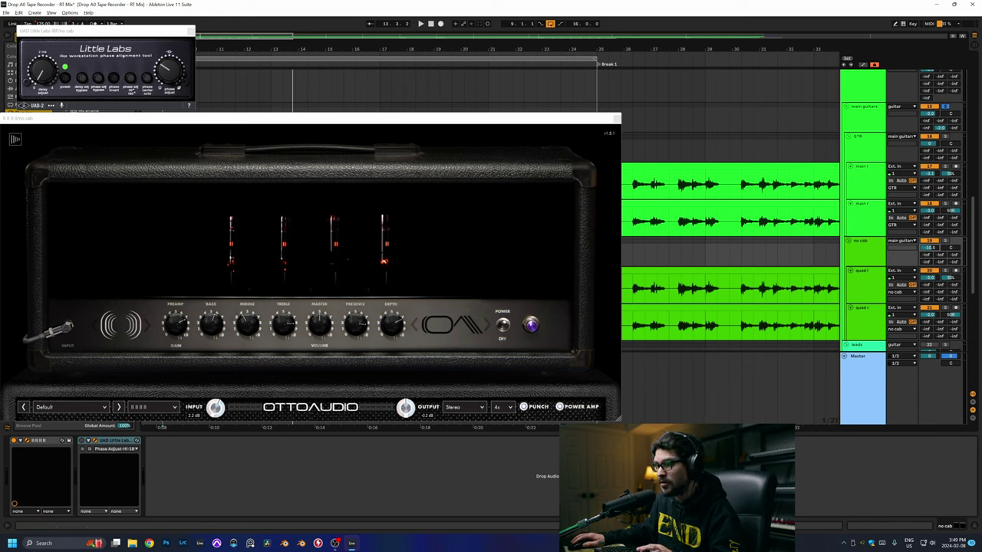
{"action": "key", "text": "space"}
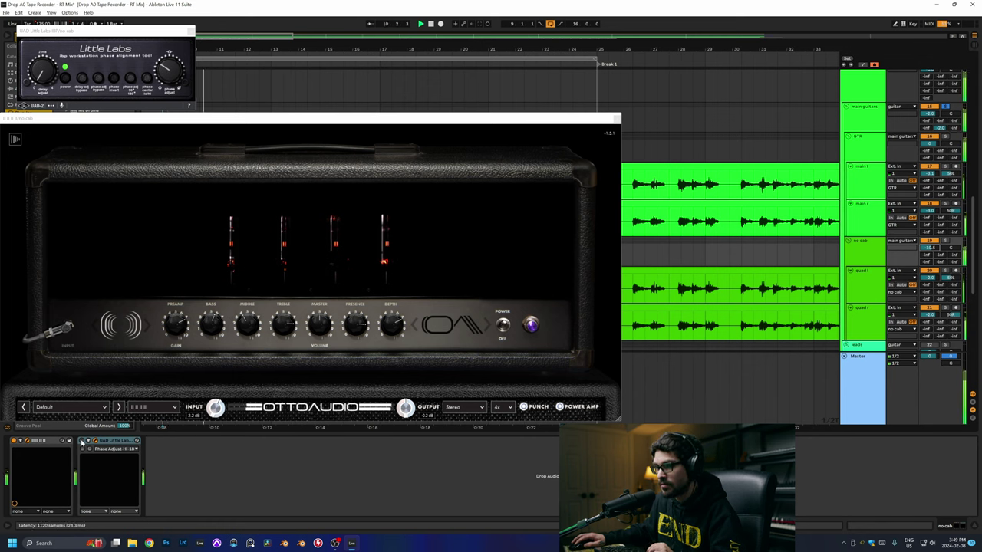
{"action": "left_click", "coordinate": [82, 442]}
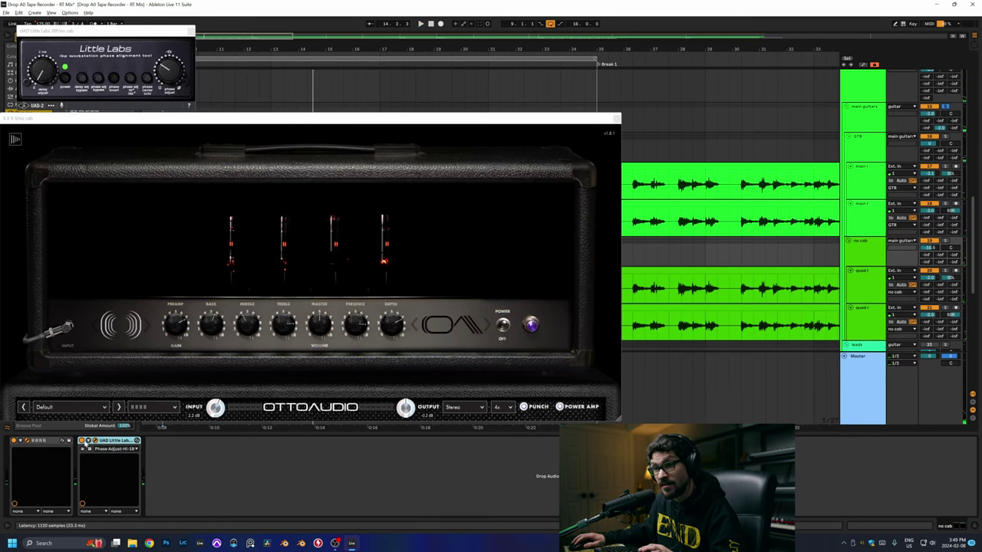
{"action": "key", "text": "space"}
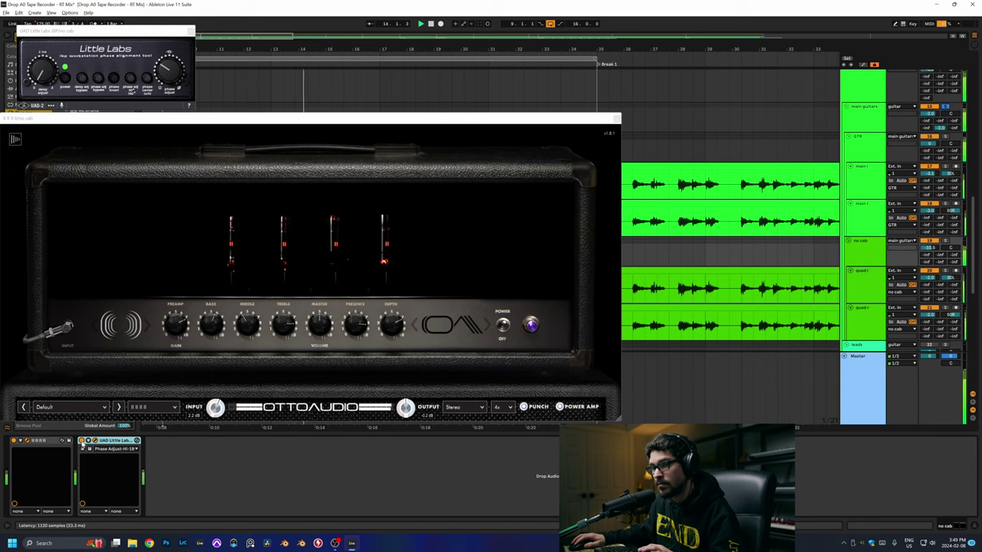
{"action": "left_click", "coordinate": [82, 442]}
{"action": "left_click", "coordinate": [82, 442]}
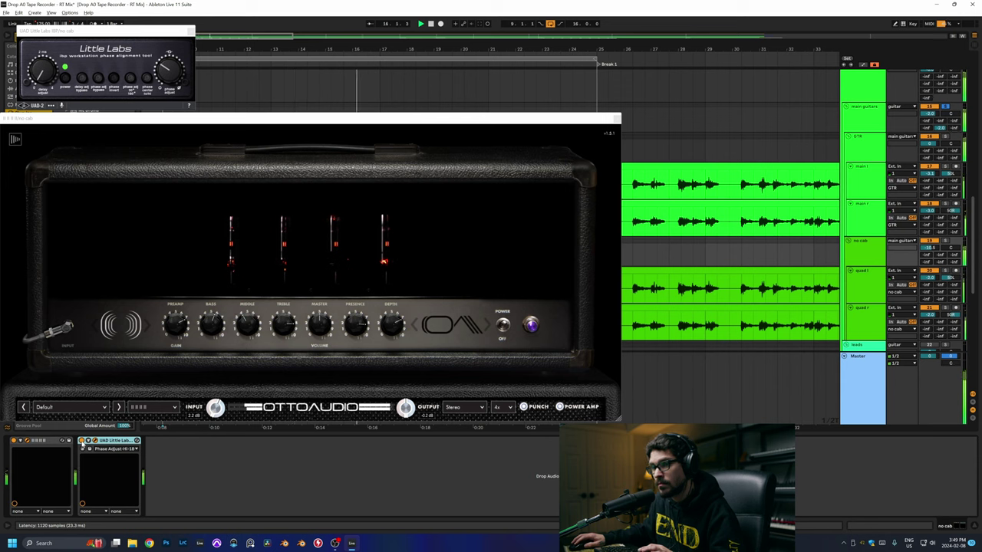
{"action": "key", "text": "space"}
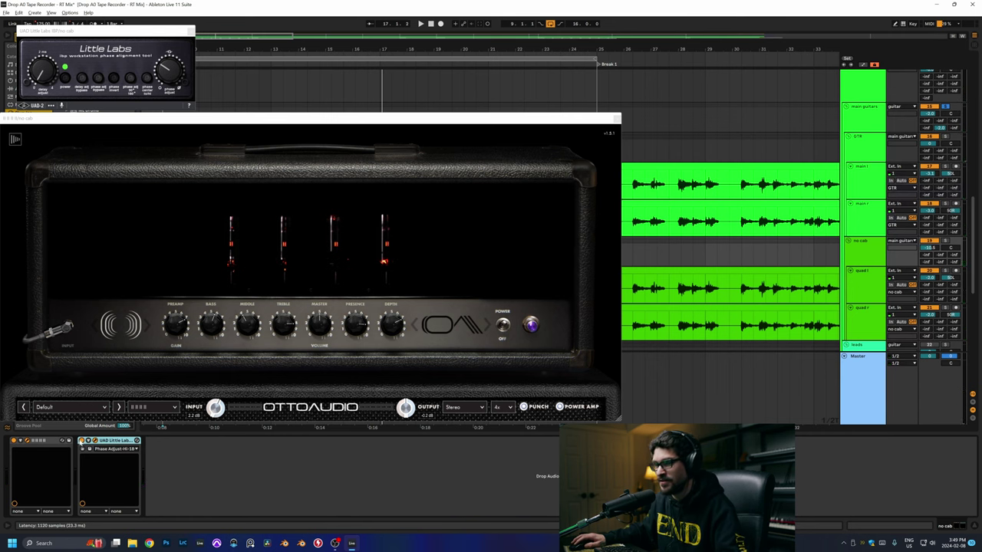
Step: Lower the no cab group's volume while playing the soloed guitars, and close its amp and phase plug-in windows
{"action": "left_click", "coordinate": [285, 323]}
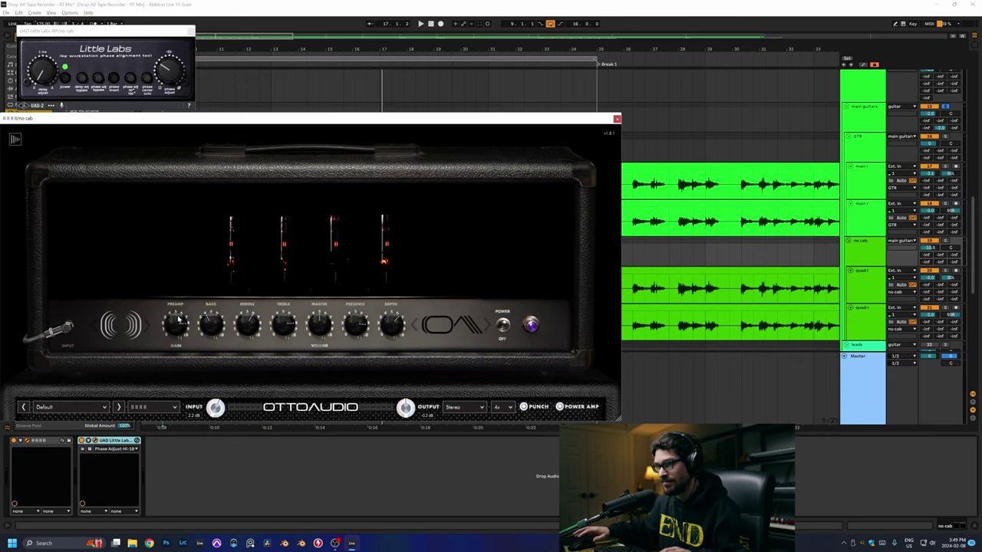
{"action": "key", "text": "space"}
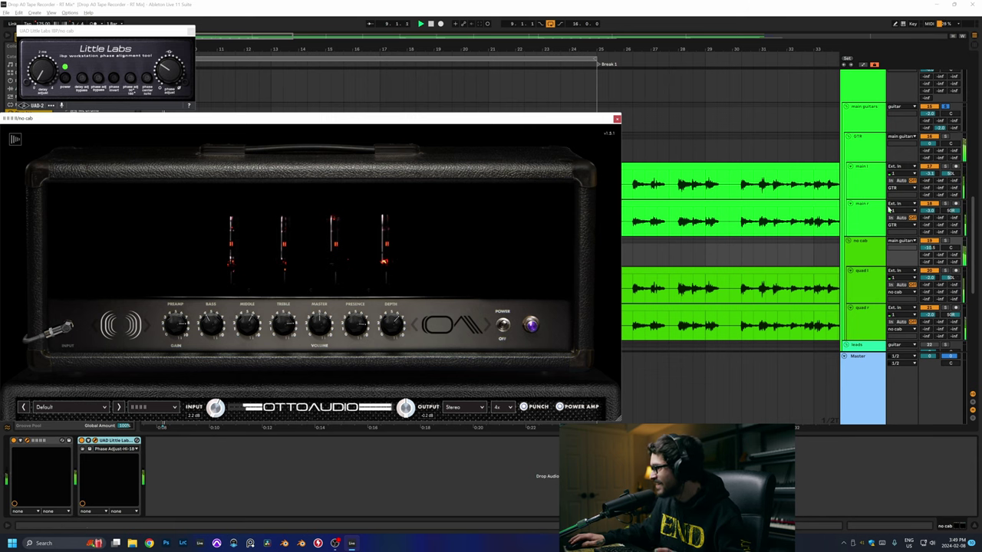
{"action": "left_click", "coordinate": [930, 242]}
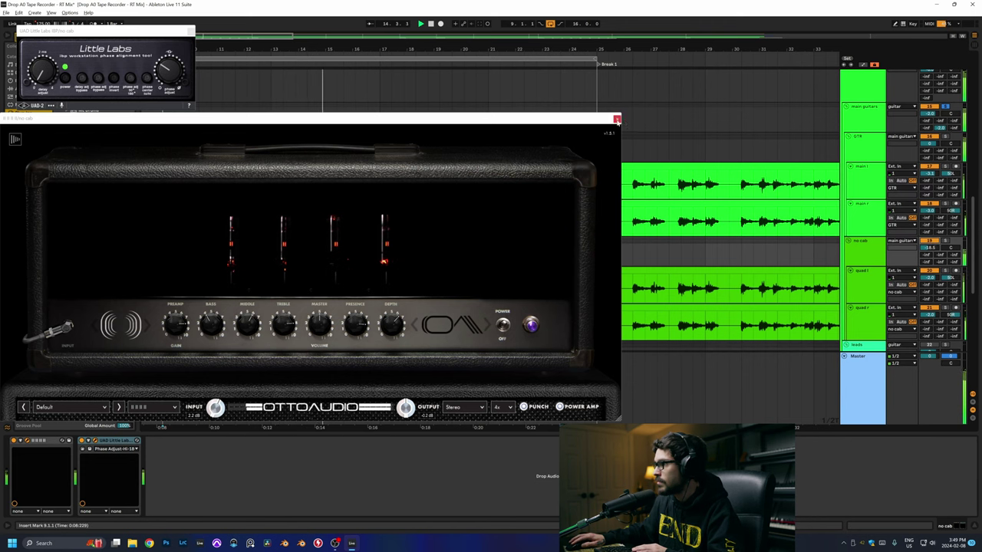
{"action": "key", "text": "ctrl+alt+b"}
Step: Turn on the SSL E Channel Strip for the main guitars group and check its settings in the plug-in window
{"action": "left_click", "coordinate": [930, 115]}
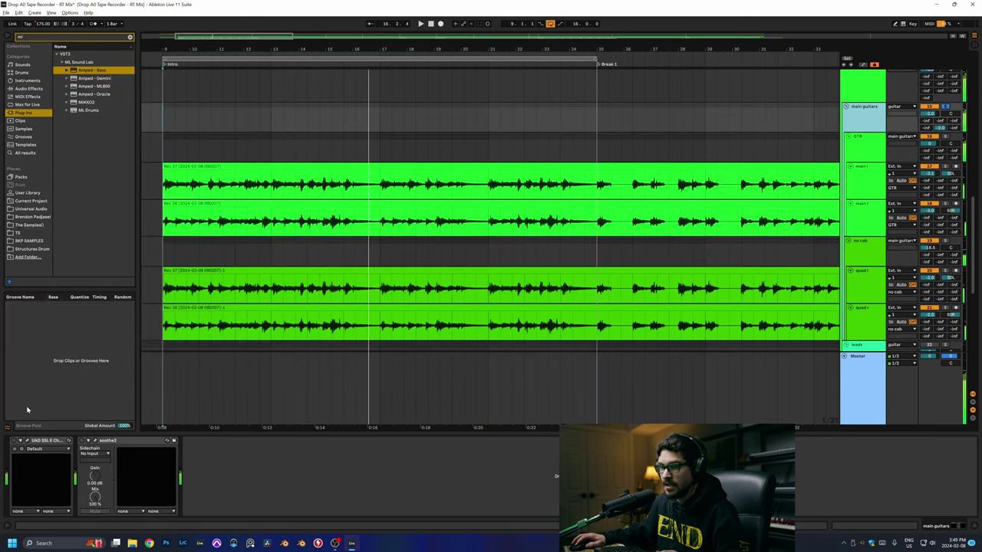
{"action": "left_click", "coordinate": [17, 443]}
{"action": "left_click", "coordinate": [27, 441]}
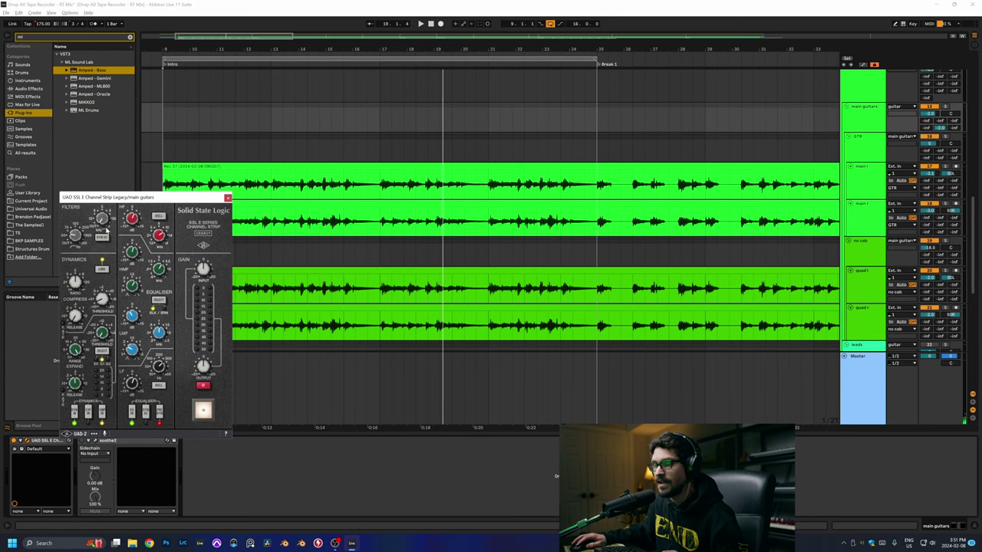
{"action": "left_click", "coordinate": [227, 198]}
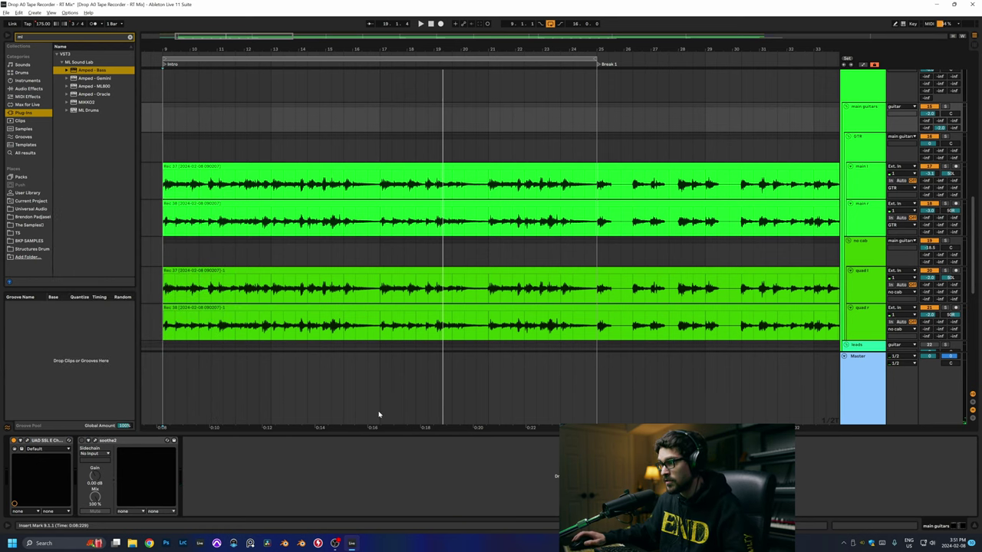
Step: Display the guitar group's devices, briefly solo the main guitars, and replay the full mix with the Master's devices shown
{"action": "scroll", "coordinate": [419, 304], "scroll_direction": "up", "scroll_amount": 3}
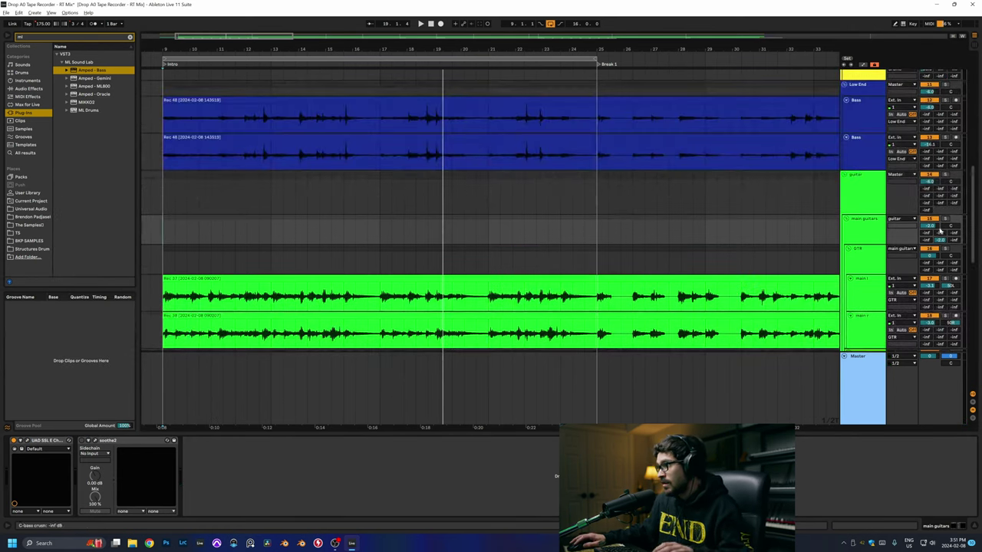
{"action": "left_click", "coordinate": [878, 202]}
{"action": "left_click", "coordinate": [949, 252]}
{"action": "key", "text": "space"}
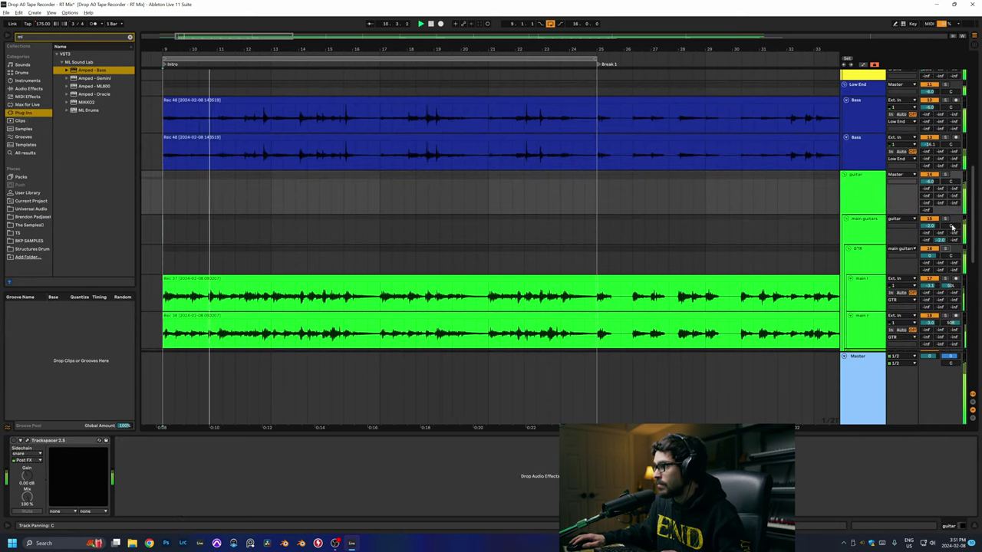
{"action": "left_click", "coordinate": [949, 220]}
{"action": "left_click", "coordinate": [947, 220]}
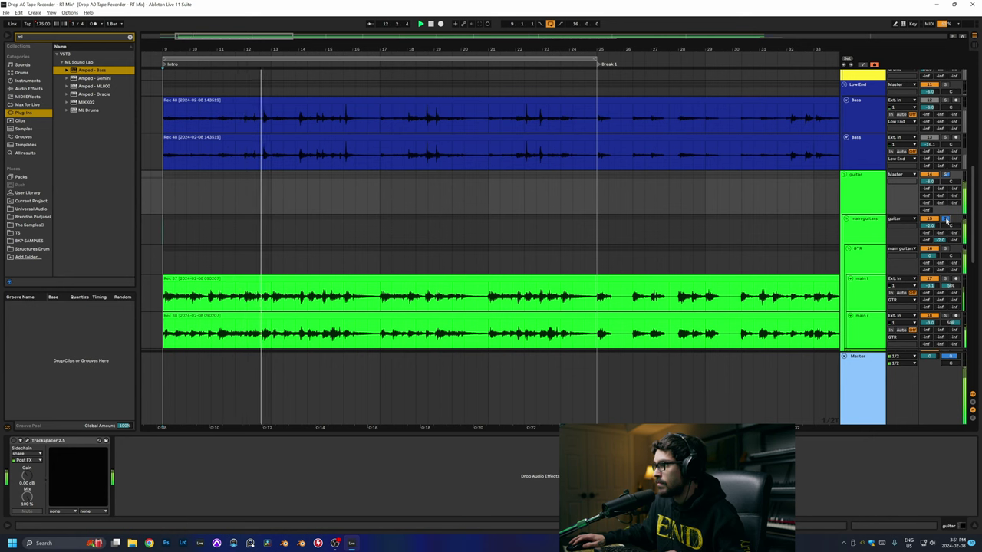
{"action": "key", "text": "space"}
{"action": "key", "text": "space"}
{"action": "left_click", "coordinate": [863, 409]}
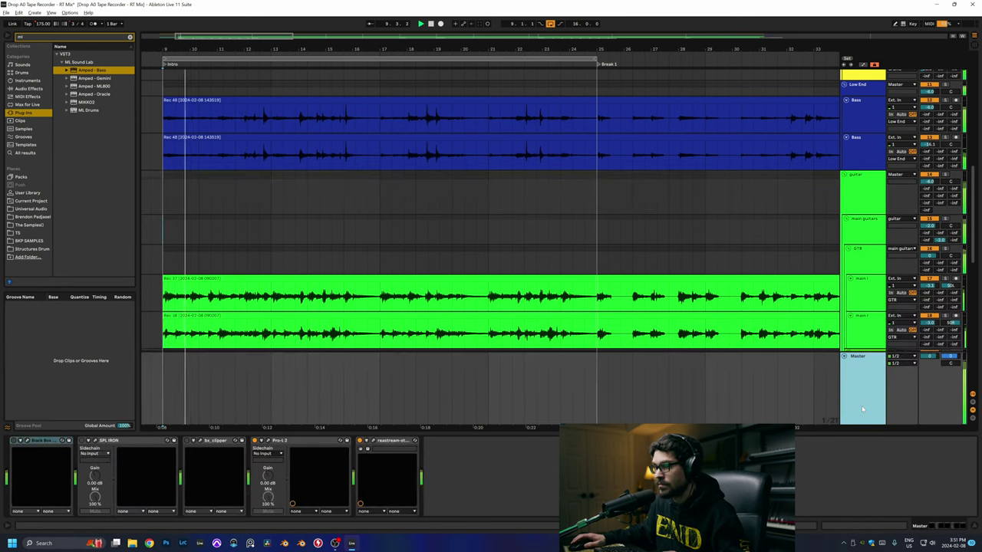
{"action": "scroll", "coordinate": [848, 213], "scroll_direction": "down", "scroll_amount": 3}
{"action": "scroll", "coordinate": [848, 214], "scroll_direction": "up", "scroll_amount": 1}
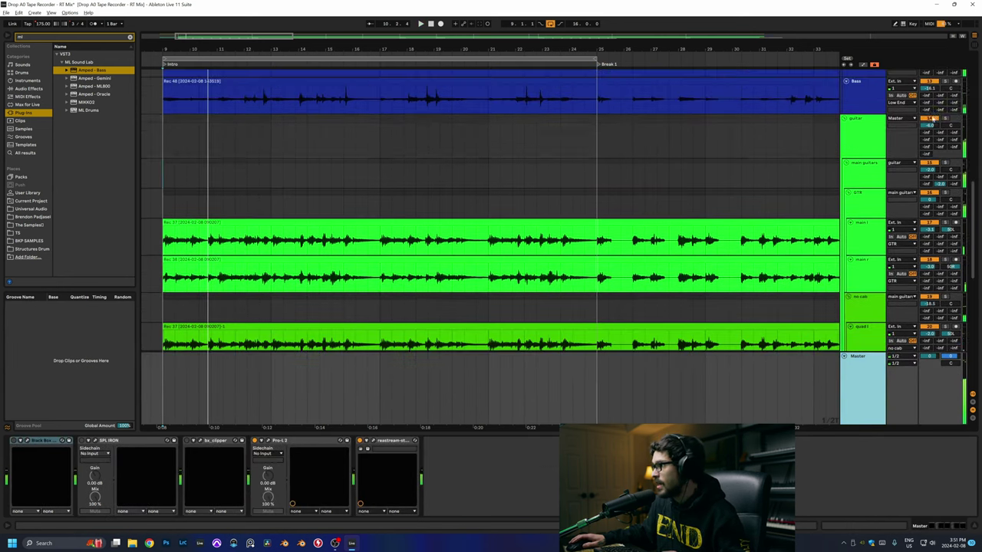
Step: Expand the main guitars group to show its sends, then solo the E guitar crush return and open its UA 1176LN
{"action": "left_click", "coordinate": [861, 182]}
{"action": "left_click_drag", "start_coordinate": [863, 186], "coordinate": [863, 201]}
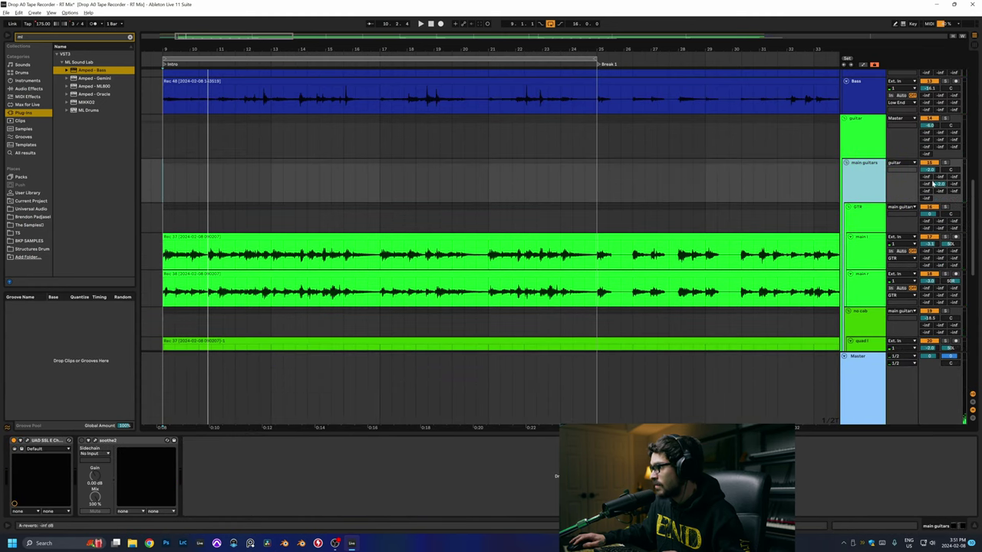
{"action": "scroll", "coordinate": [733, 139], "scroll_direction": "down", "scroll_amount": 5}
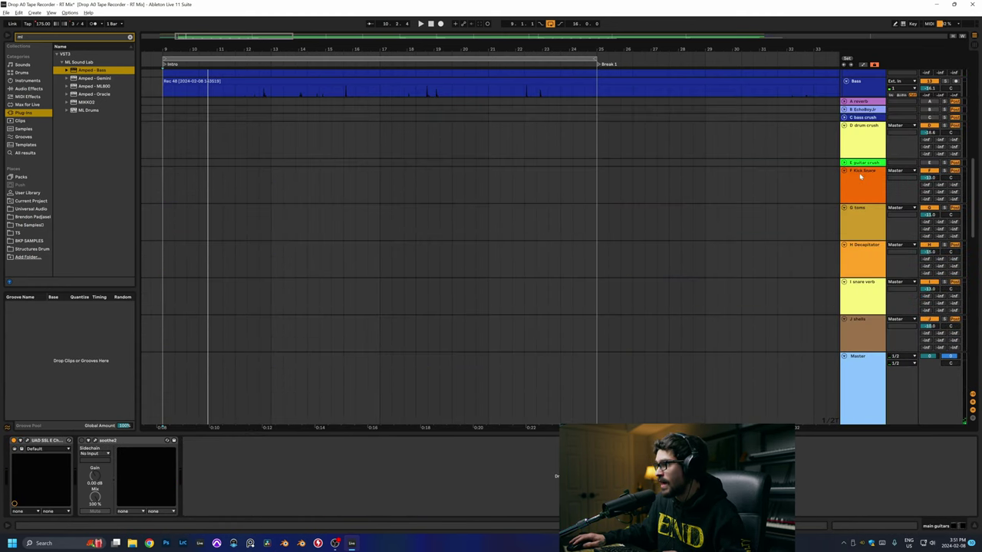
{"action": "left_click_drag", "start_coordinate": [844, 166], "coordinate": [844, 184]}
{"action": "left_click", "coordinate": [882, 153]}
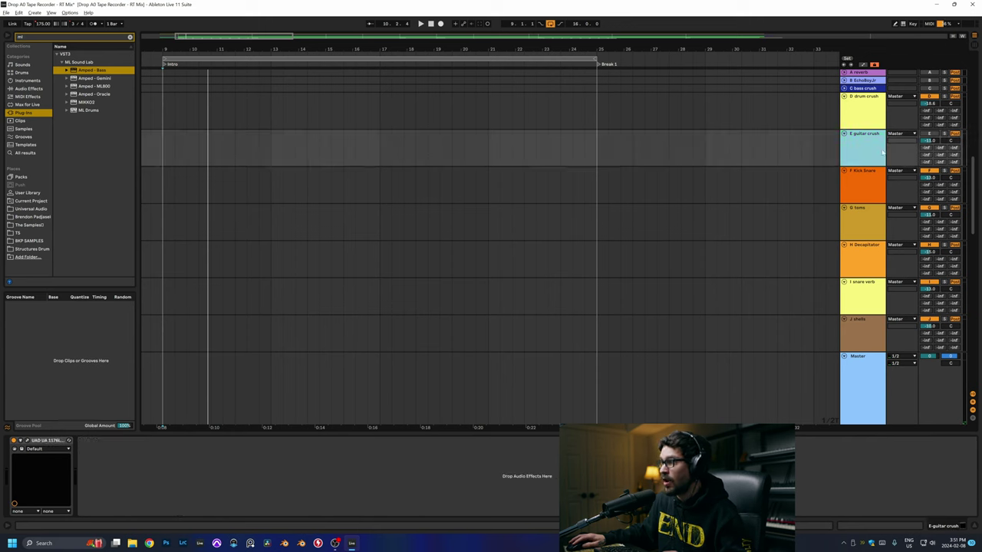
{"action": "left_click", "coordinate": [946, 135]}
{"action": "left_click", "coordinate": [29, 442]}
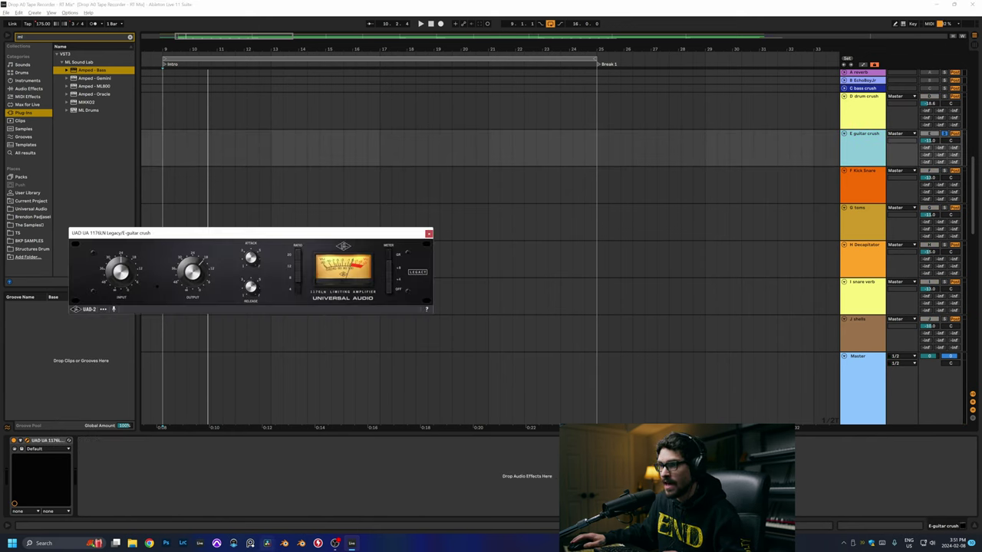
Step: Play the soloed guitar crush return through the 1176LN and set the return's volume to 0 dB
{"action": "key", "text": "space"}
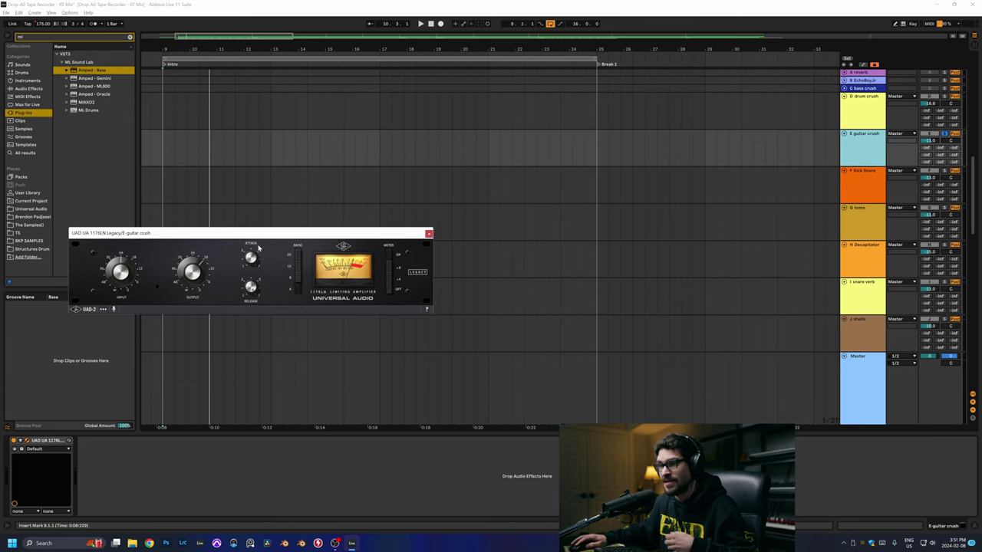
{"action": "key", "text": "space"}
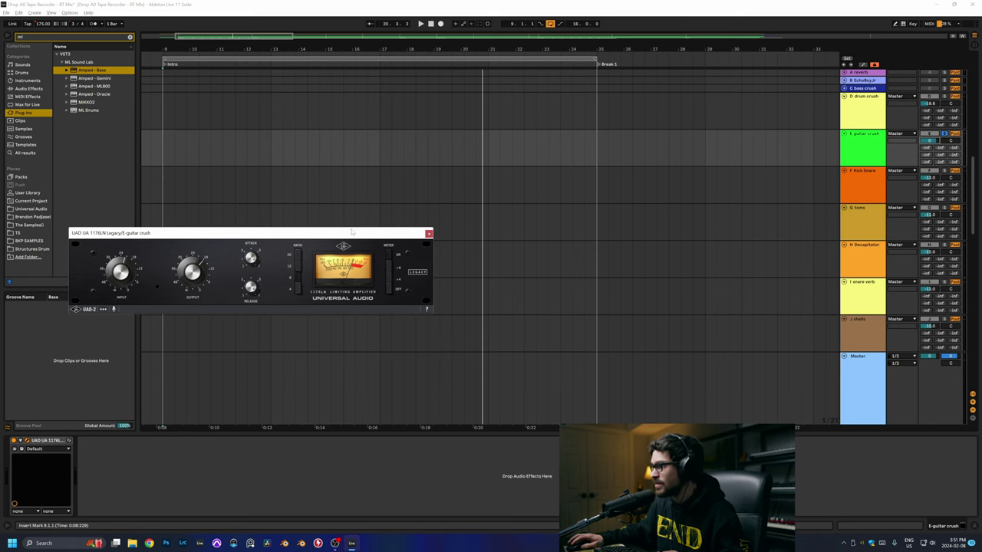
{"action": "left_click", "coordinate": [860, 150]}
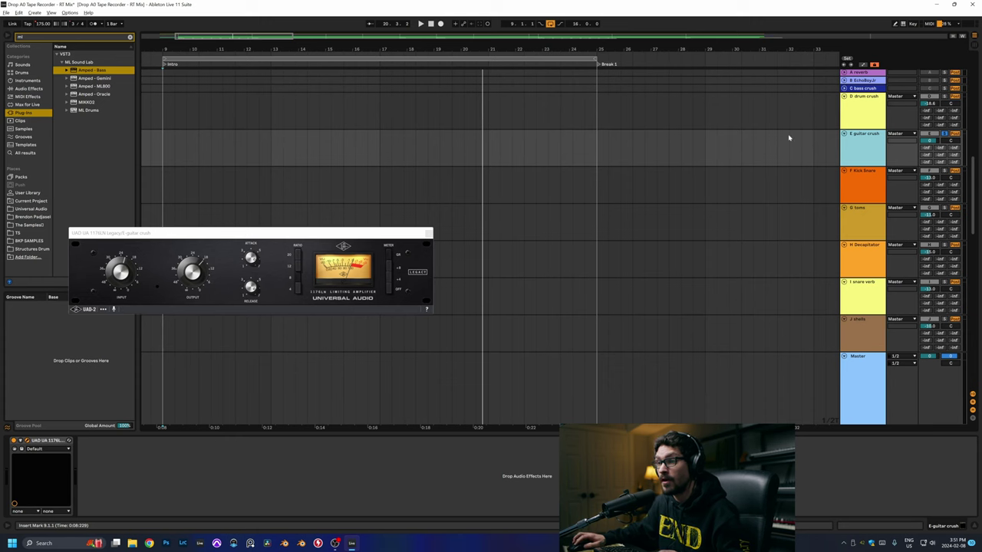
{"action": "key", "text": "space"}
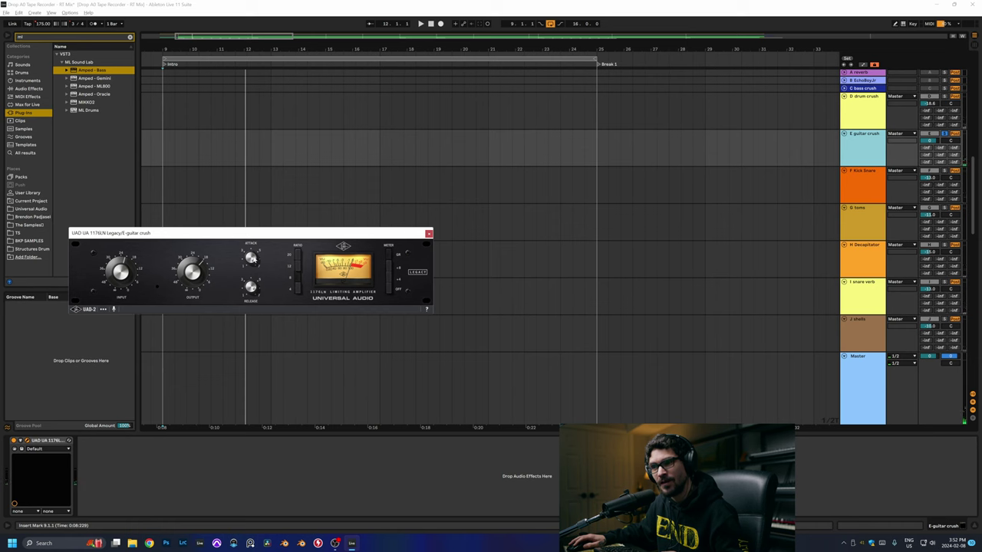
{"action": "key", "text": "space"}
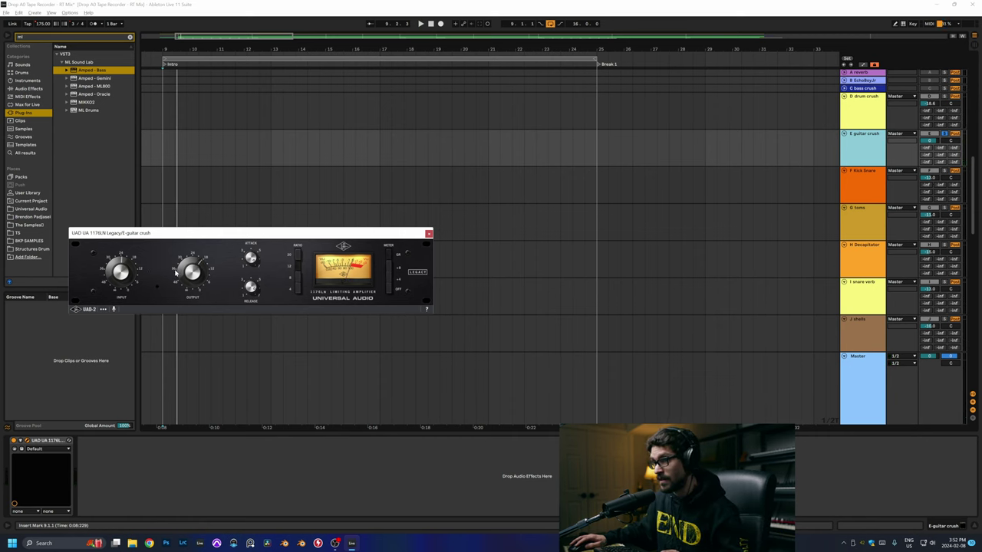
Step: Replay the song, unsolo the E guitar crush return, lower its volume to about -13.3 dB, and close its 1176LN window
{"action": "key", "text": "space"}
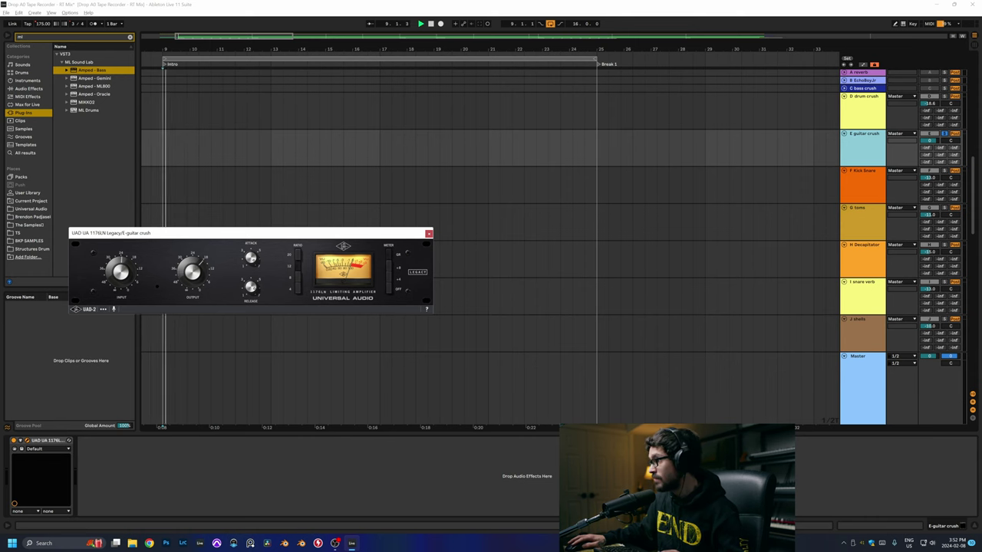
{"action": "left_click", "coordinate": [936, 142]}
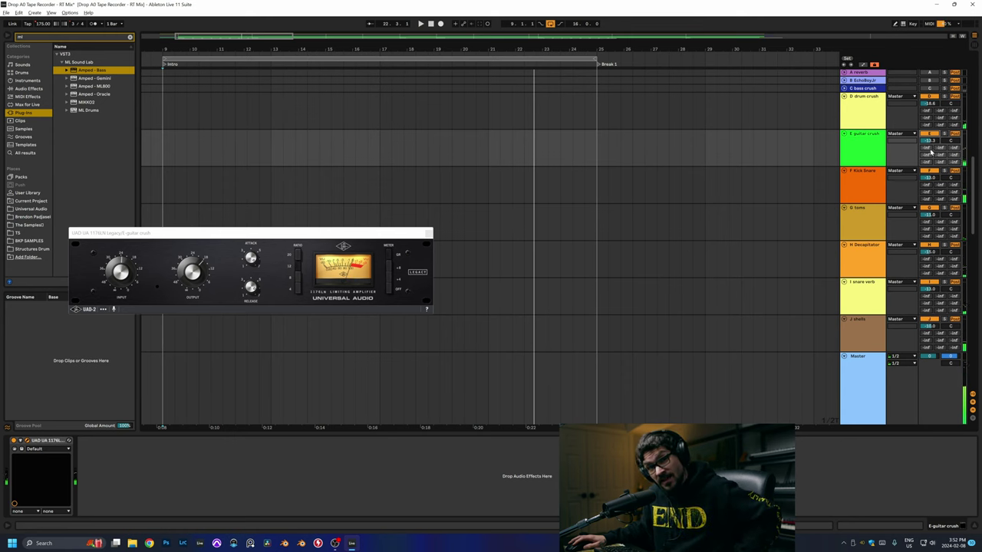
{"action": "left_click", "coordinate": [428, 234]}
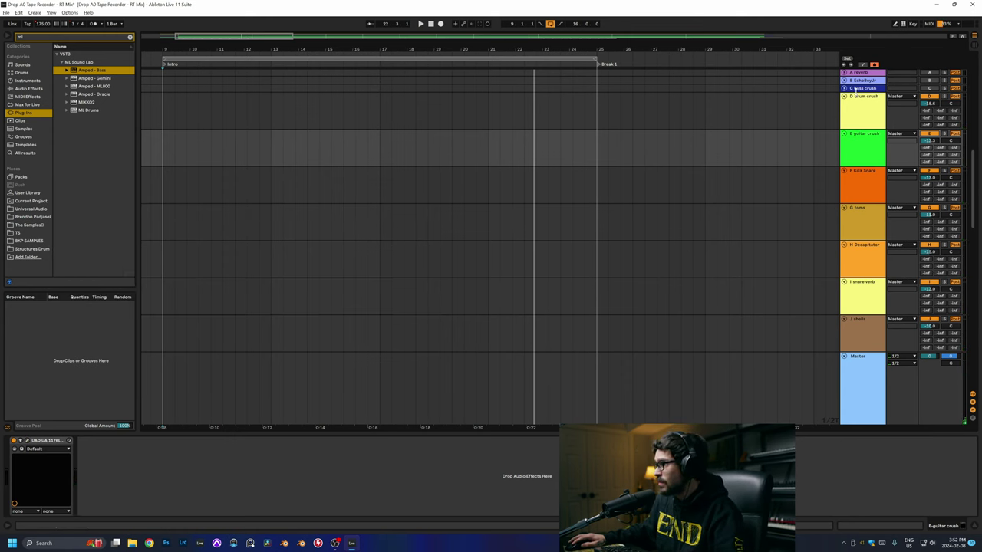
Step: Expand the C bass crush return and collapse the D drum crush and E guitar crush returns
{"action": "left_click_drag", "start_coordinate": [917, 91], "coordinate": [917, 98]}
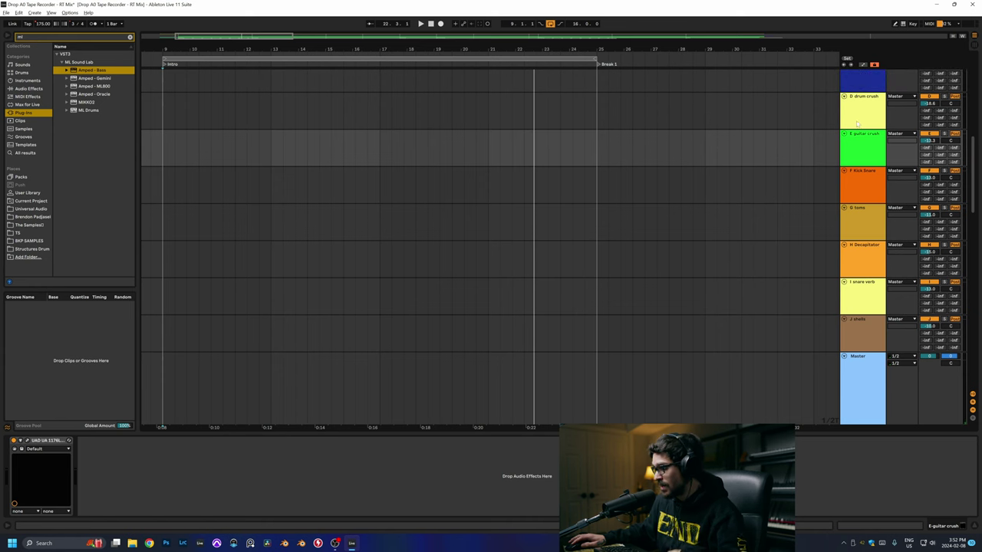
{"action": "key", "text": "shift+Up"}
{"action": "key", "text": "Left"}
{"action": "key", "text": "Up"}
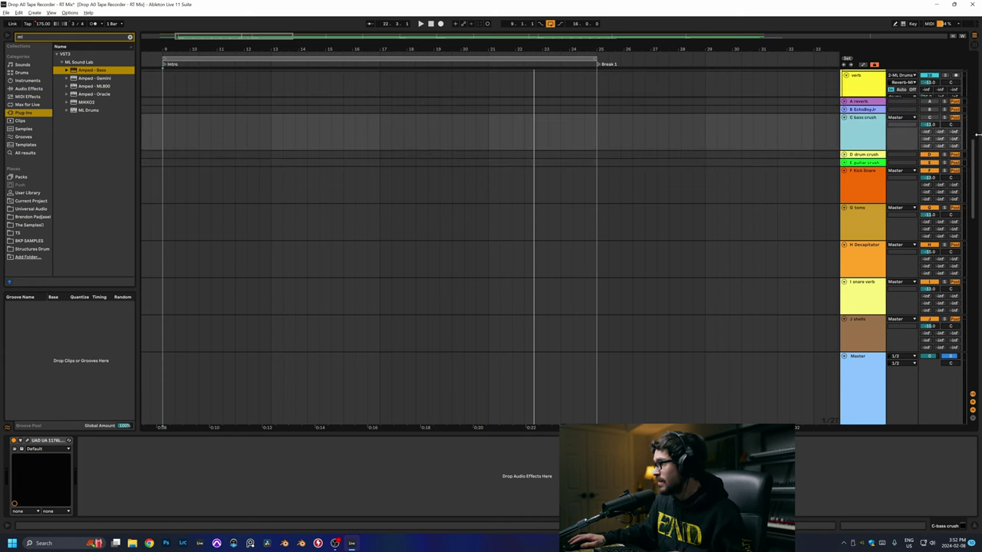
Step: Play the song with the C bass crush return soloed at 0 dB and open its UA 1176LN
{"action": "key", "text": "space"}
{"action": "left_click", "coordinate": [871, 132]}
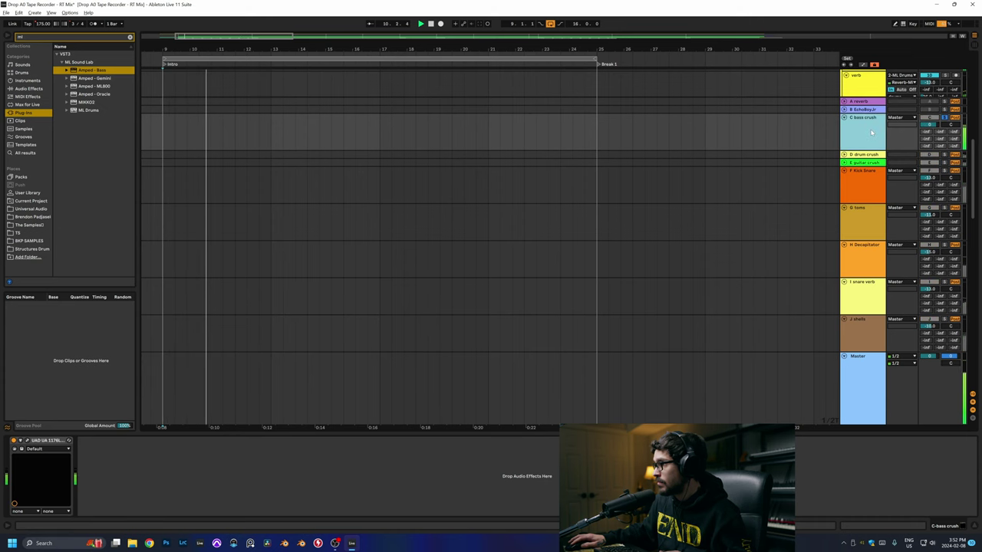
{"action": "left_click", "coordinate": [28, 442]}
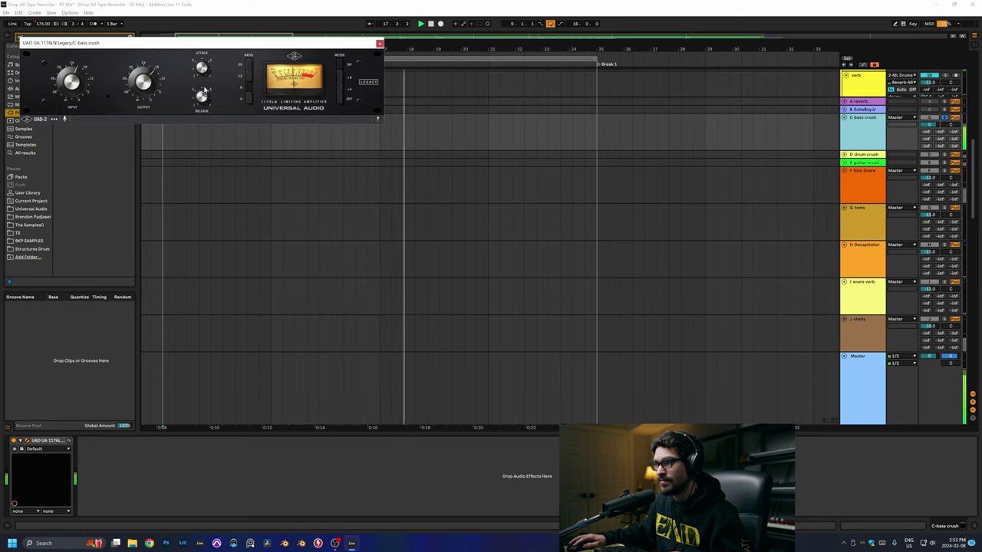
Step: Unsolo the C bass crush return and lower its volume to blend it into the full mix
{"action": "left_click_drag", "start_coordinate": [928, 124], "coordinate": [928, 128]}
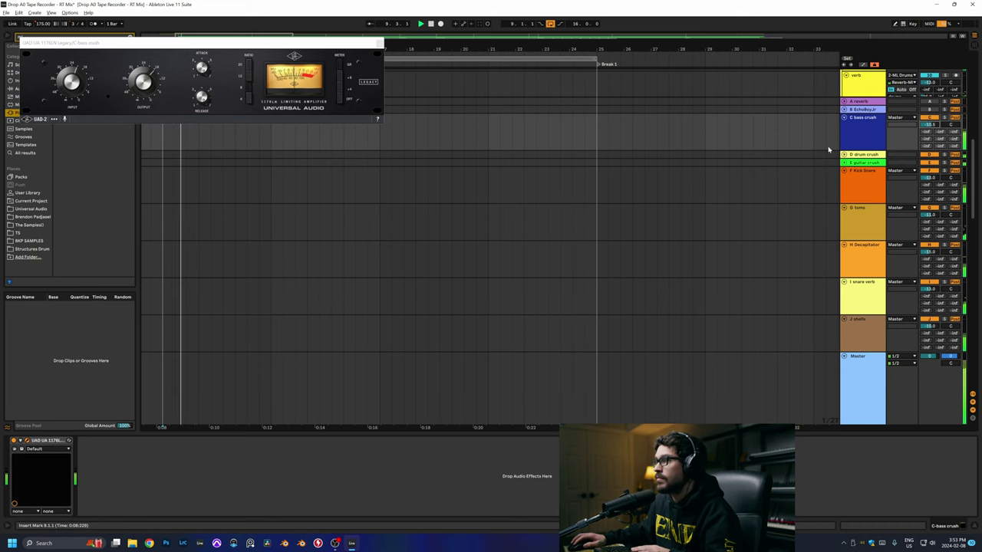
{"action": "left_click", "coordinate": [198, 74]}
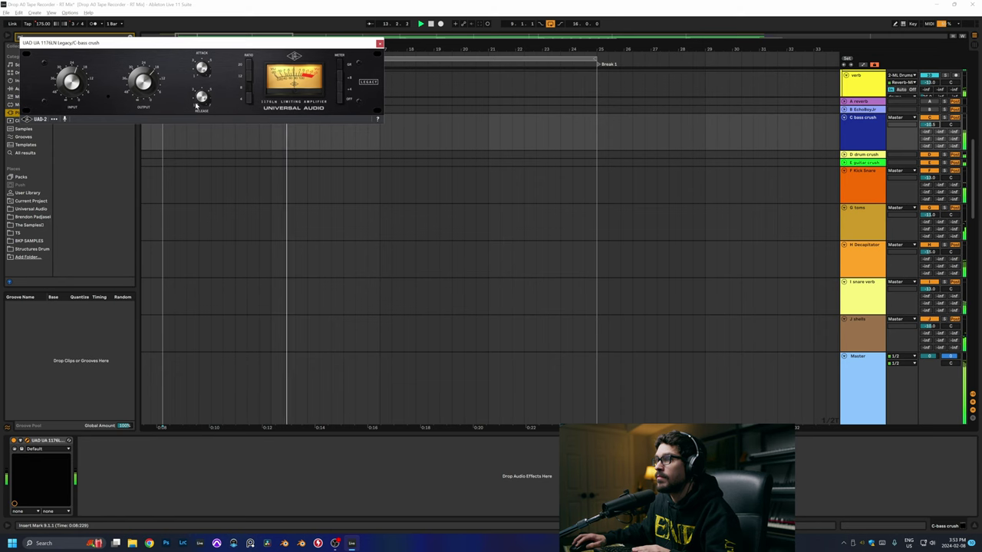